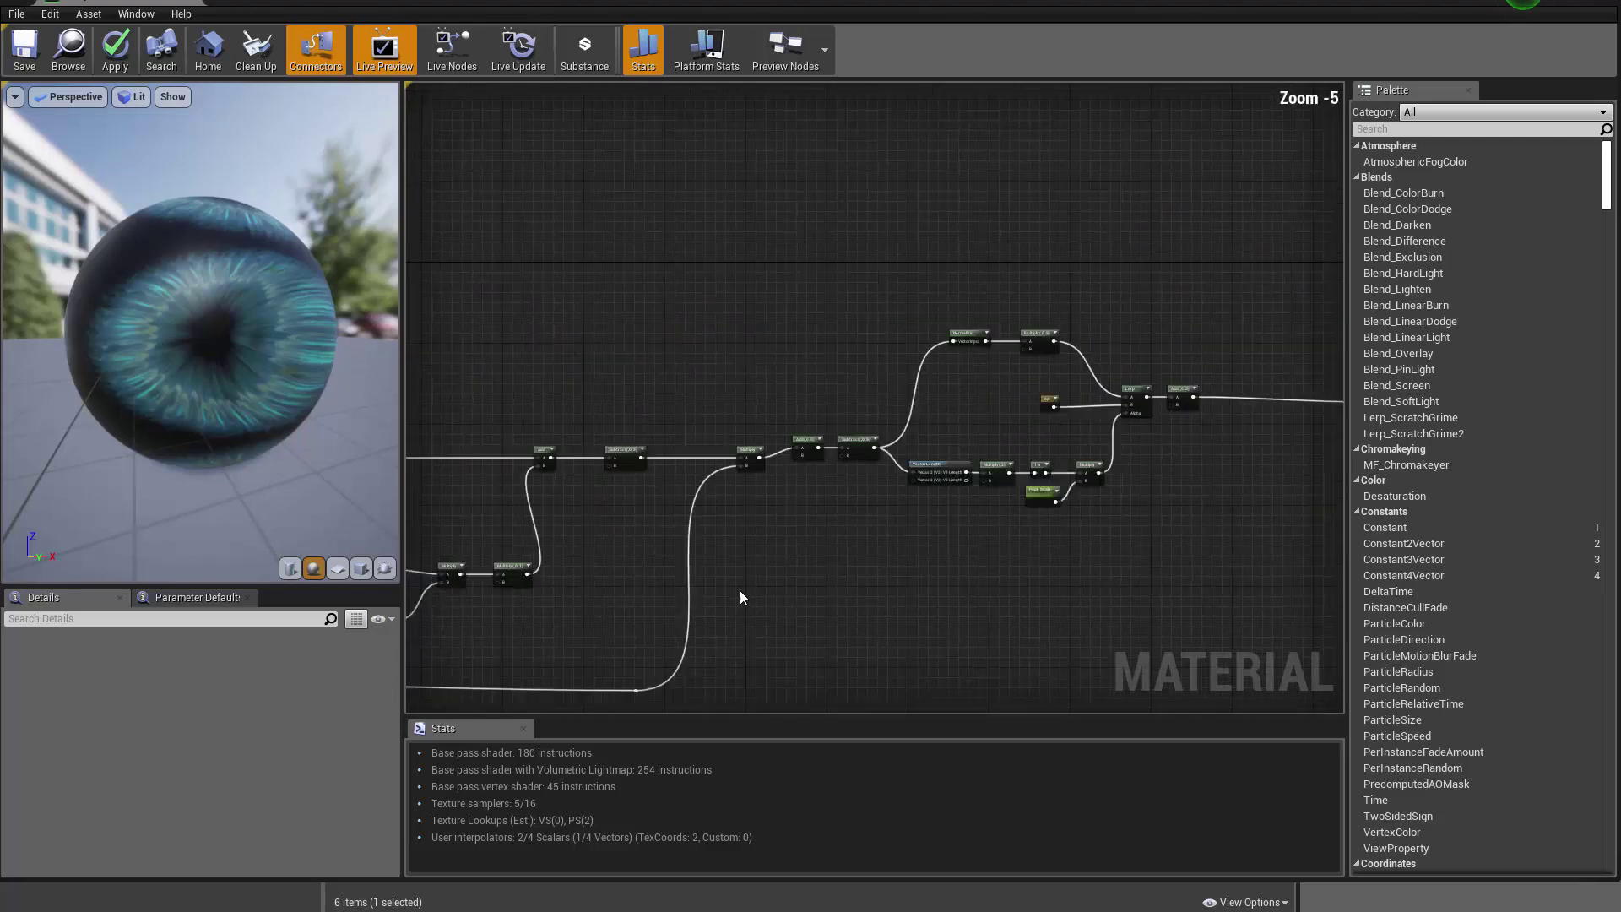
# Move the iris Texture Sample node away from the M_Eyeball node to make room between them
pyautogui.moveTo(492, 634); pyautogui.dragTo(897, 442, button='right')
pyautogui.moveTo(482, 577); pyautogui.dragTo(847, 621, button='right')
pyautogui.scroll(3, 753, 507)
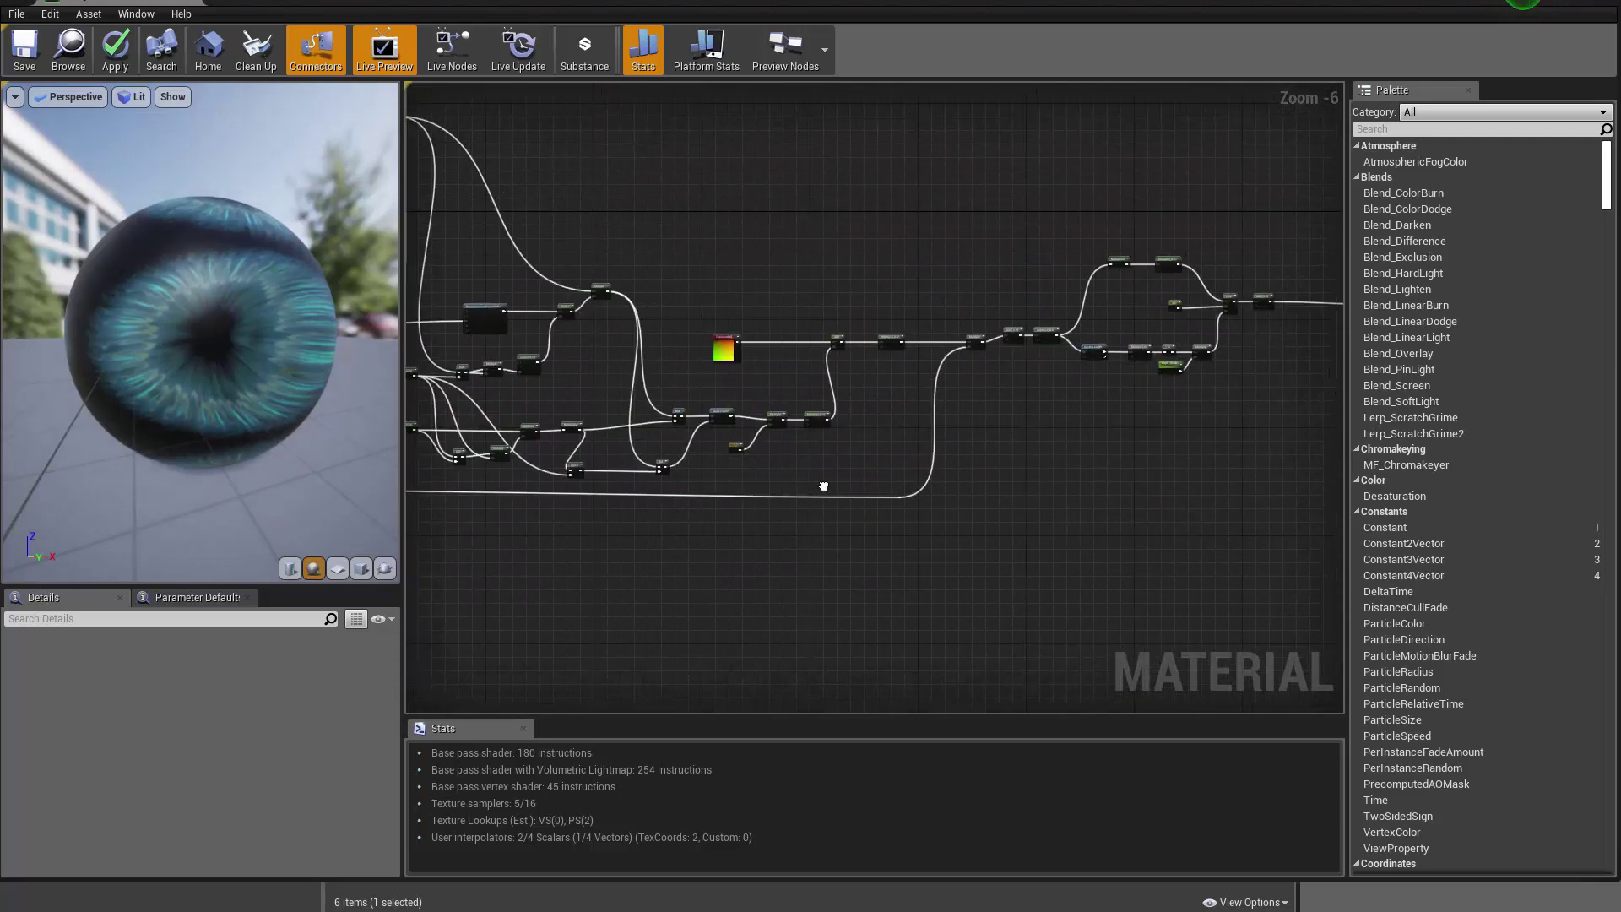
pyautogui.moveTo(932, 419); pyautogui.dragTo(709, 591, button='right')
pyautogui.scroll(3, 709, 584)
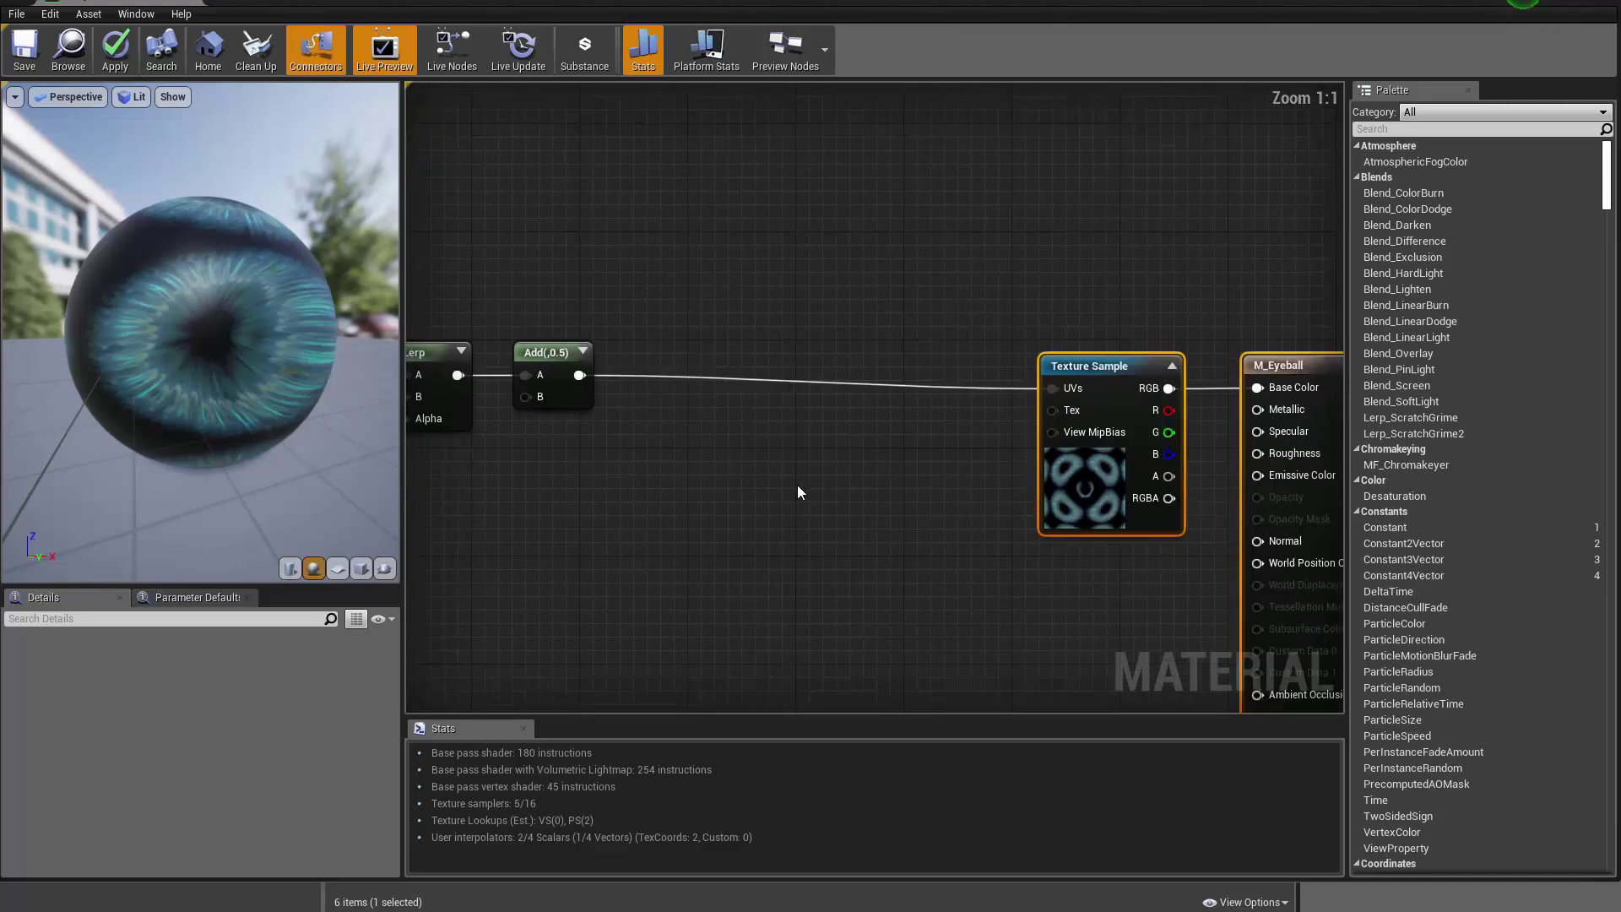
pyautogui.moveTo(797, 484); pyautogui.dragTo(762, 616, button='right')
pyautogui.moveTo(1112, 527); pyautogui.dragTo(722, 486)
pyautogui.click(789, 508)
pyautogui.moveTo(909, 550); pyautogui.dragTo(1343, 536)
# Add a Lerp node, feeding the iris Texture Sample's RGB into B and the Lerp output into M_Eyeball's Base Color
pyautogui.click(921, 560)
pyautogui.press('l')
pyautogui.click(860, 436)
pyautogui.moveTo(693, 474); pyautogui.dragTo(1280, 462)
pyautogui.moveTo(924, 486); pyautogui.dragTo(965, 464)
# Add a Texture Sample using Eye_White_BaseColor and connect its RGB output to the Lerp's A input
pyautogui.moveTo(643, 2); pyautogui.dragTo(484, 816)
pyautogui.moveTo(423, 736); pyautogui.dragTo(477, 905)
pyautogui.moveTo(475, 816); pyautogui.dragTo(628, 2)
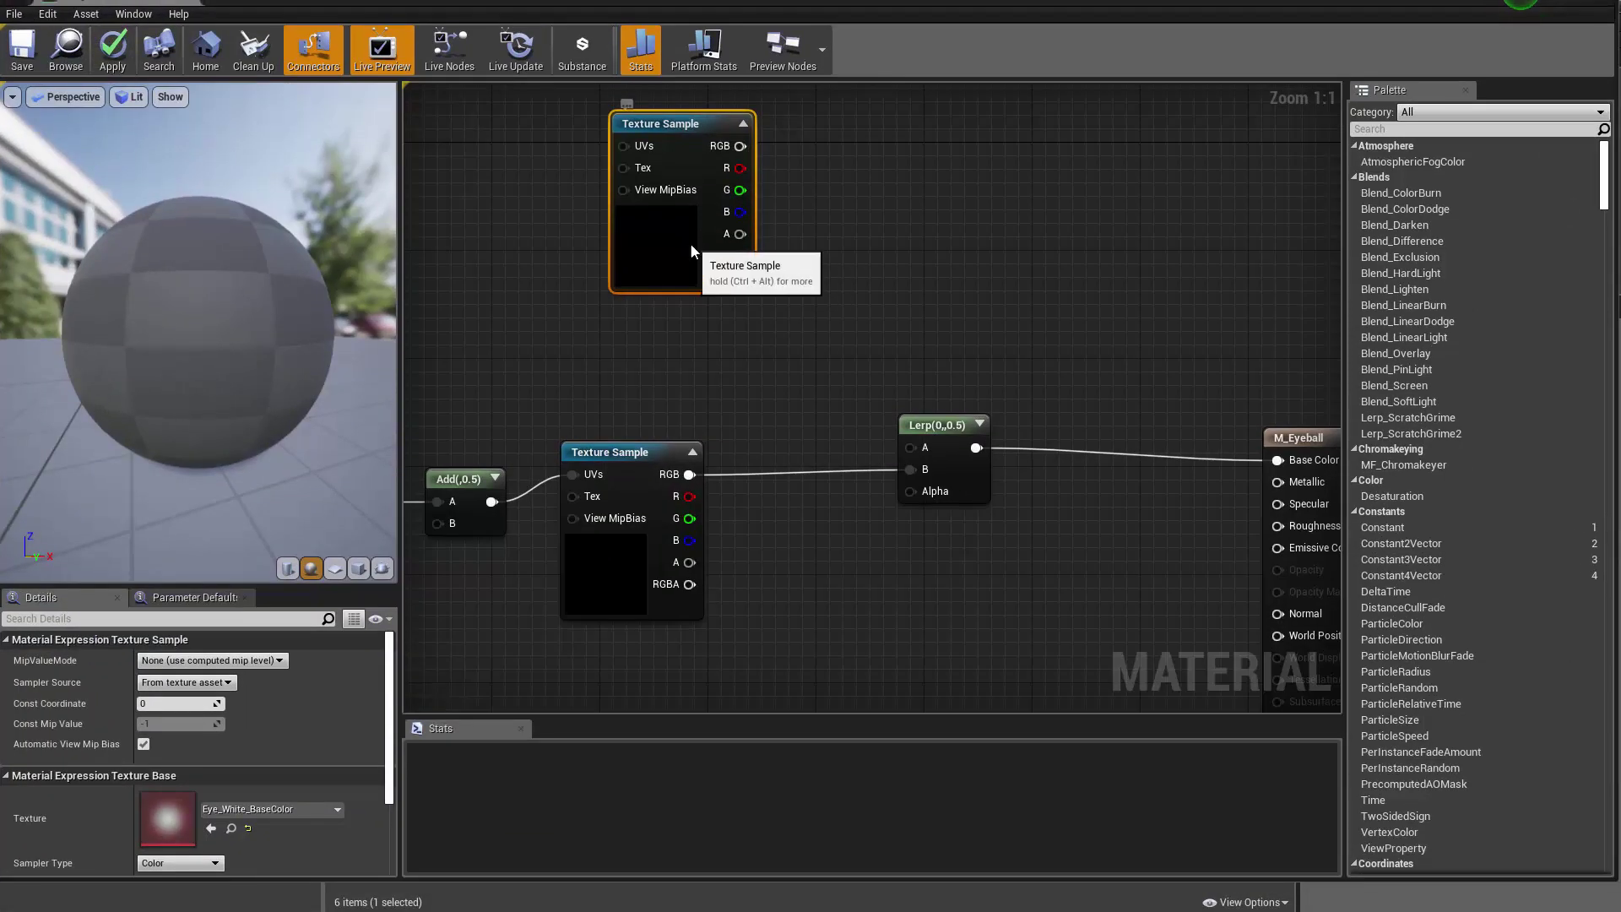
pyautogui.moveTo(665, 251); pyautogui.dragTo(656, 322)
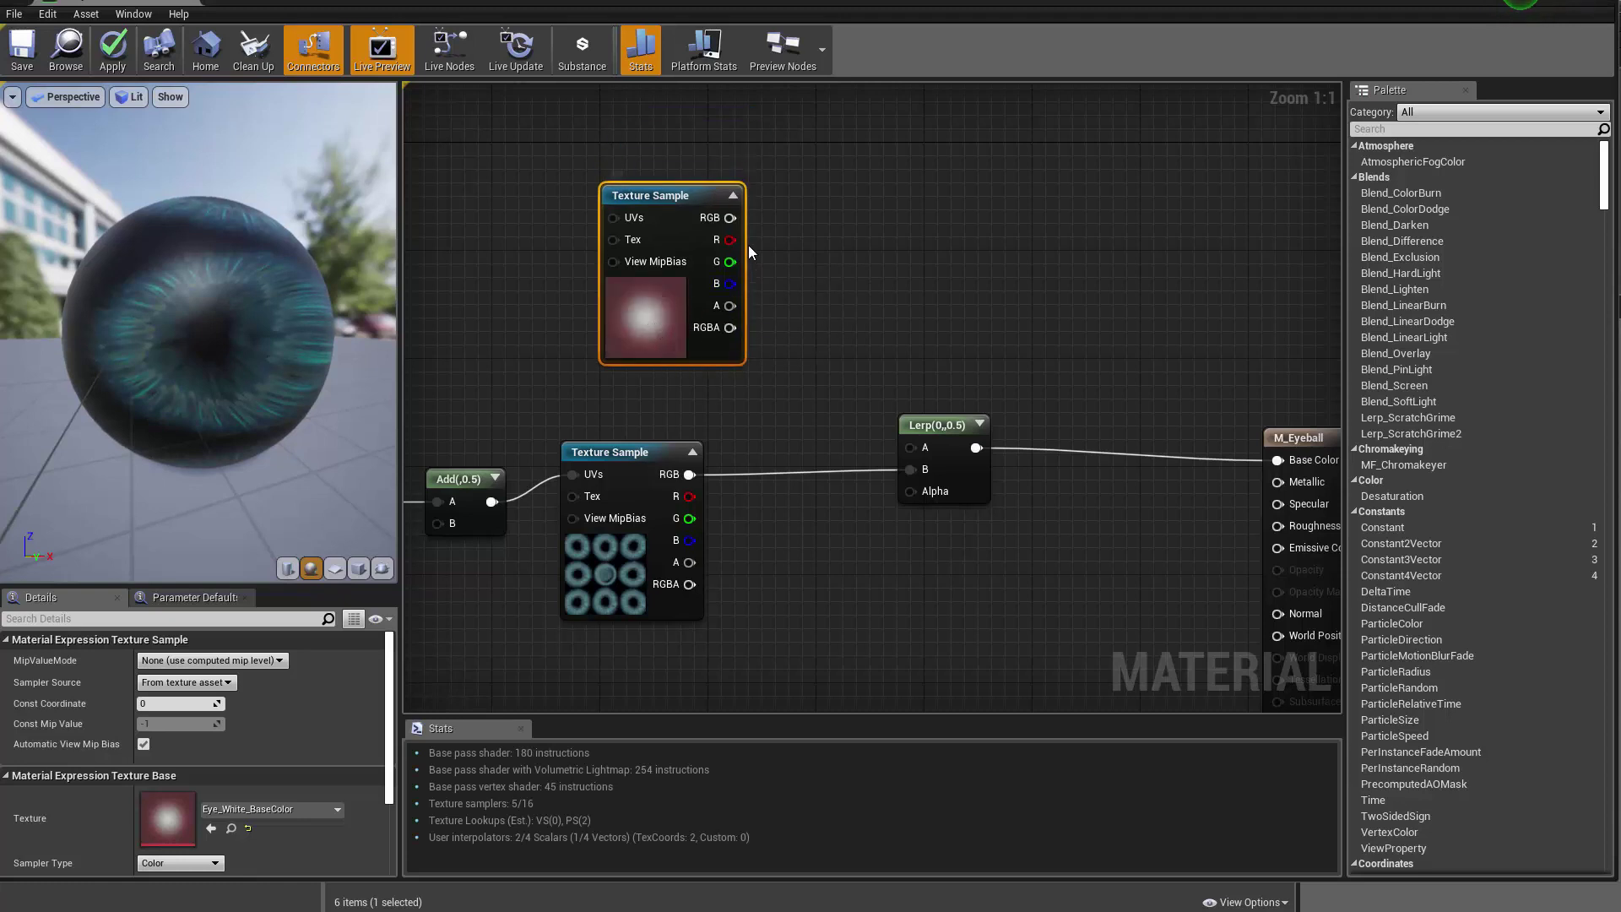
pyautogui.moveTo(722, 228); pyautogui.dragTo(959, 447)
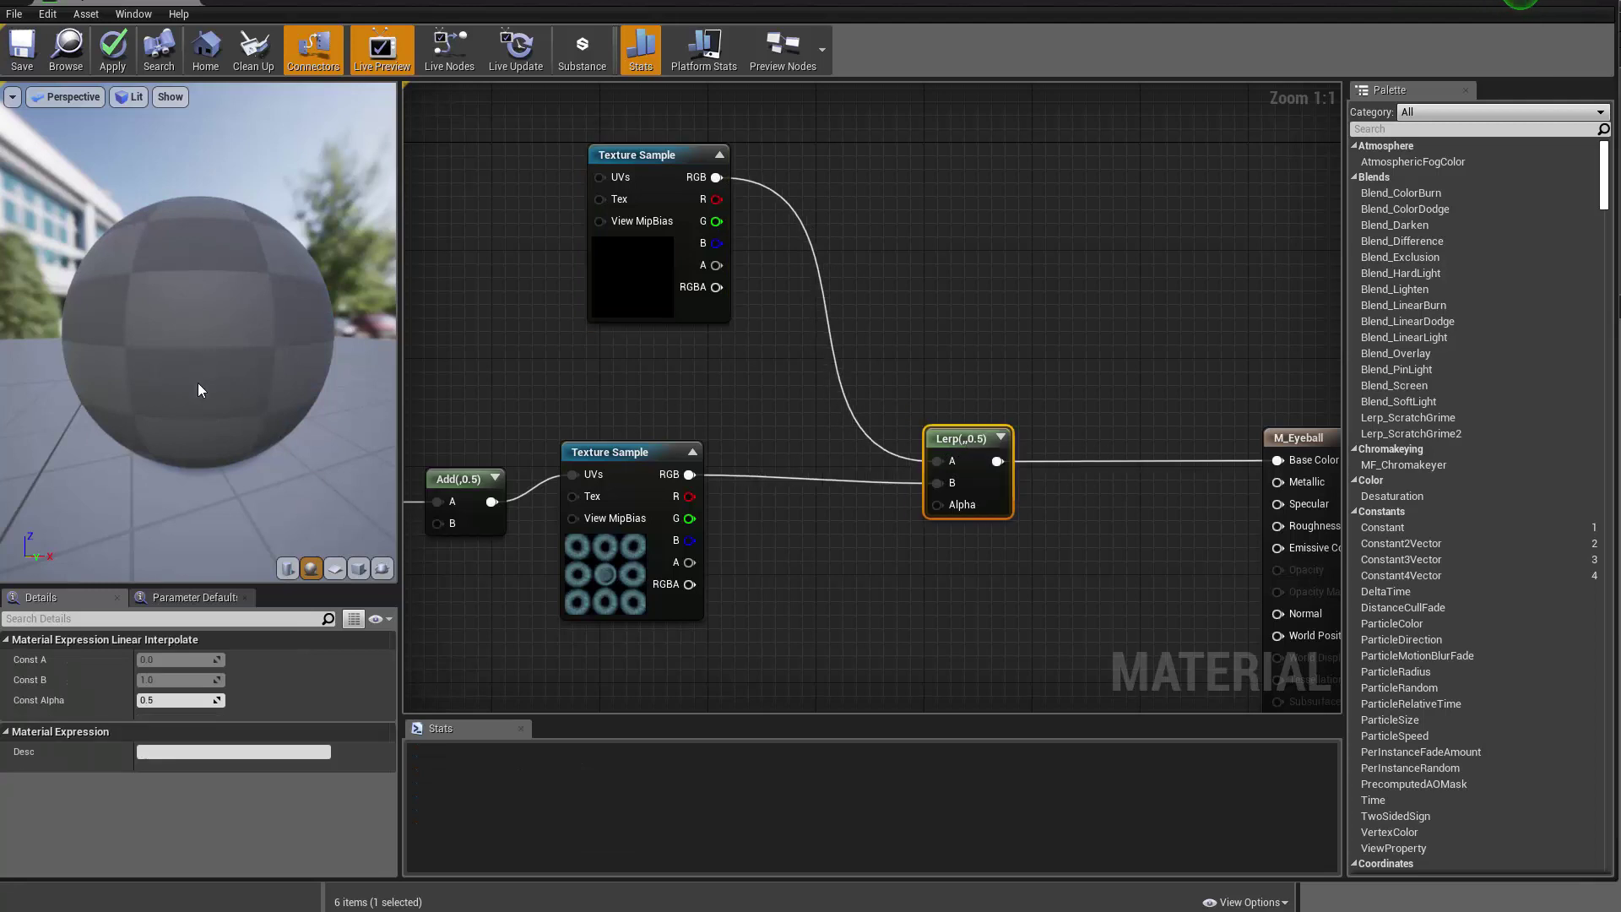
# Examine the blended eyeball preview and trace the Iris_Diameter parameter's connections through to the RadialGradientExponential node
pyautogui.moveTo(140, 423); pyautogui.dragTo(203, 372)
pyautogui.moveTo(185, 452)
pyautogui.mouseDown()
pyautogui.moveTo(156, 453)
pyautogui.moveTo(186, 453)
pyautogui.mouseUp()
pyautogui.scroll(-2, 789, 585)
pyautogui.scroll(2, 784, 506)
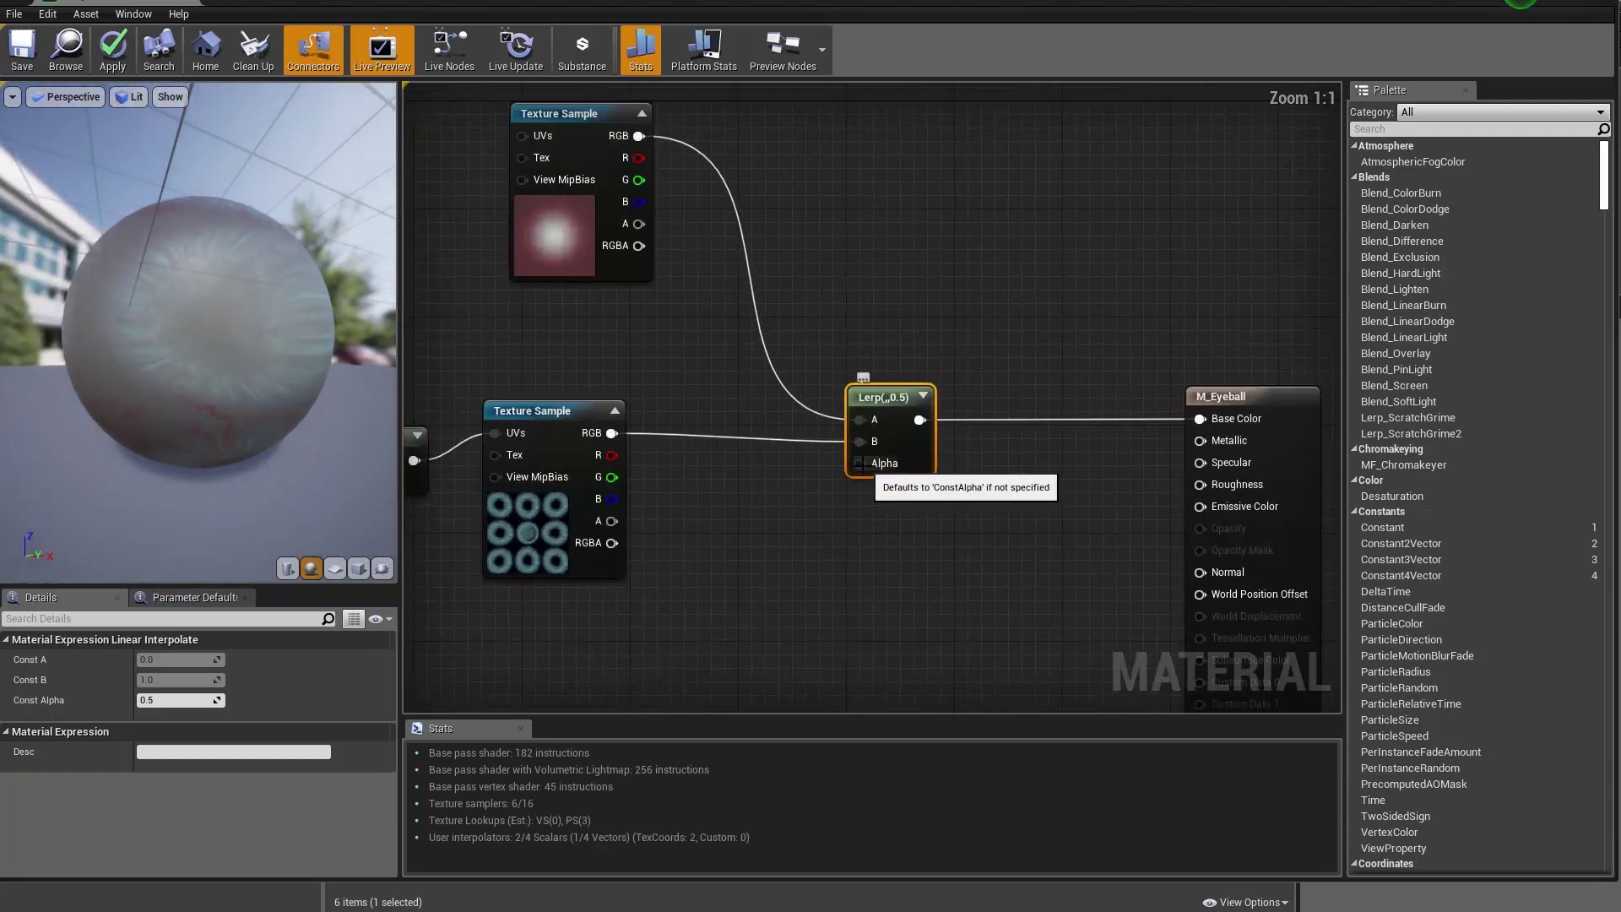
pyautogui.scroll(-6, 737, 565)
pyautogui.moveTo(467, 583); pyautogui.dragTo(761, 534, button='right')
pyautogui.moveTo(422, 551); pyautogui.dragTo(1081, 503, button='right')
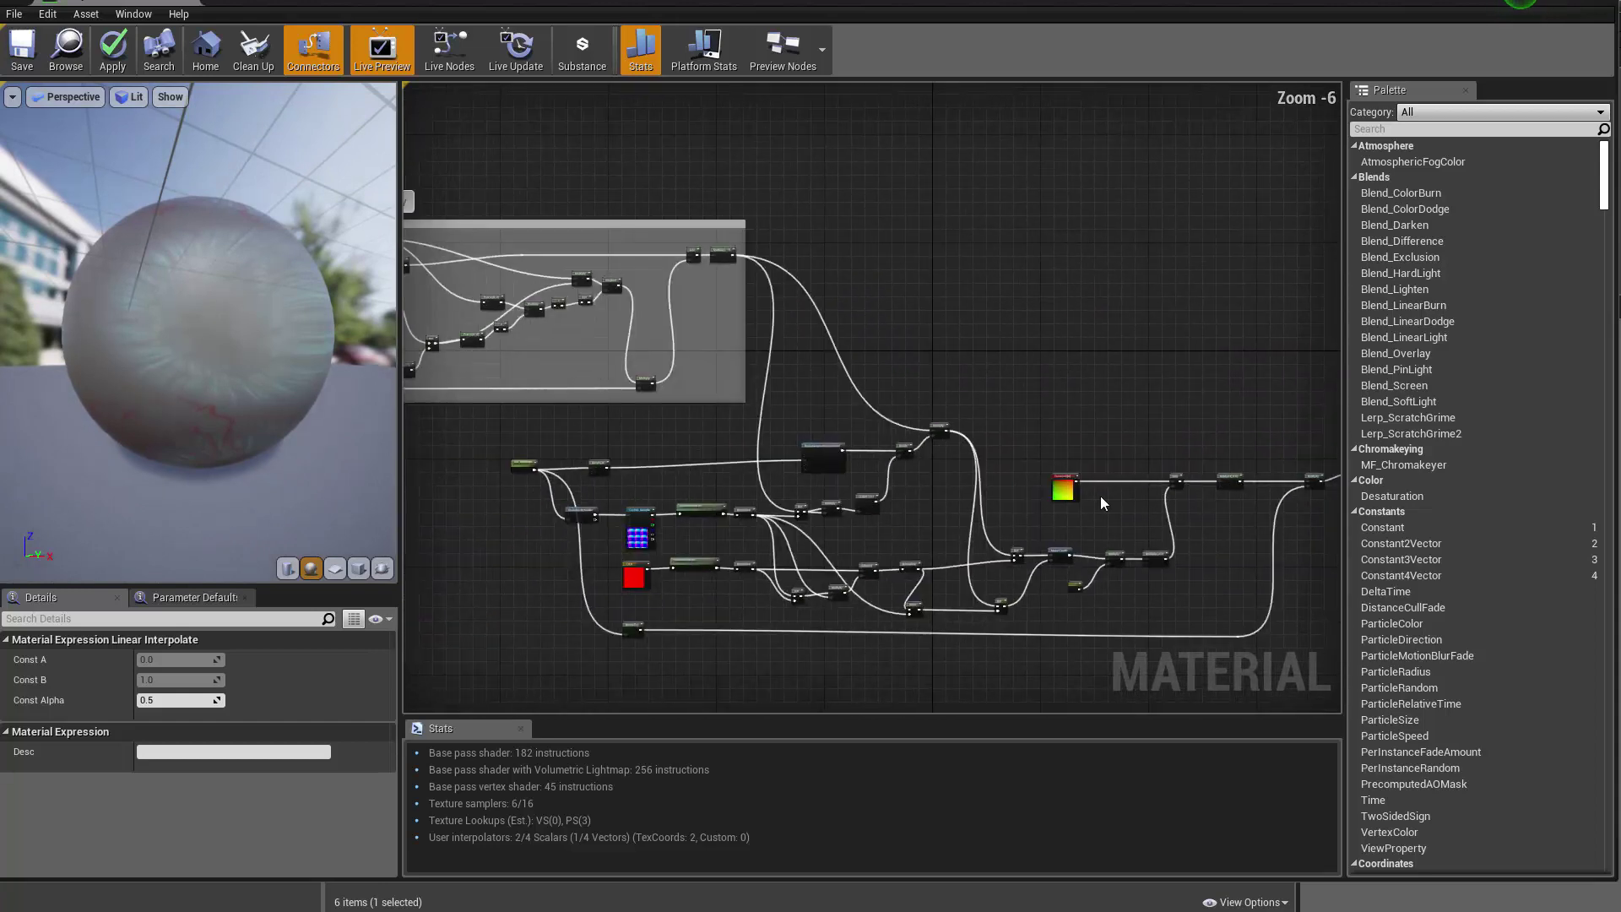
pyautogui.moveTo(568, 548); pyautogui.dragTo(600, 542, button='right')
pyautogui.scroll(6, 859, 414)
pyautogui.moveTo(812, 337); pyautogui.dragTo(682, 336)
pyautogui.moveTo(774, 522); pyautogui.dragTo(694, 432, button='right')
pyautogui.moveTo(534, 436); pyautogui.dragTo(1193, 399, button='right')
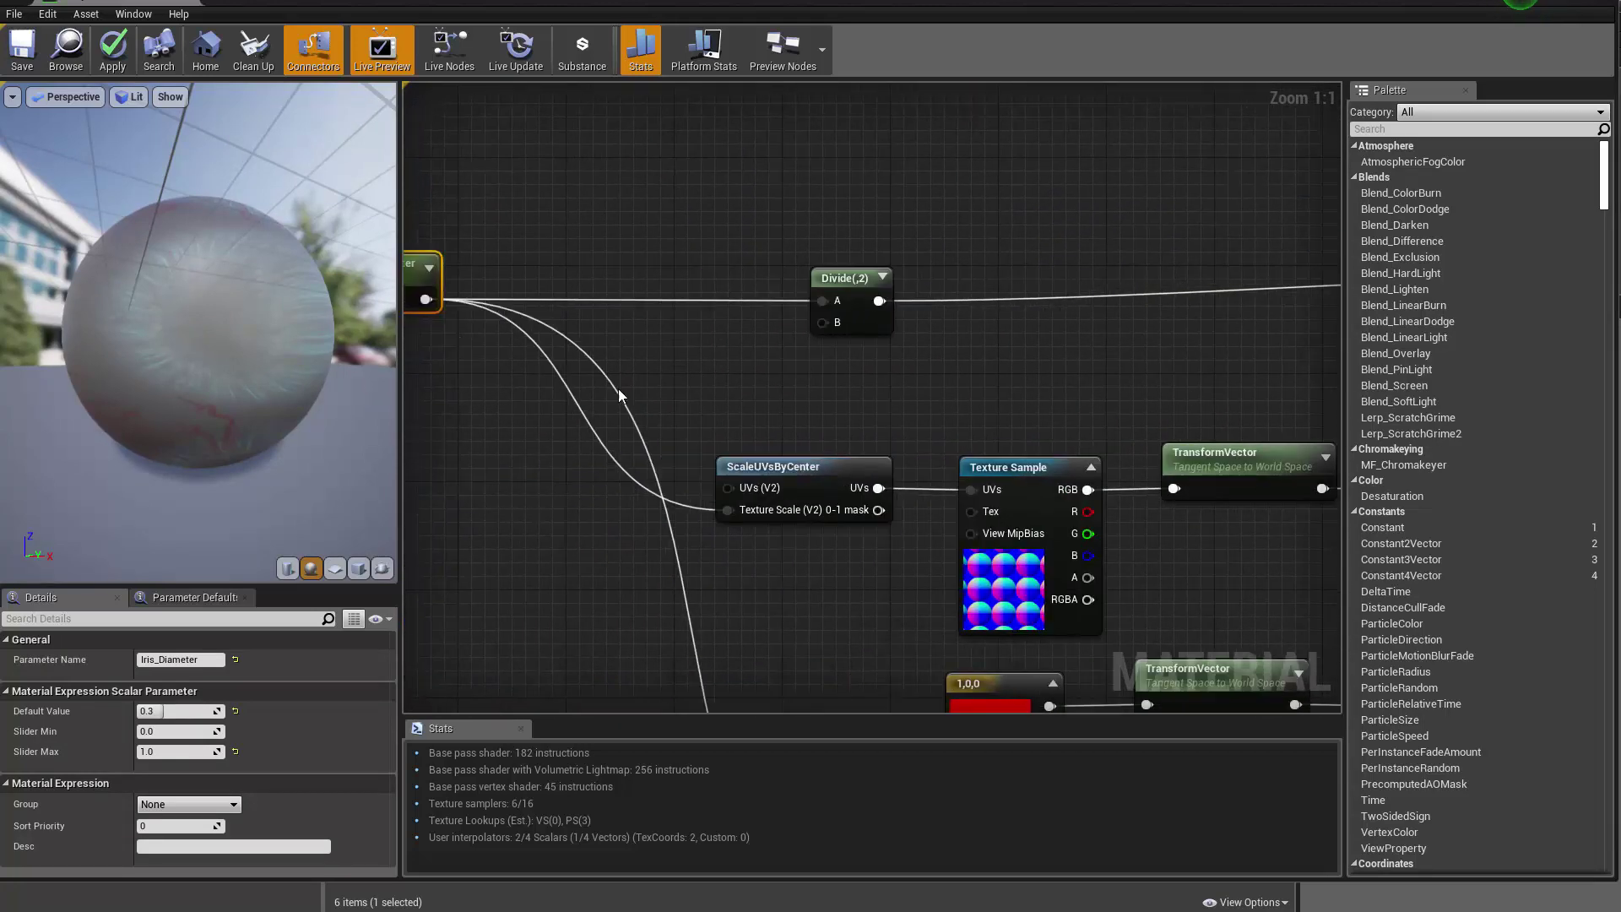
pyautogui.moveTo(601, 390)
pyautogui.mouseDown(button='right')
pyautogui.moveTo(995, 388)
pyautogui.moveTo(904, 388)
pyautogui.mouseUp(button='right')
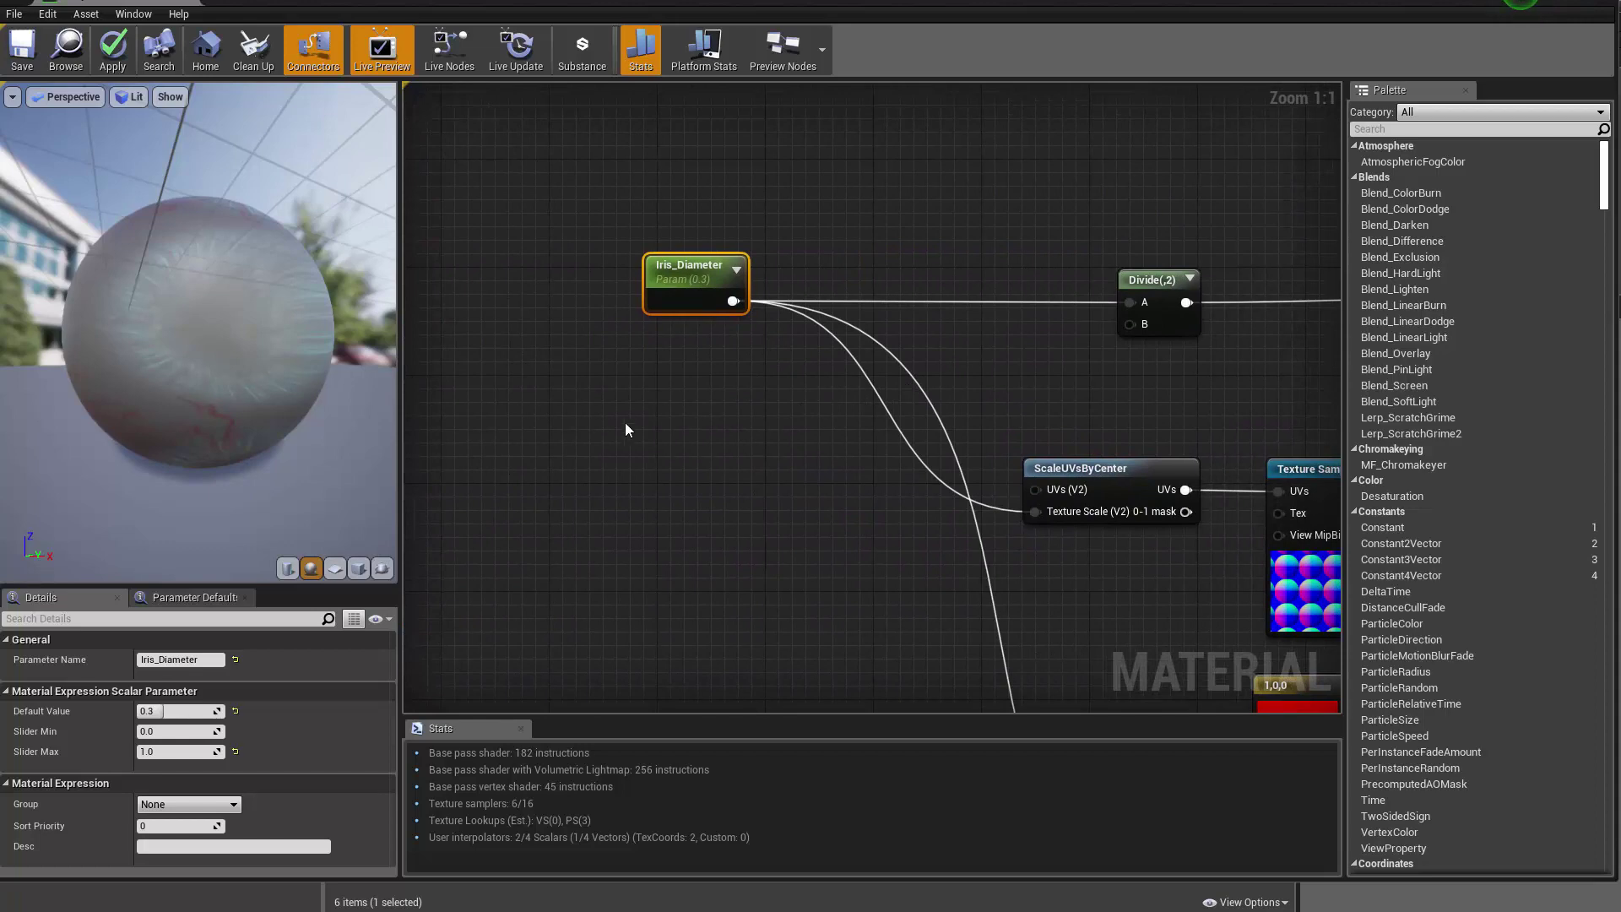
pyautogui.moveTo(1300, 392); pyautogui.dragTo(405, 375, button='right')
pyautogui.moveTo(1107, 375); pyautogui.dragTo(794, 424, button='right')
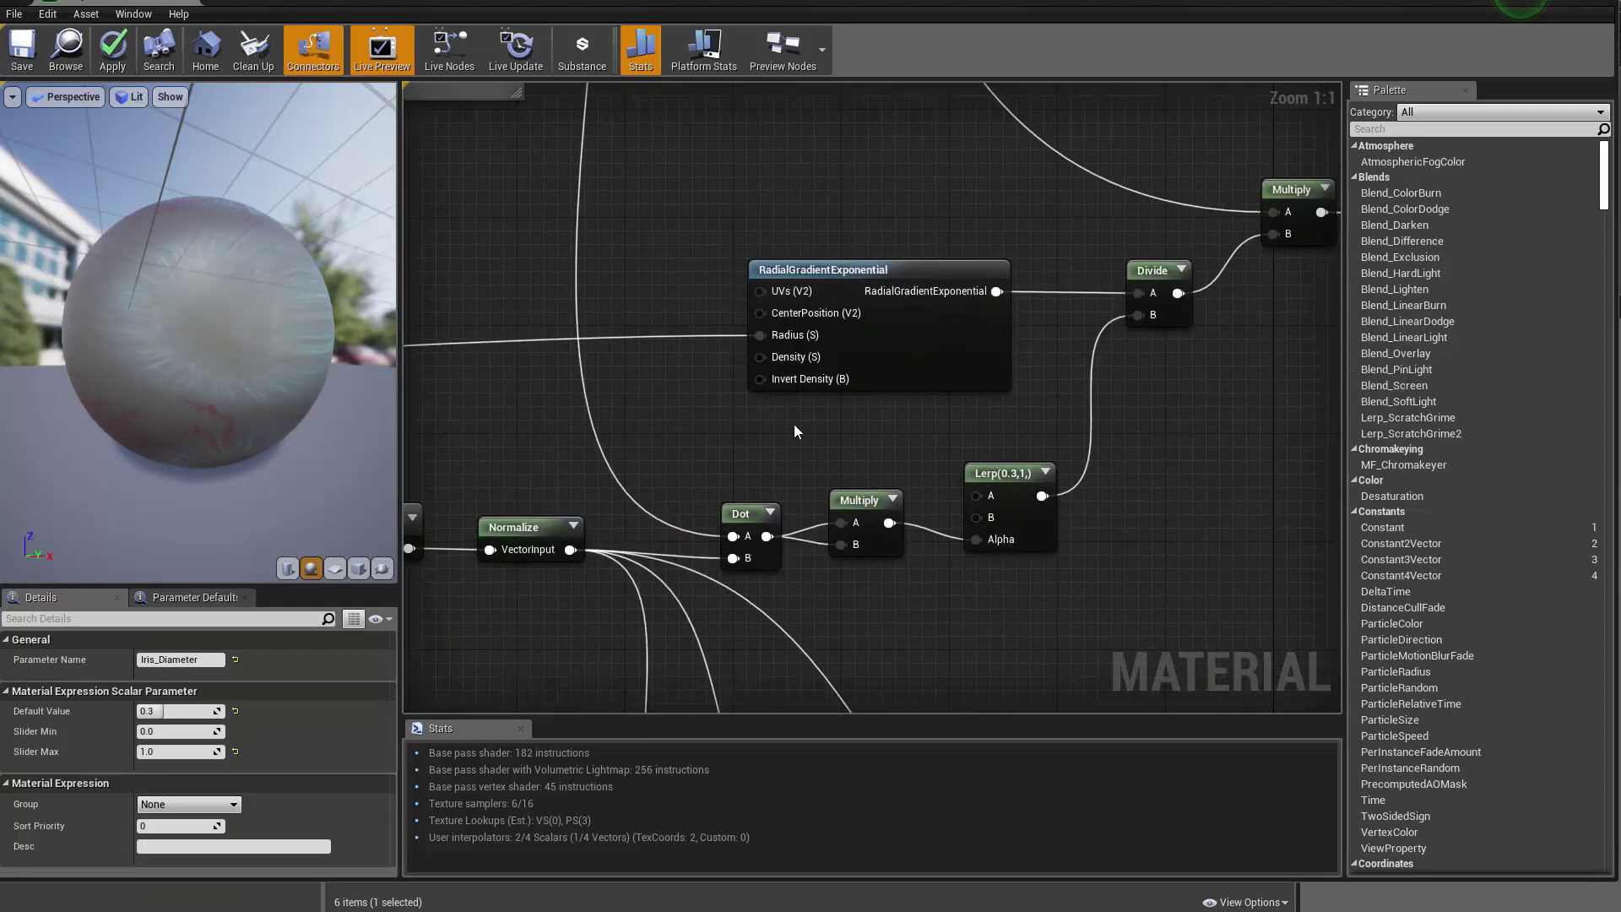
# Preview the RadialGradientExponential node on the sphere and inspect its gradient mask from different angles
pyautogui.doubleClick(948, 334)
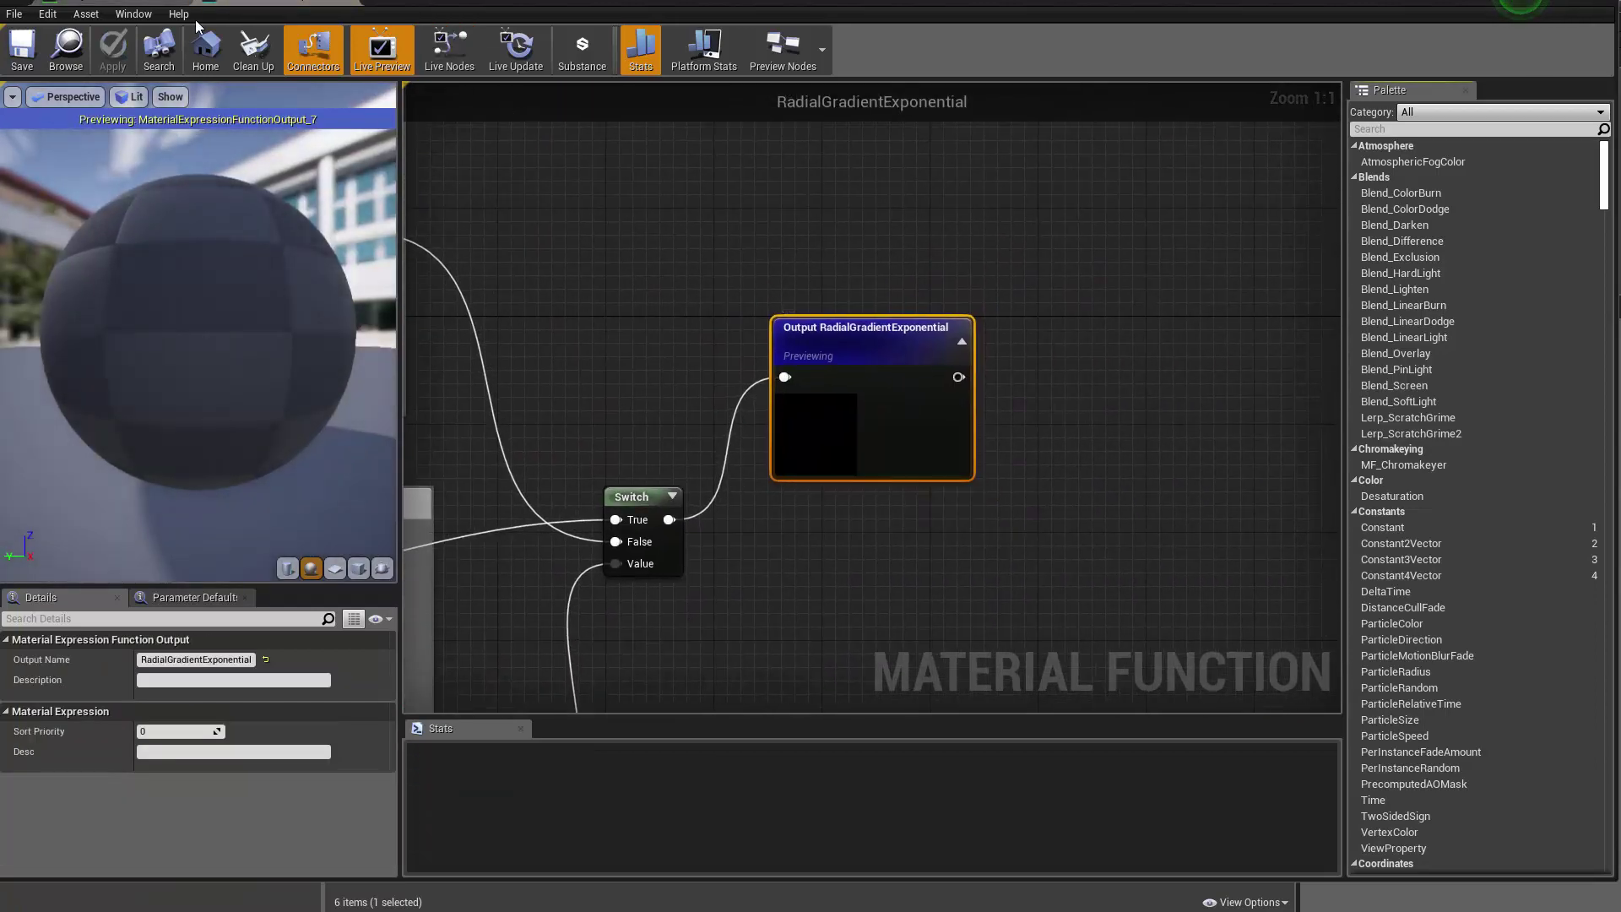
pyautogui.click(142, 14)
pyautogui.click(153, 3)
pyautogui.moveTo(816, 432); pyautogui.dragTo(666, 472, button='right')
pyautogui.rightClick(813, 355)
pyautogui.click(886, 388)
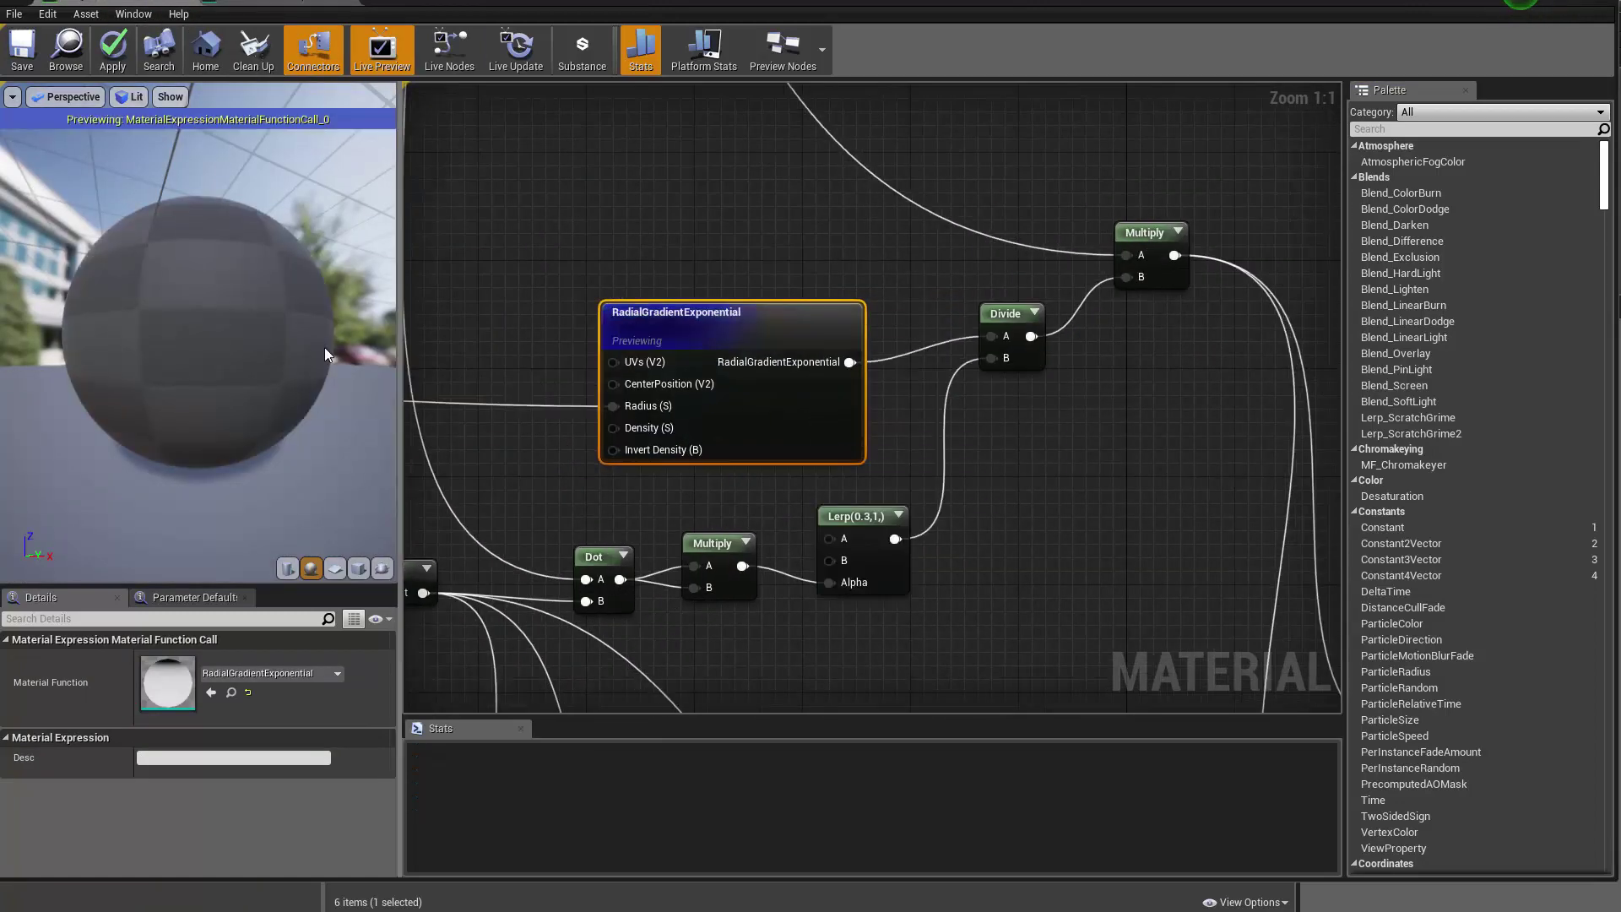
pyautogui.moveTo(263, 333); pyautogui.dragTo(263, 333)
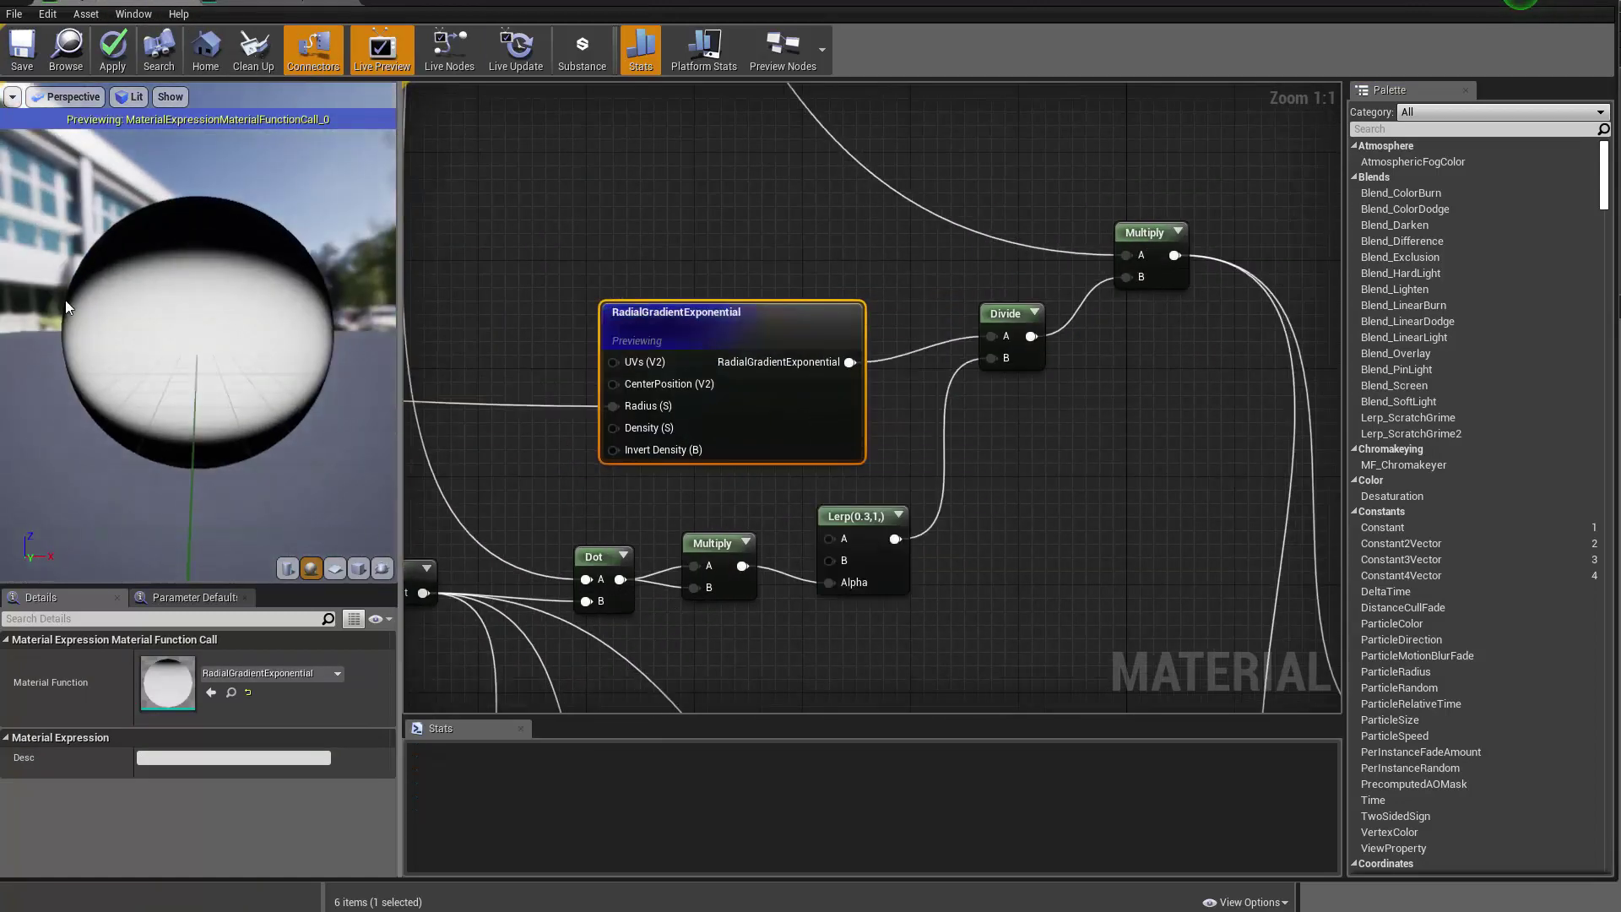
pyautogui.moveTo(309, 284); pyautogui.dragTo(237, 242)
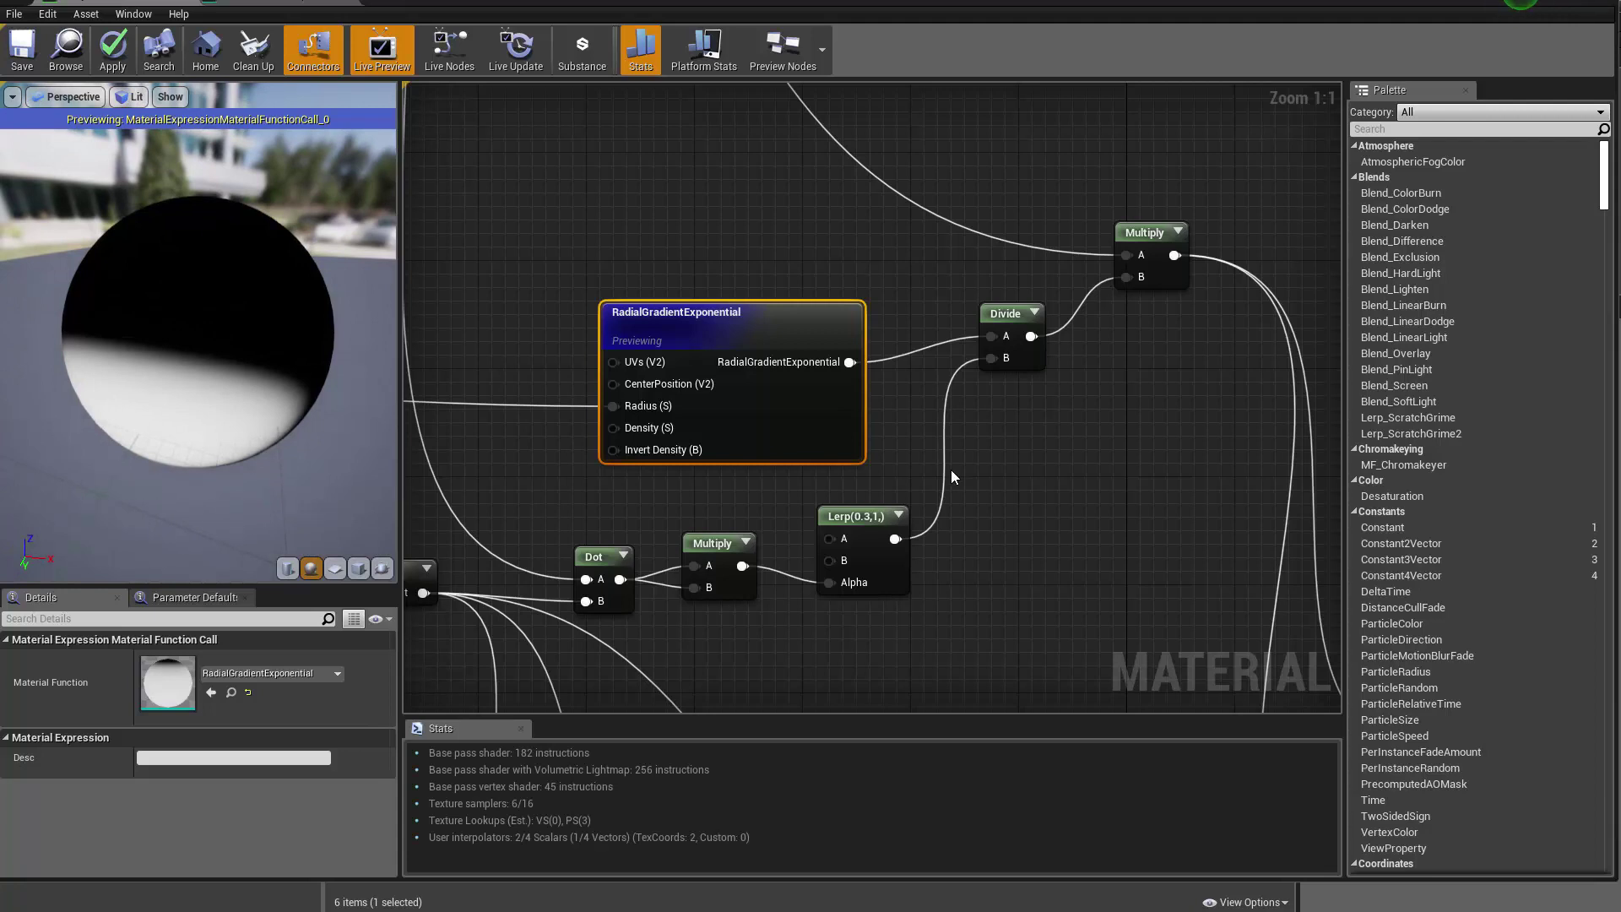
# Add a reroute node near the RadialGradientExponential node and connect the gradient output to it
pyautogui.moveTo(900, 485); pyautogui.dragTo(670, 394, button='right')
pyautogui.click(808, 408)
pyautogui.rightClick(810, 427)
pyautogui.click(824, 393)
pyautogui.rightClick(826, 404)
pyautogui.write('RER')
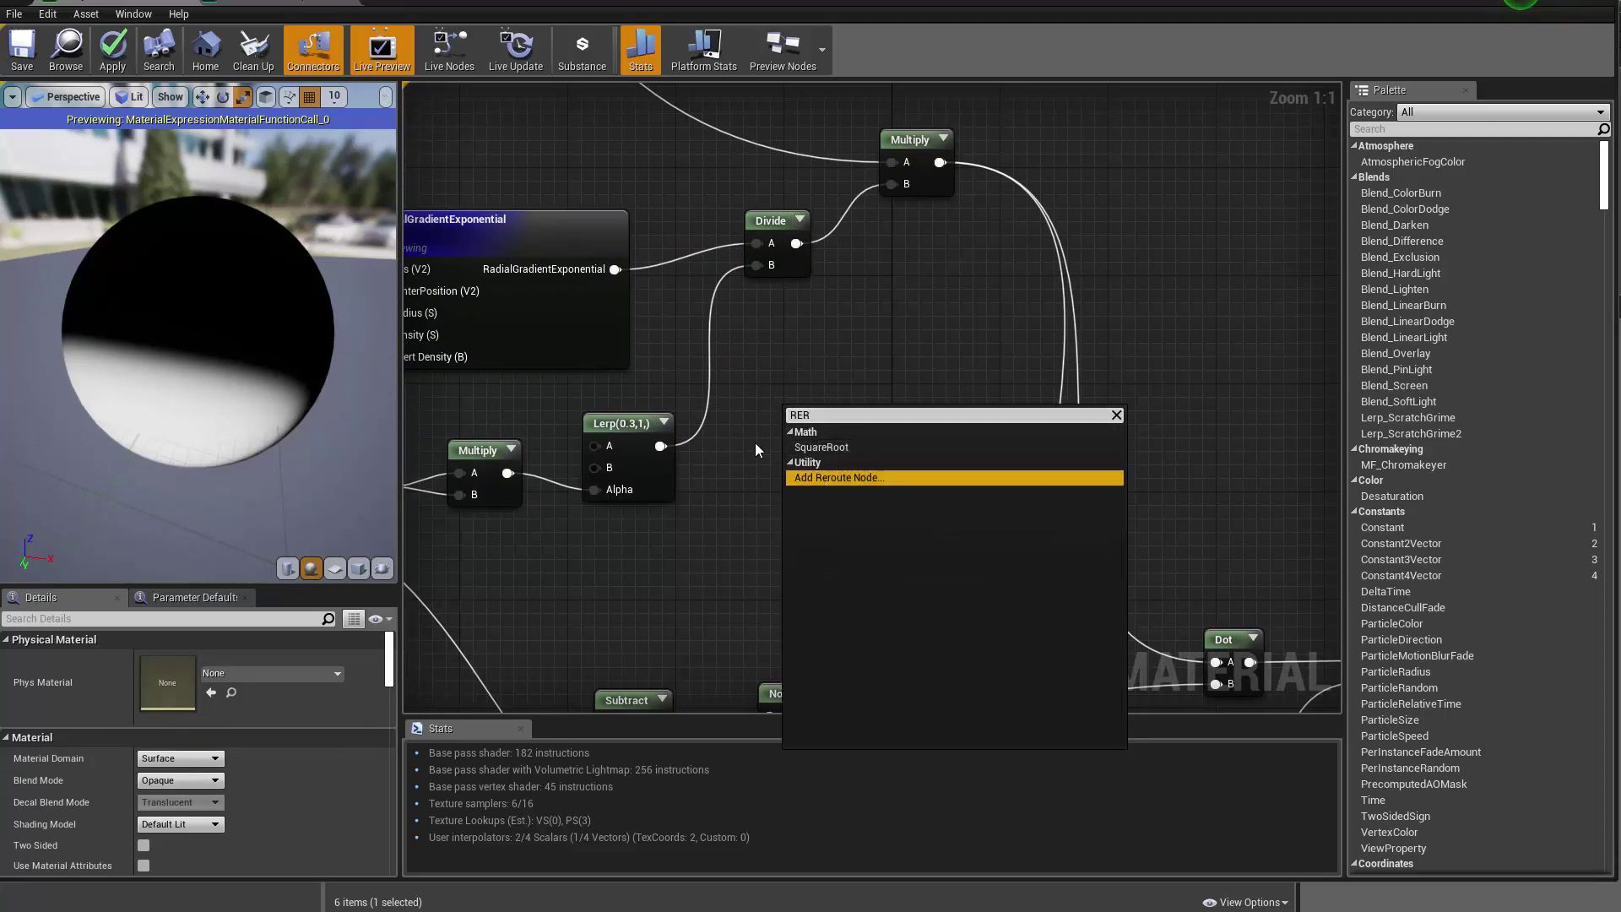
pyautogui.click(816, 475)
pyautogui.moveTo(615, 268); pyautogui.dragTo(824, 567)
# Place the reroute node below the iris Texture Sample and connect it to the final Lerp's Alpha input
pyautogui.click(802, 412)
pyautogui.scroll(-4, 849, 553)
pyautogui.scroll(5, 879, 533)
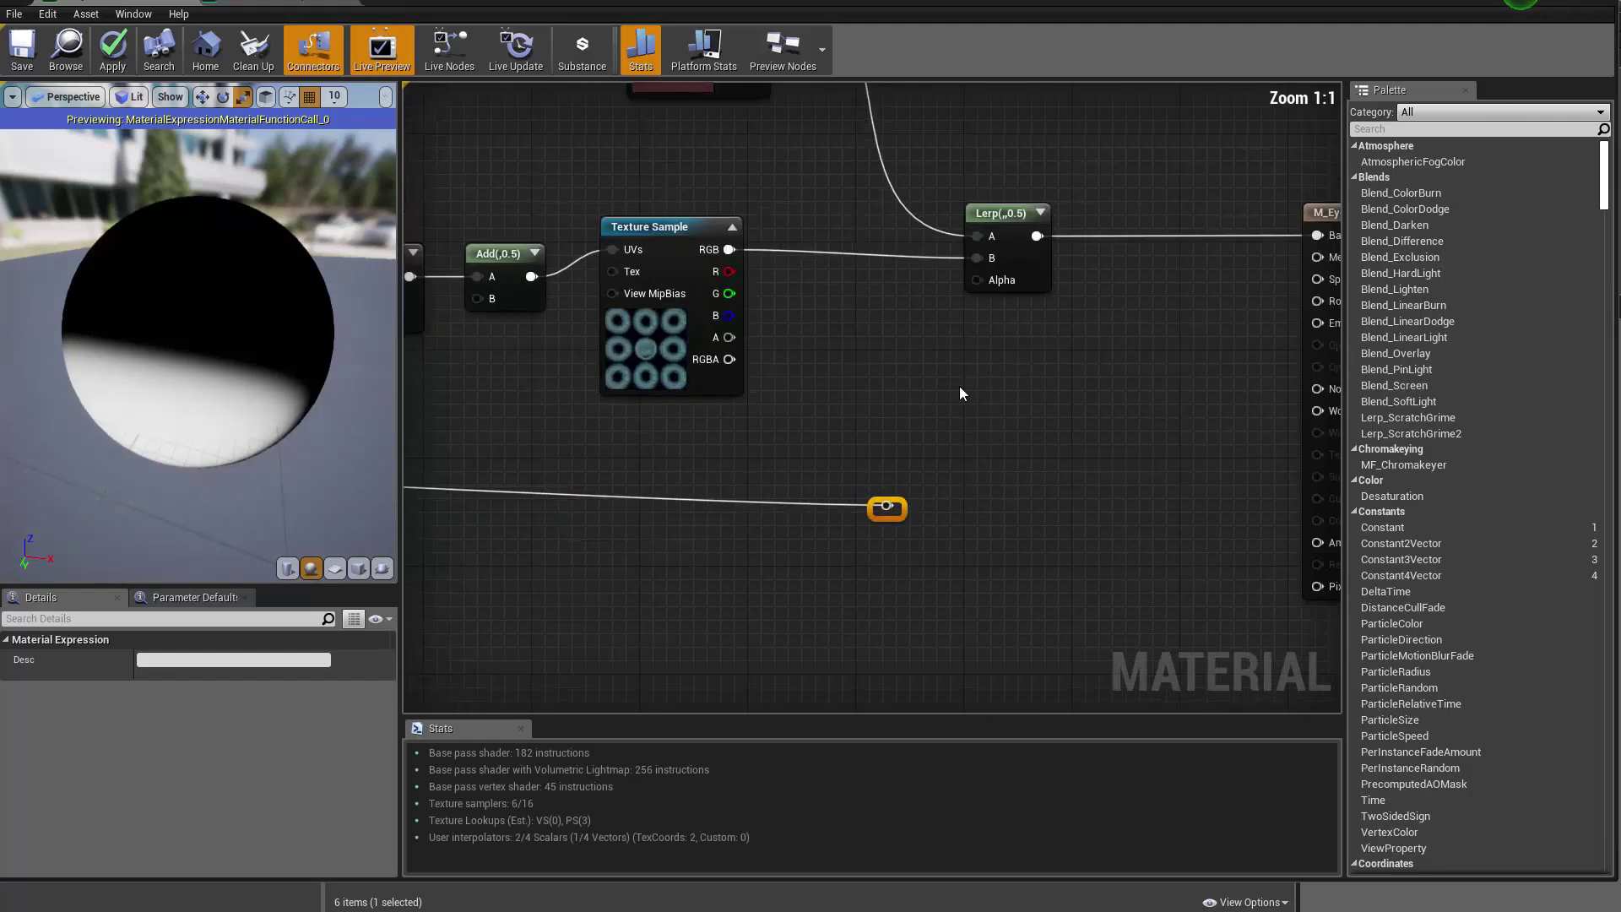
pyautogui.moveTo(787, 616); pyautogui.dragTo(879, 393)
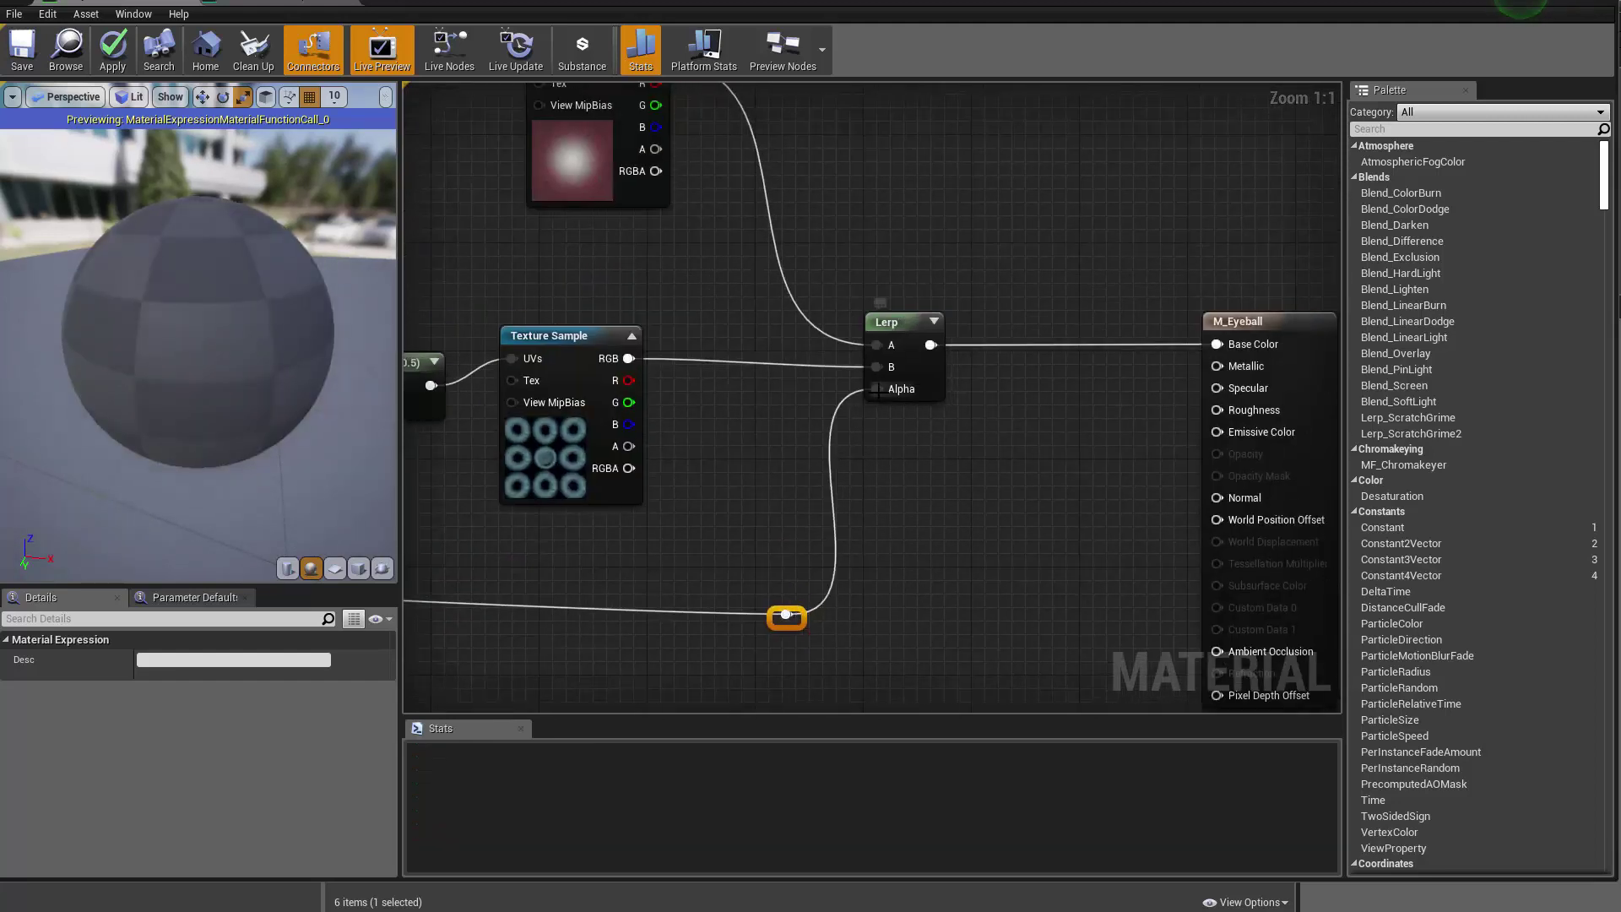
# Stop previewing the RadialGradientExponential node and inspect the iris and eye white blend on the sphere
pyautogui.rightClick(905, 327)
pyautogui.scroll(-5, 1290, 431)
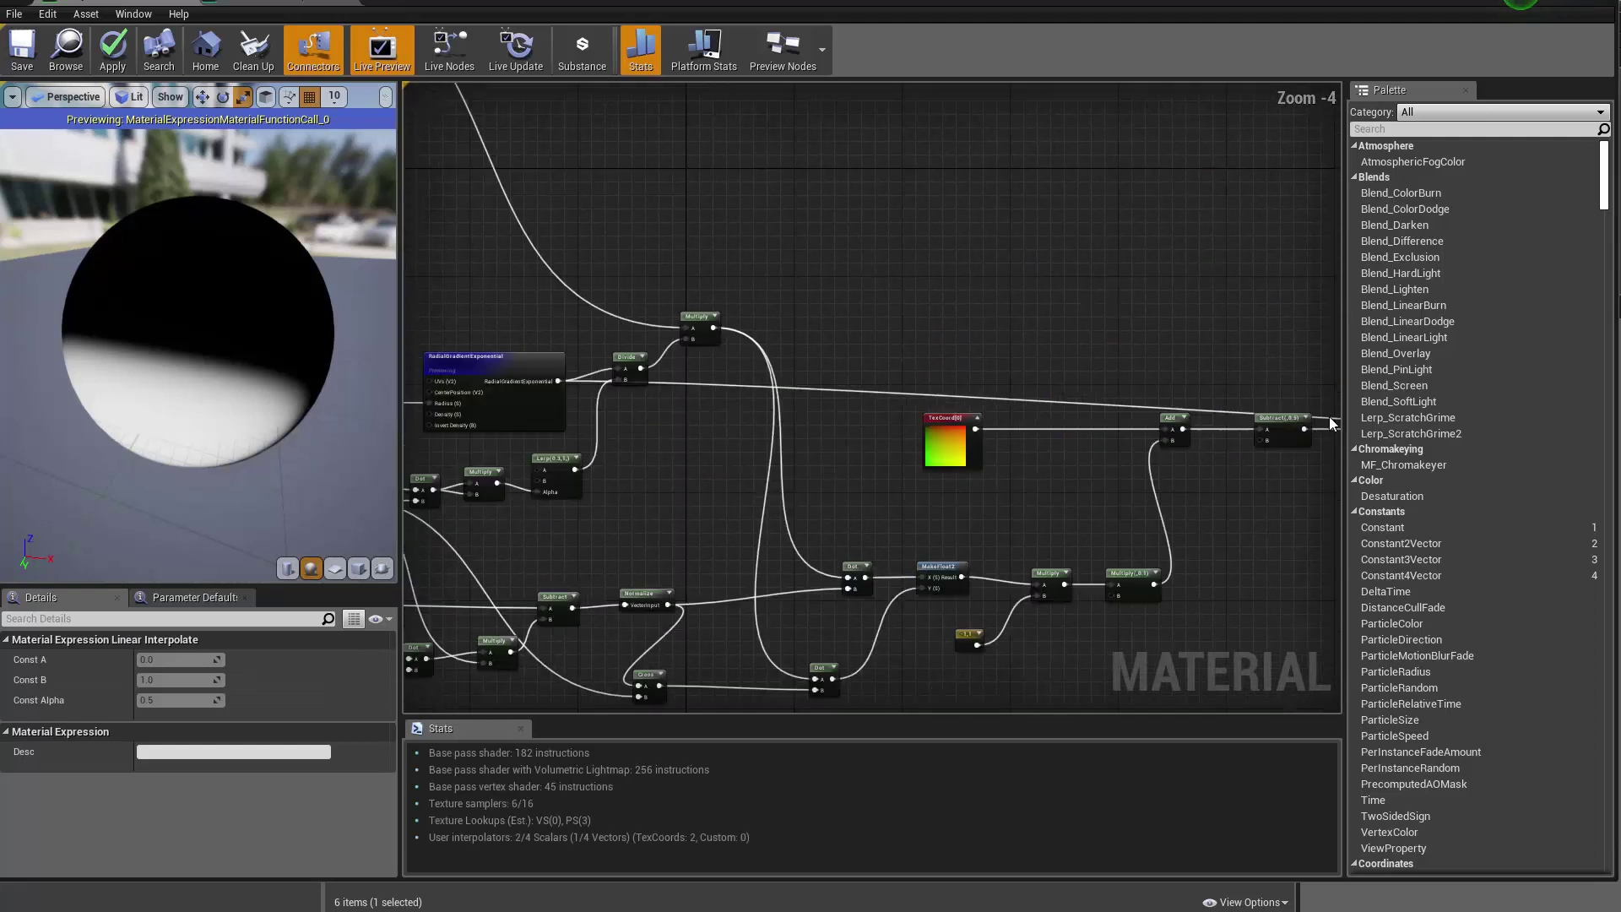
pyautogui.rightClick(590, 367)
pyautogui.click(642, 402)
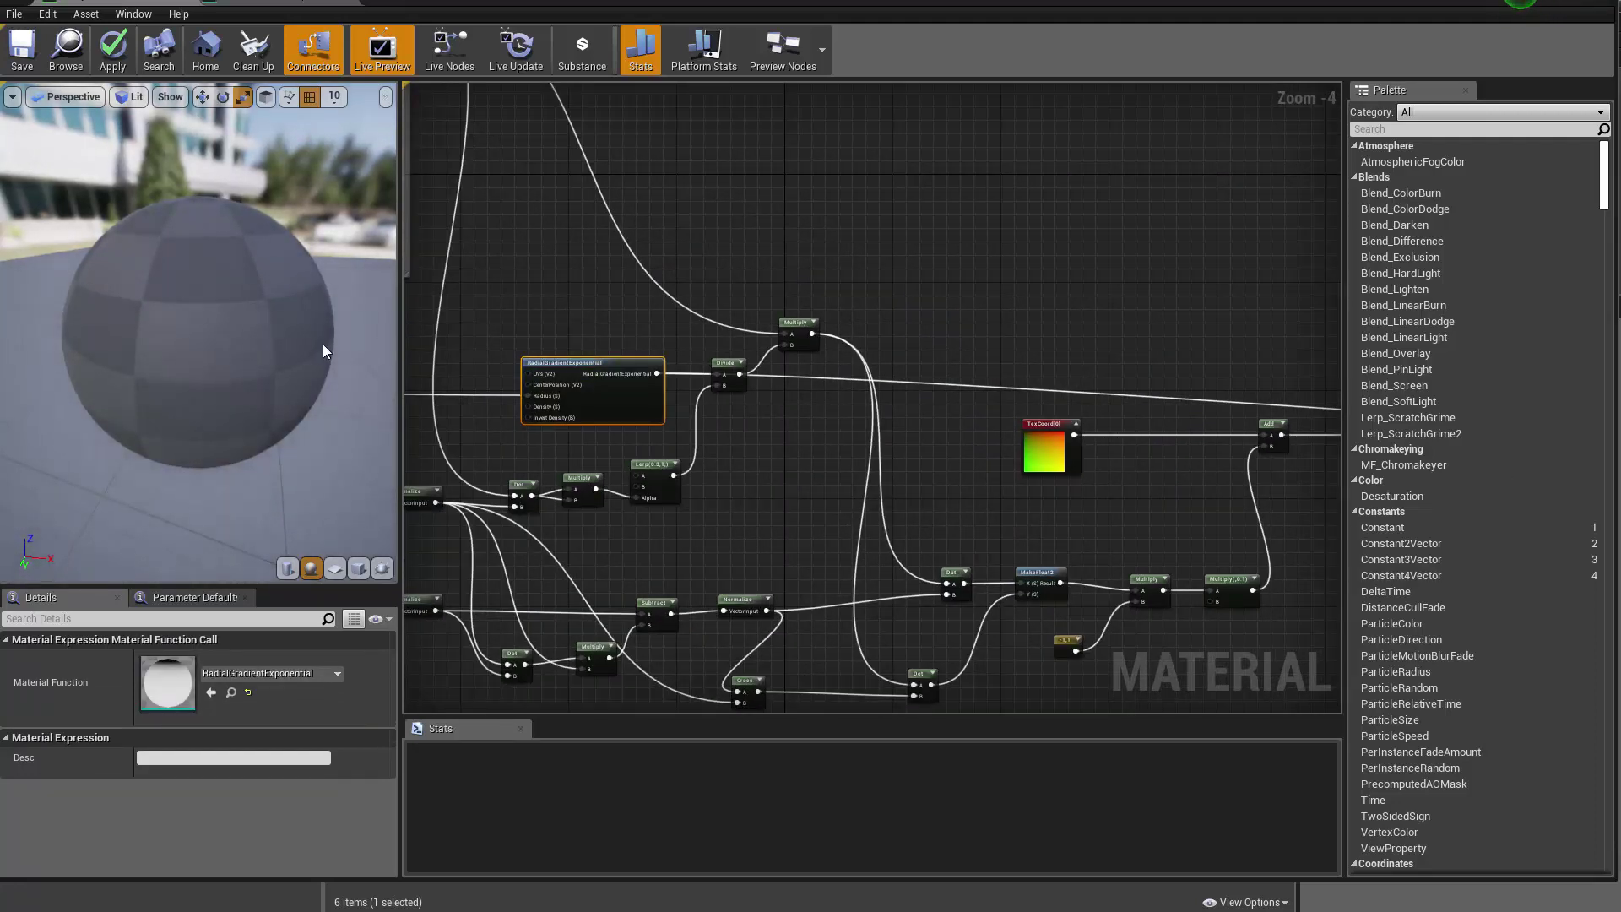
pyautogui.moveTo(300, 355); pyautogui.dragTo(347, 287)
pyautogui.moveTo(245, 320); pyautogui.dragTo(223, 276)
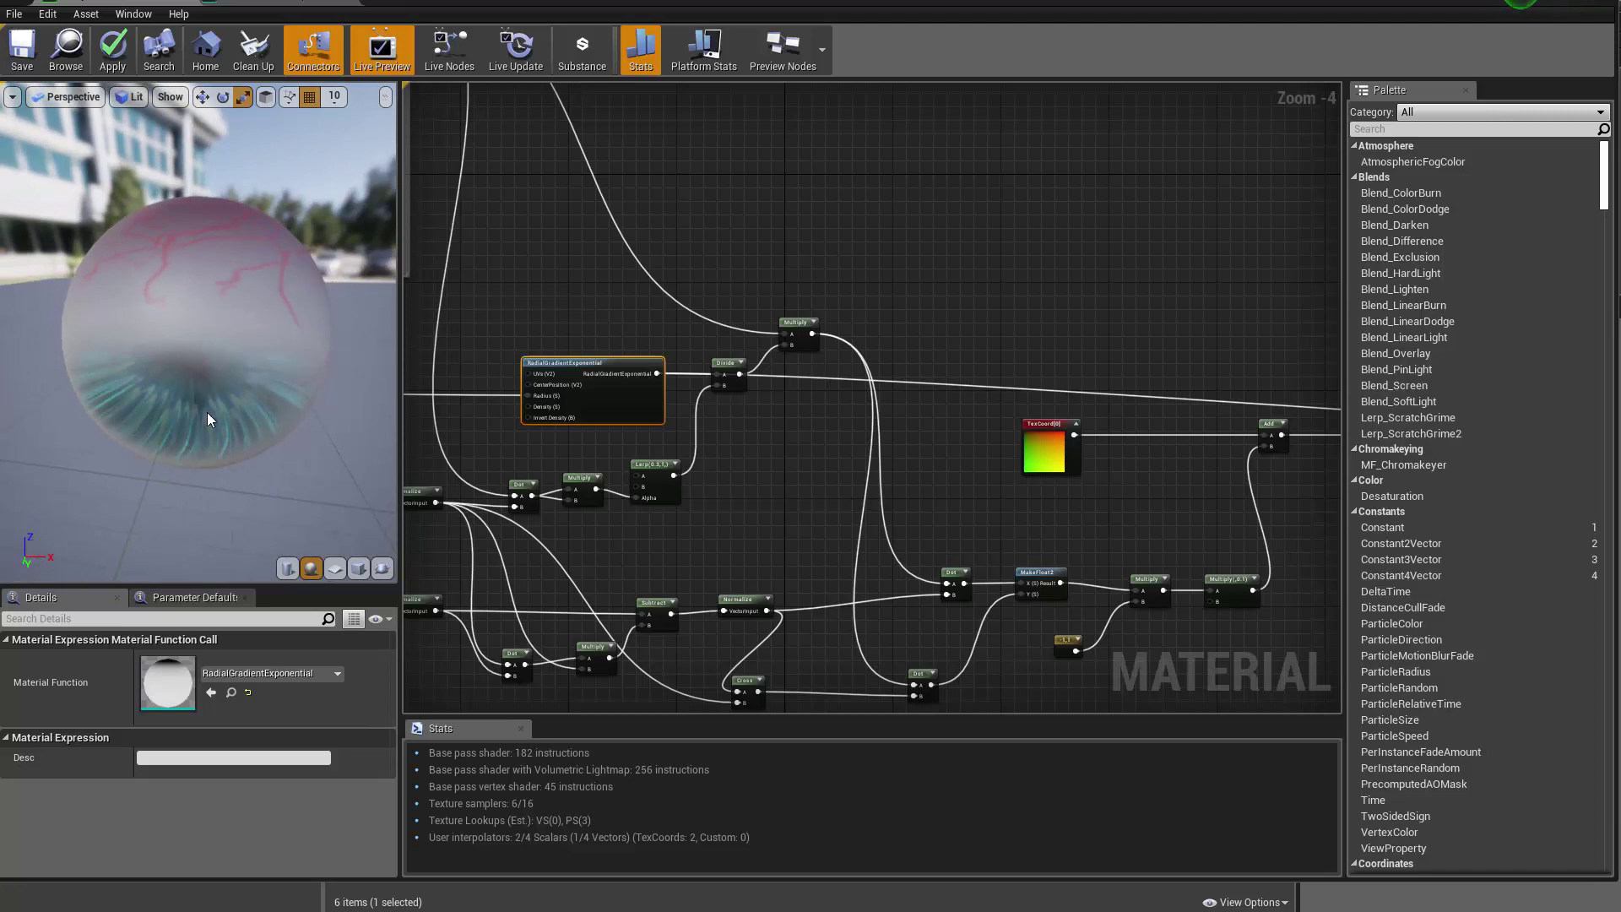
pyautogui.moveTo(209, 414); pyautogui.dragTo(207, 440)
pyautogui.moveTo(203, 380); pyautogui.dragTo(193, 374)
# Move the RadialGradientExponential node slightly up and shift the reroute node back and below the node chain
pyautogui.moveTo(1142, 420); pyautogui.dragTo(872, 345, button='right')
pyautogui.scroll(-2, 671, 422)
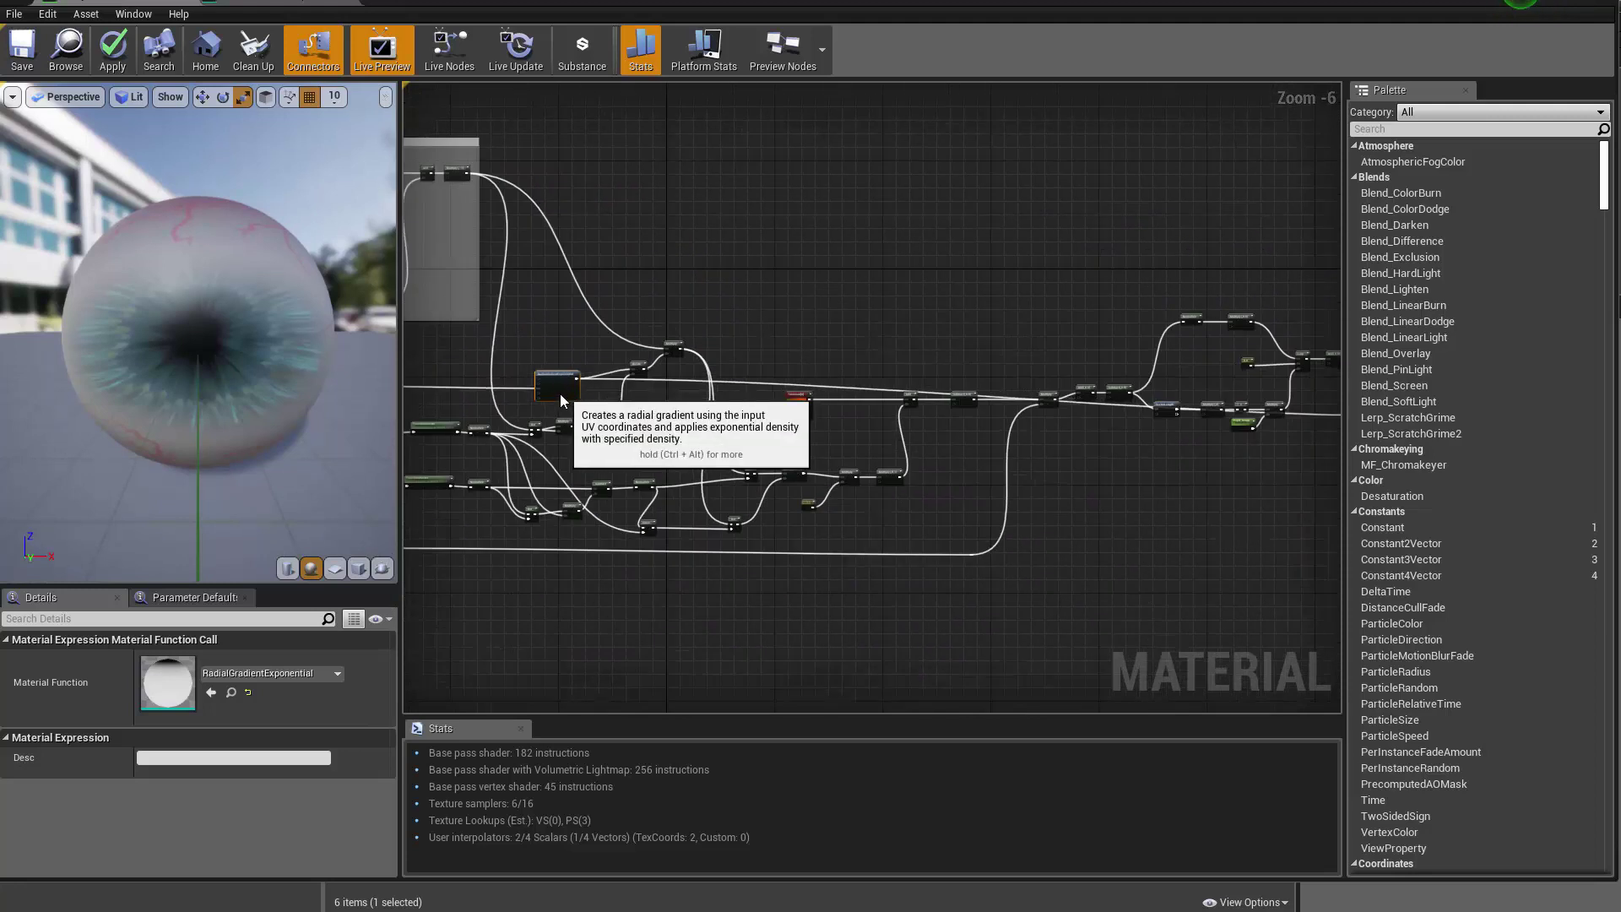
pyautogui.moveTo(561, 384)
pyautogui.mouseDown()
pyautogui.moveTo(582, 359)
pyautogui.moveTo(567, 366)
pyautogui.mouseUp()
pyautogui.click(866, 377)
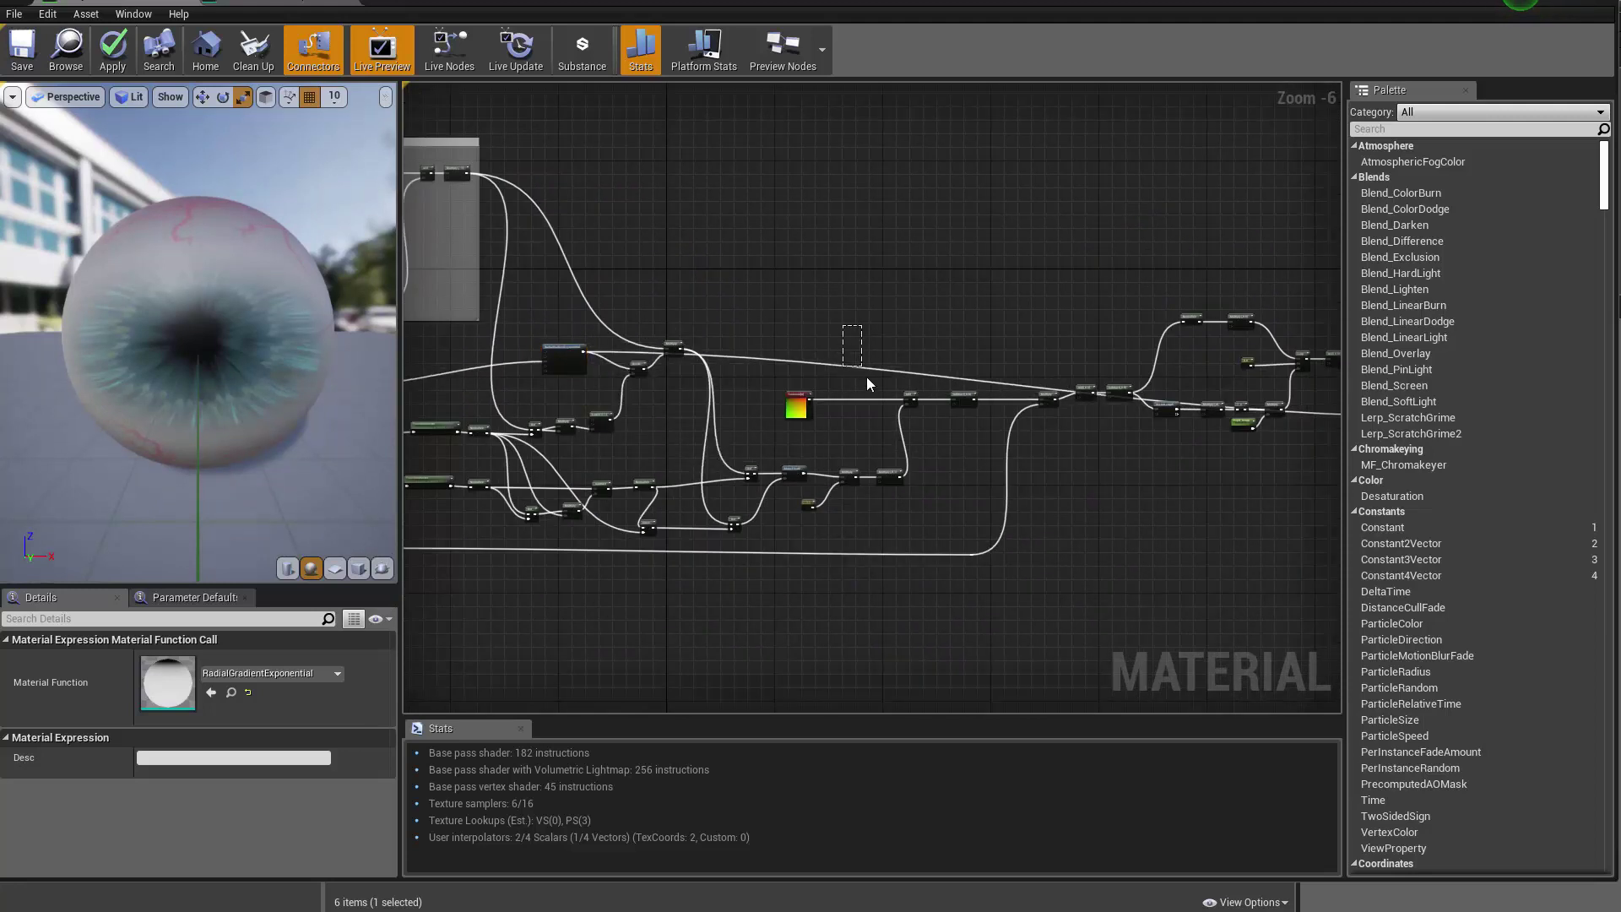
pyautogui.click(579, 362)
pyautogui.moveTo(1089, 478); pyautogui.dragTo(650, 490, button='right')
pyautogui.scroll(5, 963, 439)
pyautogui.click(953, 429)
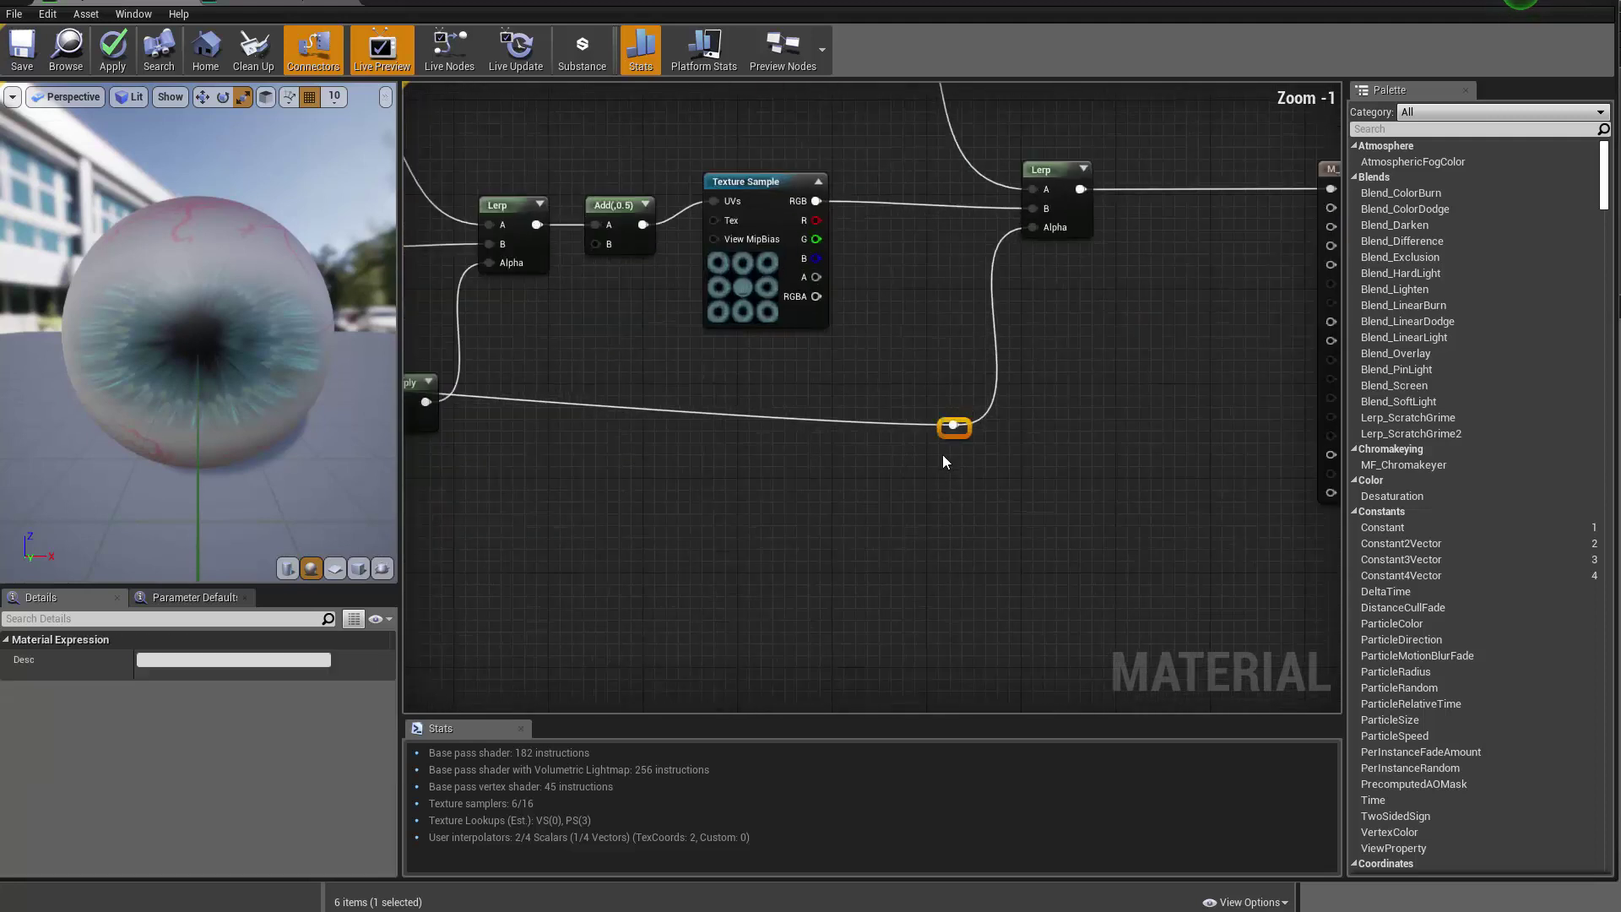
pyautogui.moveTo(958, 439); pyautogui.dragTo(663, 673)
# Add a second reroute node for the wire running from the first reroute node to the final Lerp's Alpha
pyautogui.click(919, 525)
pyautogui.rightClick(765, 532)
pyautogui.write('RER')
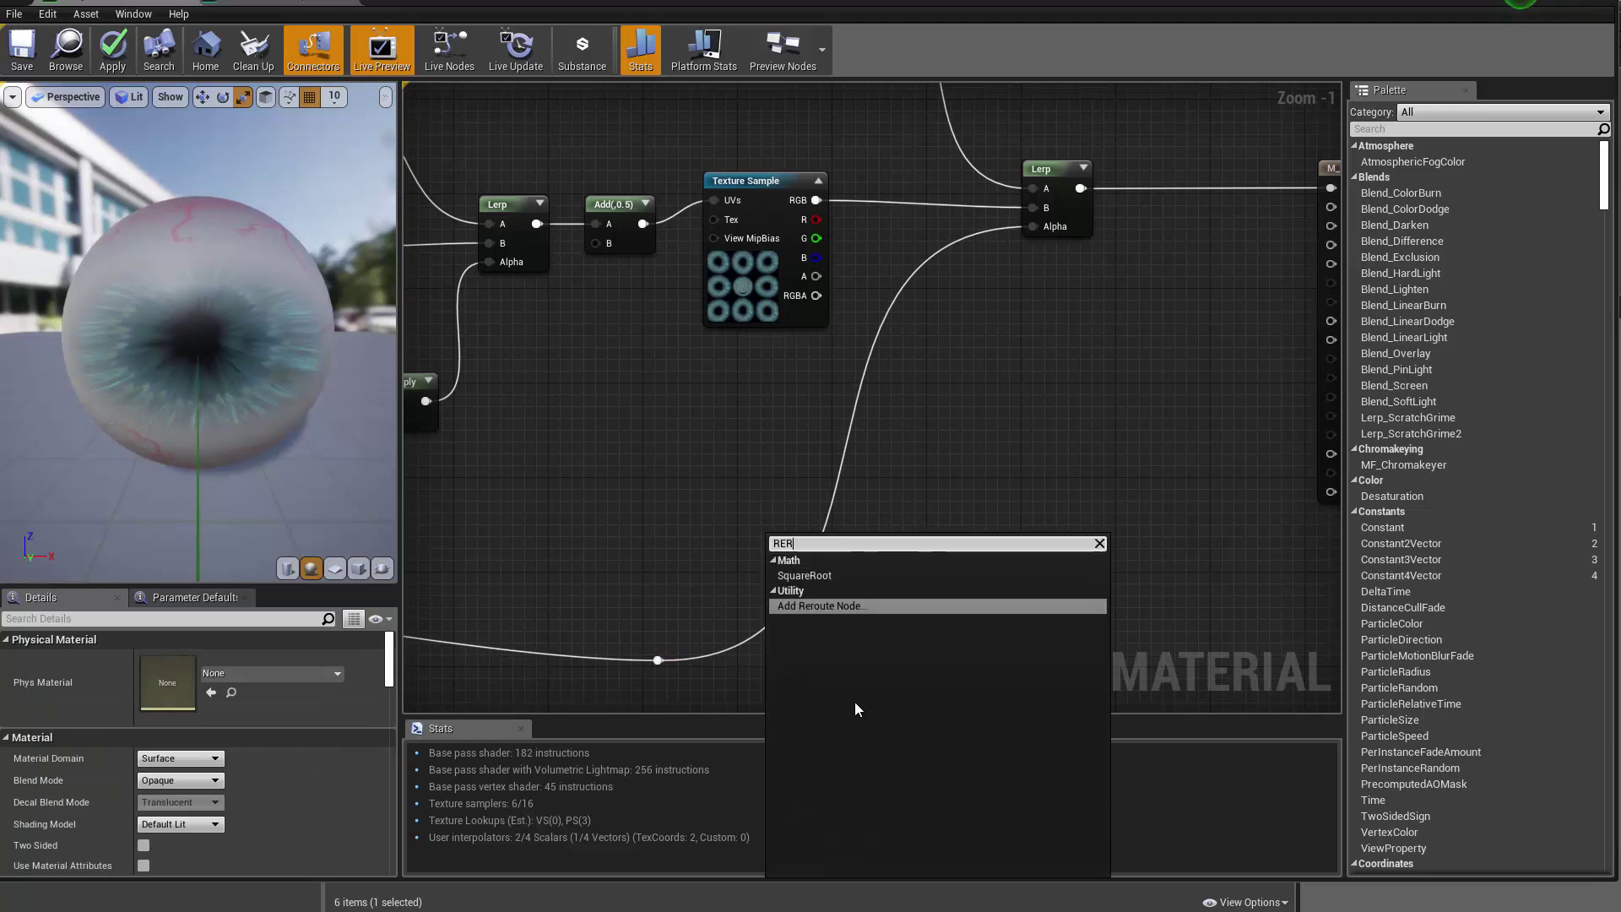
pyautogui.click(794, 604)
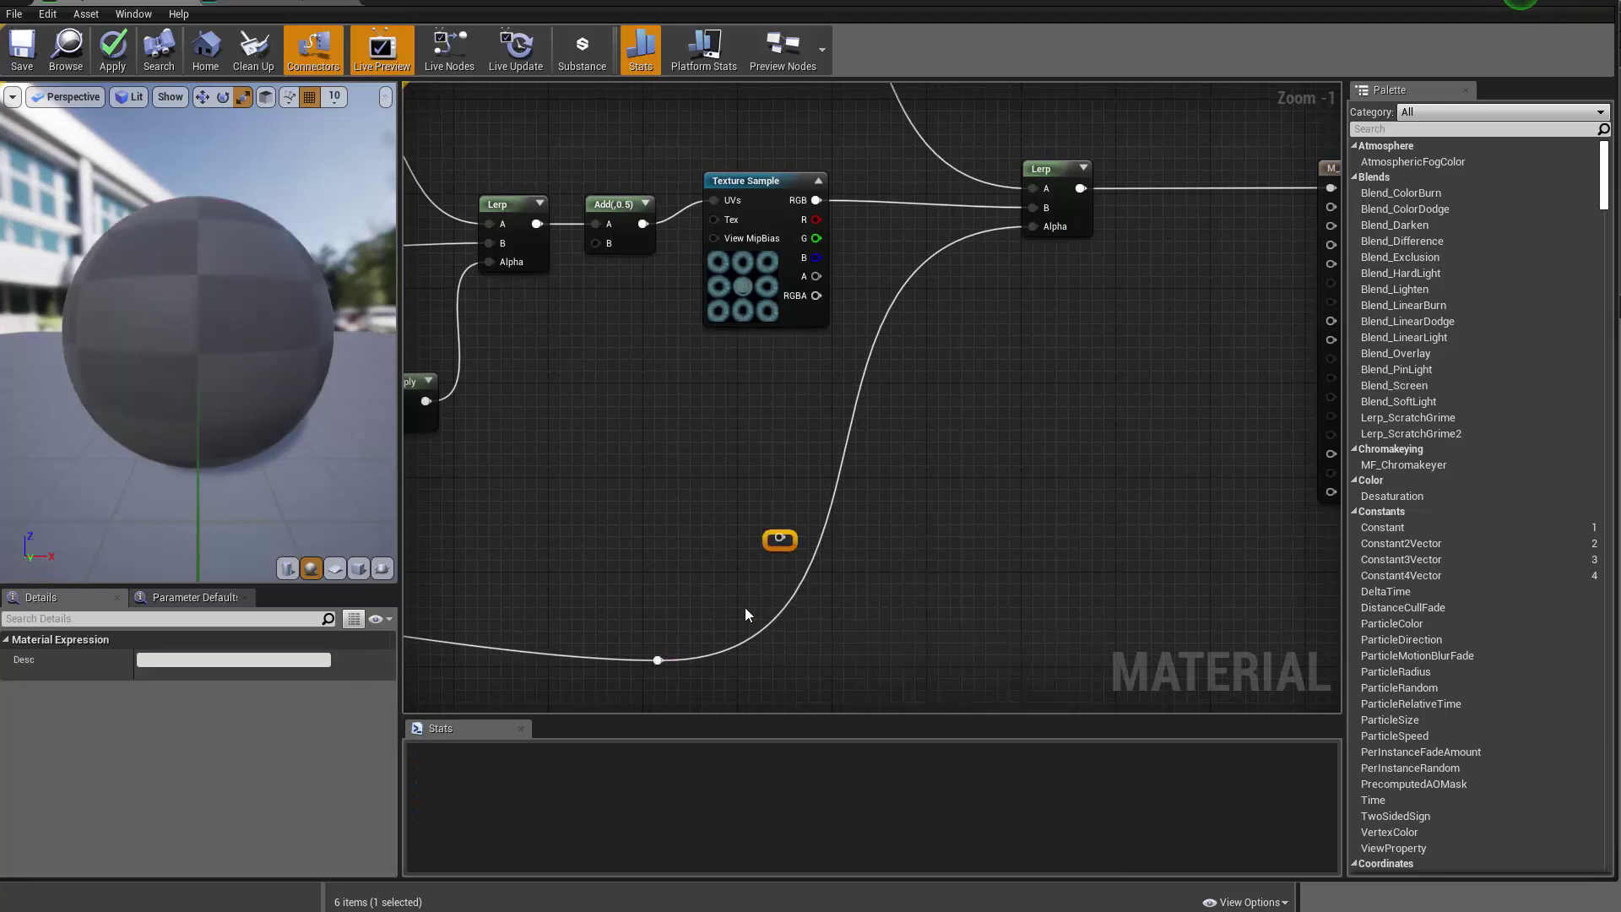
pyautogui.moveTo(657, 661); pyautogui.dragTo(1033, 229)
# Space out the two reroute nodes so the mask wire runs straight below the node chain
pyautogui.scroll(-3, 1034, 230)
pyautogui.moveTo(878, 422); pyautogui.dragTo(1121, 440, button='right')
pyautogui.moveTo(982, 495); pyautogui.dragTo(472, 556)
pyautogui.moveTo(521, 527)
pyautogui.mouseDown(button='right')
pyautogui.moveTo(984, 529)
pyautogui.moveTo(543, 508)
pyautogui.mouseUp(button='right')
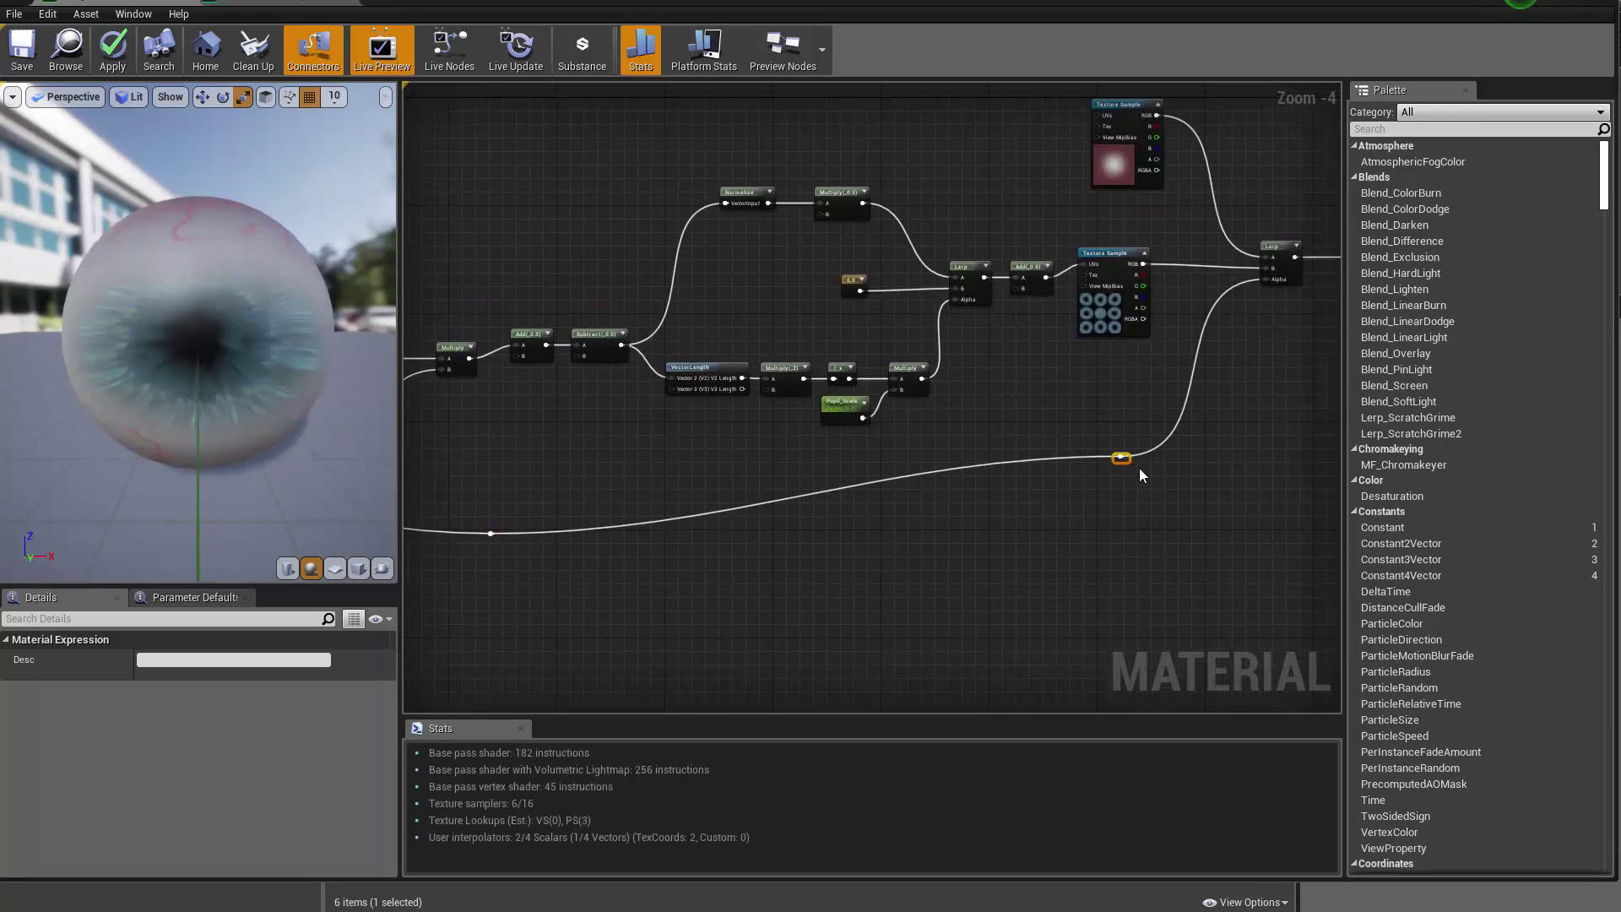
pyautogui.moveTo(1124, 460); pyautogui.dragTo(1136, 543)
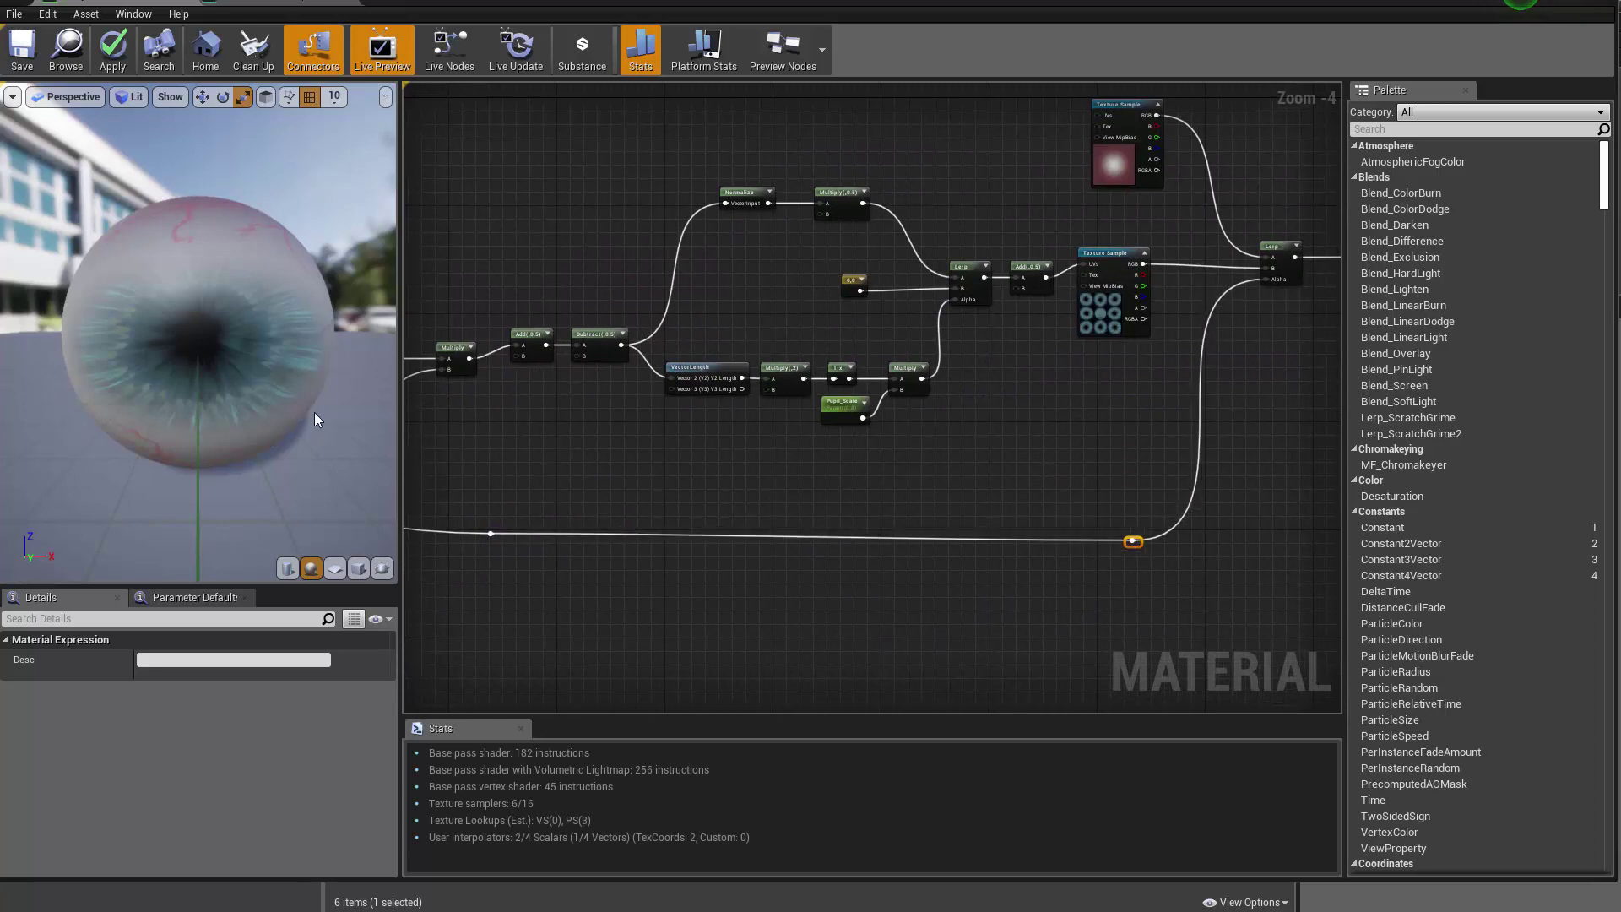
# Add a Divide node below the mask wire and connect the first reroute node to its A input
pyautogui.moveTo(465, 446); pyautogui.dragTo(687, 378, button='right')
pyautogui.scroll(3, 713, 470)
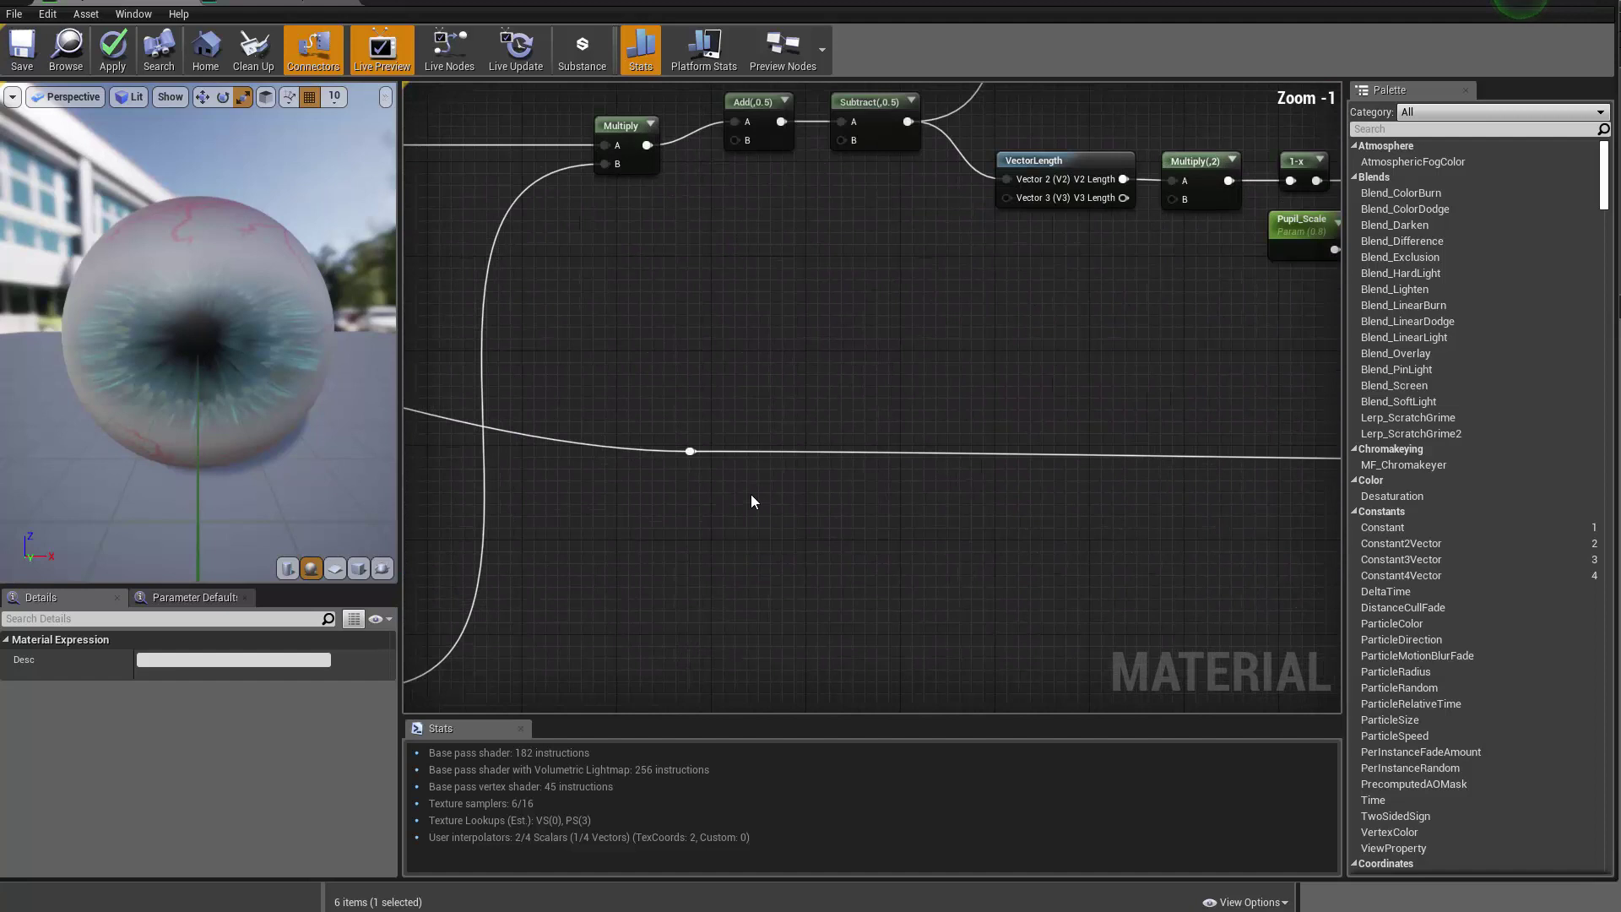
pyautogui.rightClick(816, 350)
pyautogui.write('divide')
pyautogui.press('Return')
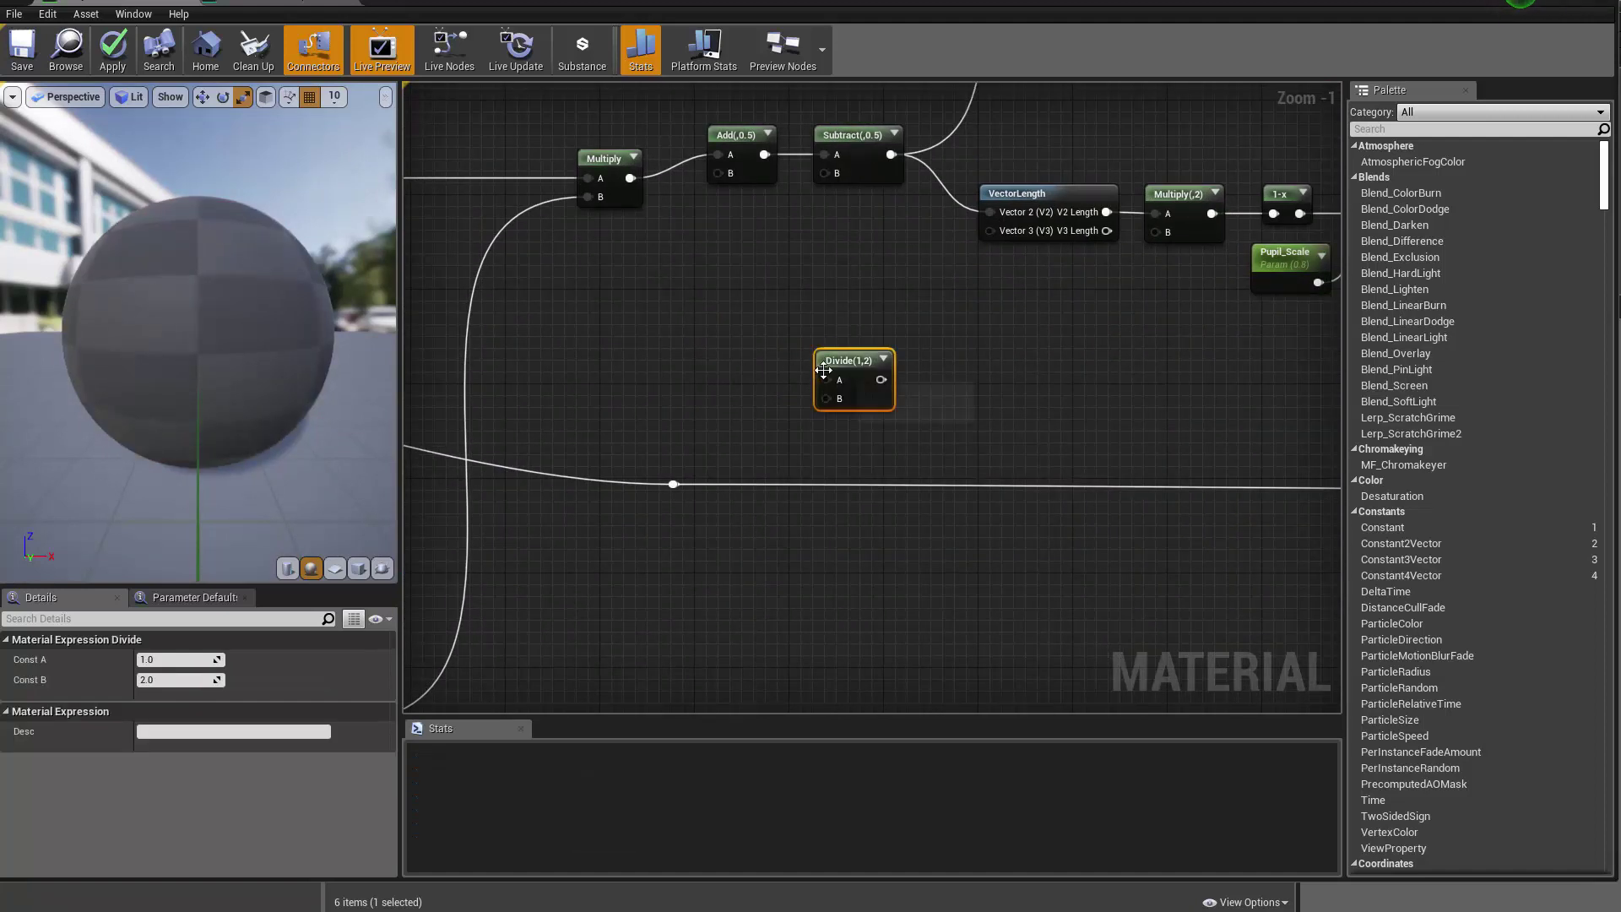
pyautogui.moveTo(826, 379); pyautogui.dragTo(842, 554)
pyautogui.scroll(1, 841, 554)
pyautogui.moveTo(690, 610); pyautogui.dragTo(766, 561, button='right')
# Add a scalar parameter node below the mask wire and try to connect it to the Divide's B input
pyautogui.rightClick(760, 564)
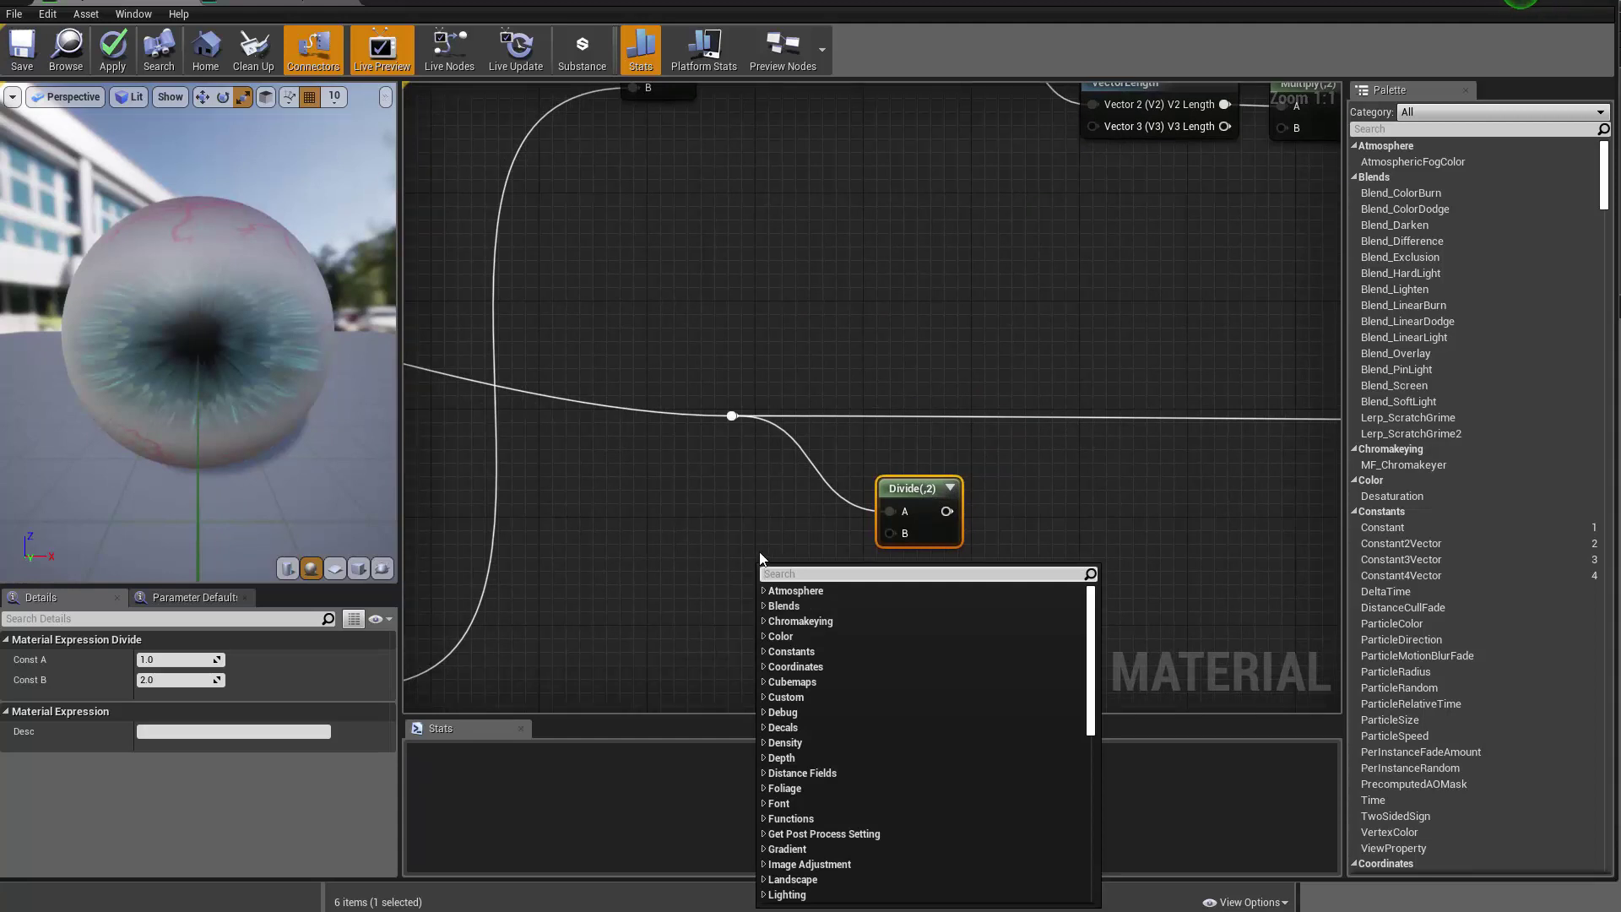
pyautogui.click(736, 598)
pyautogui.press('s')
pyautogui.click(719, 567)
pyautogui.moveTo(784, 611); pyautogui.dragTo(899, 541)
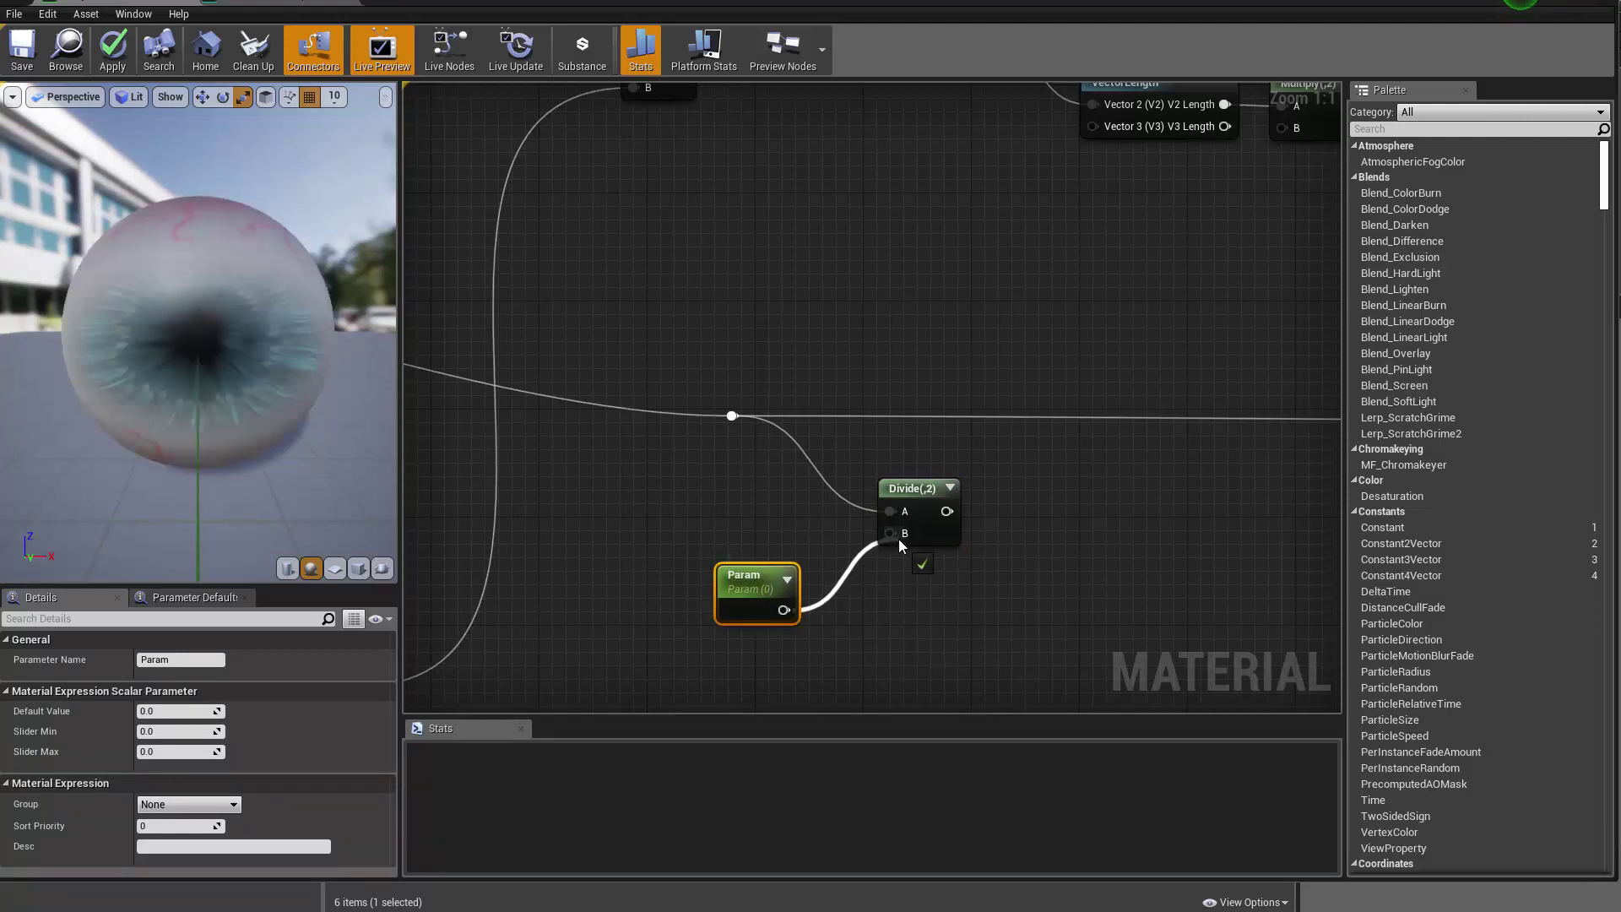
pyautogui.moveTo(898, 545); pyautogui.dragTo(922, 606)
pyautogui.click(910, 574)
# Replace the Divide node with a Multiply, connecting the reroute node to A and the scalar parameter to B
pyautogui.click(929, 494)
pyautogui.press('Delete')
pyautogui.rightClick(902, 475)
pyautogui.click(879, 478)
pyautogui.click(891, 447)
pyautogui.moveTo(733, 415); pyautogui.dragTo(904, 473)
pyautogui.moveTo(784, 610); pyautogui.dragTo(901, 495)
# Name the scalar parameter Iris_Edge_Sharpness and set its default value to 3
pyautogui.click(747, 581)
pyautogui.click(181, 660)
pyautogui.write('IR')
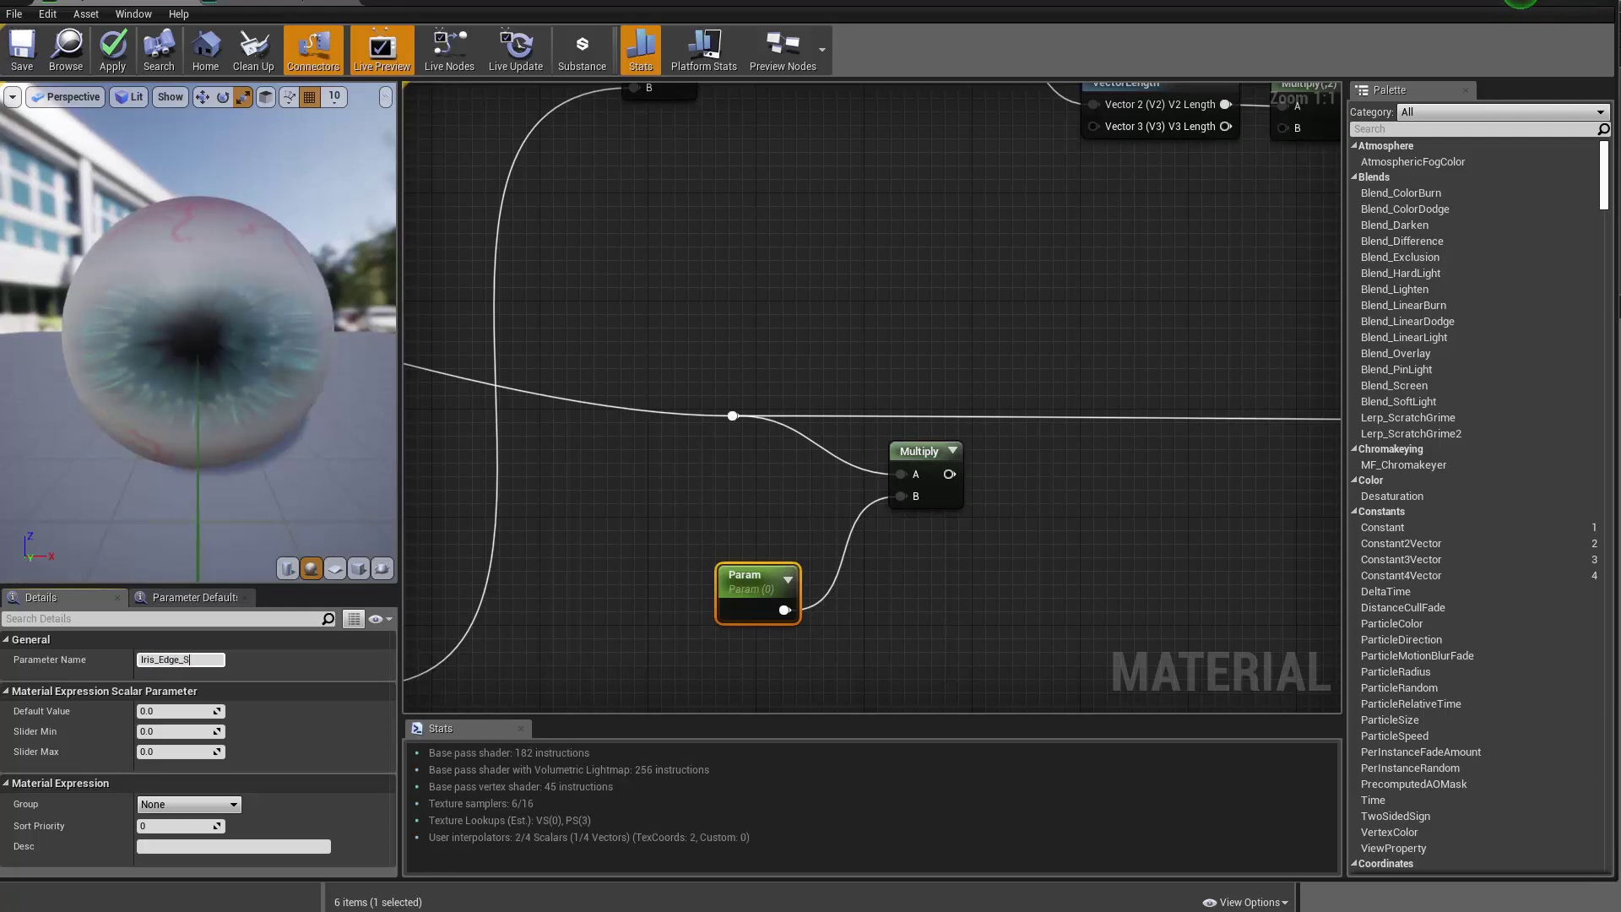
pyautogui.write('is_Edge_Sharpness')
pyautogui.press('Return')
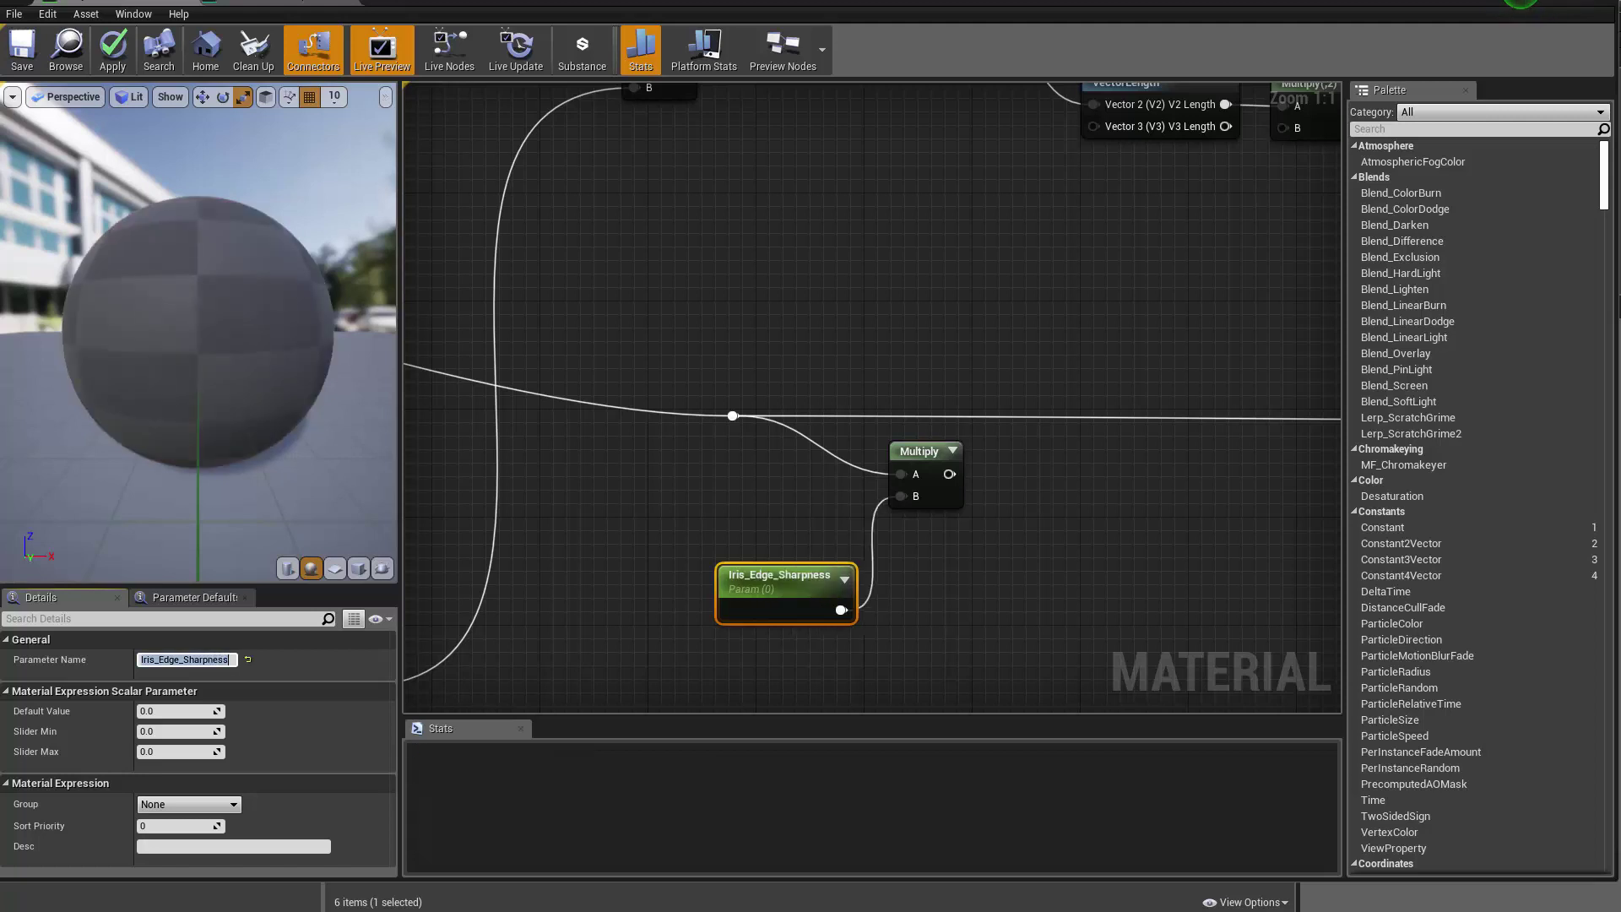
pyautogui.click(178, 711)
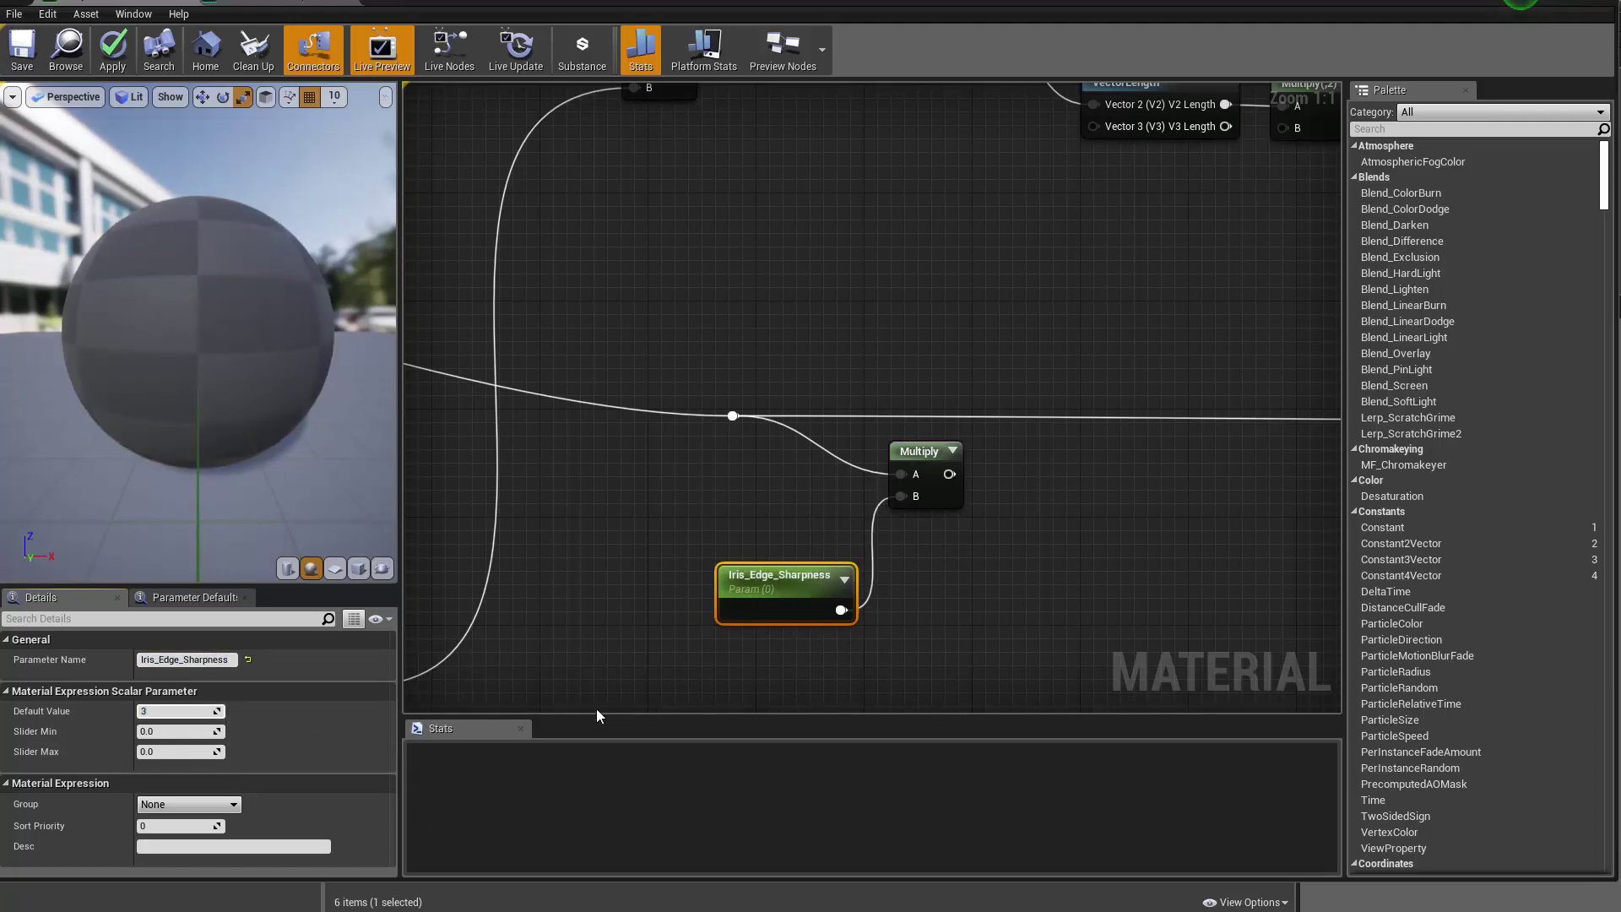
# Expand the Multiply node's thumbnail and preview that node's output on the preview sphere
pyautogui.moveTo(956, 476); pyautogui.dragTo(861, 504, button='right')
pyautogui.rightClick(845, 487)
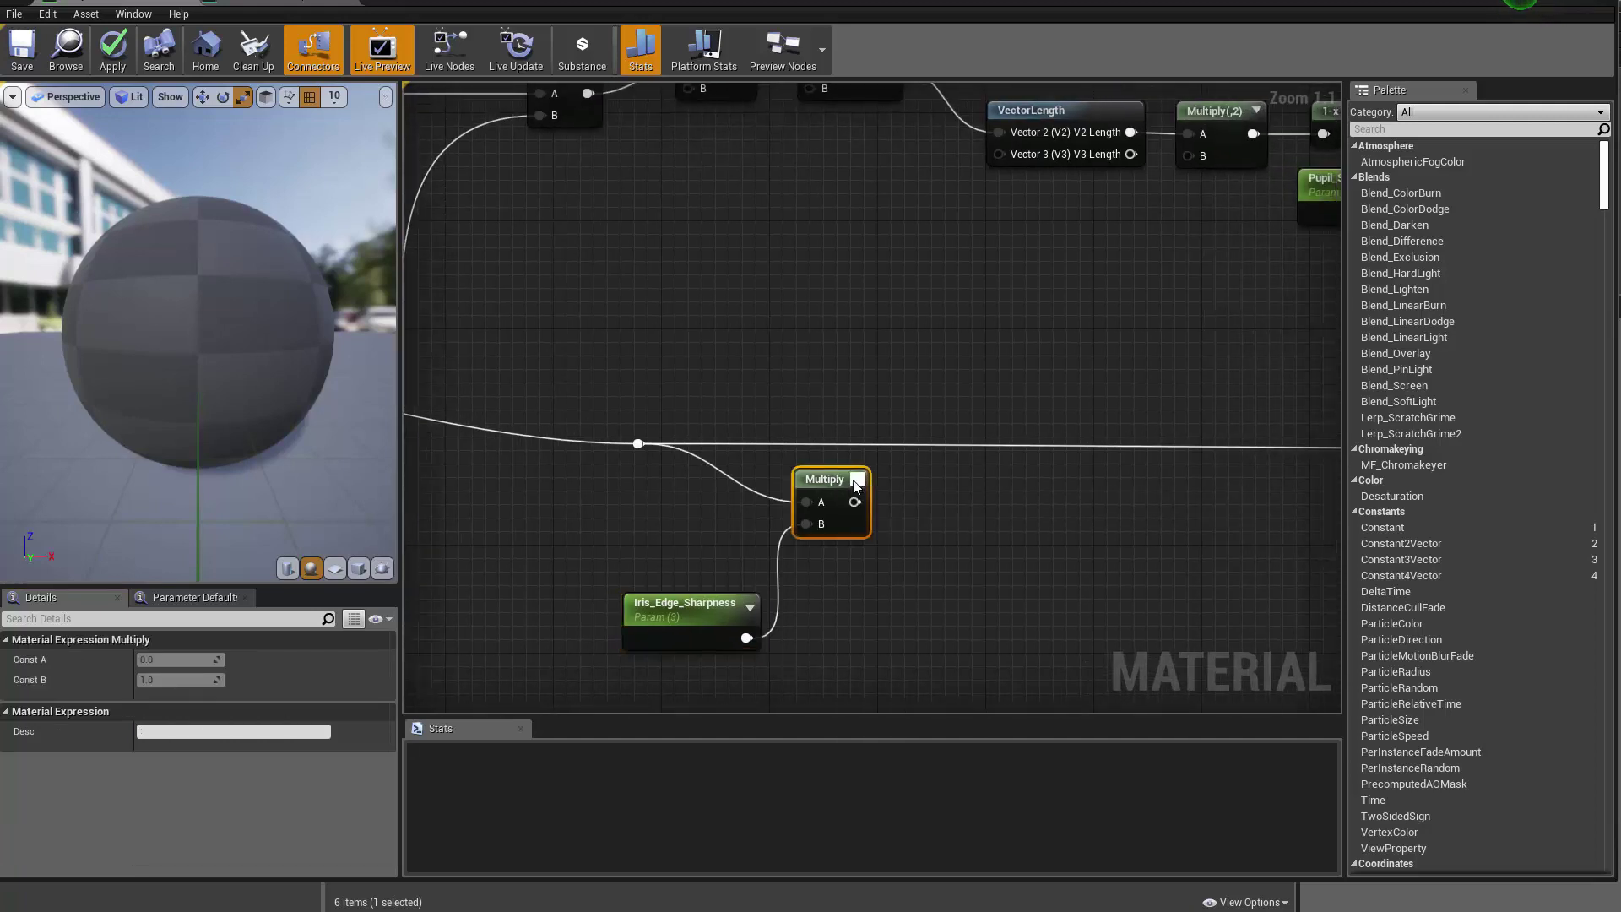
pyautogui.click(853, 490)
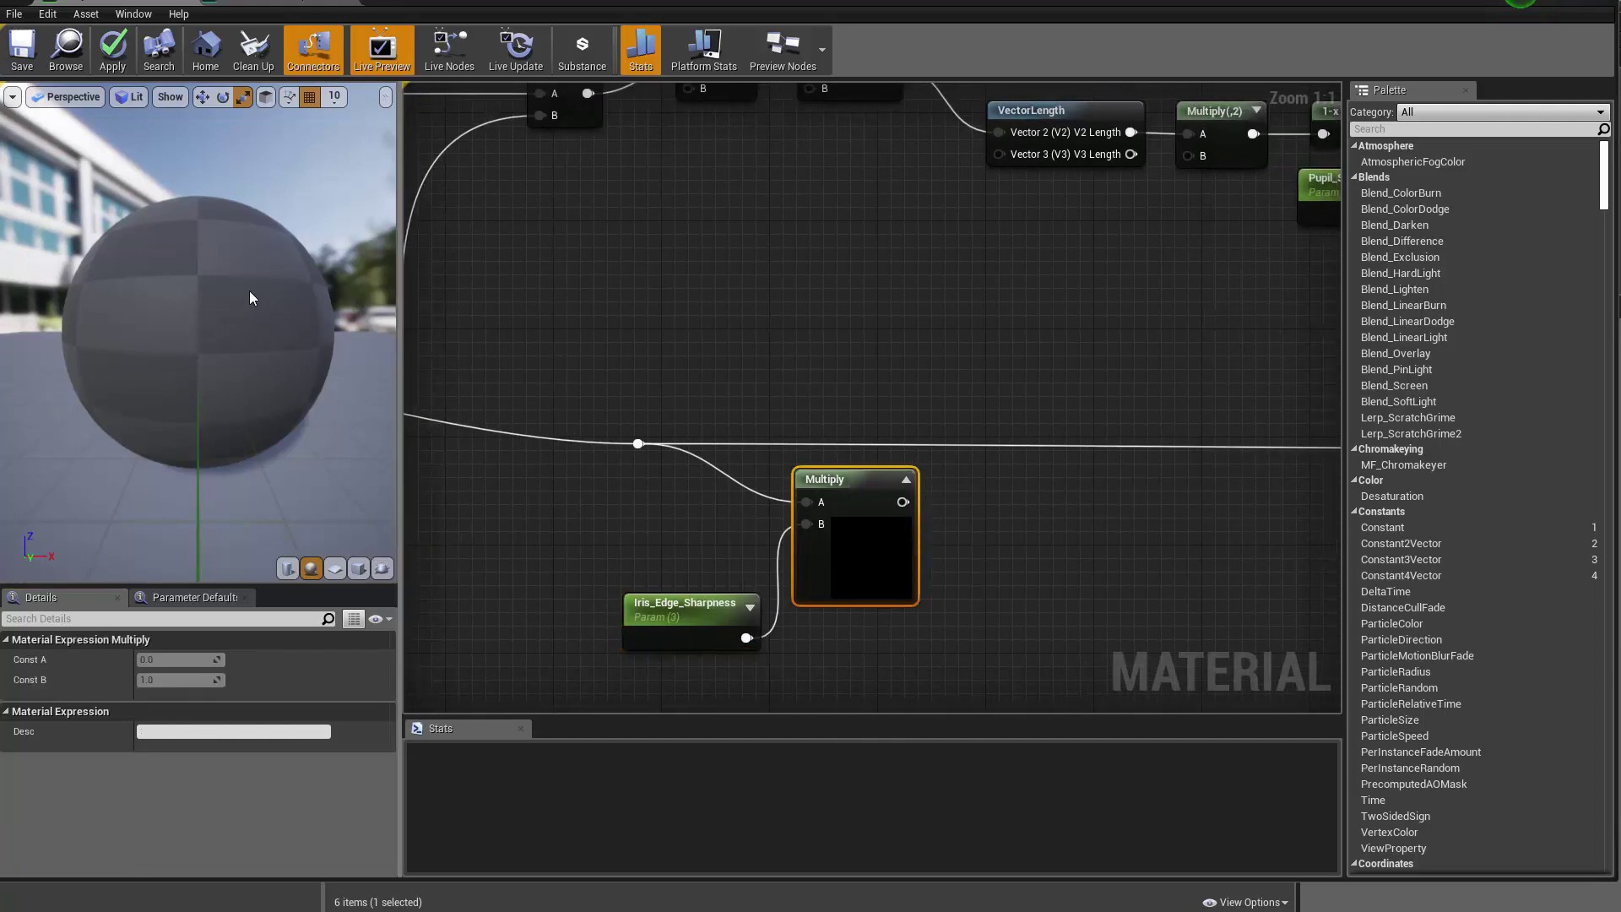
pyautogui.rightClick(887, 577)
pyautogui.click(931, 575)
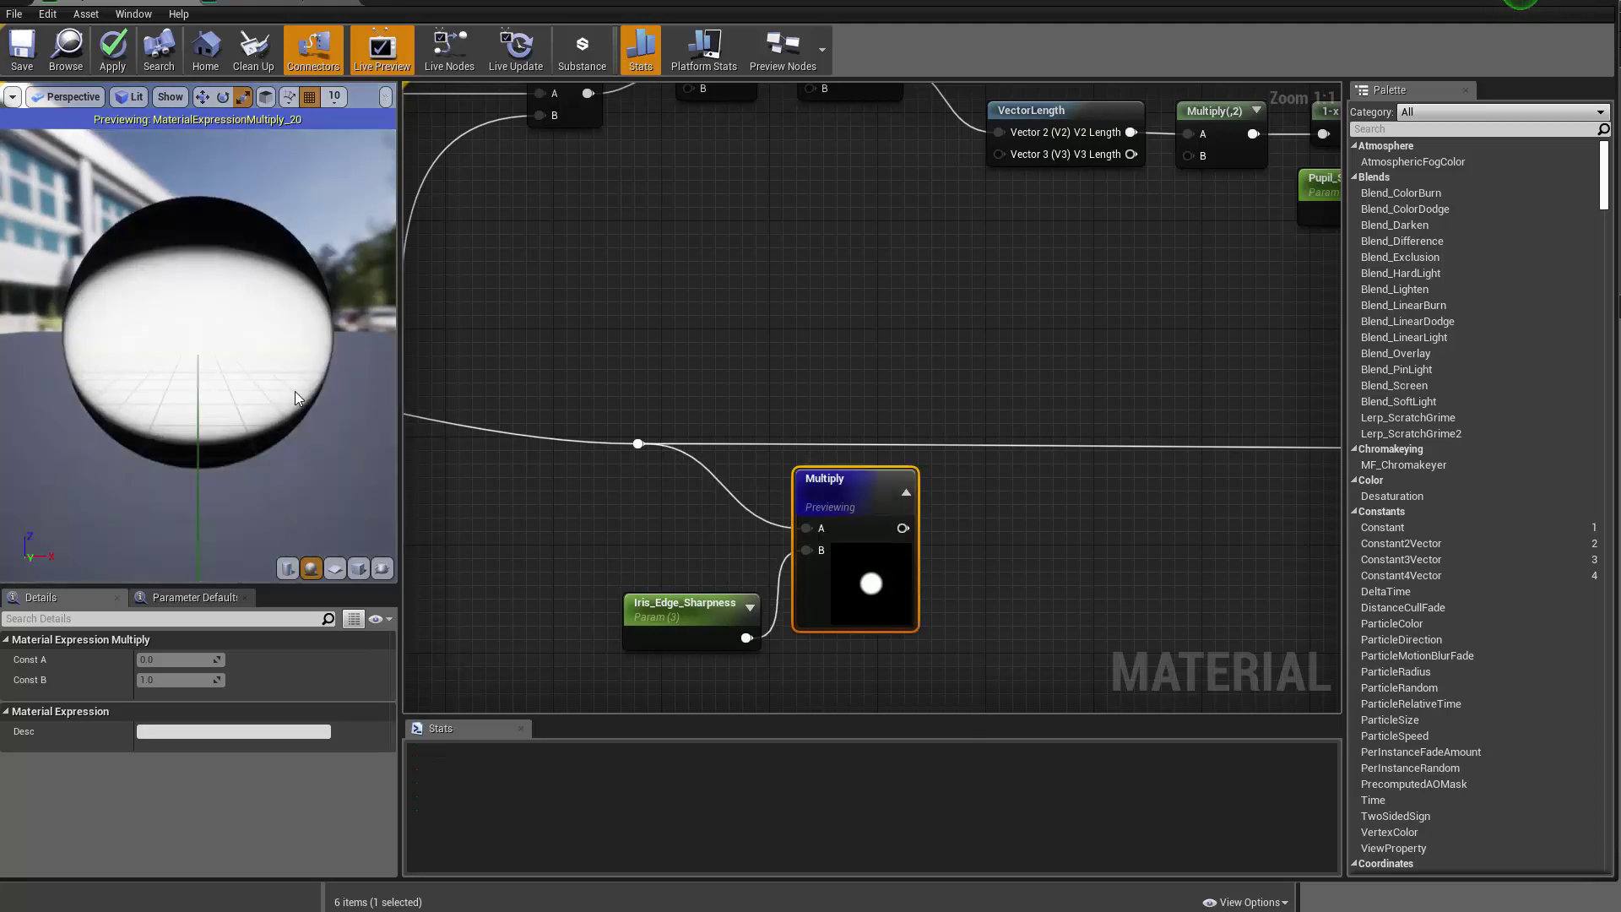
pyautogui.moveTo(296, 392); pyautogui.dragTo(202, 279)
# Set Iris_Edge_Sharpness's default value to 20 and check the mask edge on the preview sphere
pyautogui.click(688, 625)
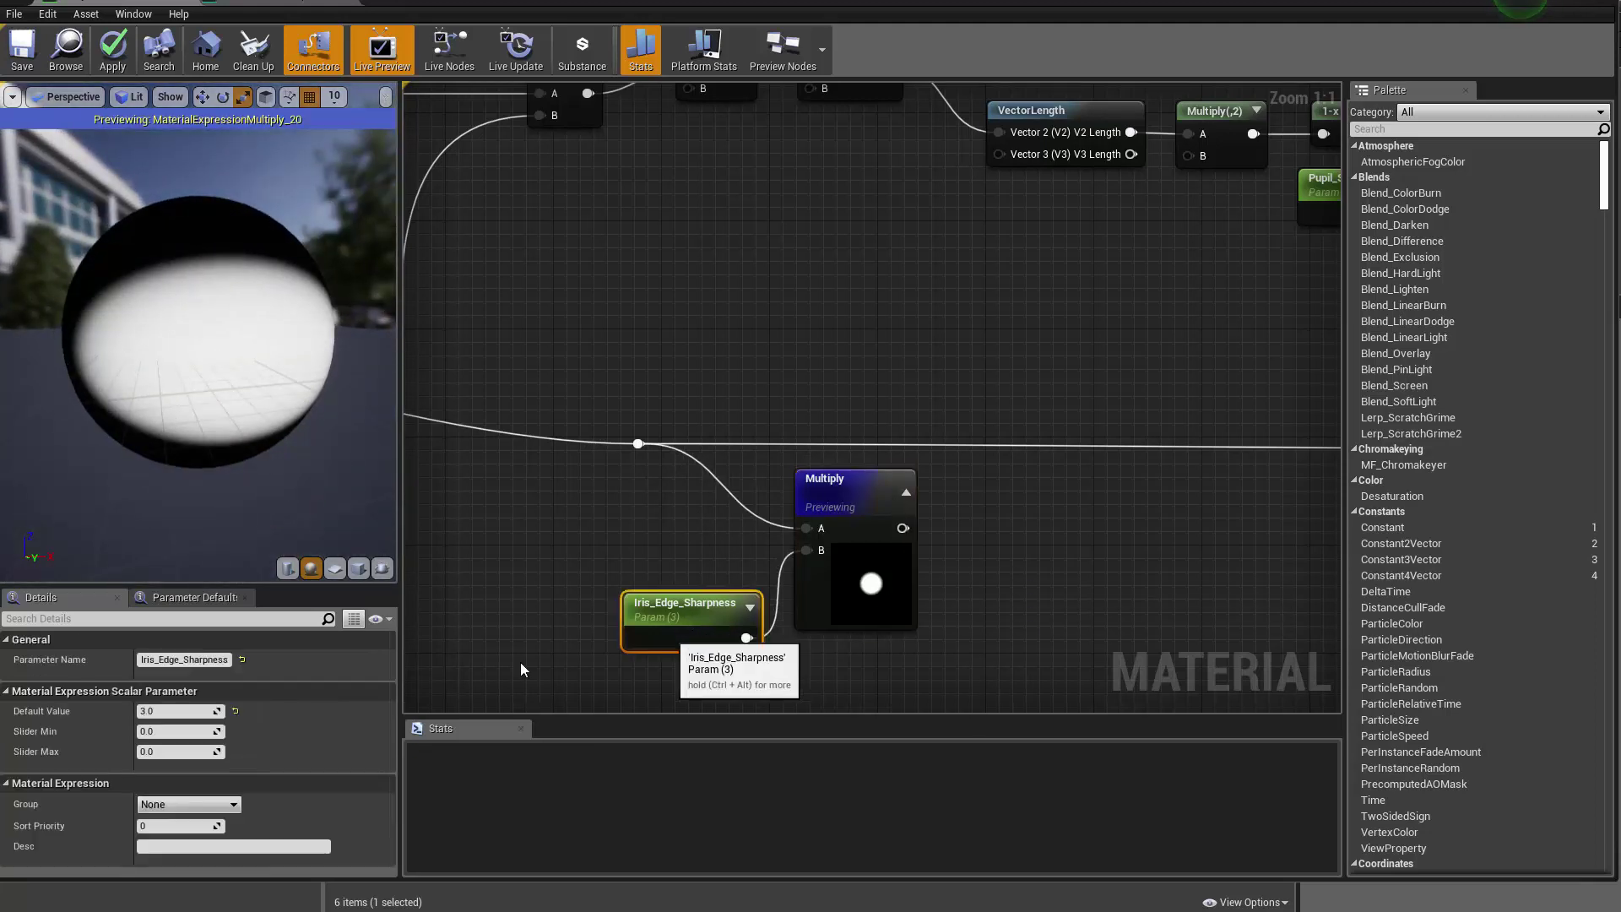
pyautogui.click(165, 711)
pyautogui.write('20')
pyautogui.press('Return')
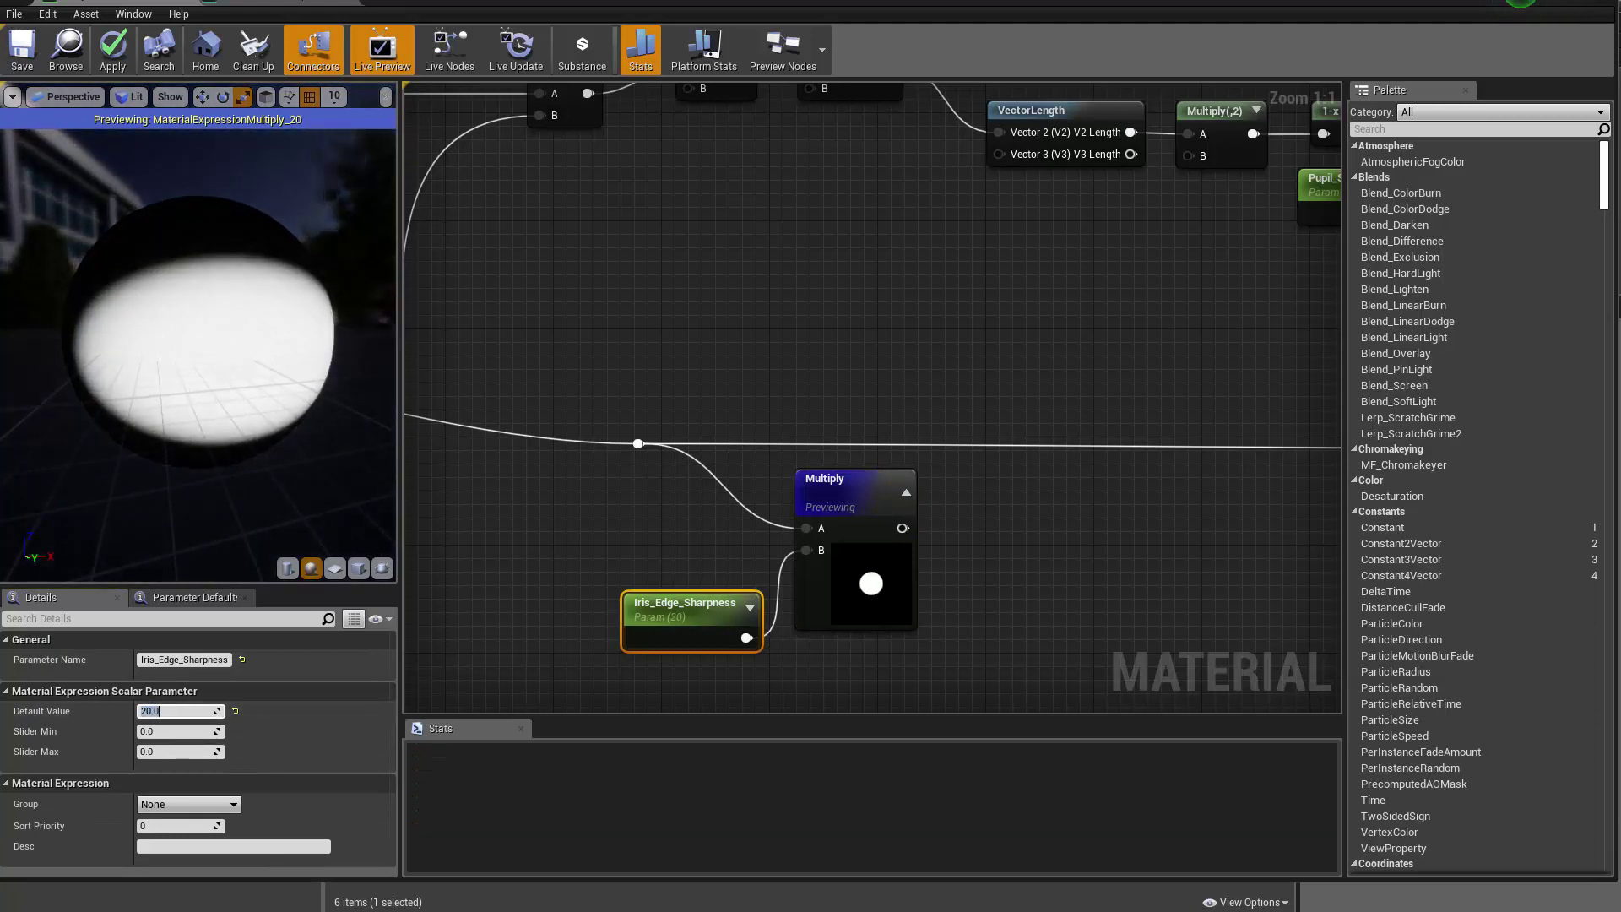
pyautogui.moveTo(245, 380); pyautogui.dragTo(221, 271)
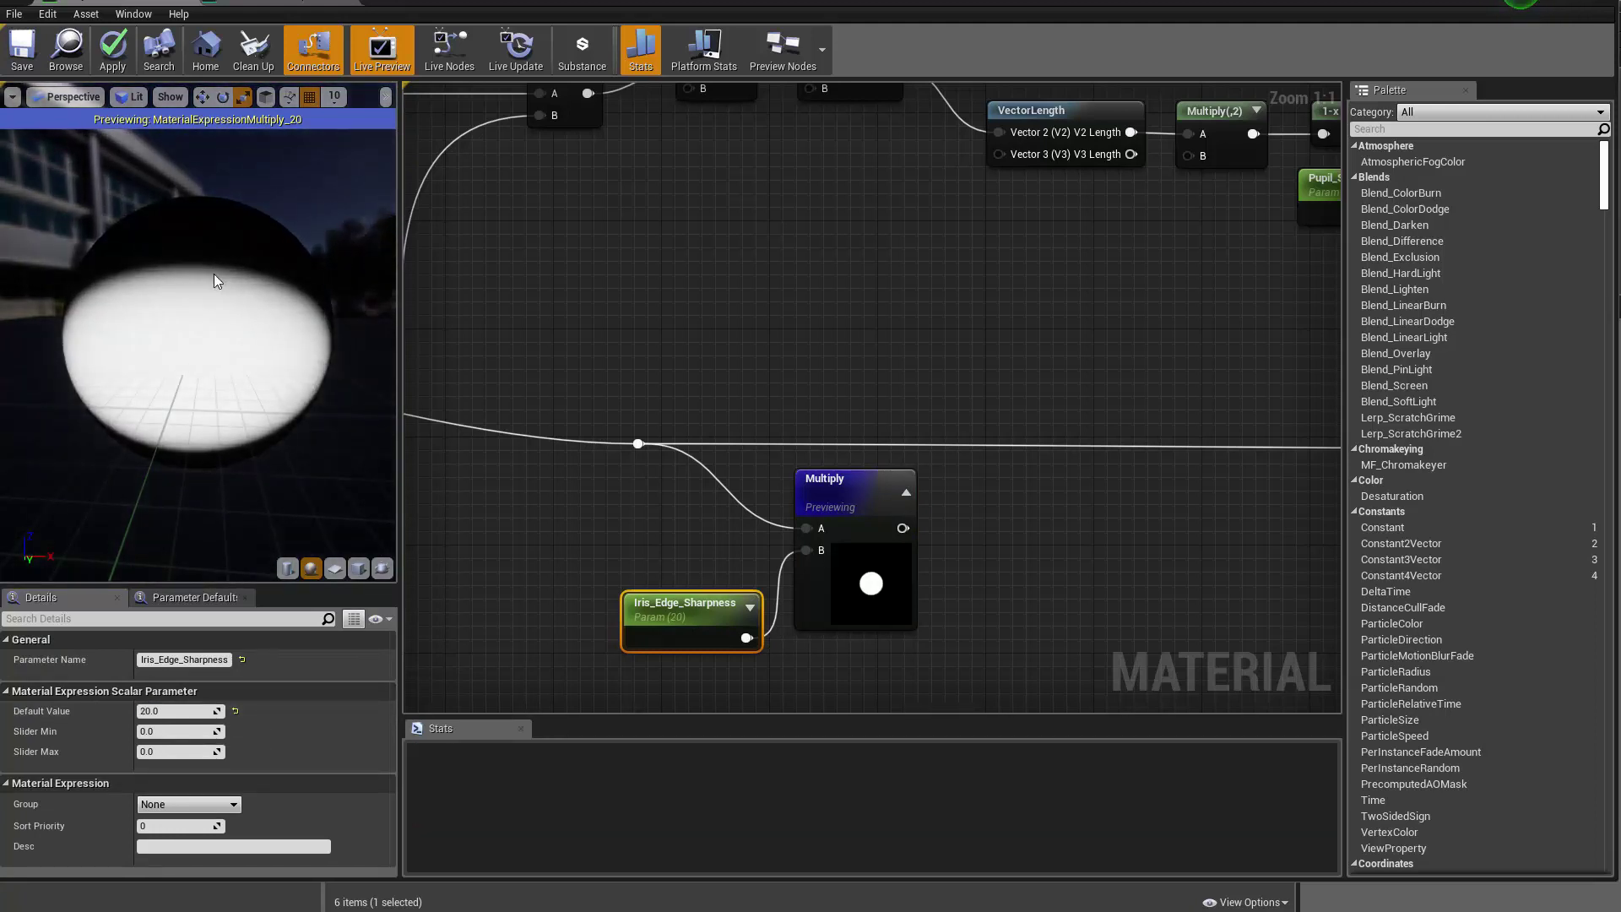
# Raise Iris_Edge_Sharpness's default value to 1000 and inspect the mask edge up close on the preview sphere
pyautogui.click(199, 712)
pyautogui.write('1000')
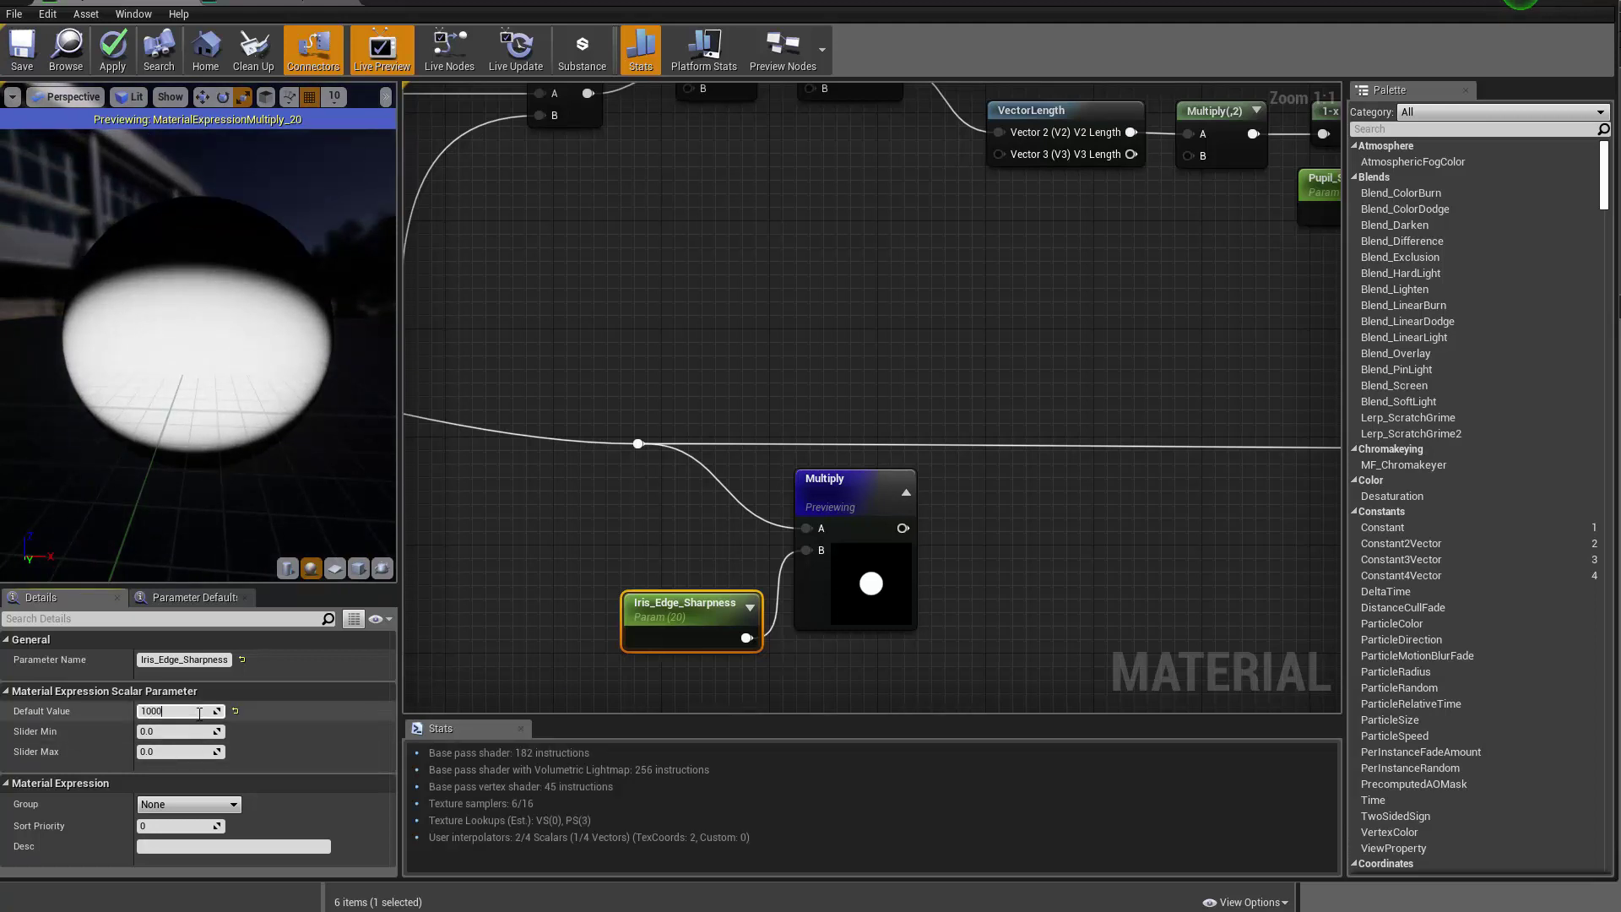
pyautogui.press('Return')
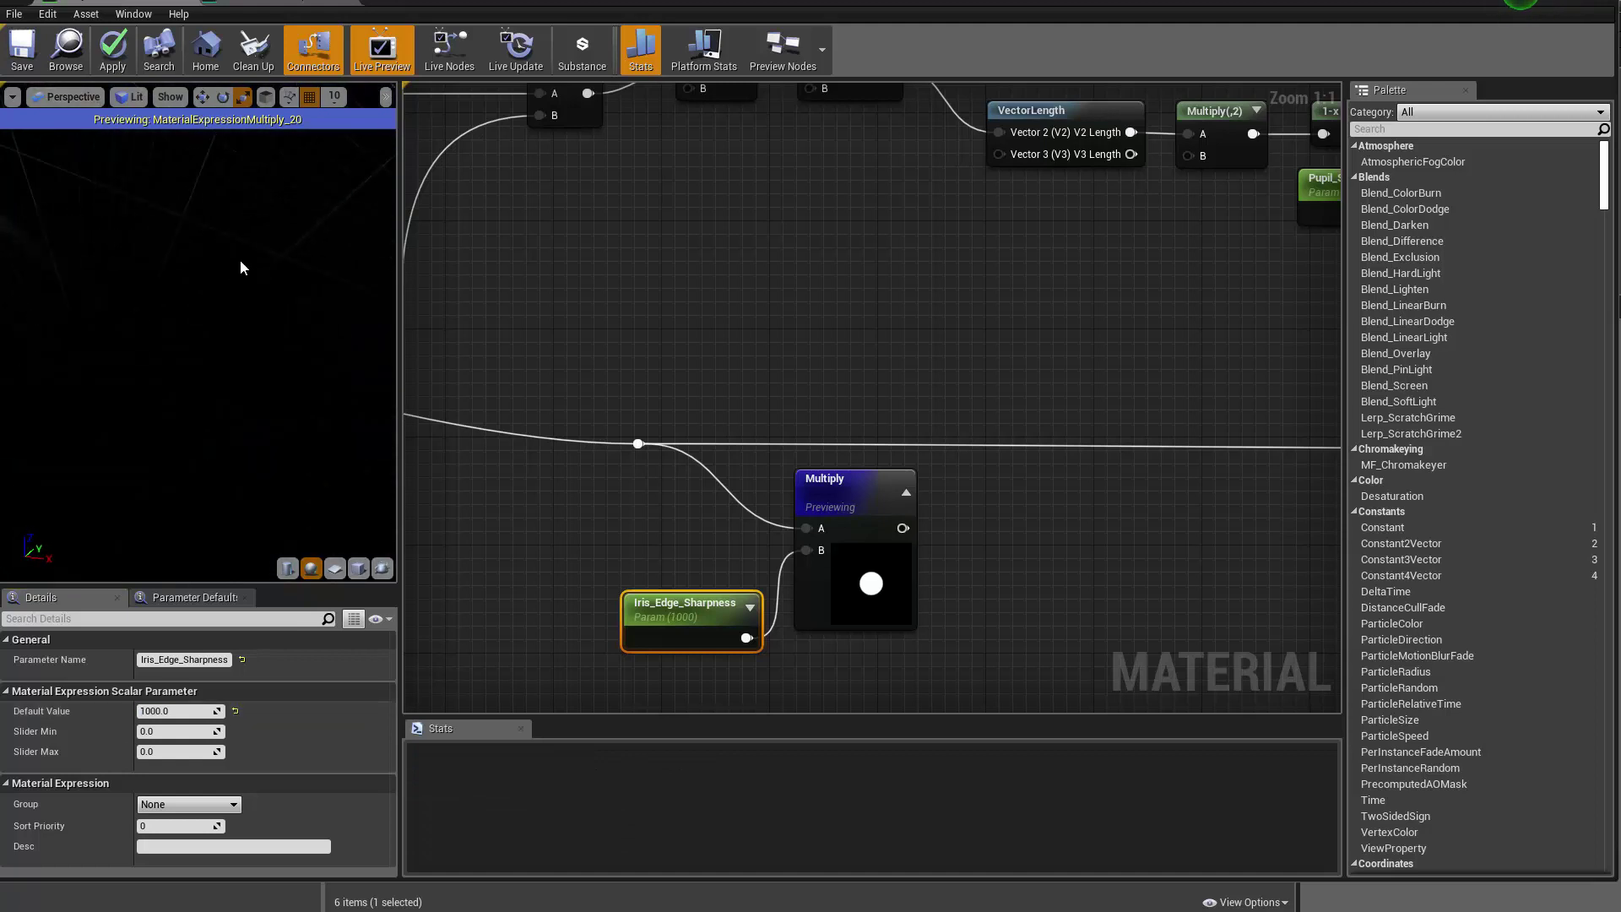
pyautogui.moveTo(252, 299); pyautogui.dragTo(224, 443)
pyautogui.scroll(5, 252, 299)
# Add a Saturate node after the Multiply and connect the Multiply's output to its input
pyautogui.moveTo(964, 557); pyautogui.dragTo(895, 532, button='right')
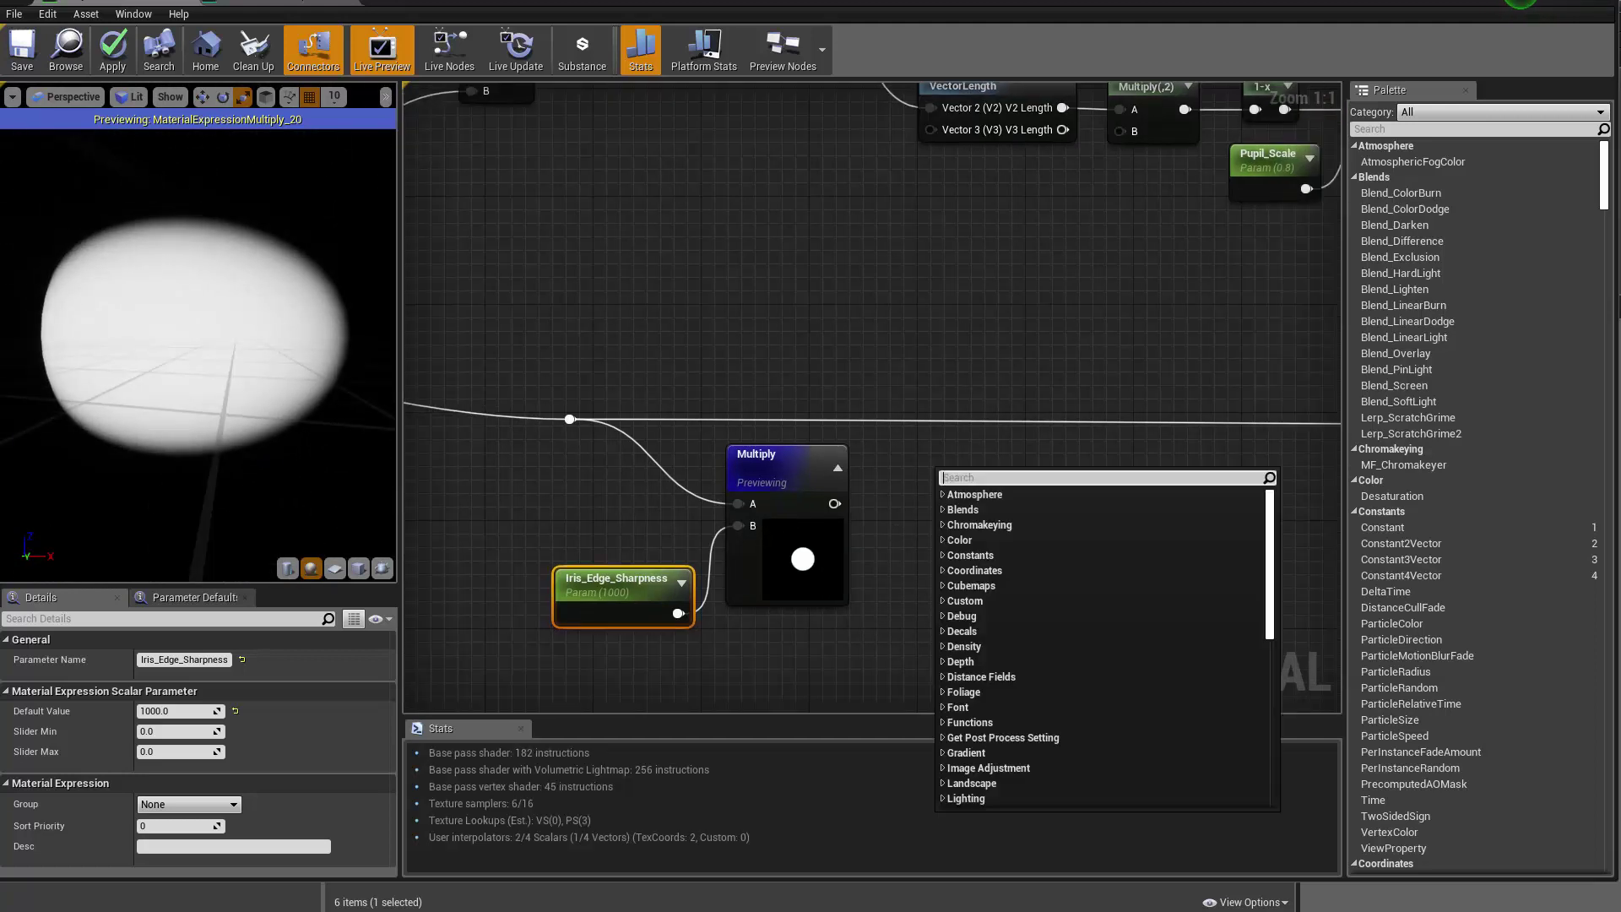
pyautogui.write('sat')
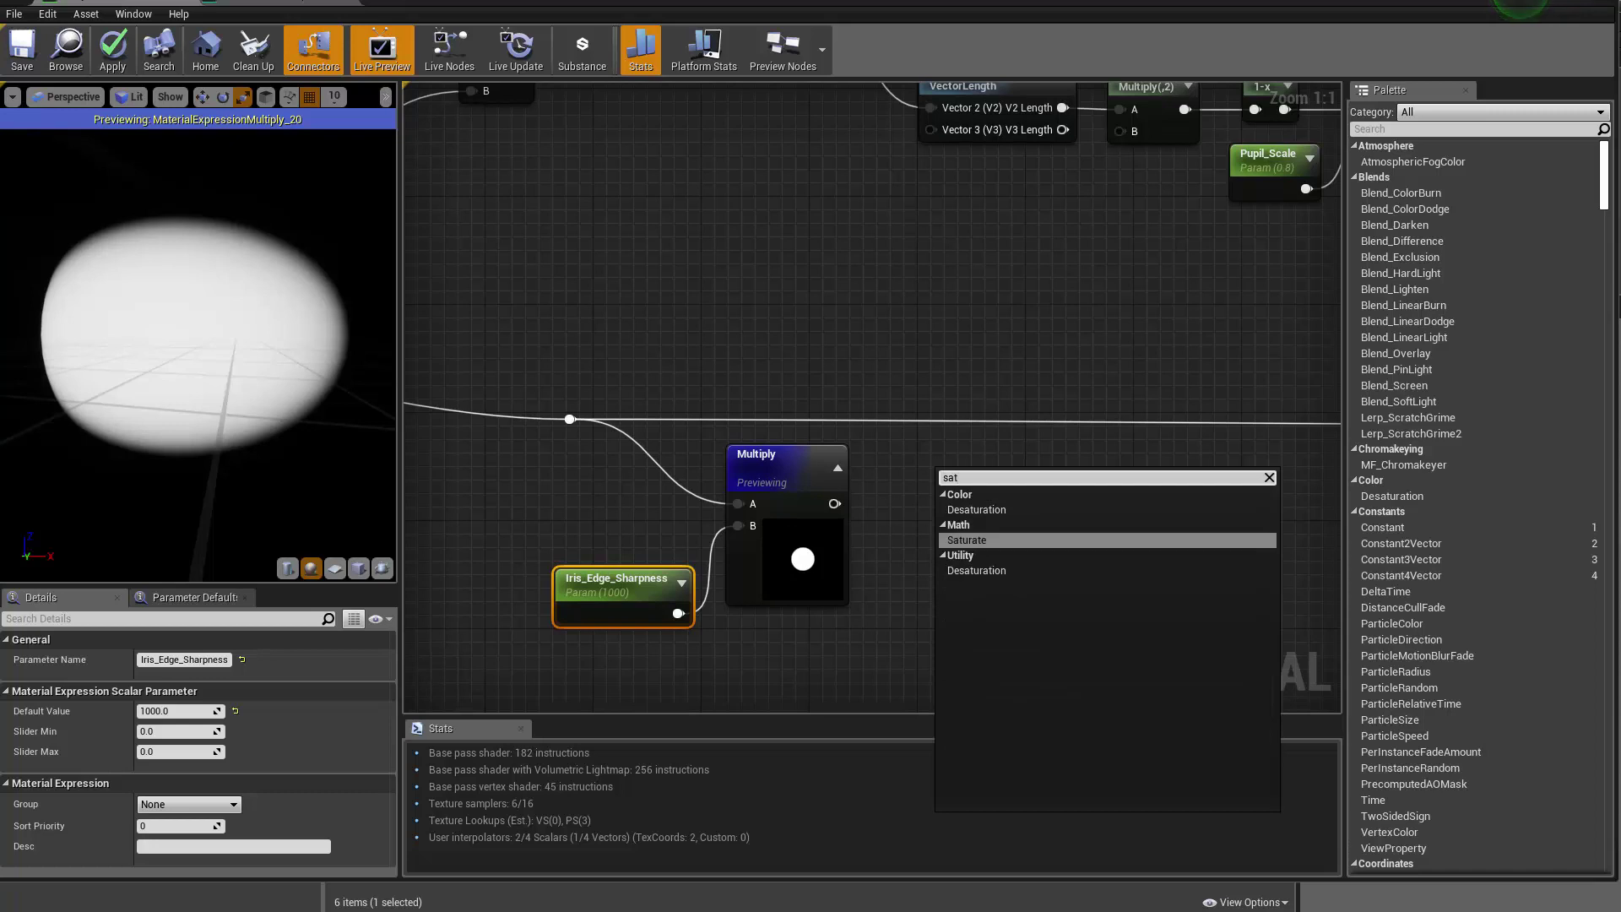
pyautogui.press('Return')
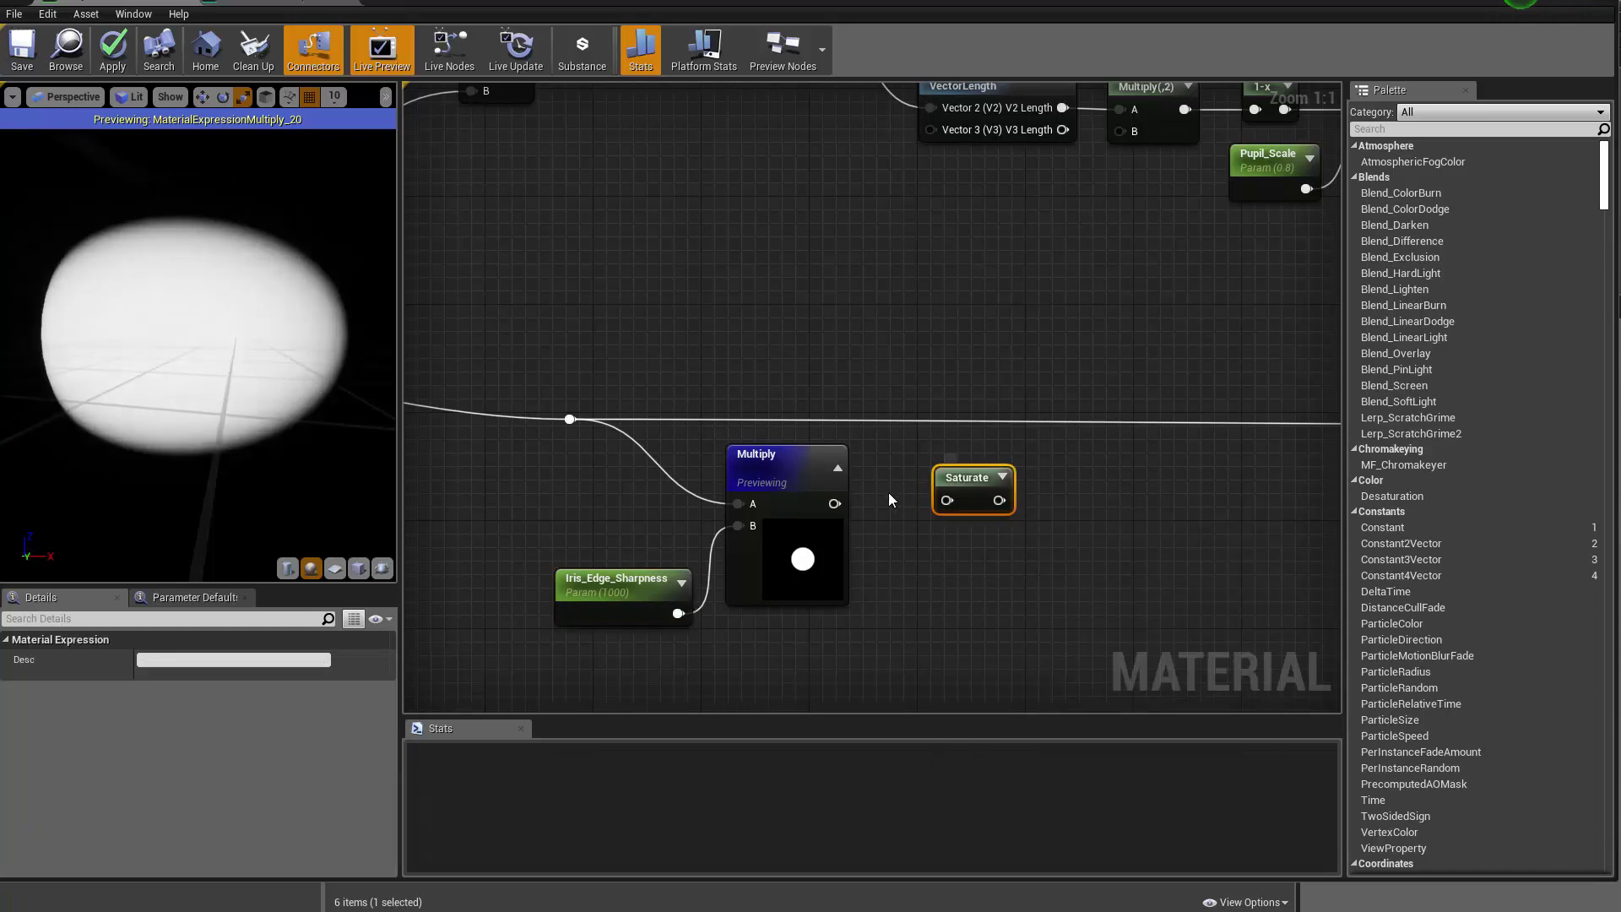
pyautogui.moveTo(841, 504); pyautogui.dragTo(936, 483)
# Connect the Saturate output to the second reroute node feeding the texture Lerp's Alpha, replacing the direct mask wire, and check the connection
pyautogui.moveTo(1031, 457); pyautogui.dragTo(679, 529)
pyautogui.scroll(-5, 971, 603)
pyautogui.scroll(4, 667, 551)
pyautogui.scroll(-5, 701, 549)
pyautogui.click(1091, 540)
pyautogui.scroll(2, 1098, 538)
pyautogui.scroll(3, 1235, 376)
pyautogui.moveTo(1256, 185); pyautogui.dragTo(1066, 419, button='right')
pyautogui.scroll(1, 1066, 420)
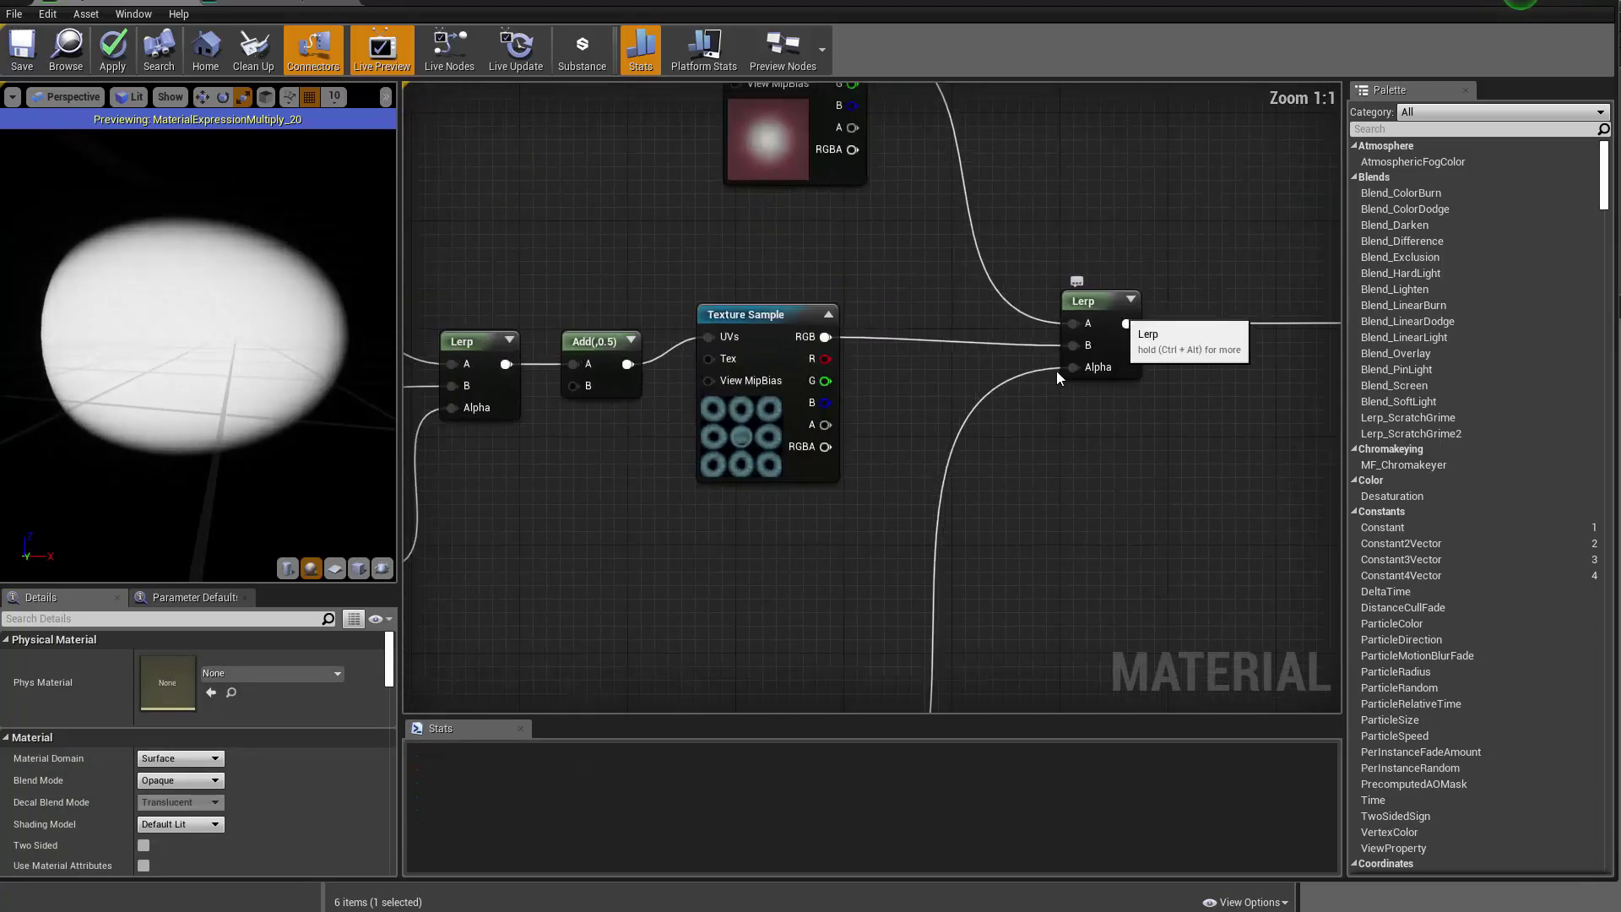
pyautogui.scroll(-5, 912, 469)
pyautogui.moveTo(845, 507); pyautogui.dragTo(1033, 305, button='right')
pyautogui.scroll(3, 777, 451)
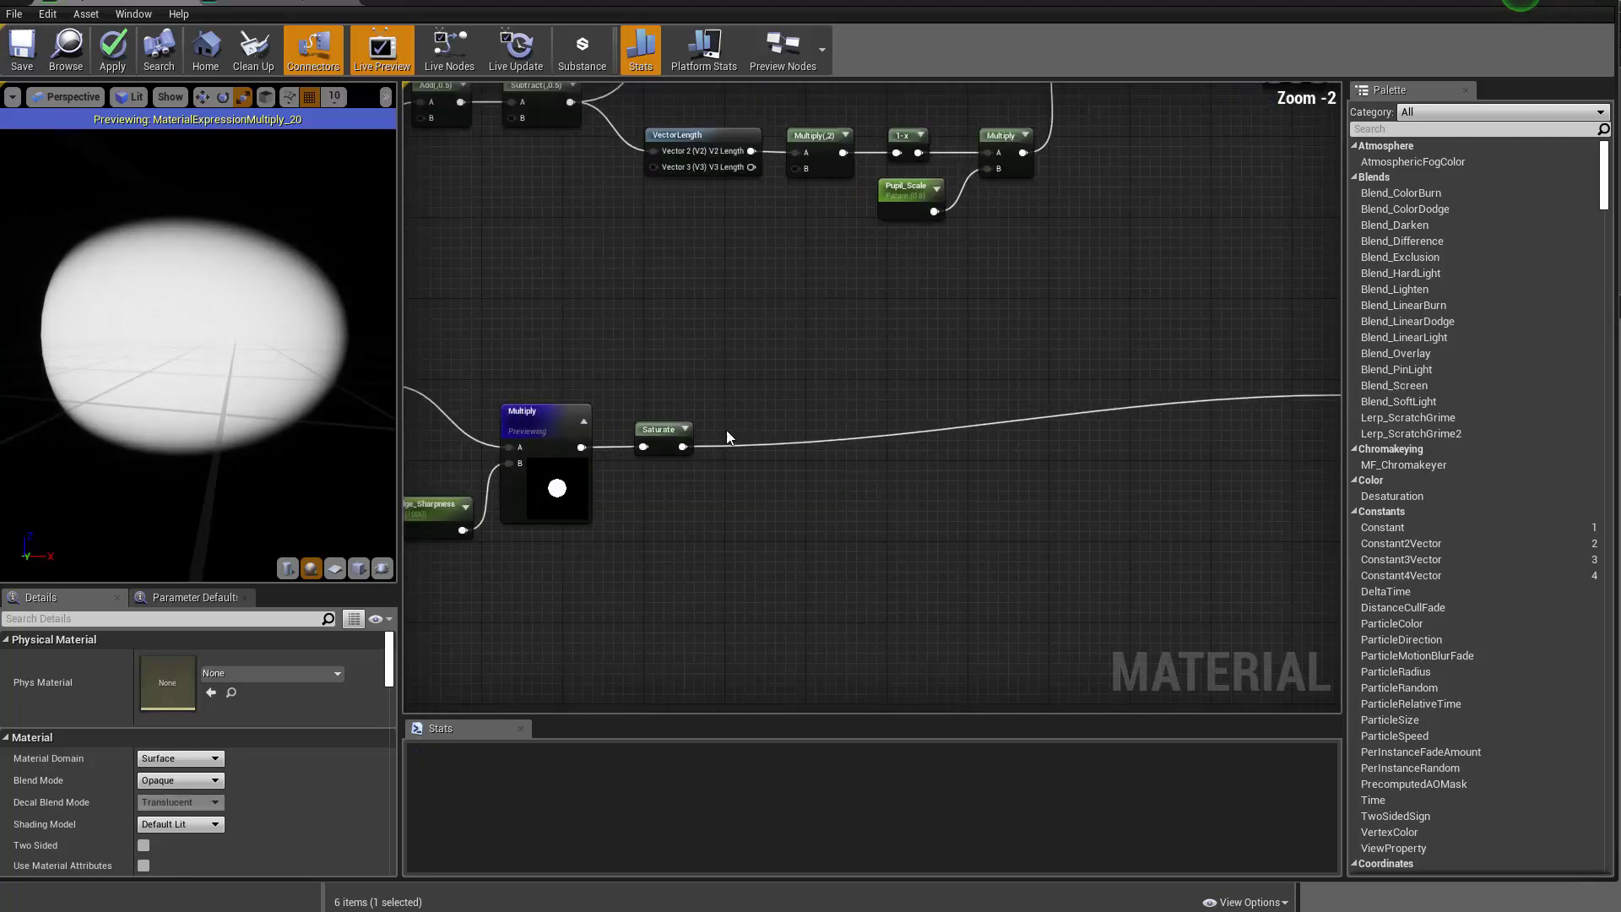
# Stop previewing the Multiply node and inspect the iris edge of the full eye material on the preview sphere
pyautogui.rightClick(586, 426)
pyautogui.click(604, 432)
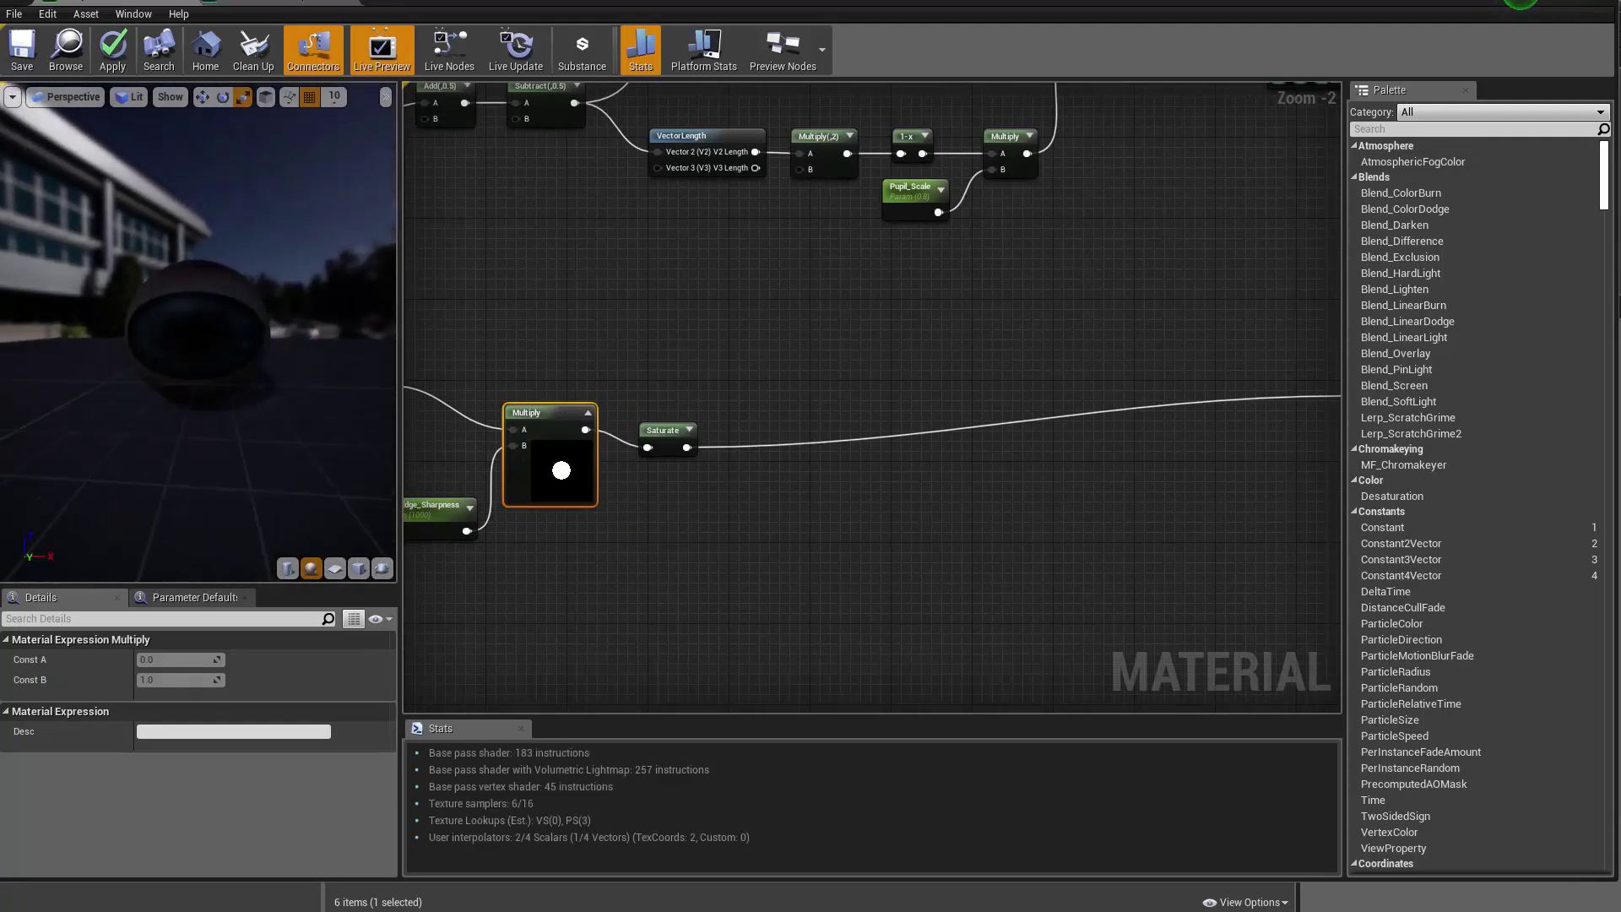
pyautogui.moveTo(225, 388); pyautogui.dragTo(271, 245)
pyautogui.scroll(4, 203, 331)
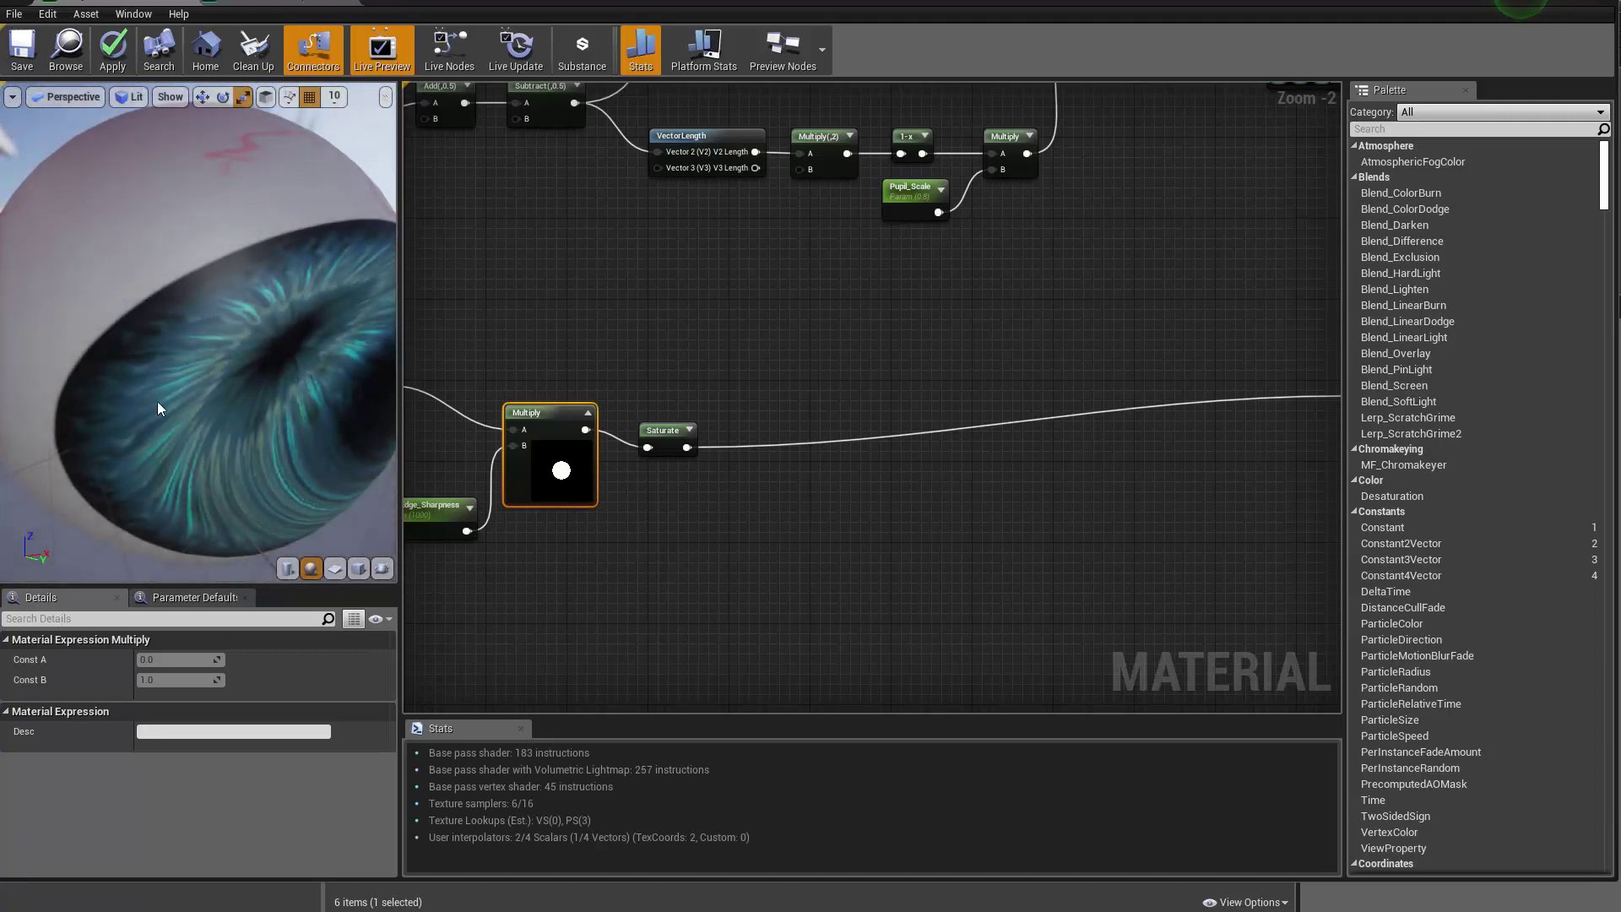
pyautogui.moveTo(157, 409); pyautogui.dragTo(118, 363)
pyautogui.scroll(-2, 119, 371)
pyautogui.moveTo(118, 423); pyautogui.dragTo(115, 384)
pyautogui.scroll(2, 521, 432)
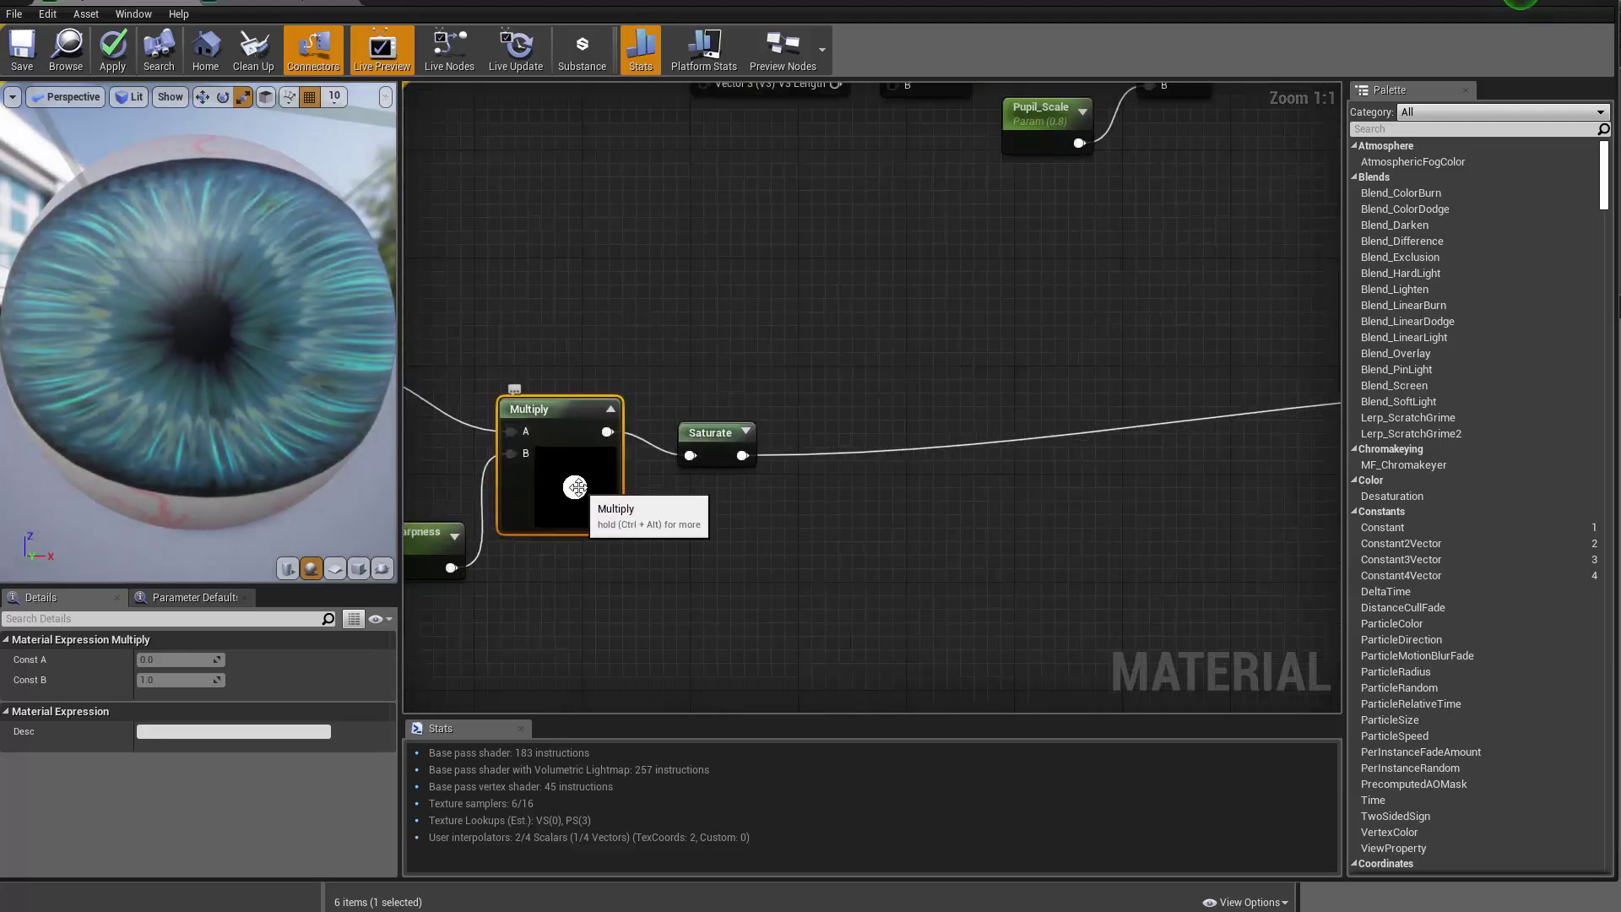
# Align the Saturate node with the Multiply and move the Iris_Edge_Sharpness parameter farther from the Multiply
pyautogui.click(710, 433)
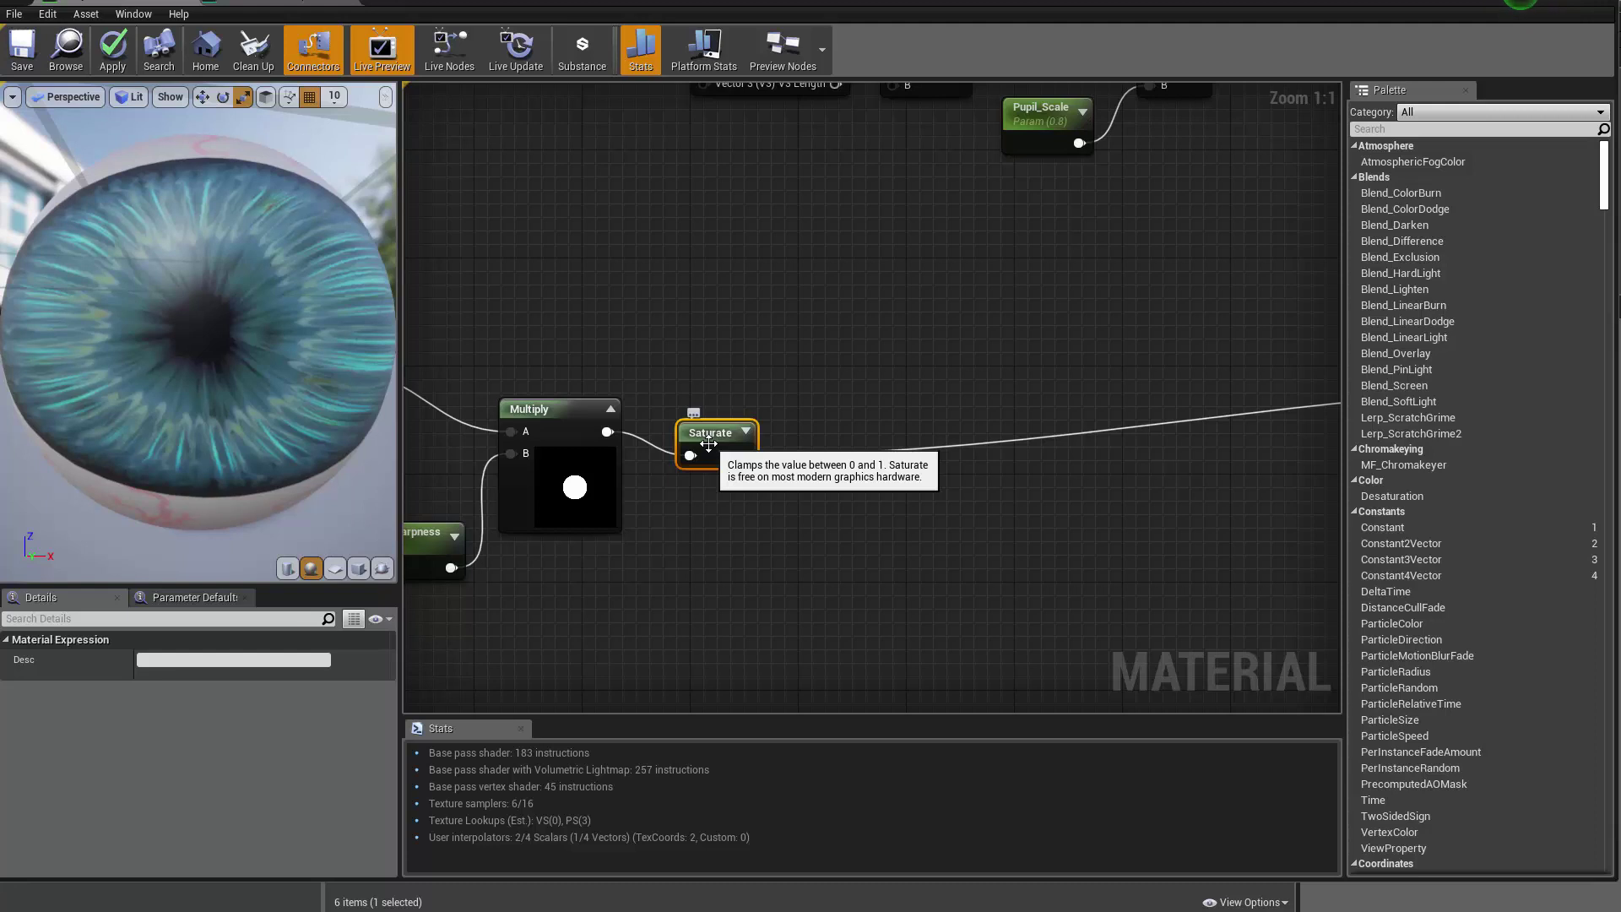
pyautogui.moveTo(710, 443); pyautogui.dragTo(712, 418)
pyautogui.scroll(-6, 783, 403)
pyautogui.moveTo(820, 378); pyautogui.dragTo(654, 431)
pyautogui.click(661, 357)
pyautogui.click(663, 428)
pyautogui.scroll(4, 661, 438)
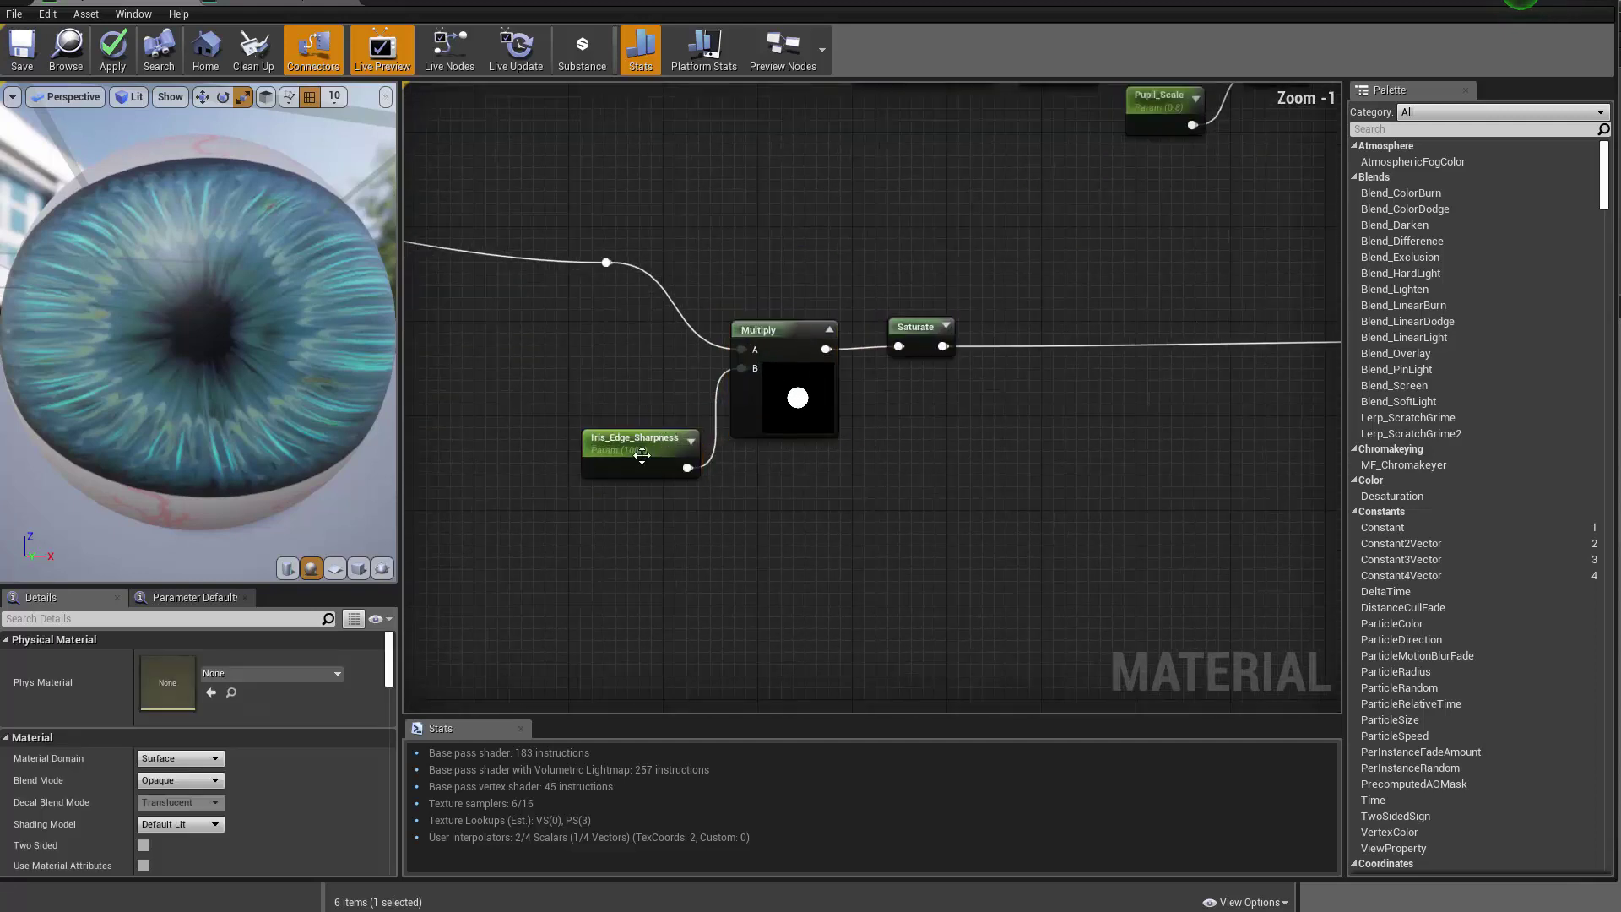
pyautogui.moveTo(641, 456); pyautogui.dragTo(594, 459)
pyautogui.click(912, 338)
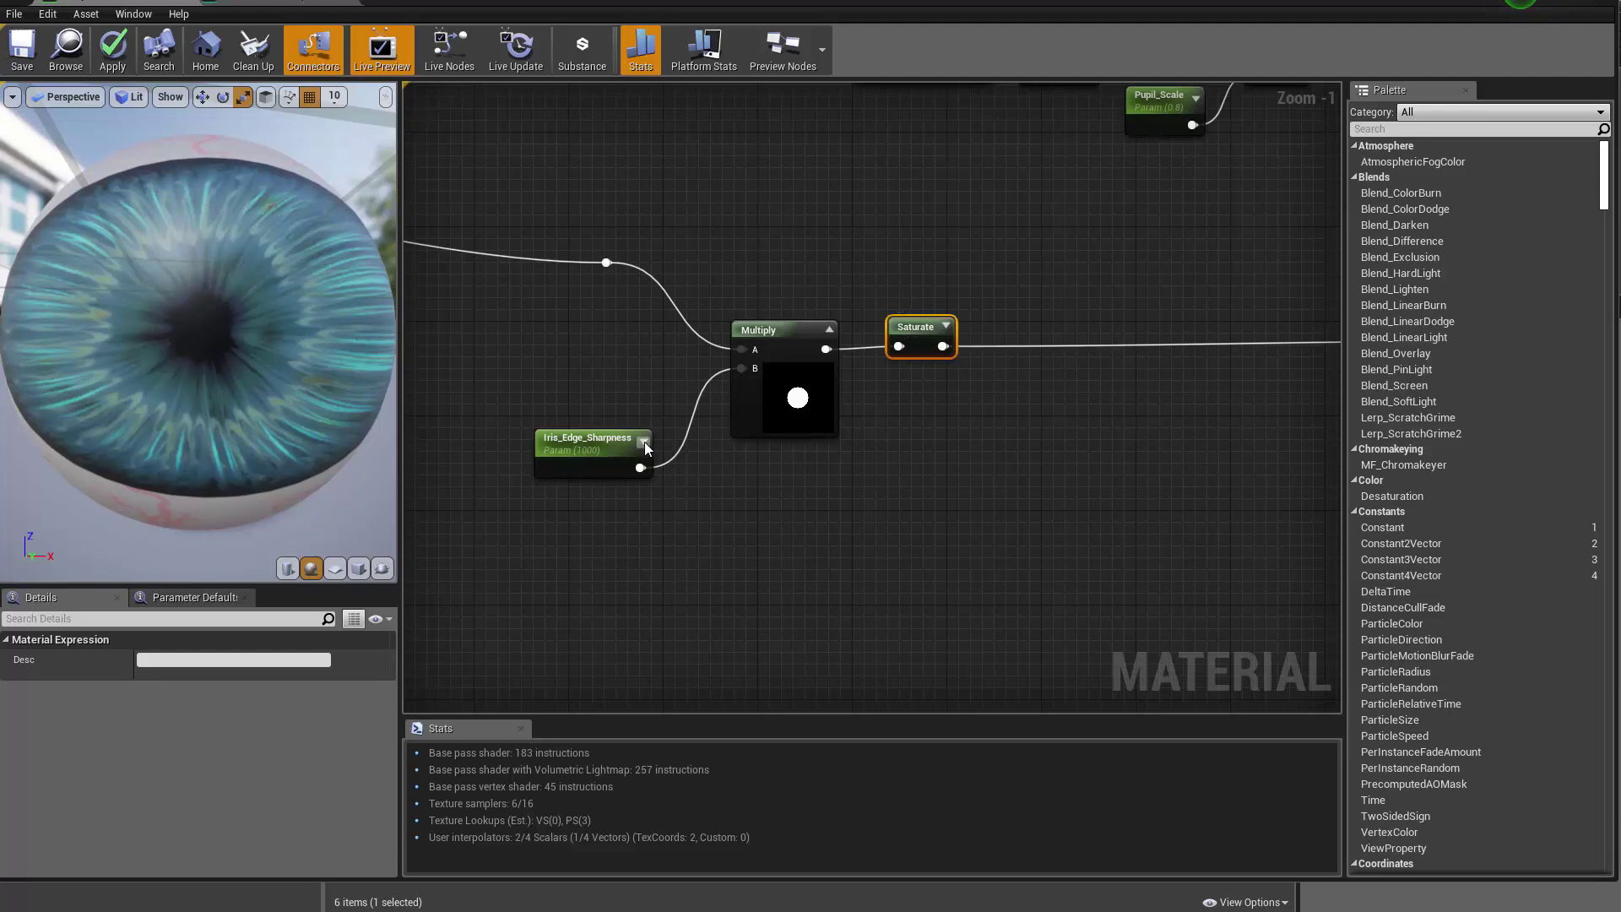
pyautogui.click(591, 444)
pyautogui.click(168, 711)
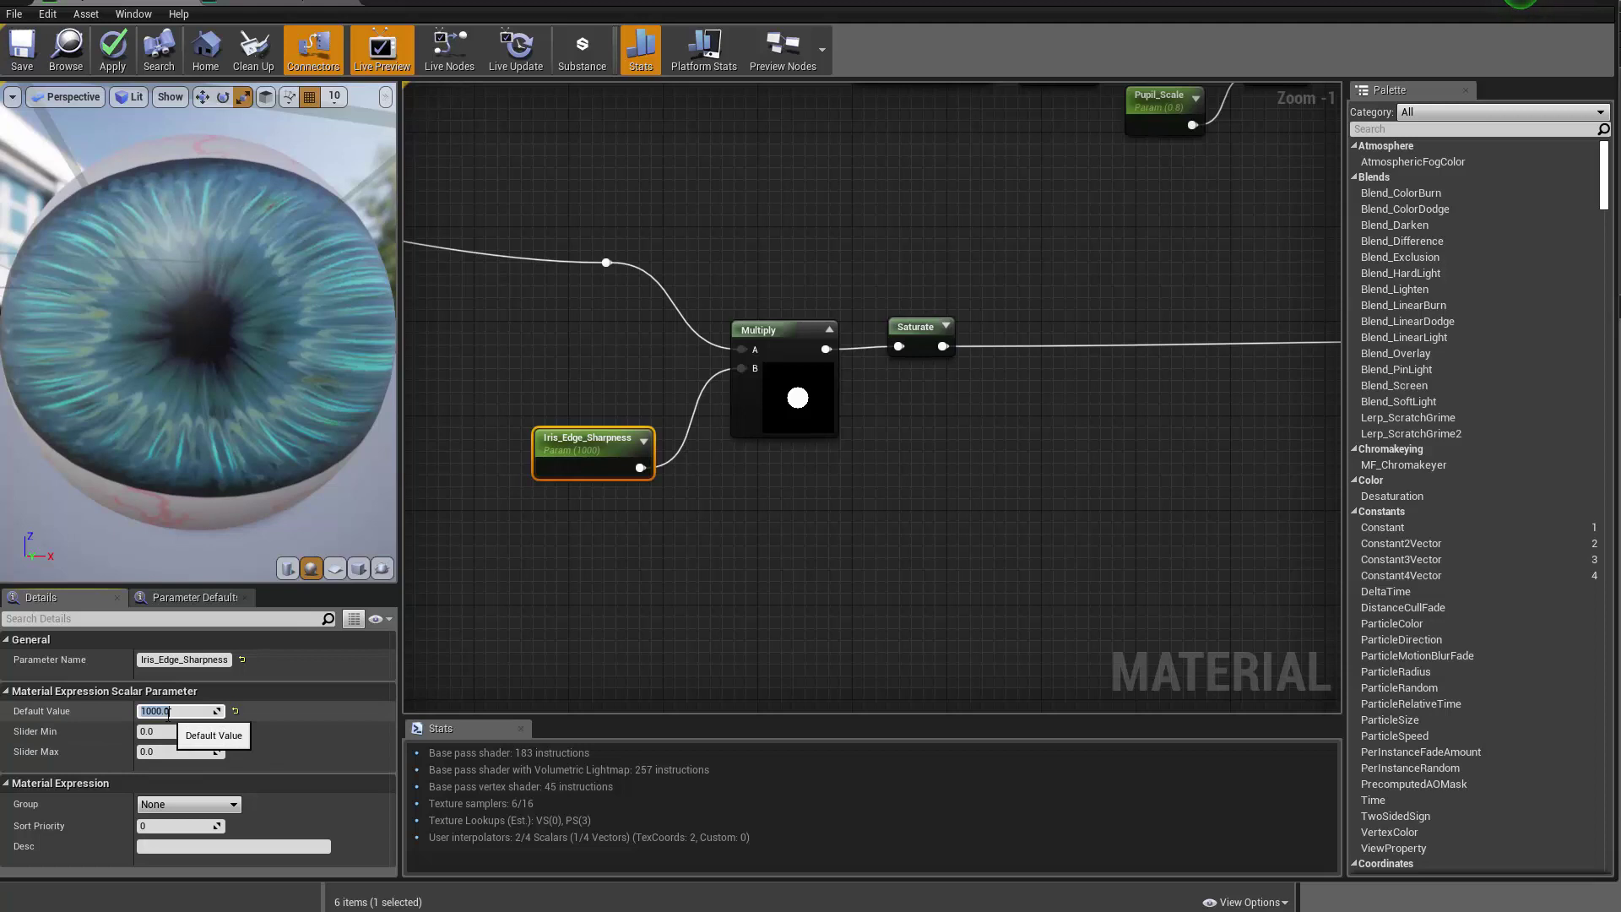
pyautogui.click(778, 585)
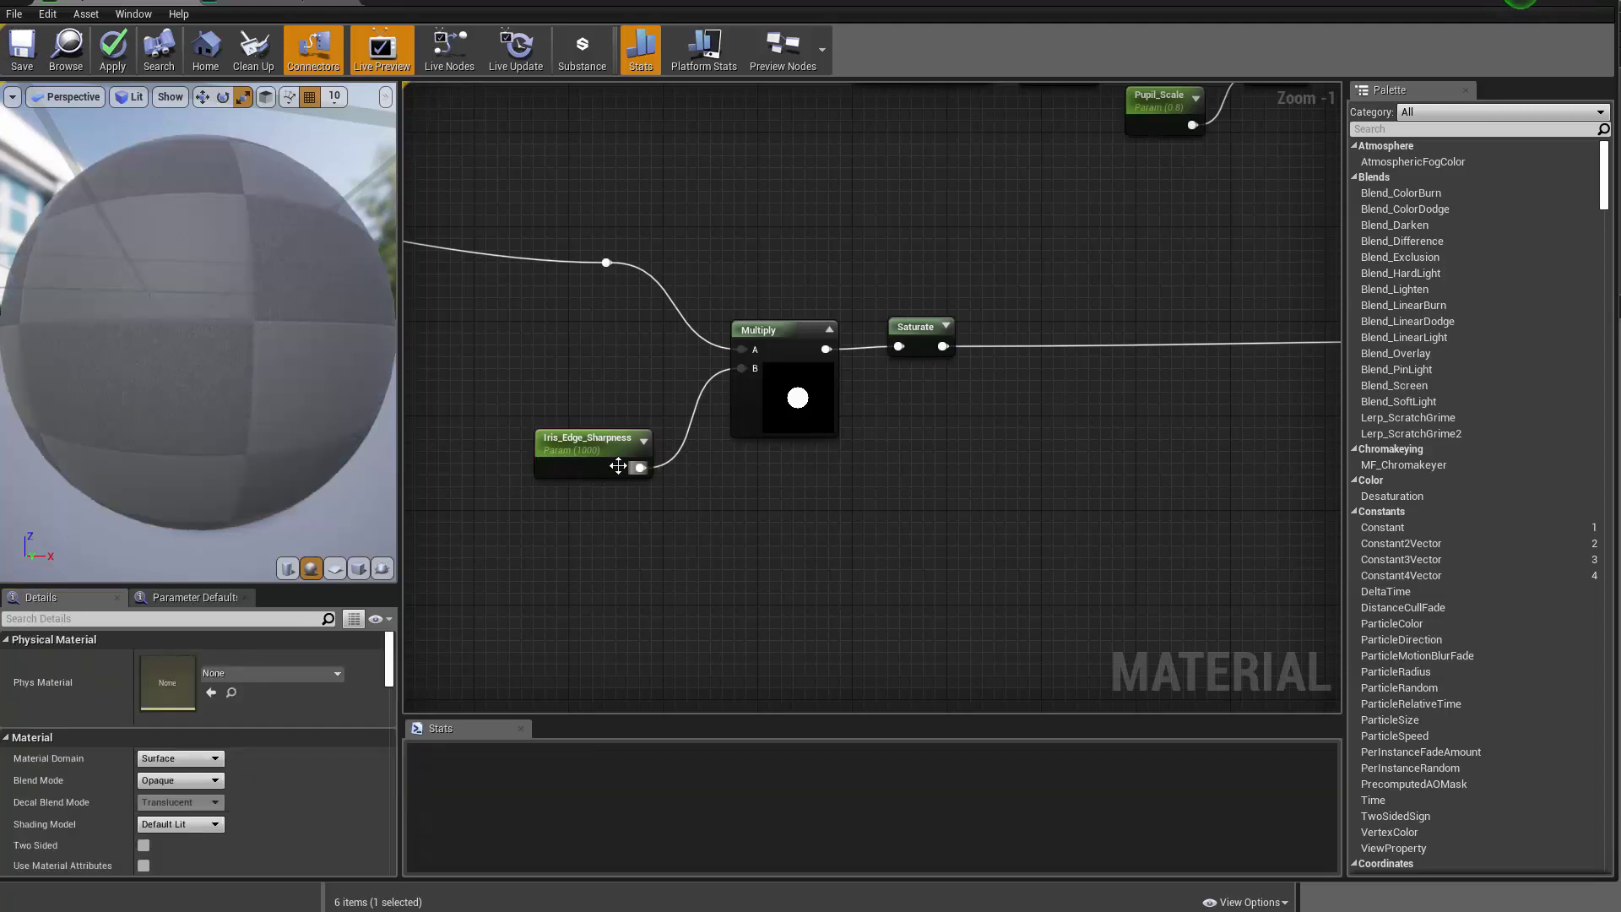
# Insert a second Multiply node between Iris_Edge_Sharpness and the first Multiply's B input, with its Const B set to 500
pyautogui.moveTo(614, 464); pyautogui.dragTo(741, 369)
pyautogui.click(616, 493)
pyautogui.click(620, 474)
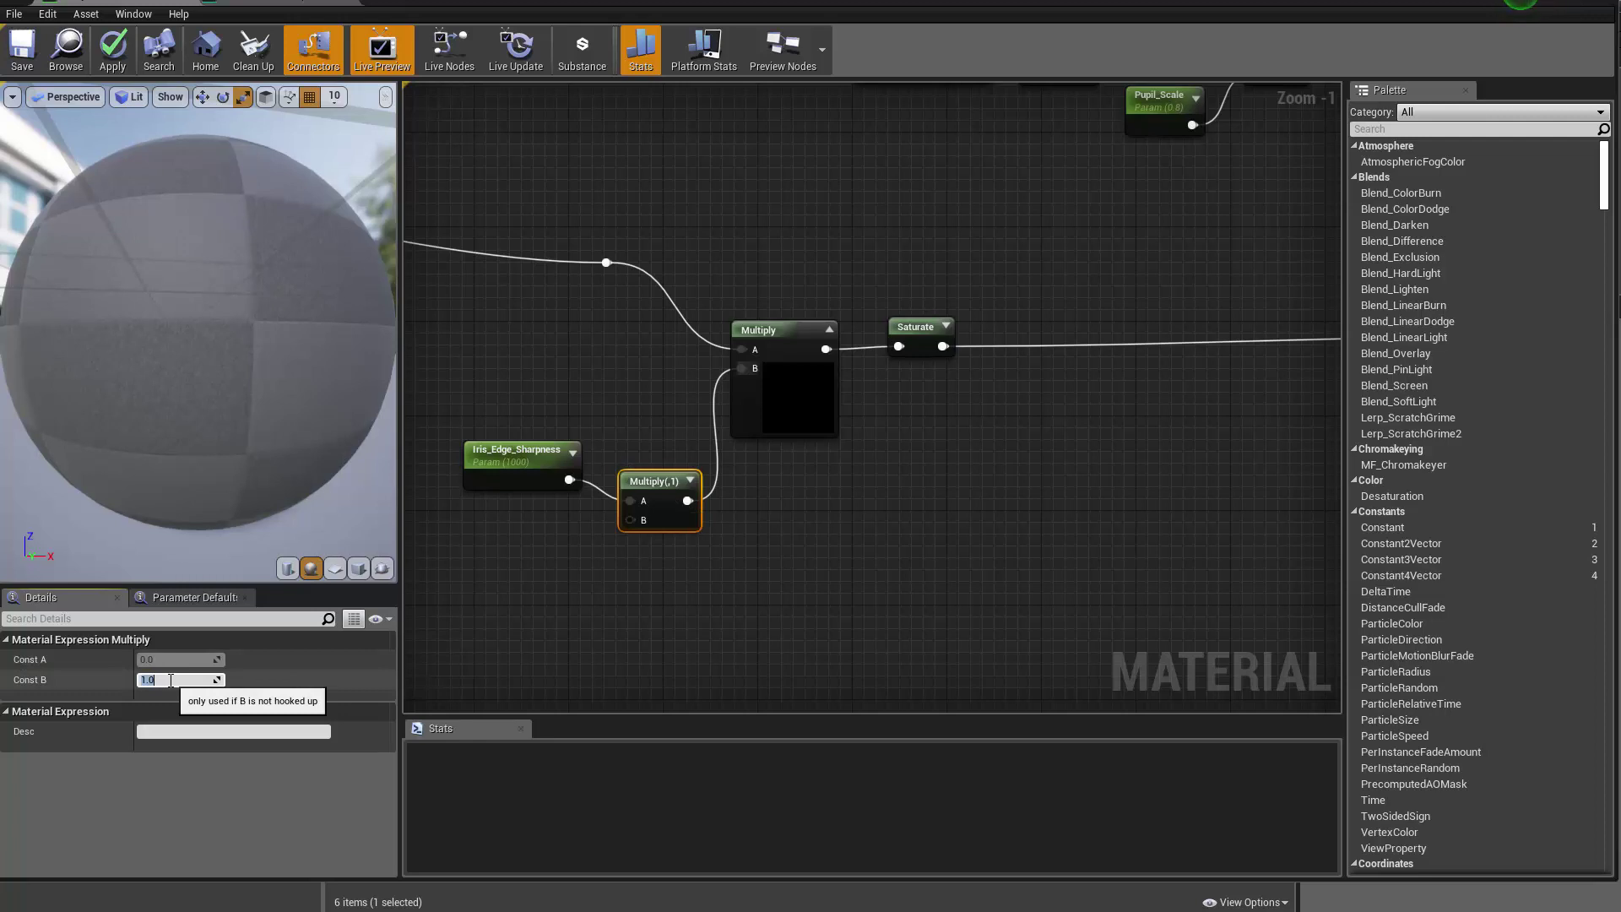
pyautogui.write('500')
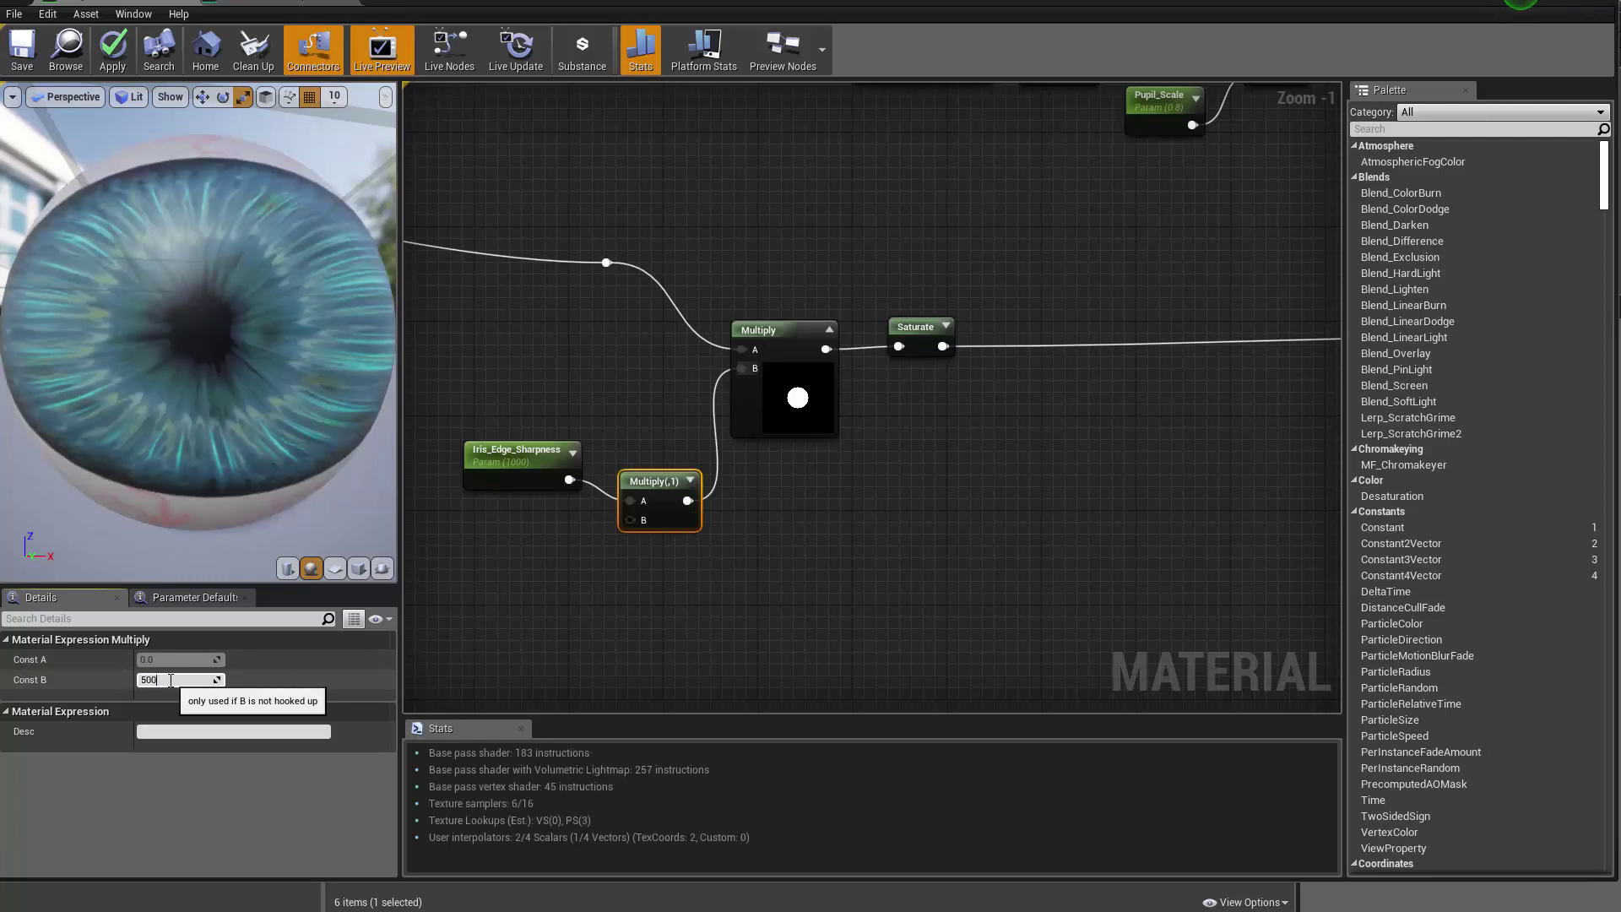
pyautogui.press('Return')
# Set Iris_Edge_Sharpness's default value to 5 and inspect the iris edge on the preview sphere
pyautogui.click(516, 460)
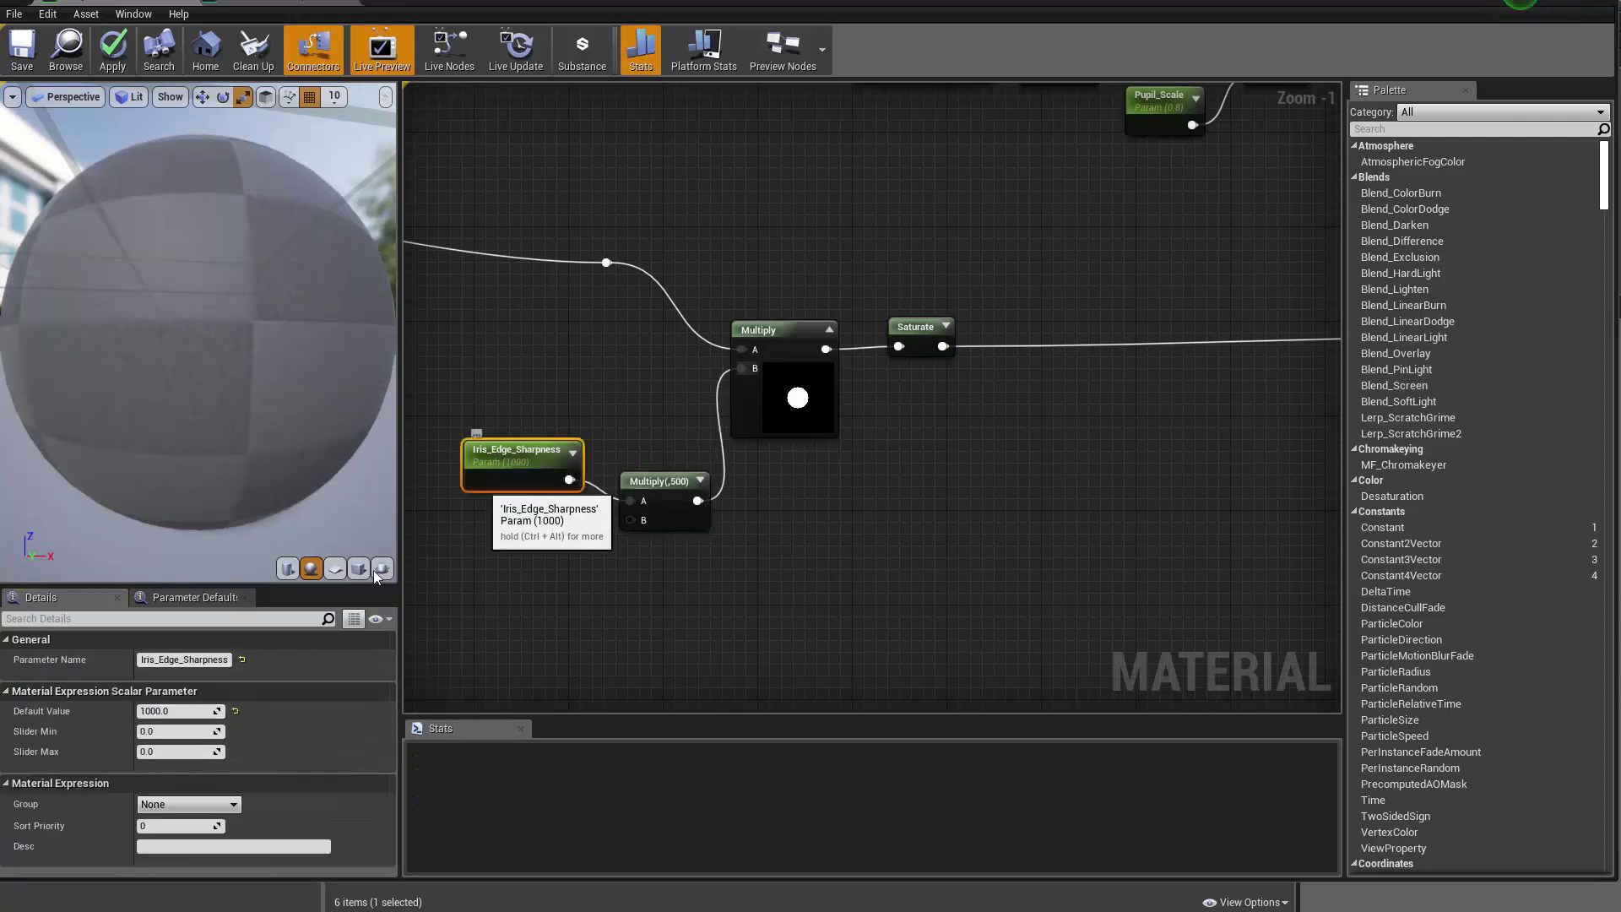
pyautogui.click(163, 711)
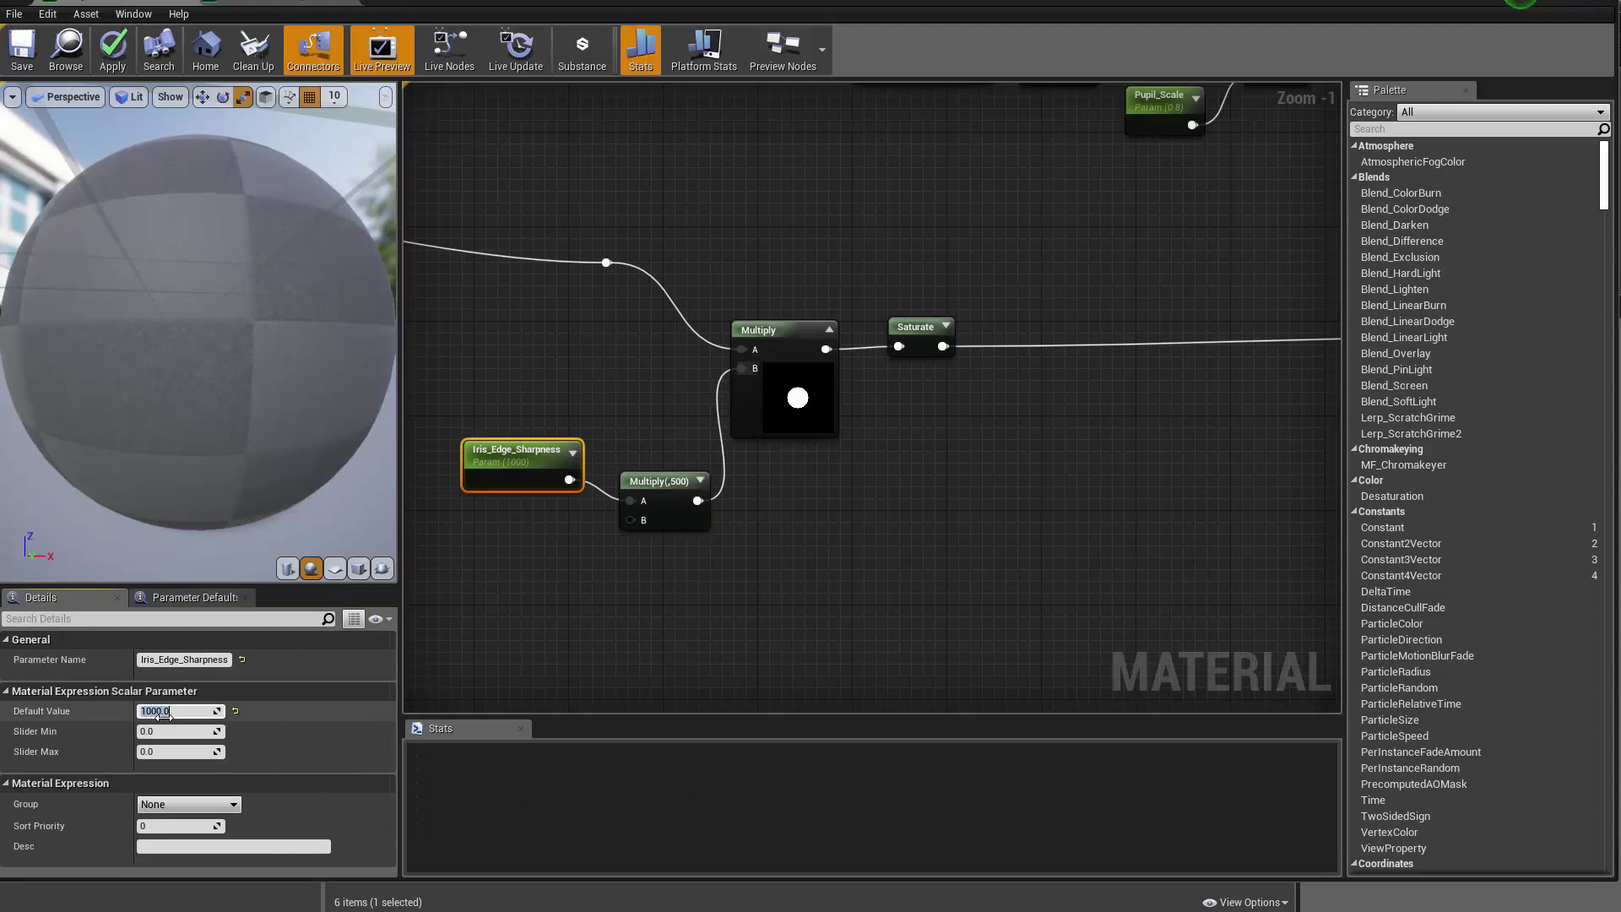
pyautogui.press('Return')
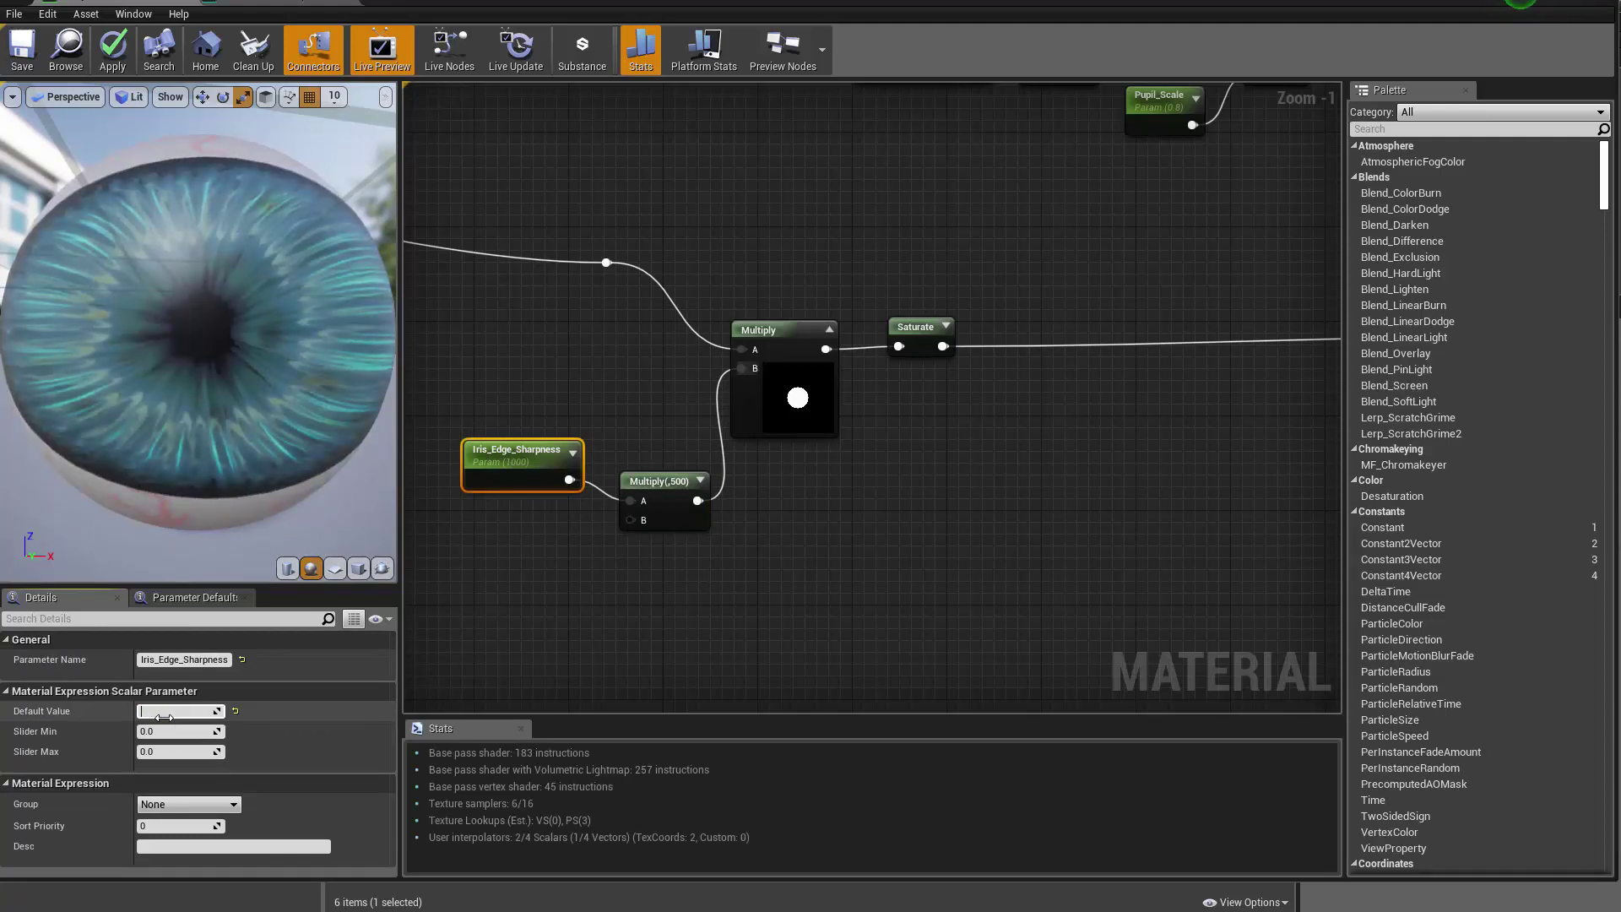
pyautogui.write('5')
pyautogui.press('Return')
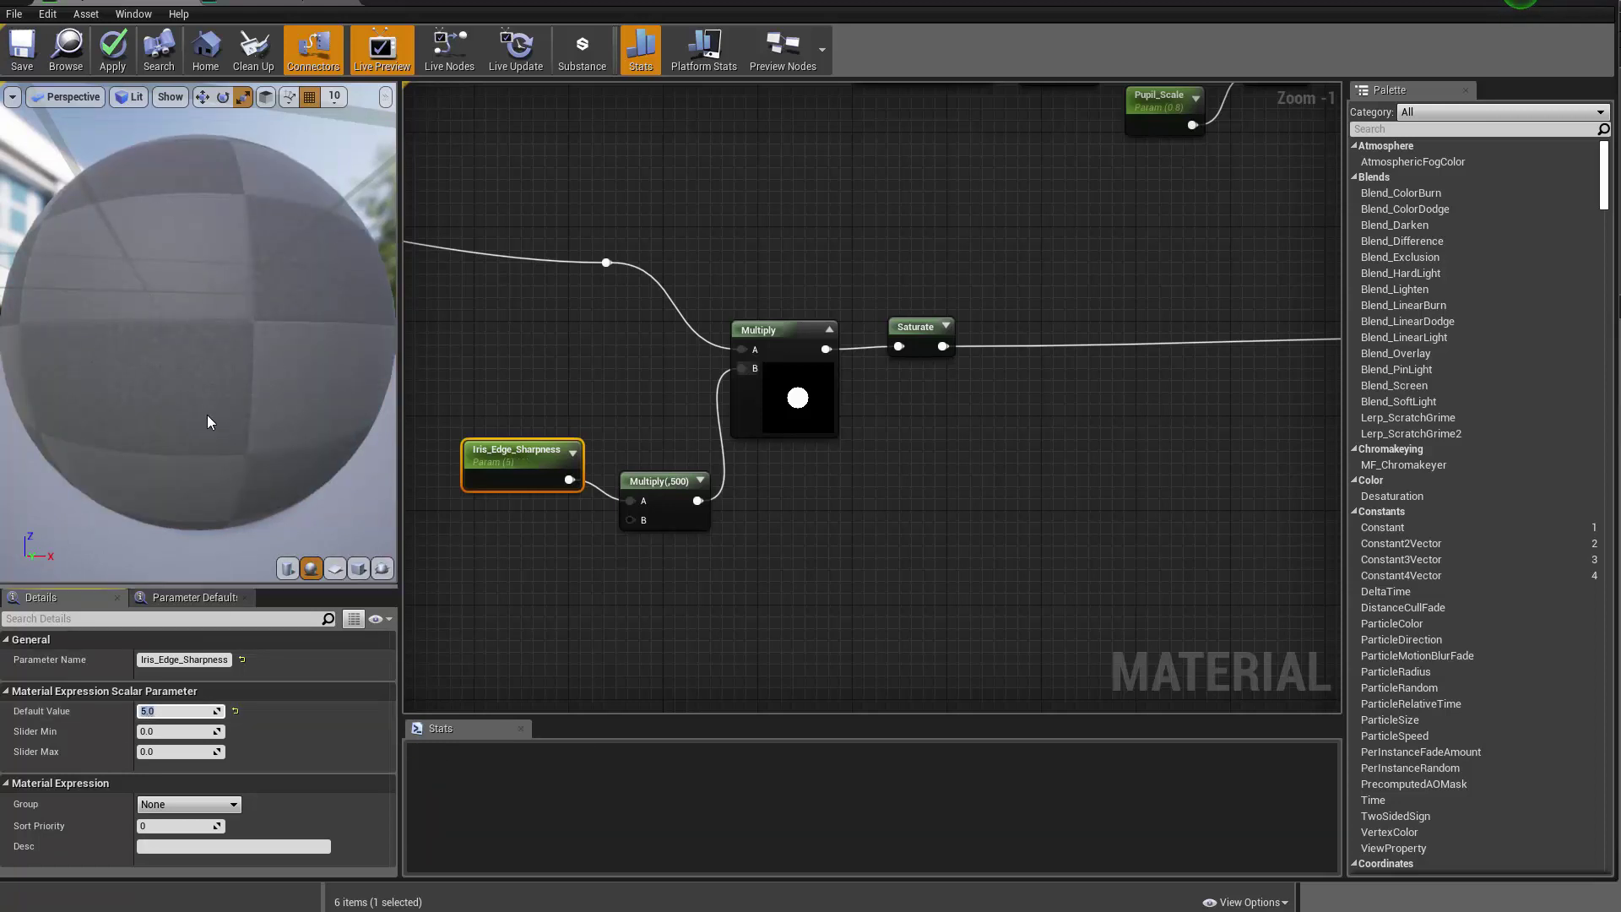
pyautogui.moveTo(204, 415); pyautogui.dragTo(203, 397)
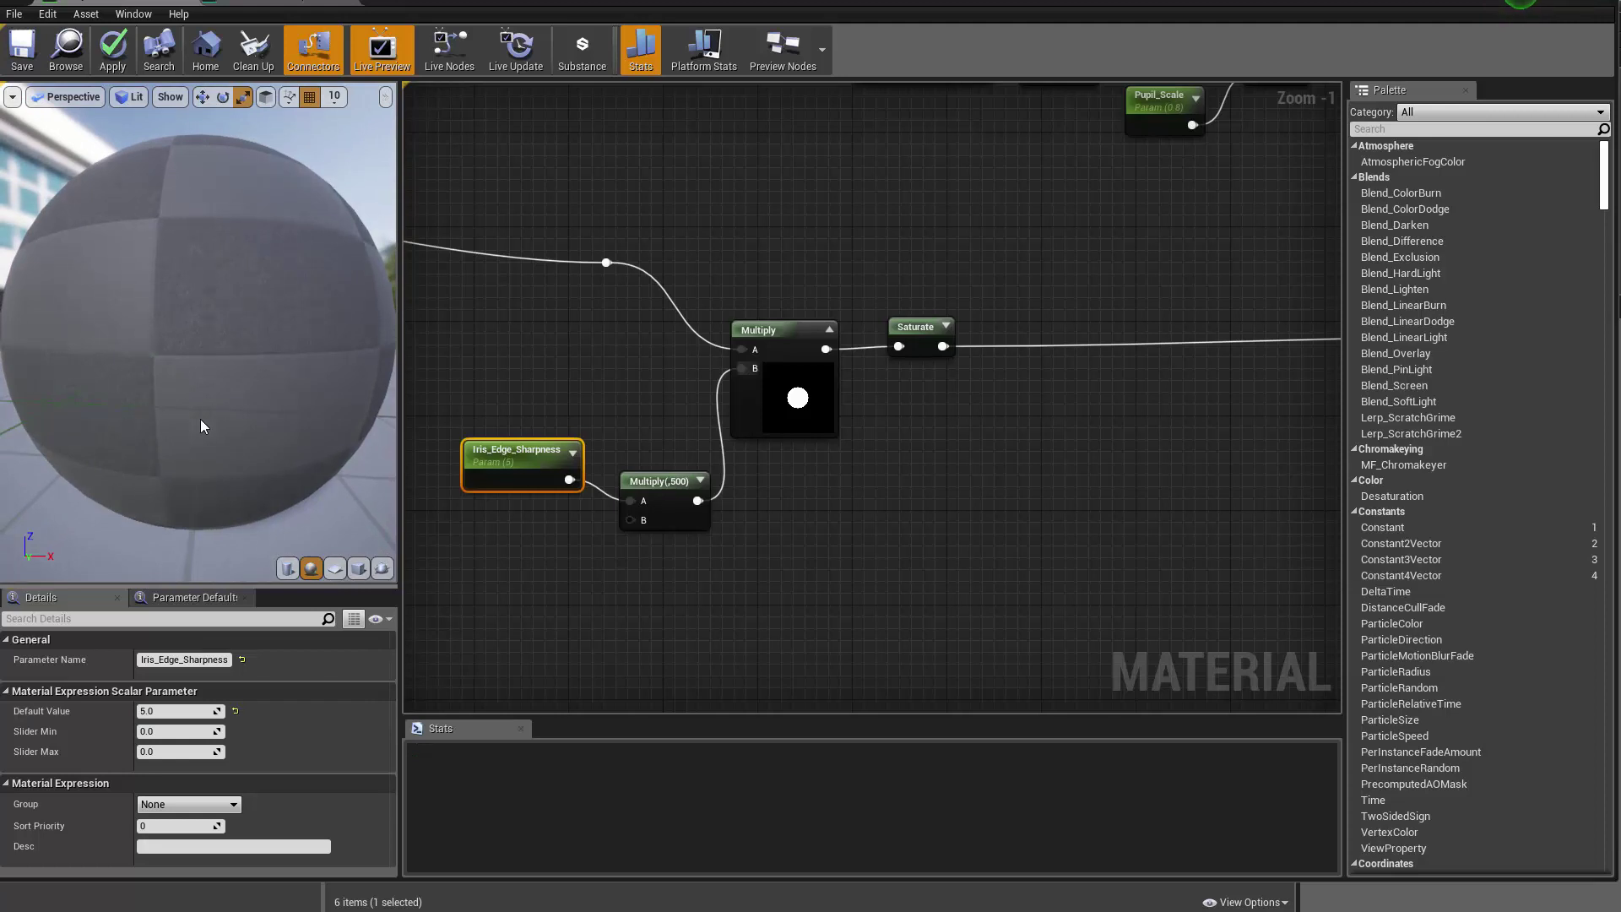
pyautogui.scroll(-4, 206, 418)
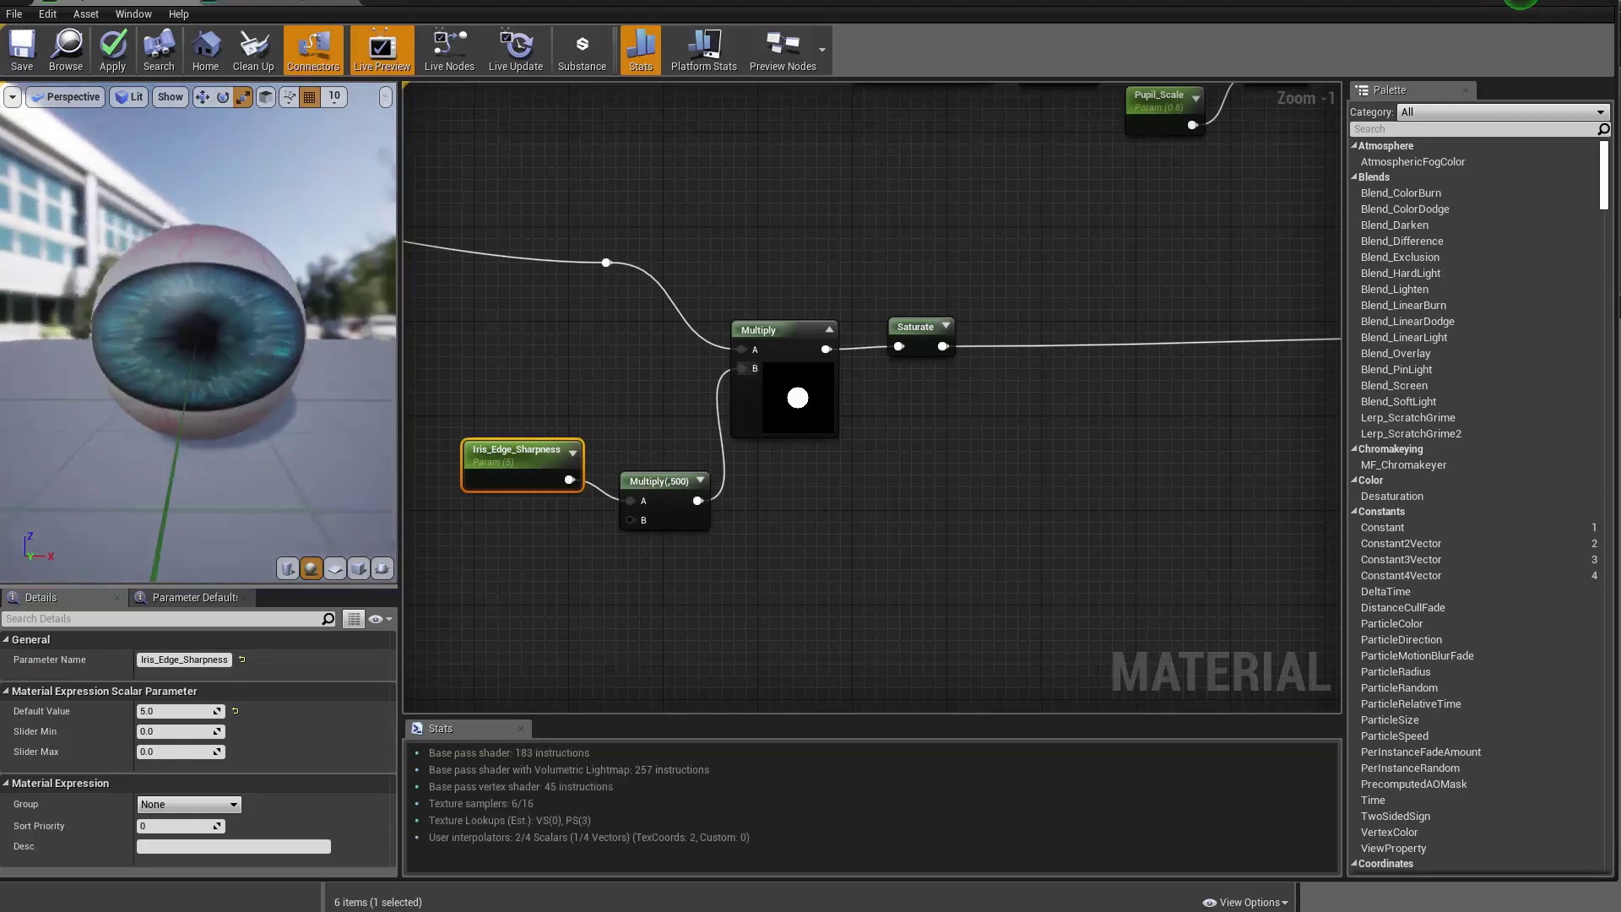
pyautogui.moveTo(206, 417); pyautogui.dragTo(270, 433)
# Set Iris_Edge_Sharpness's default value to 1 and check the iris edge on the preview sphere
pyautogui.click(160, 711)
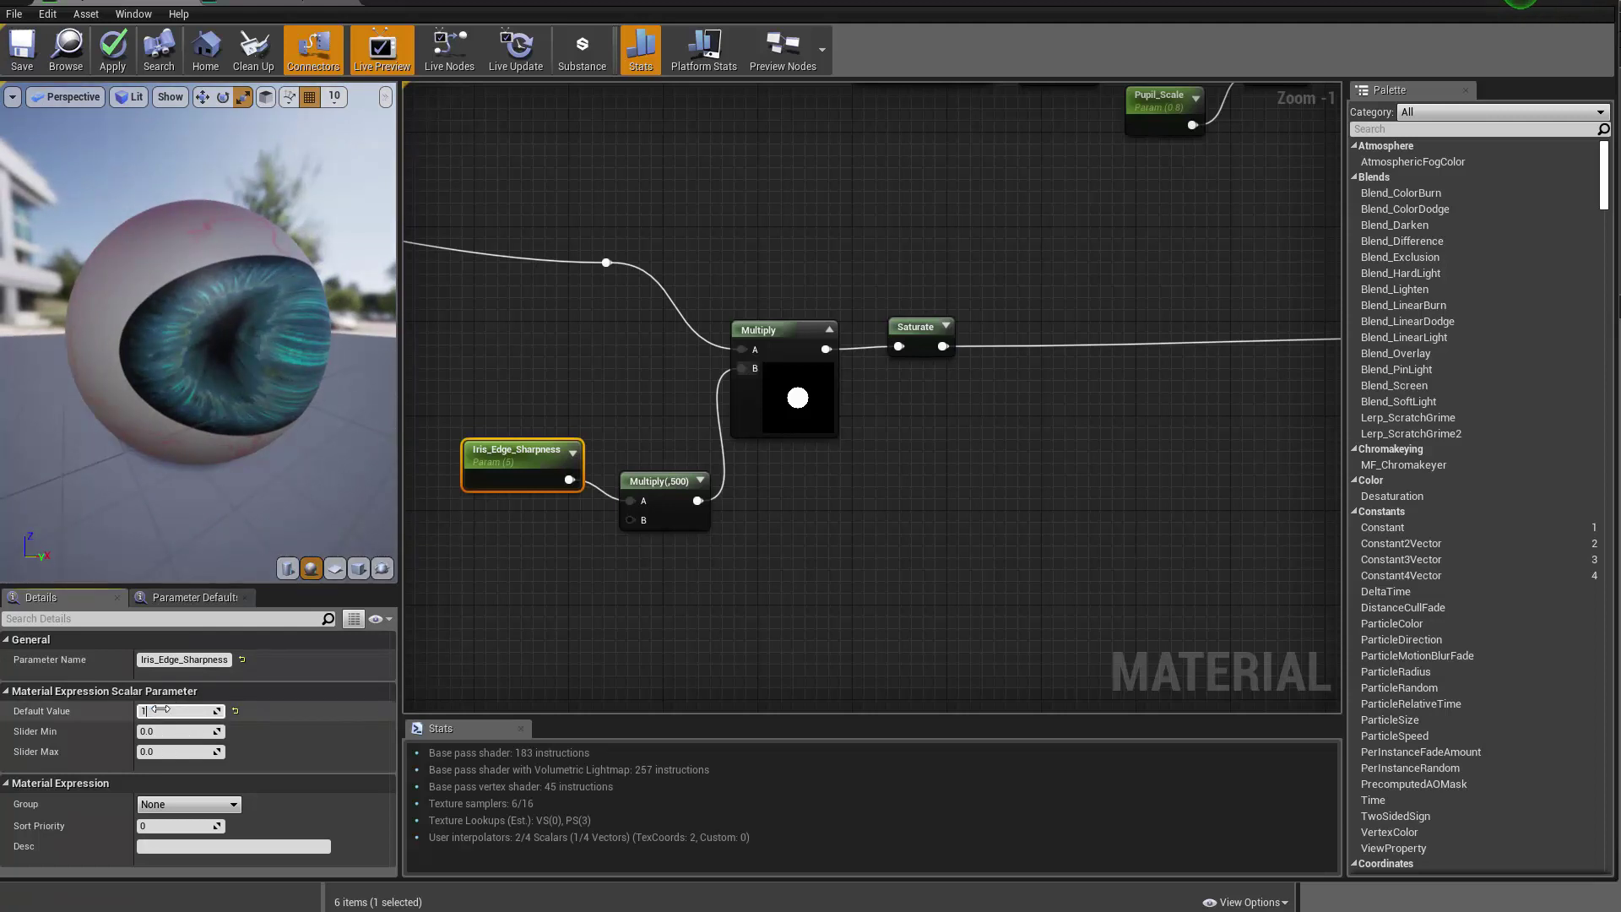
pyautogui.write('1')
pyautogui.press('Return')
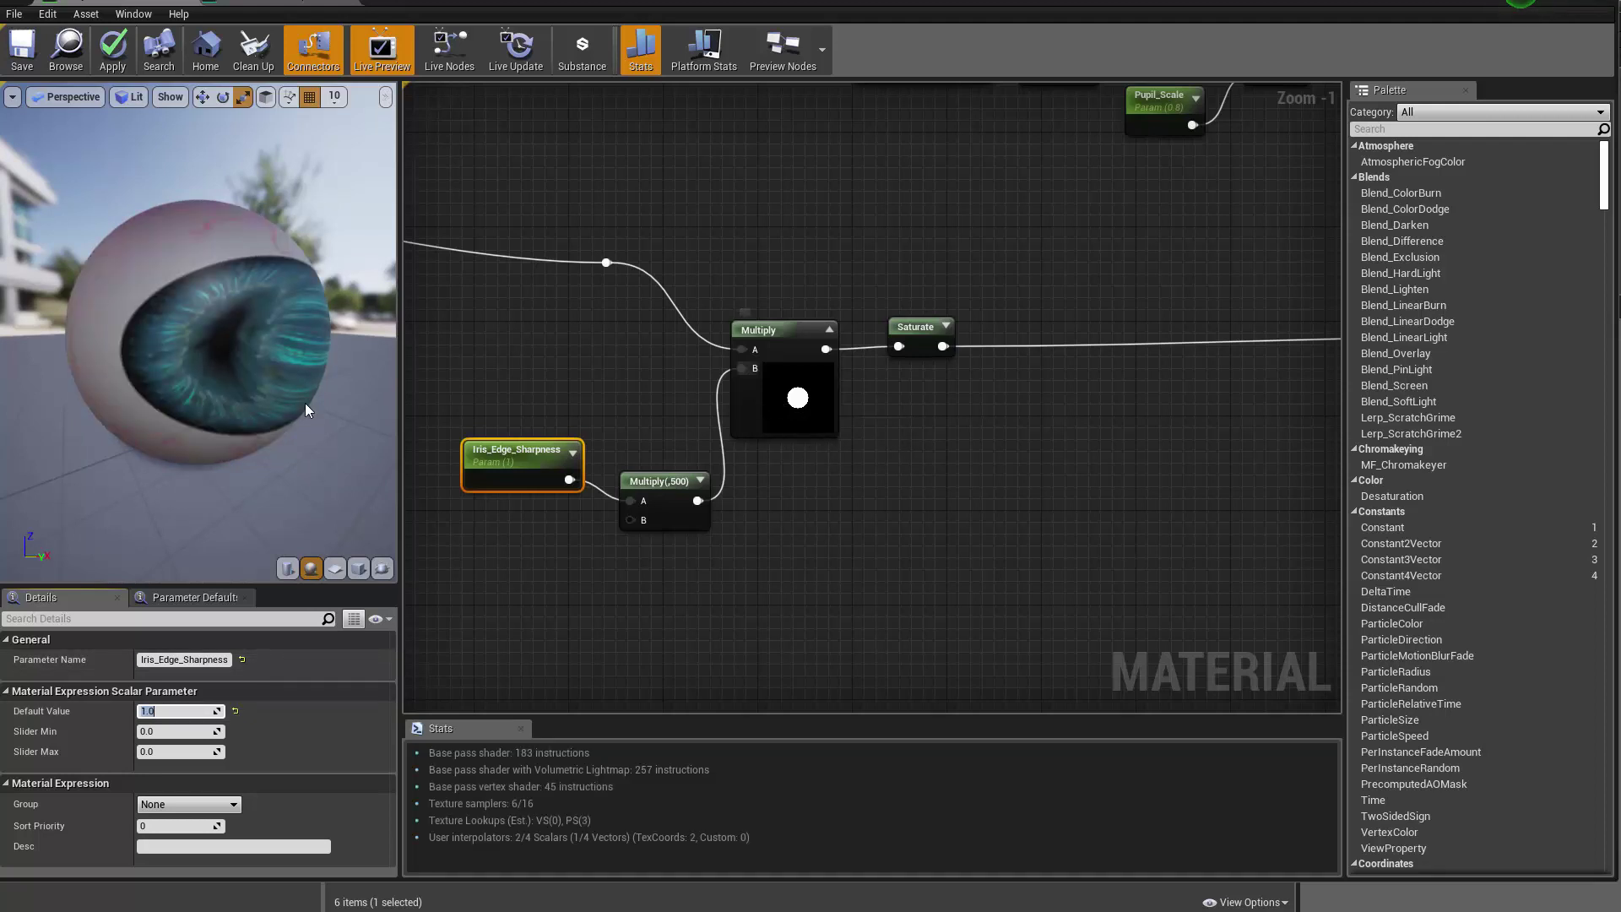
pyautogui.moveTo(302, 410); pyautogui.dragTo(257, 402)
# Set the Const B of the Multiply after Iris_Edge_Sharpness to 100 and check the iris edge on the preview sphere
pyautogui.click(658, 512)
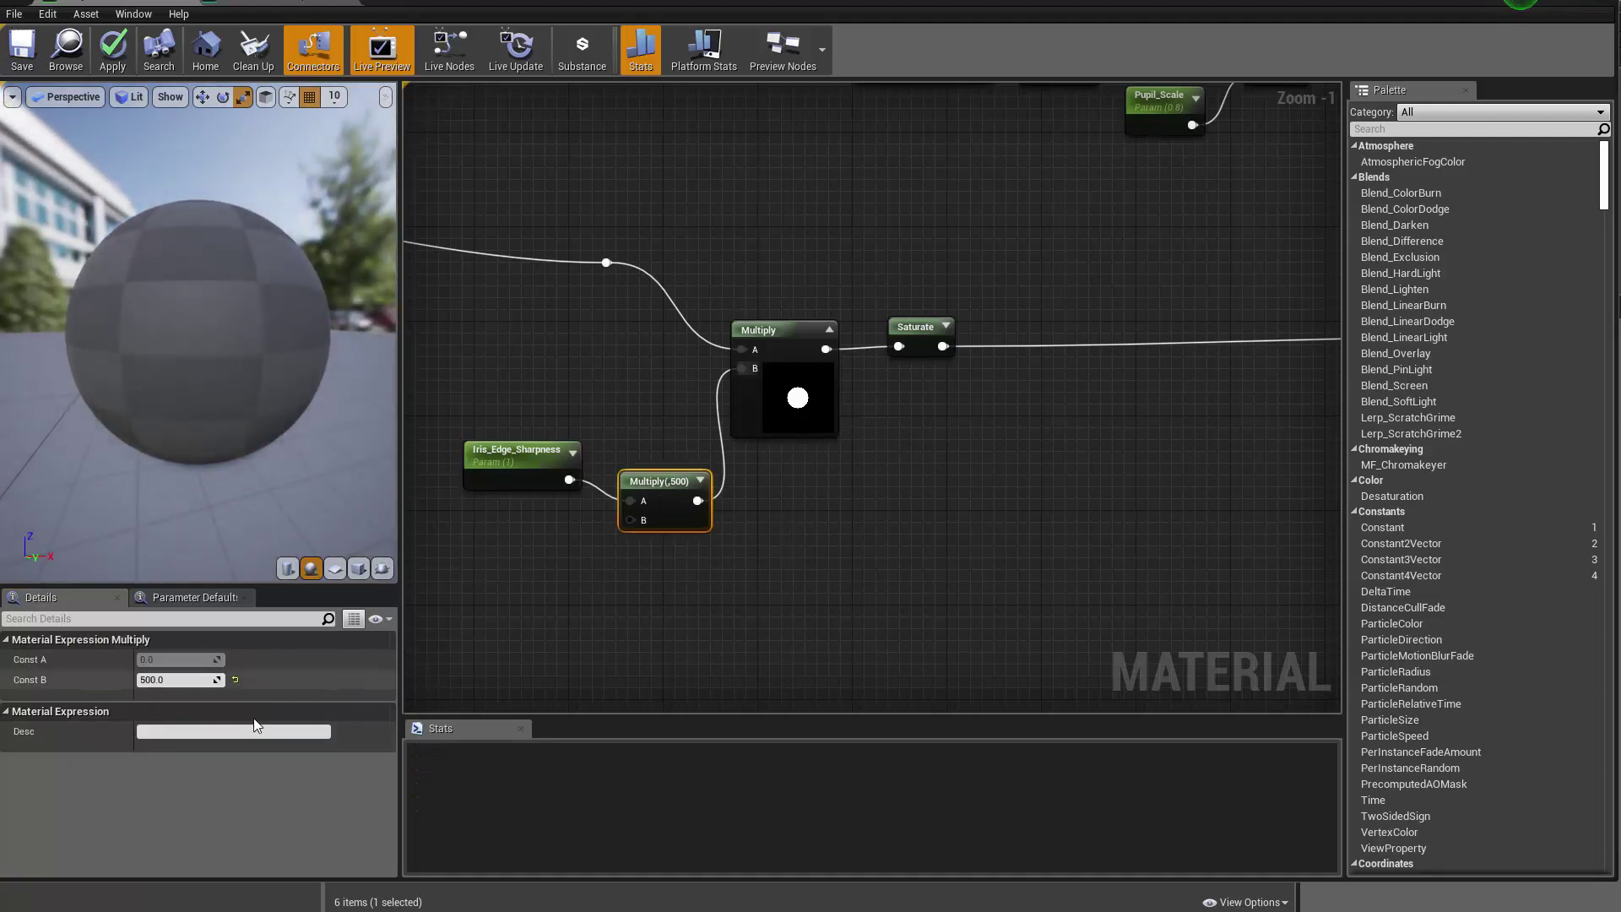
pyautogui.click(173, 681)
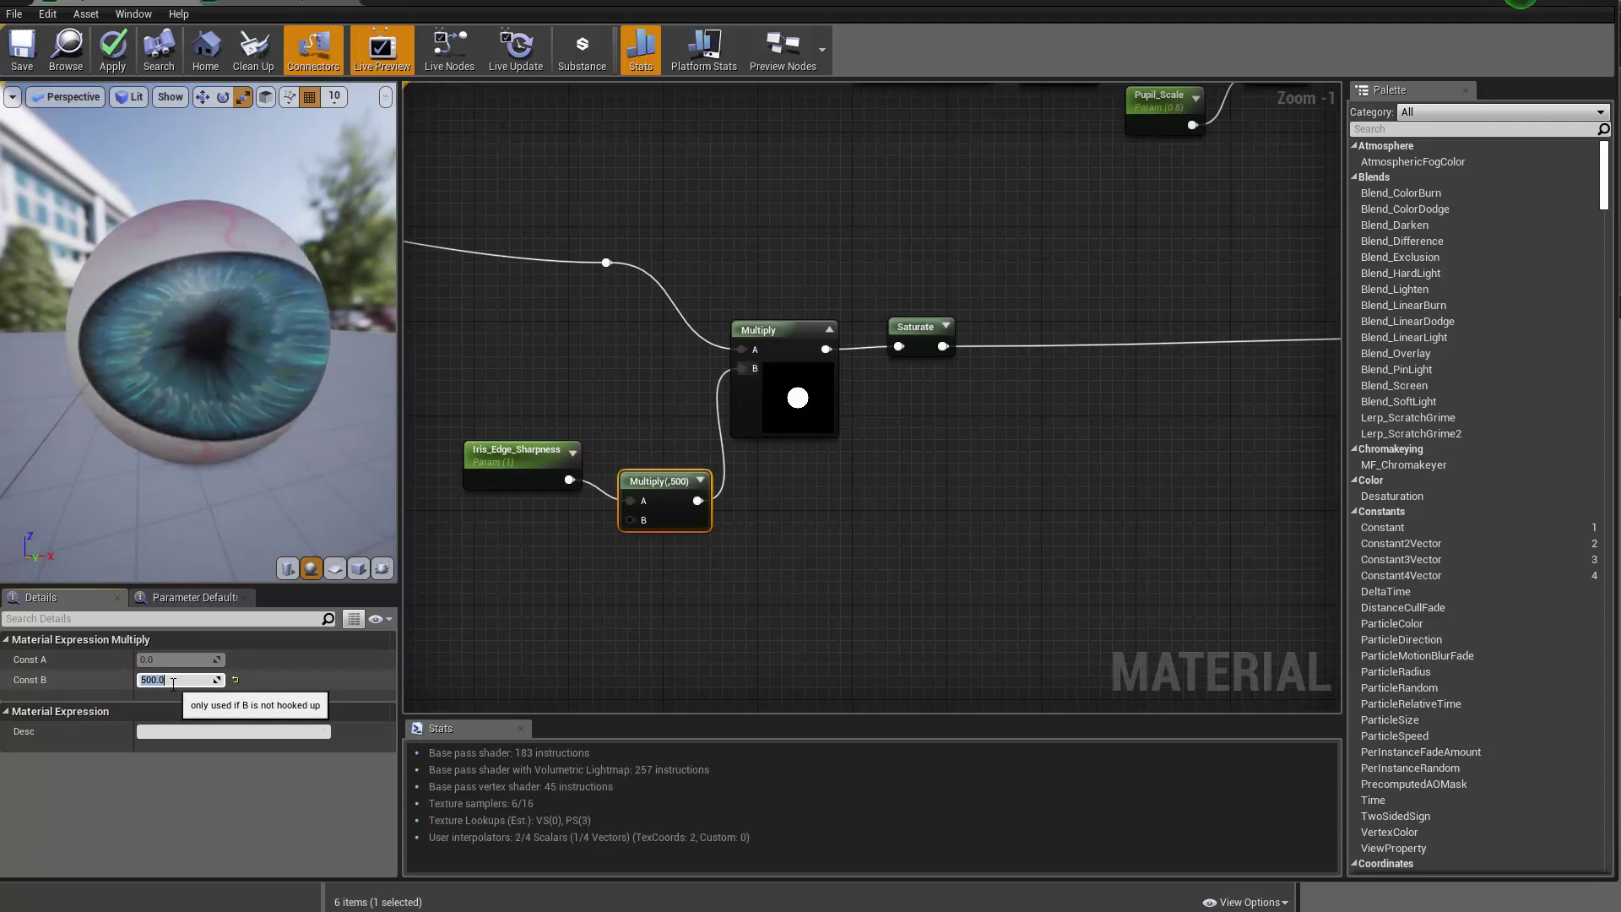
pyautogui.press('Return')
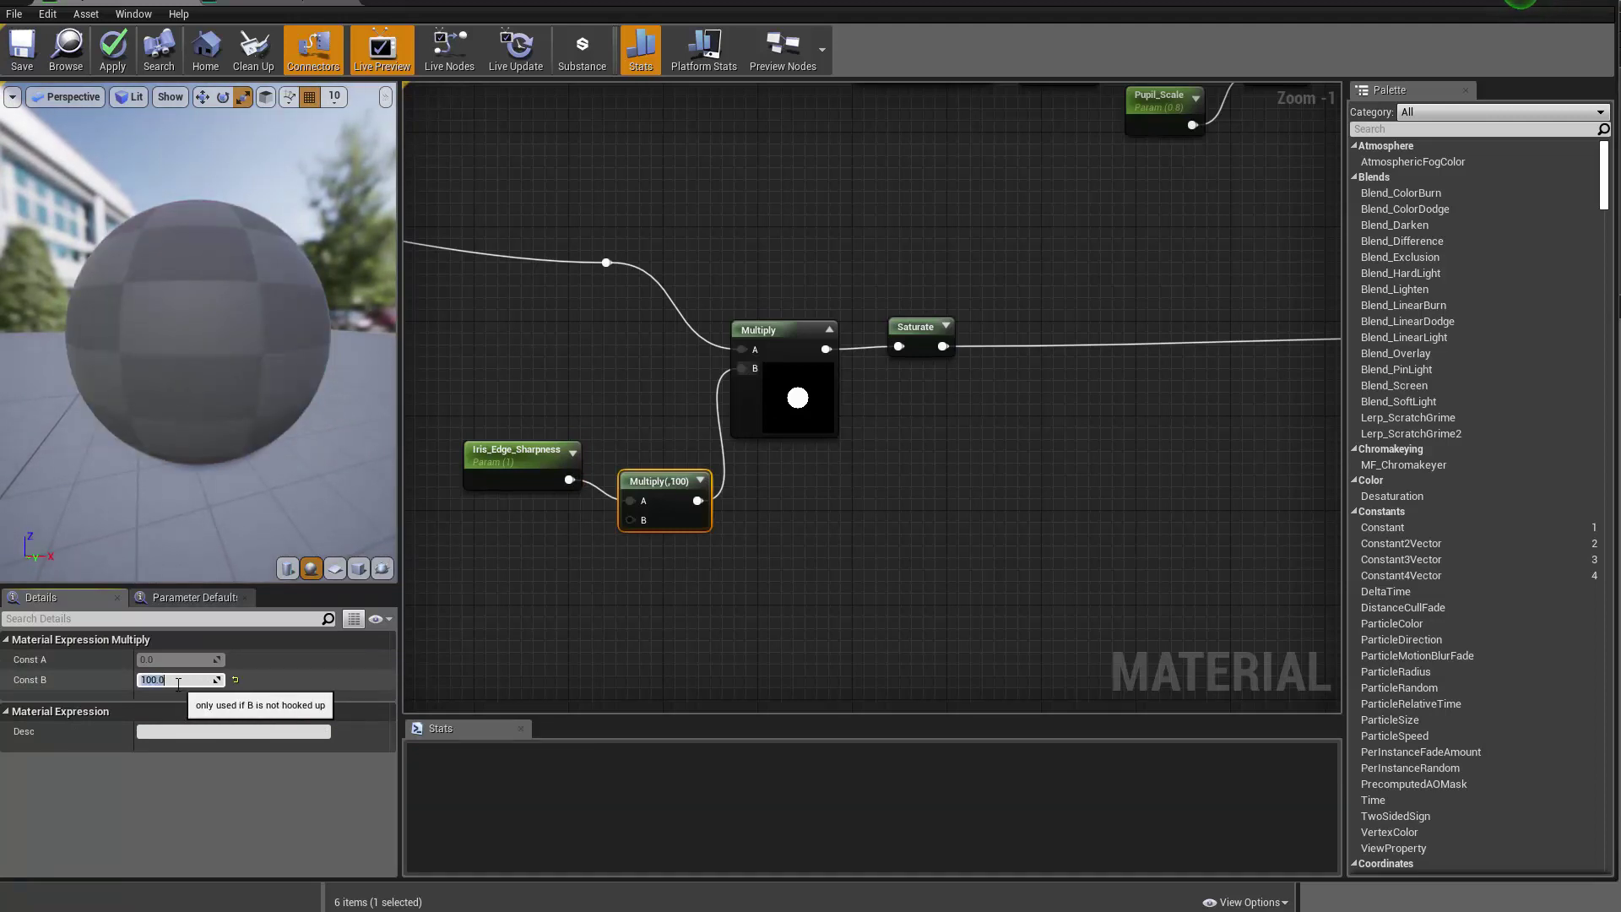
pyautogui.moveTo(179, 401); pyautogui.dragTo(160, 302)
pyautogui.scroll(2, 160, 303)
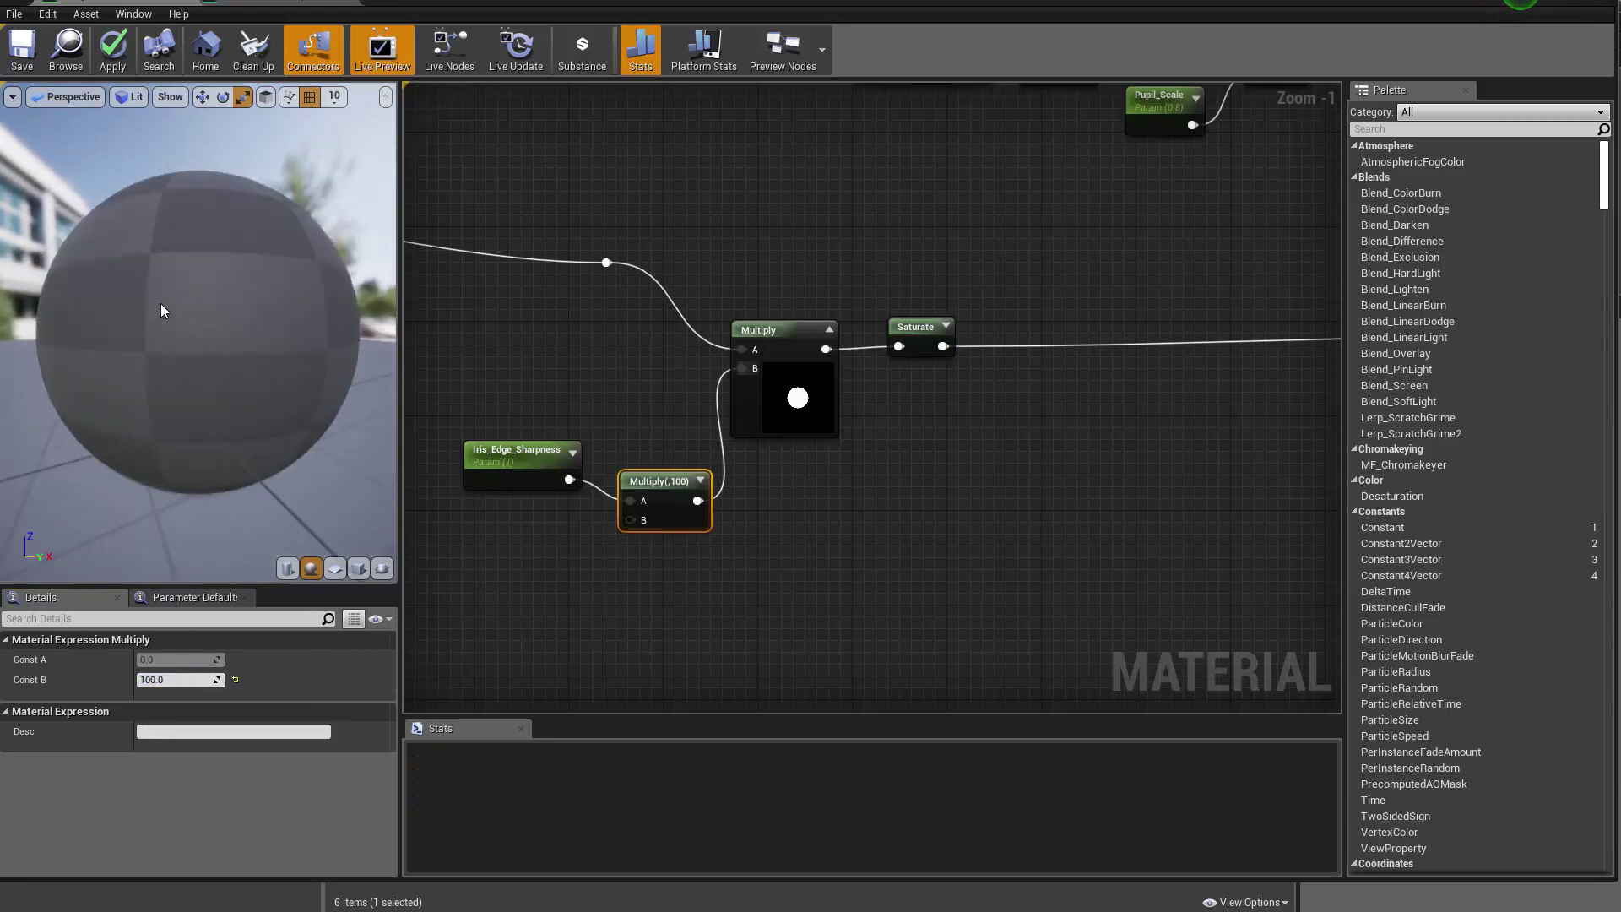
# Set Iris_Edge_Sharpness's Slider Max to 1 and its default value to 0.6, checking the iris edge on the preview sphere
pyautogui.scroll(4, 160, 302)
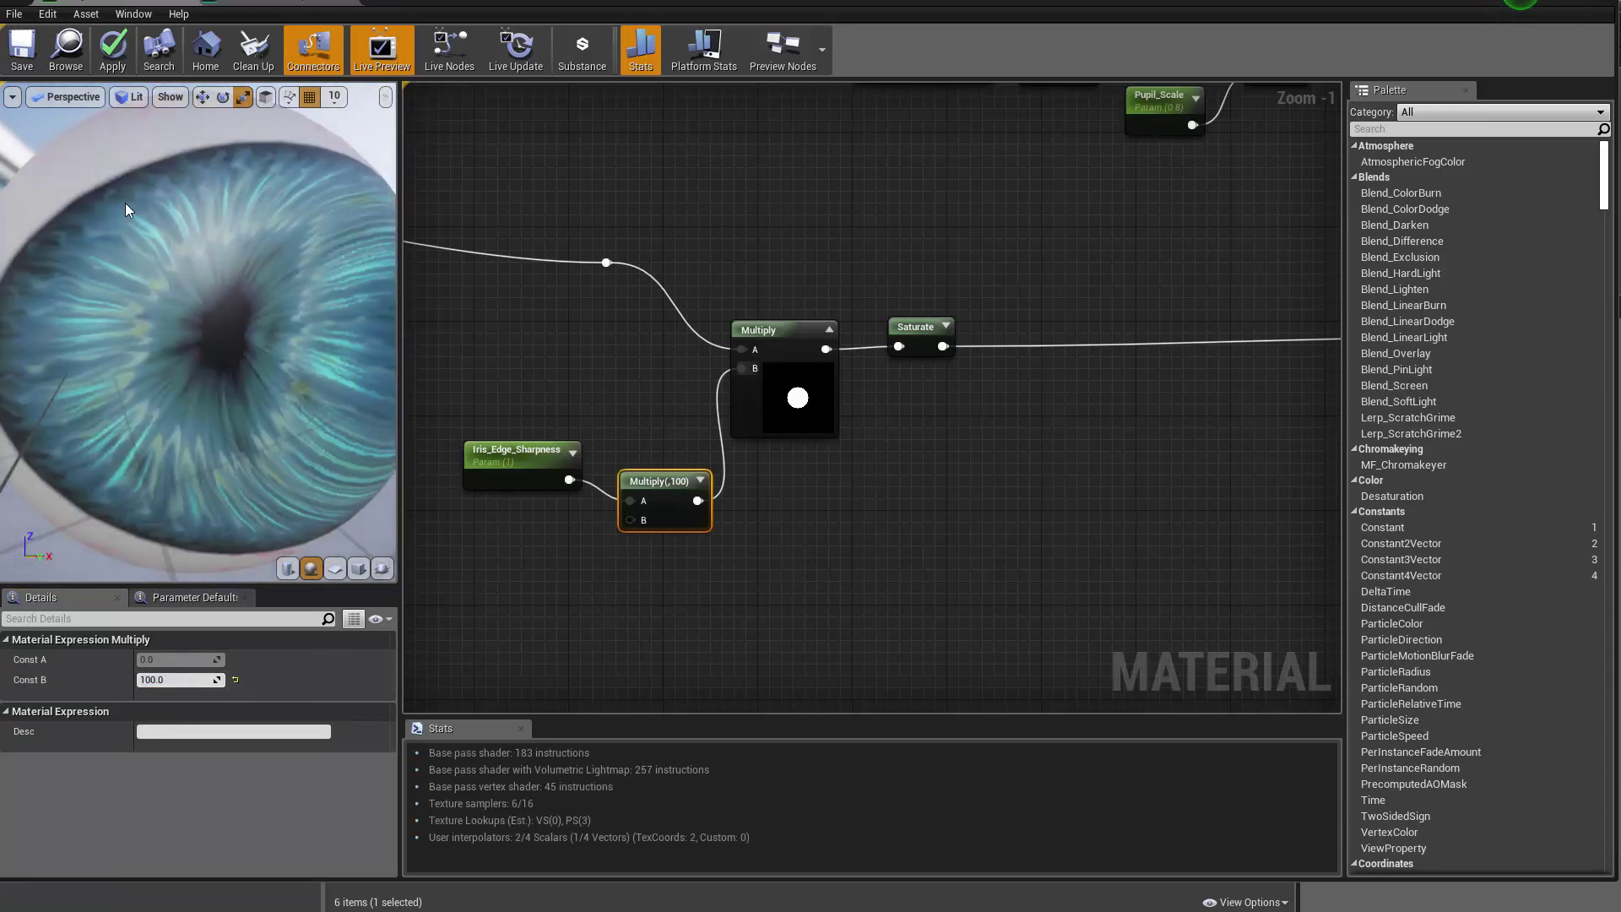
pyautogui.click(507, 473)
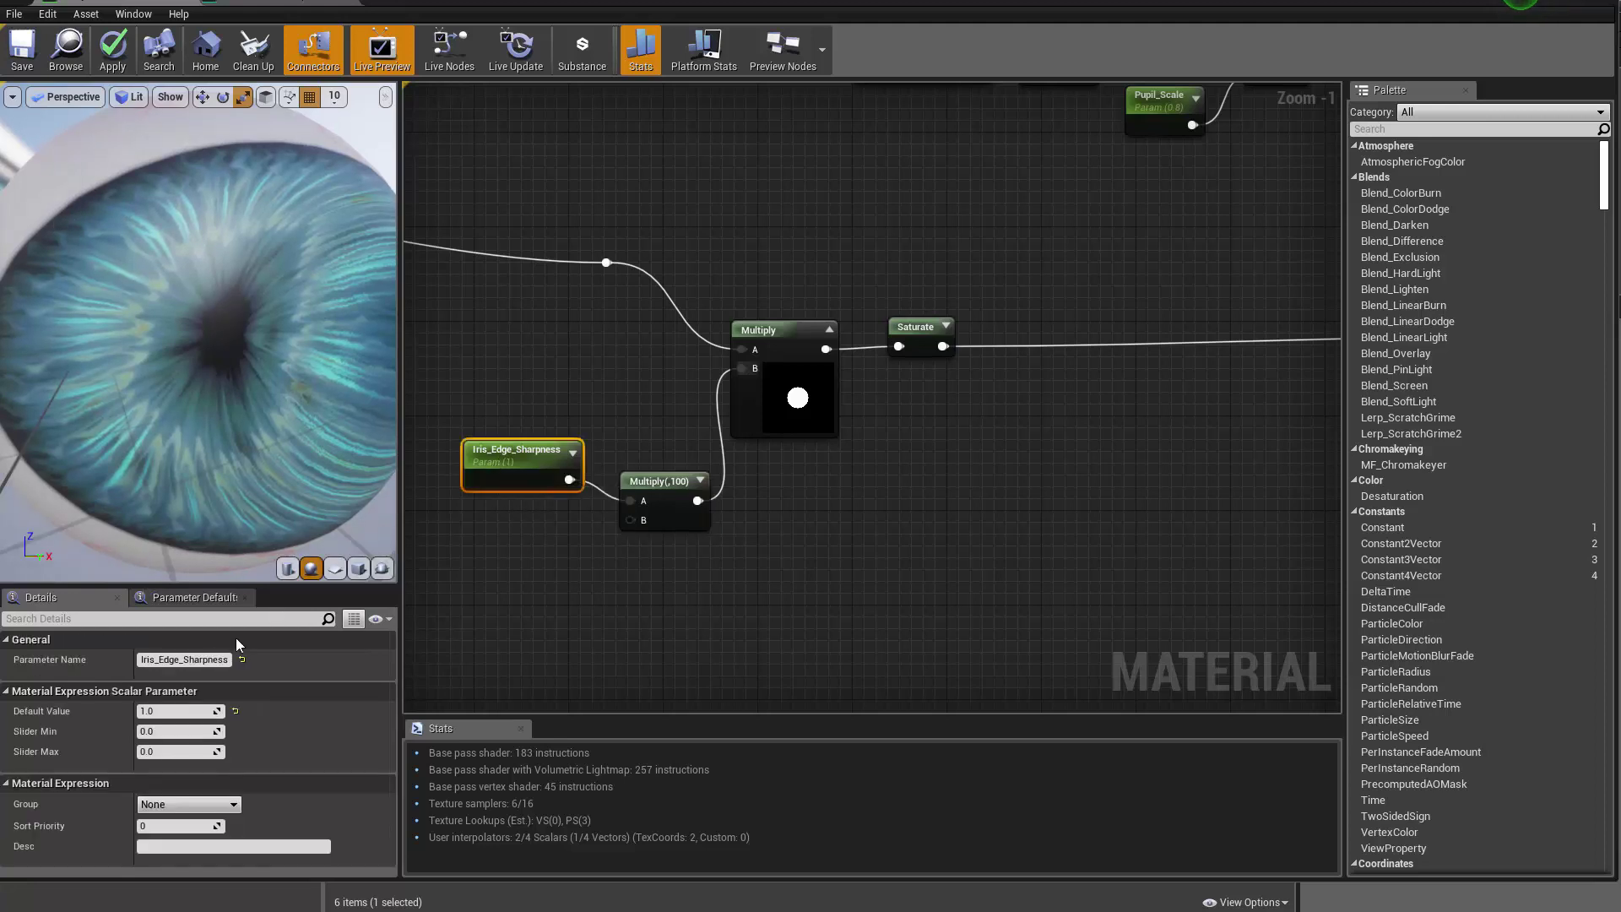
pyautogui.click(173, 752)
pyautogui.write('1')
pyautogui.press('Return')
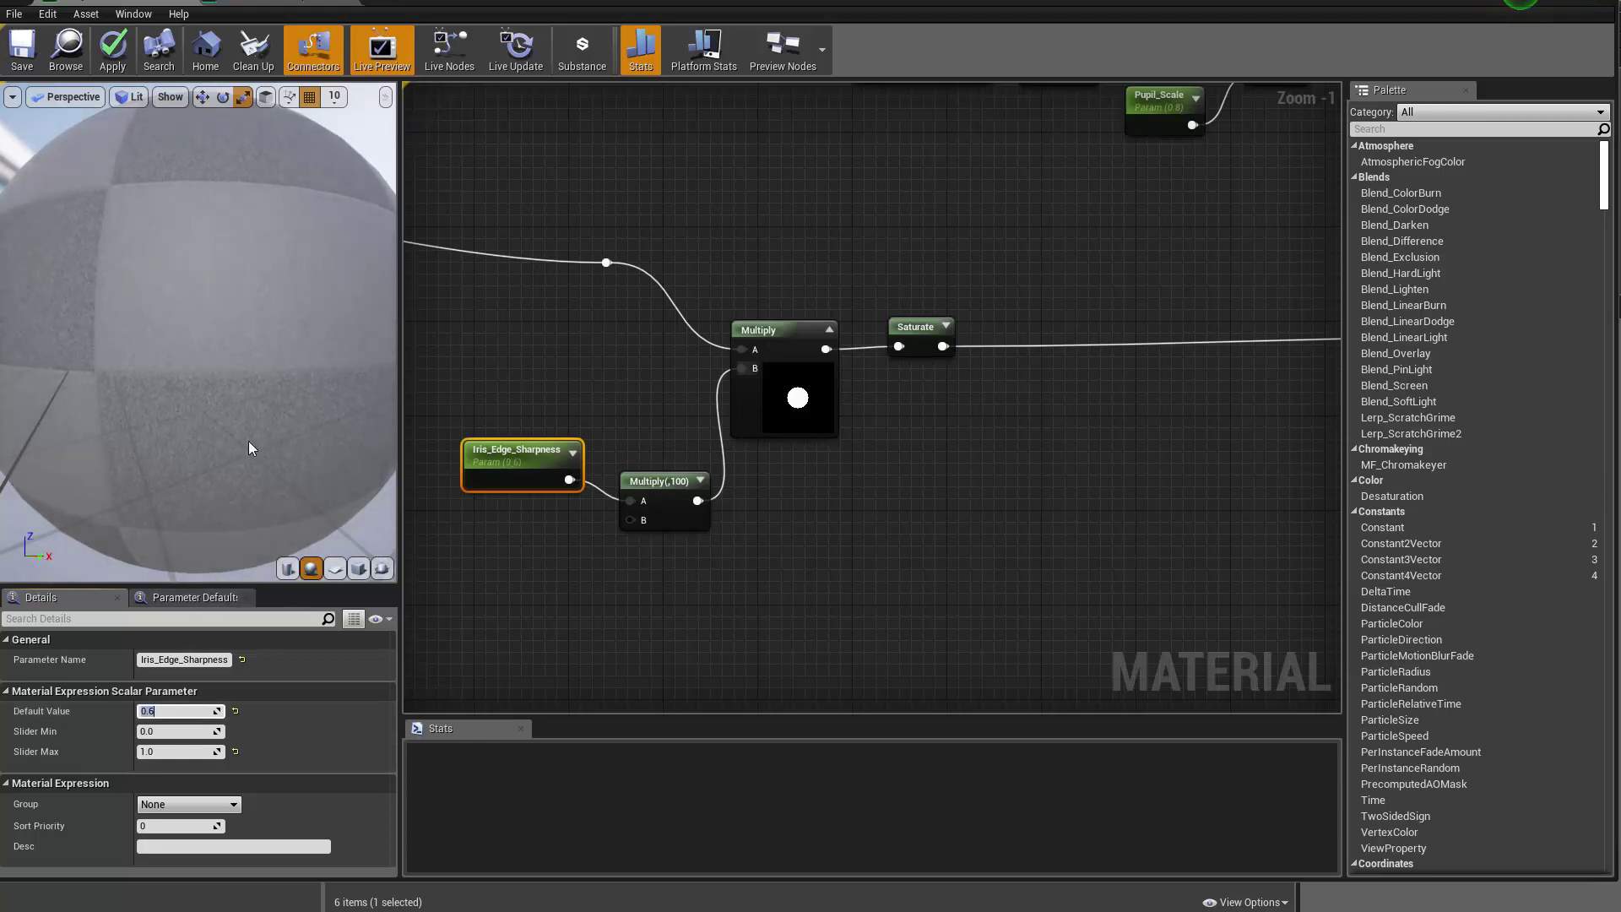
pyautogui.moveTo(248, 441); pyautogui.dragTo(244, 450)
pyautogui.scroll(-3, 243, 449)
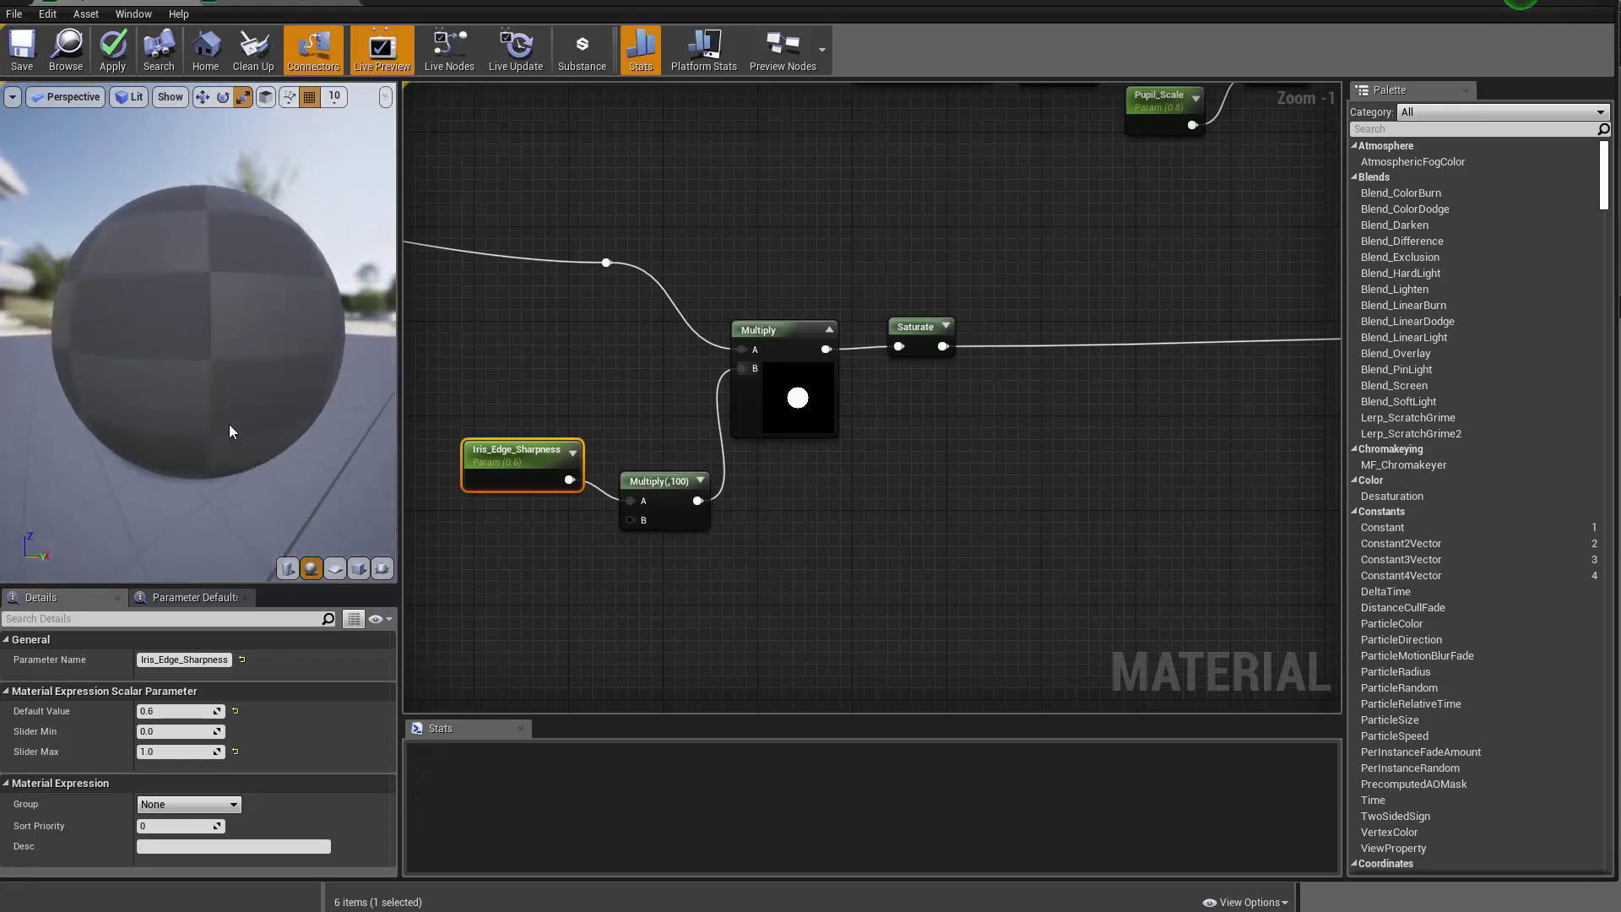
pyautogui.scroll(2, 230, 426)
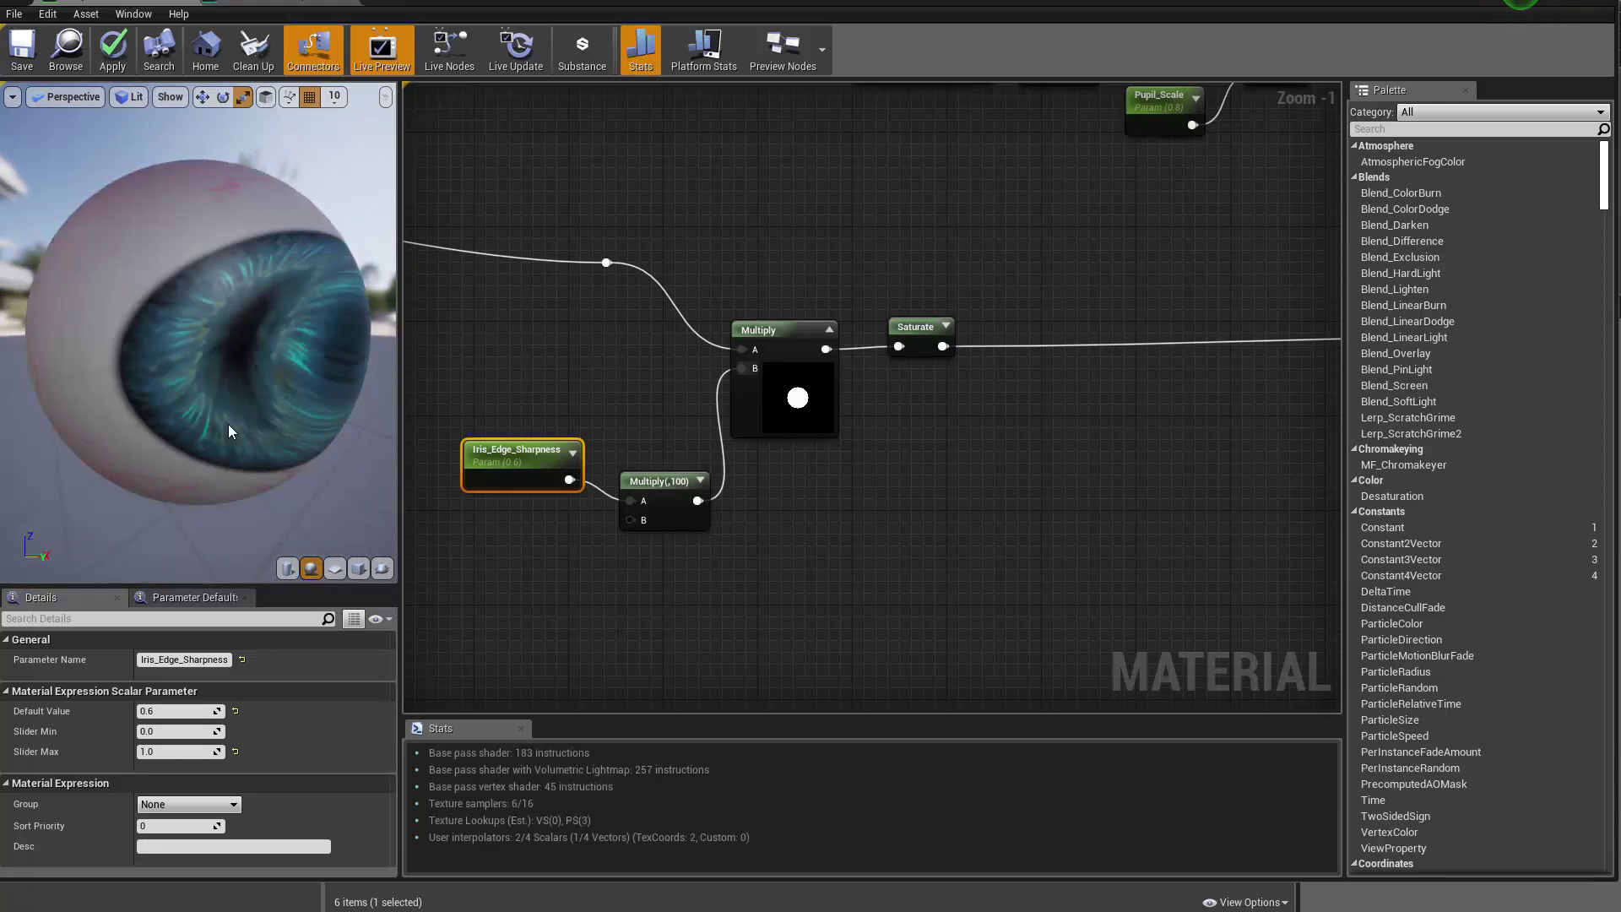
# Set Iris_Edge_Sharpness's default value to 0.1 and inspect the iris edge on the preview sphere from several angles and distances
pyautogui.click(170, 712)
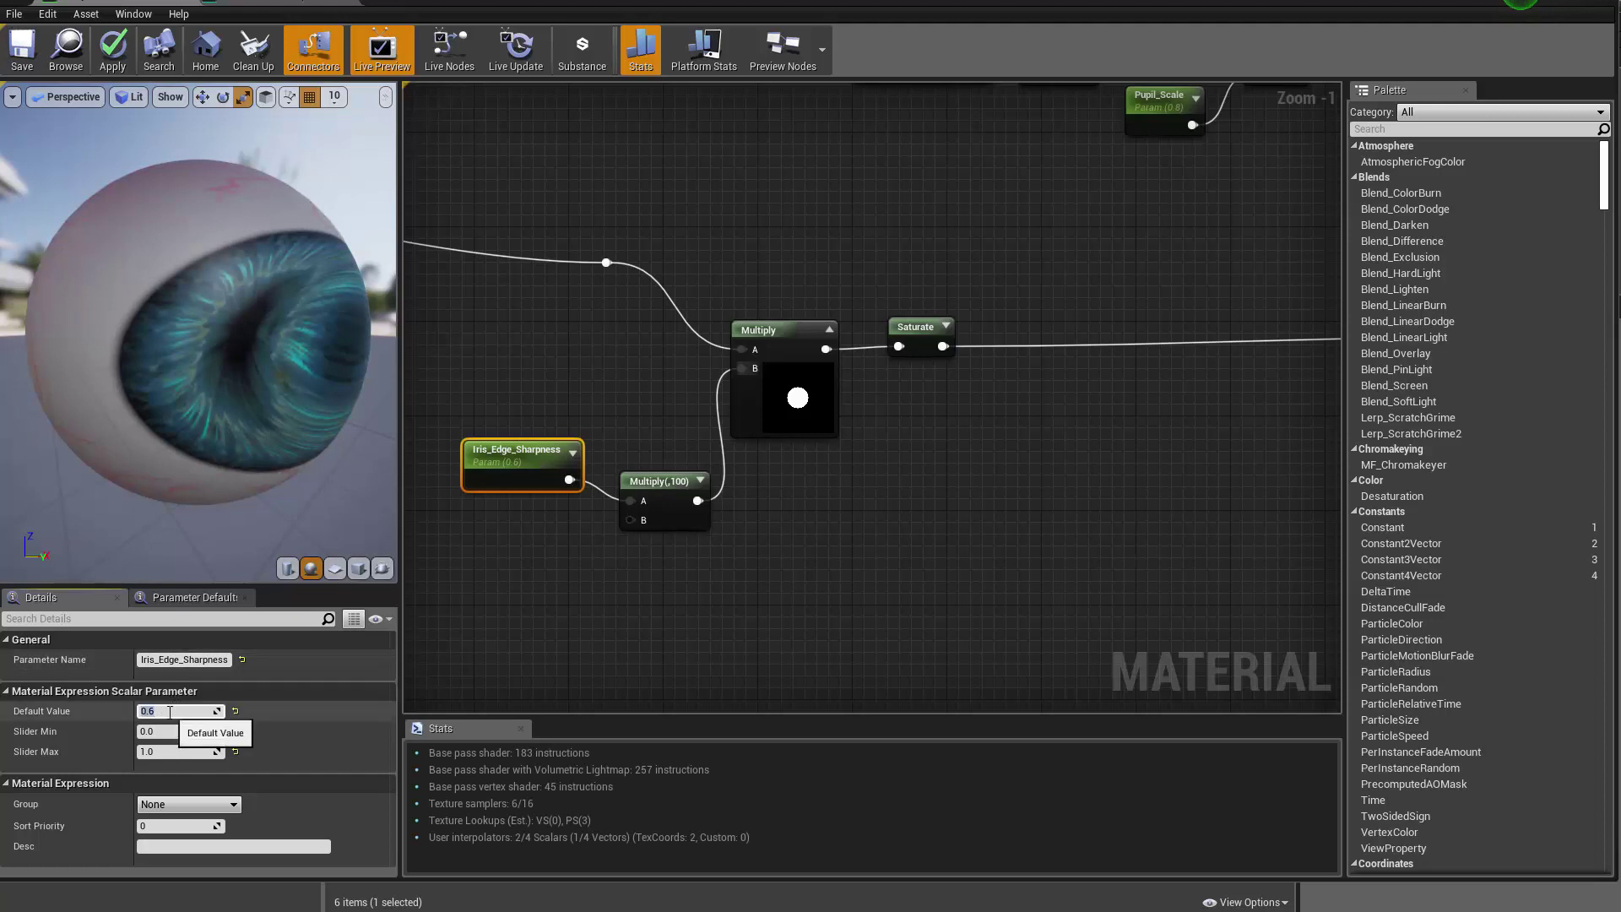
pyautogui.press('Return')
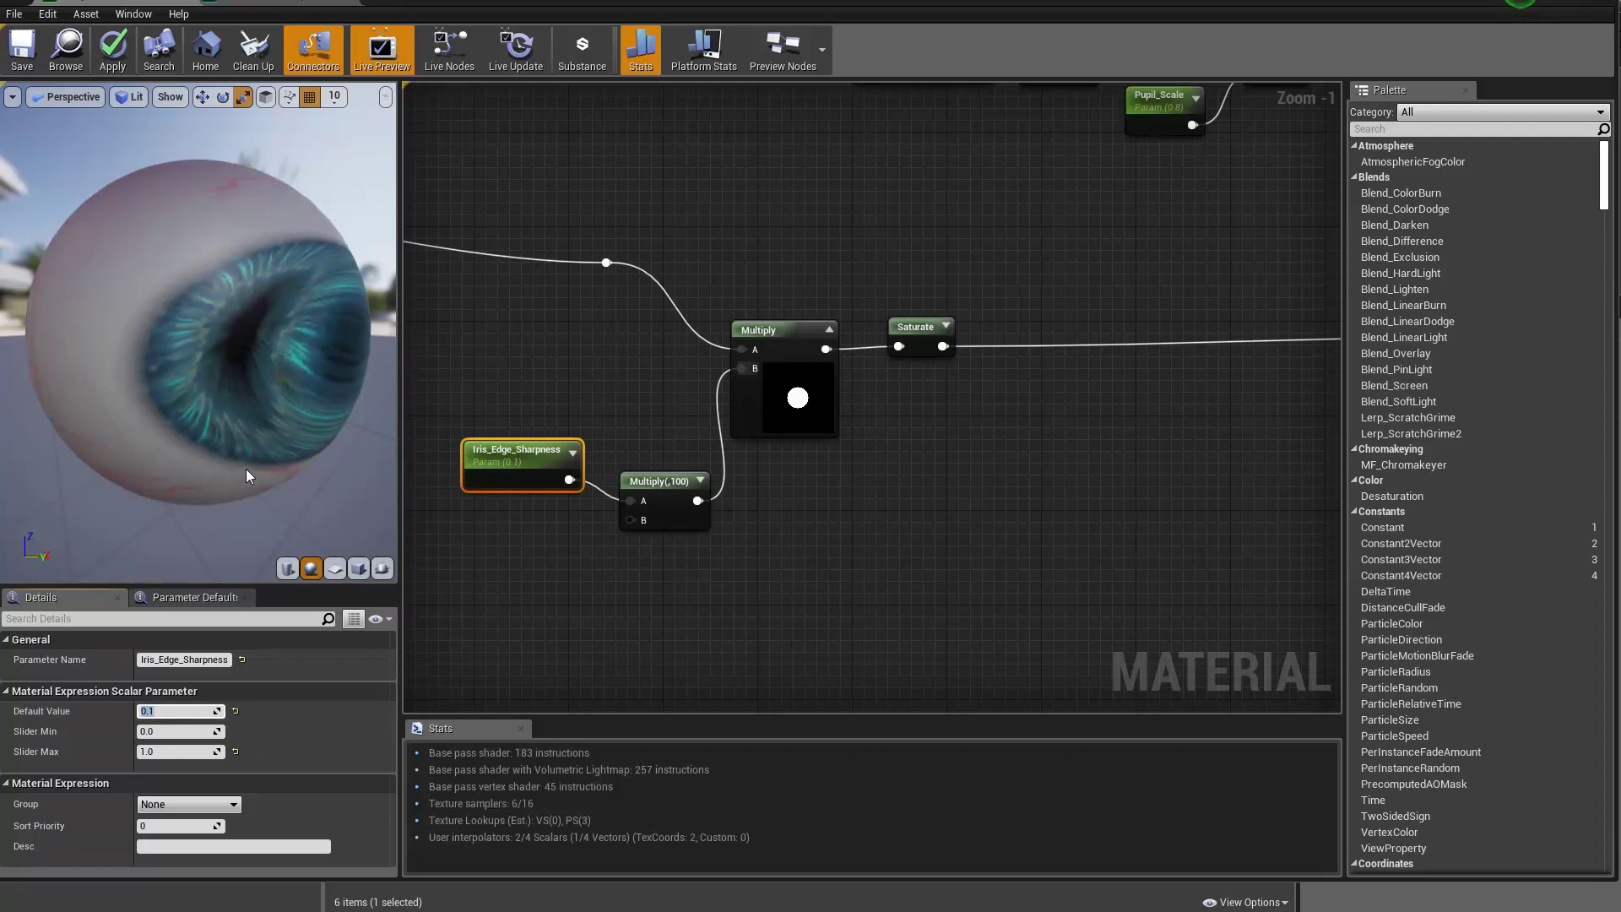
pyautogui.moveTo(242, 469); pyautogui.dragTo(256, 469)
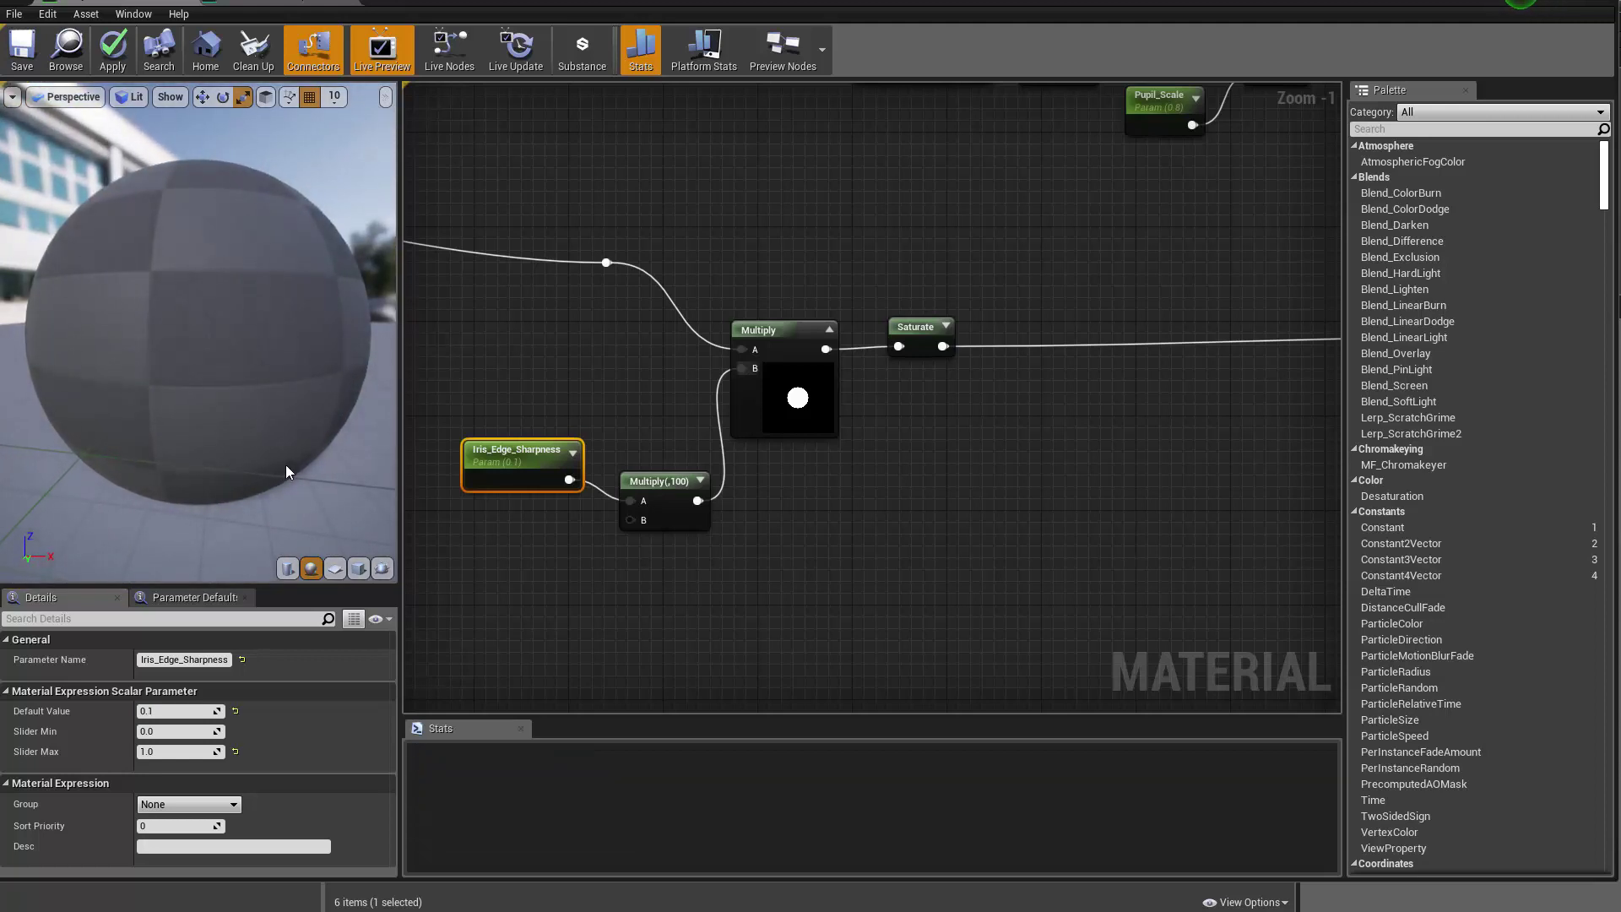
pyautogui.moveTo(263, 440); pyautogui.dragTo(270, 388)
pyautogui.scroll(-6, 213, 460)
pyautogui.moveTo(214, 461); pyautogui.dragTo(236, 354)
pyautogui.scroll(6, 220, 354)
pyautogui.moveTo(232, 428); pyautogui.dragTo(246, 303)
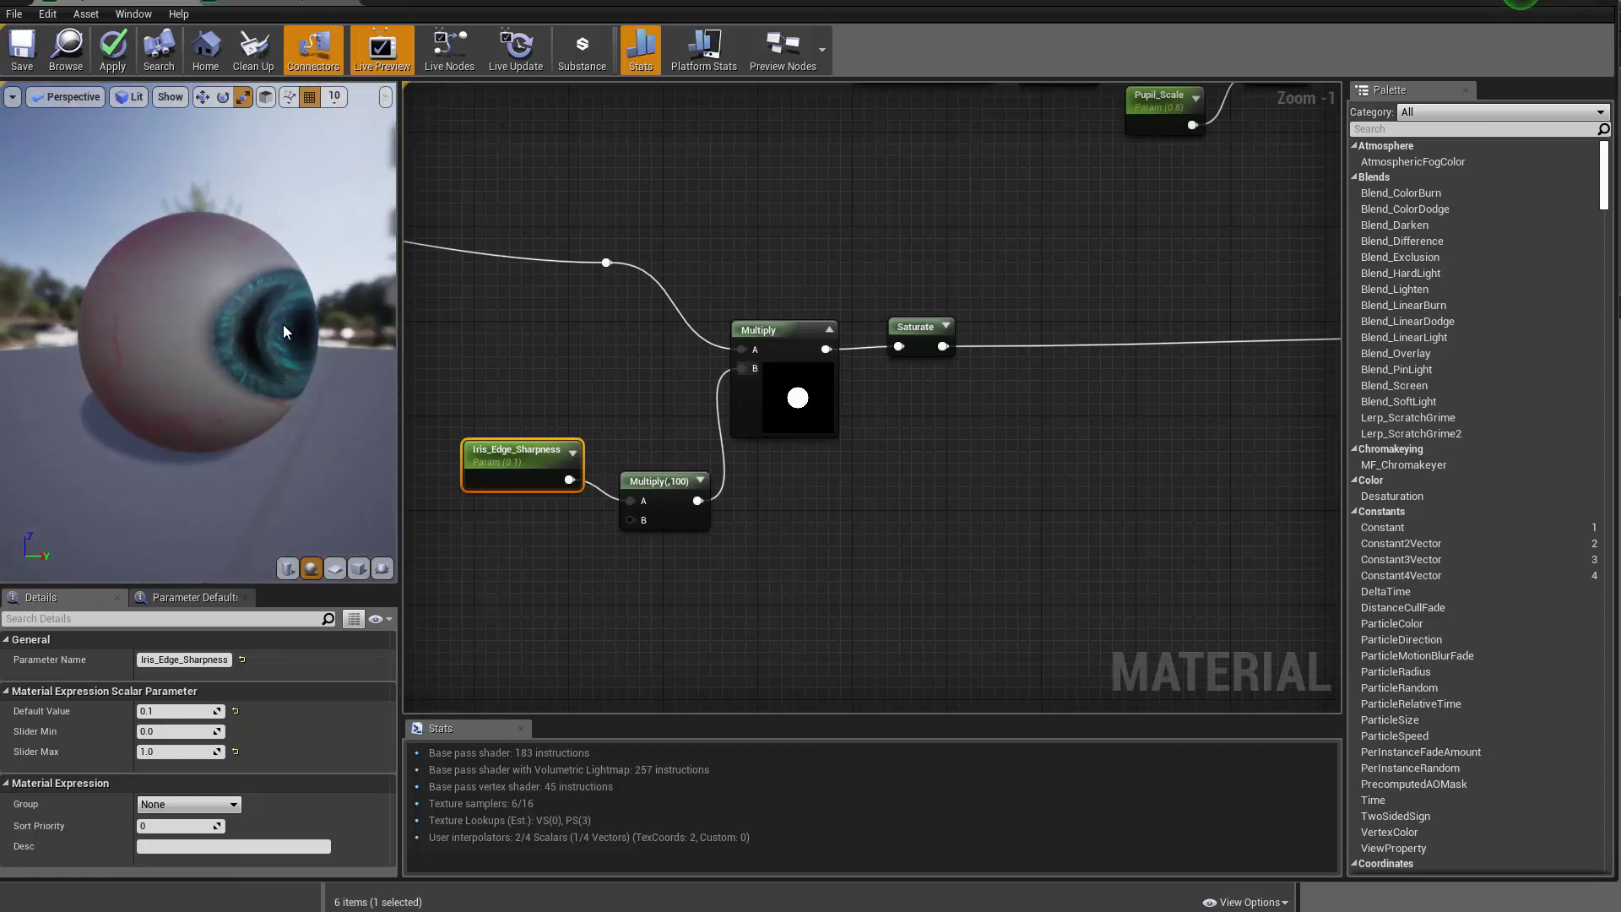
# Insert a Multiply node between the RadialGradientExponential output and the A input of the Divide node
pyautogui.scroll(-4, 463, 378)
pyautogui.moveTo(463, 378); pyautogui.dragTo(877, 431, button='right')
pyautogui.scroll(2, 876, 430)
pyautogui.moveTo(615, 454); pyautogui.dragTo(1288, 461, button='right')
pyautogui.scroll(-3, 707, 467)
pyautogui.moveTo(706, 467); pyautogui.dragTo(732, 470, button='right')
pyautogui.scroll(6, 882, 448)
pyautogui.moveTo(859, 386); pyautogui.dragTo(656, 454)
pyautogui.click(1068, 382)
pyautogui.moveTo(1068, 380); pyautogui.dragTo(1072, 378)
pyautogui.moveTo(1178, 376); pyautogui.dragTo(1029, 410, button='right')
pyautogui.moveTo(1066, 333); pyautogui.dragTo(1080, 331)
pyautogui.click(748, 378)
pyautogui.moveTo(758, 377); pyautogui.dragTo(745, 377, button='right')
pyautogui.click(732, 364)
pyautogui.moveTo(568, 428); pyautogui.dragTo(886, 427)
pyautogui.moveTo(785, 379); pyautogui.dragTo(781, 332)
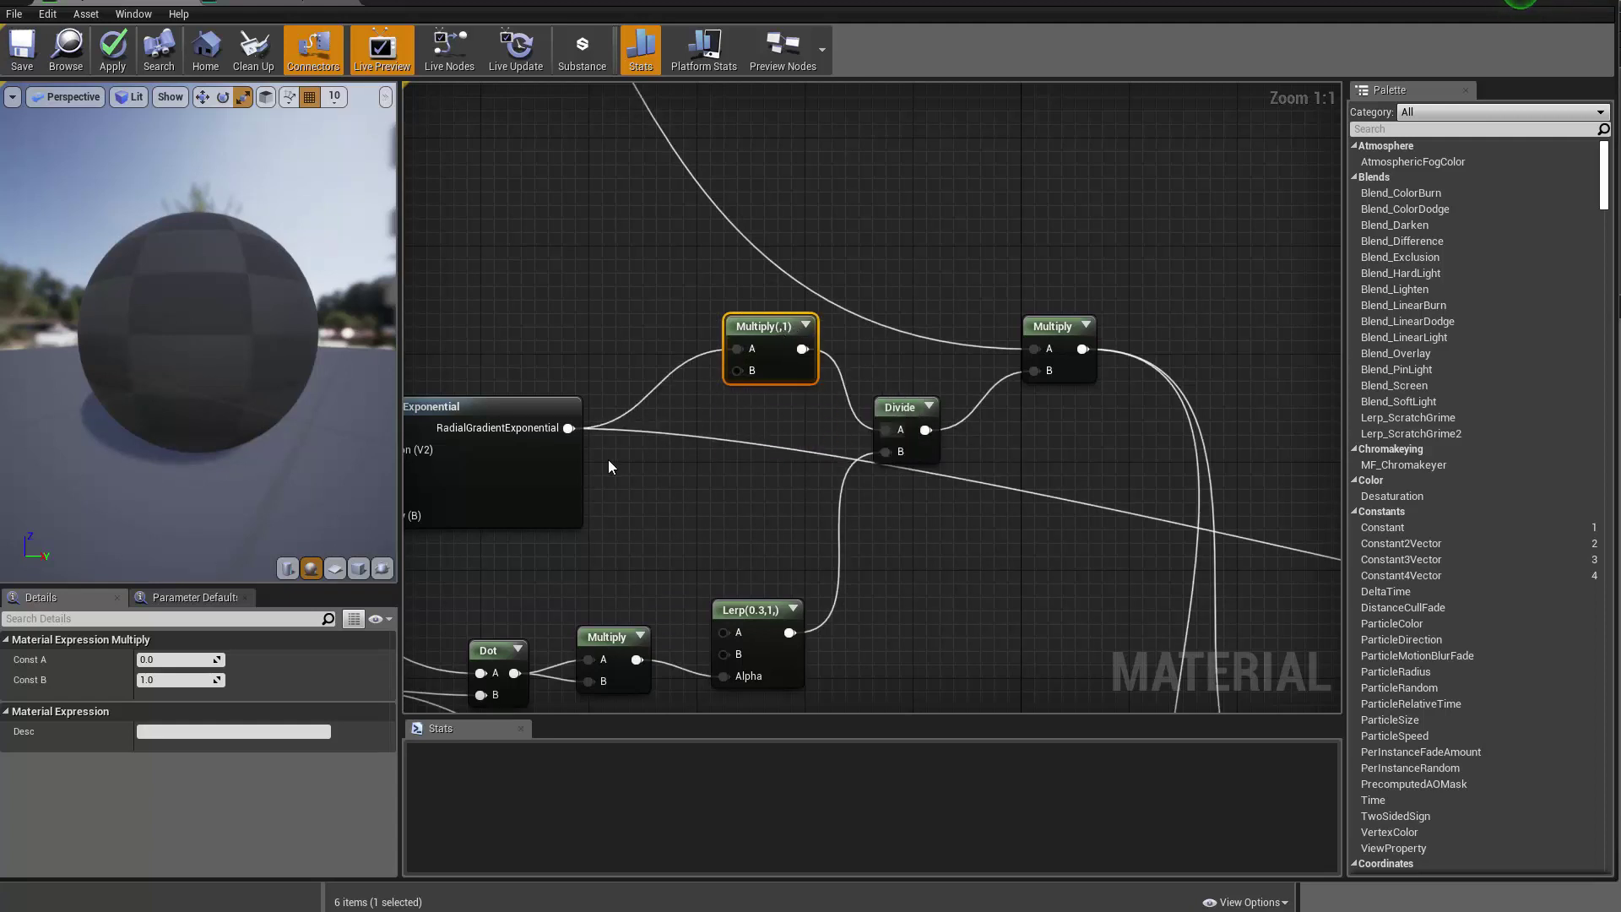
# Add a scalar parameter named Iris_Depth and connect it to the new Multiply node's B input
pyautogui.moveTo(676, 479); pyautogui.dragTo(727, 496, button='right')
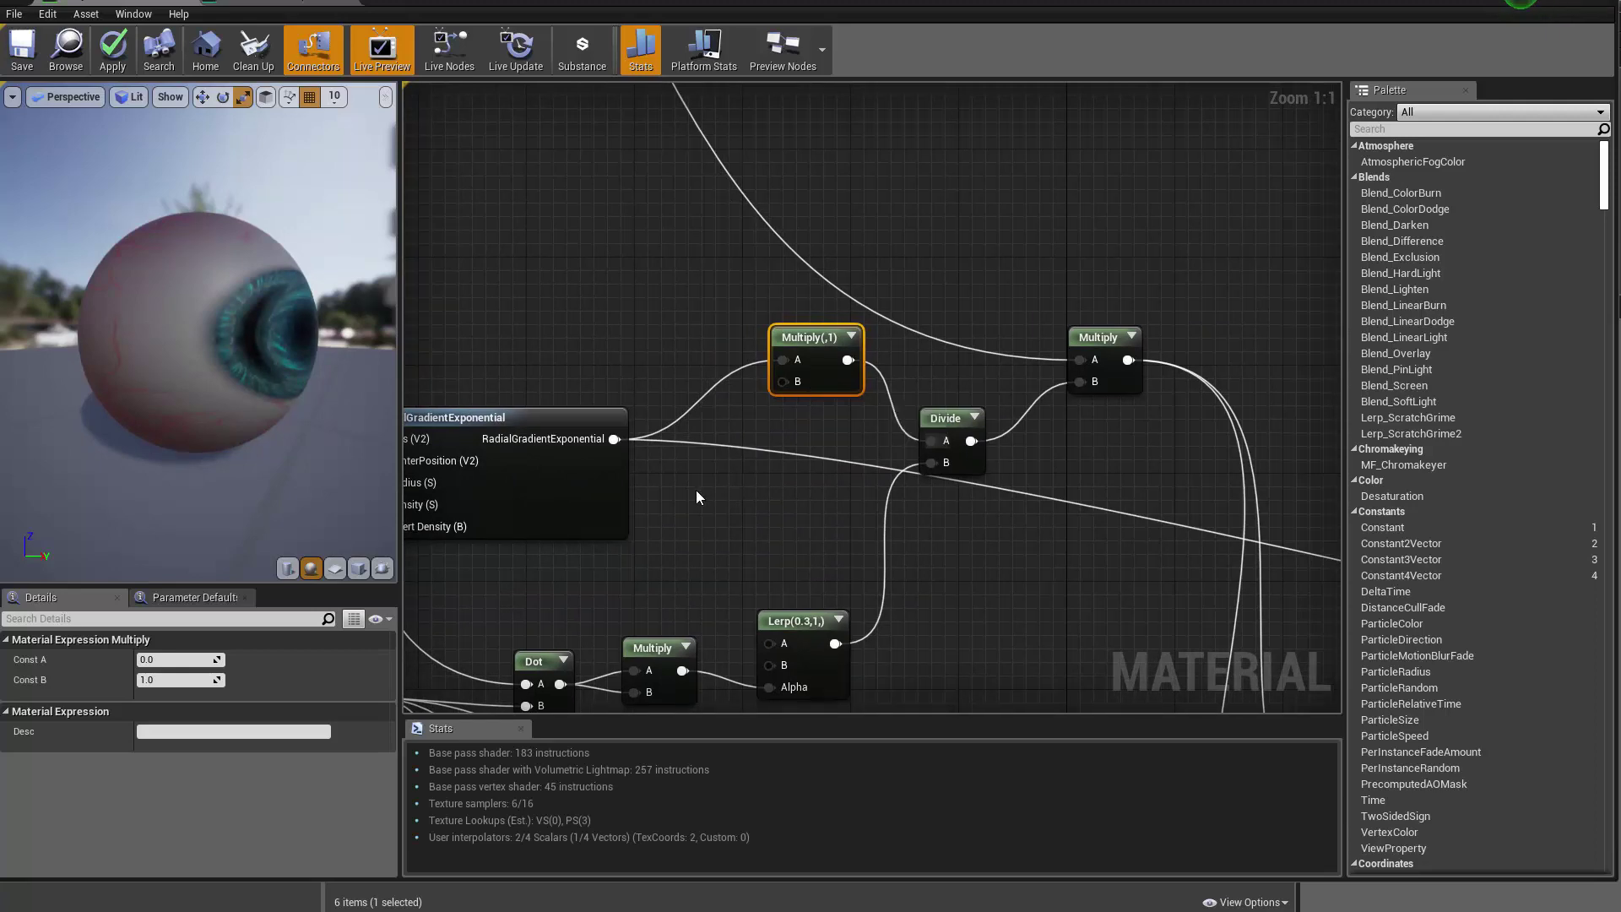
pyautogui.click(696, 490)
pyautogui.moveTo(763, 535); pyautogui.dragTo(783, 381)
pyautogui.click(176, 662)
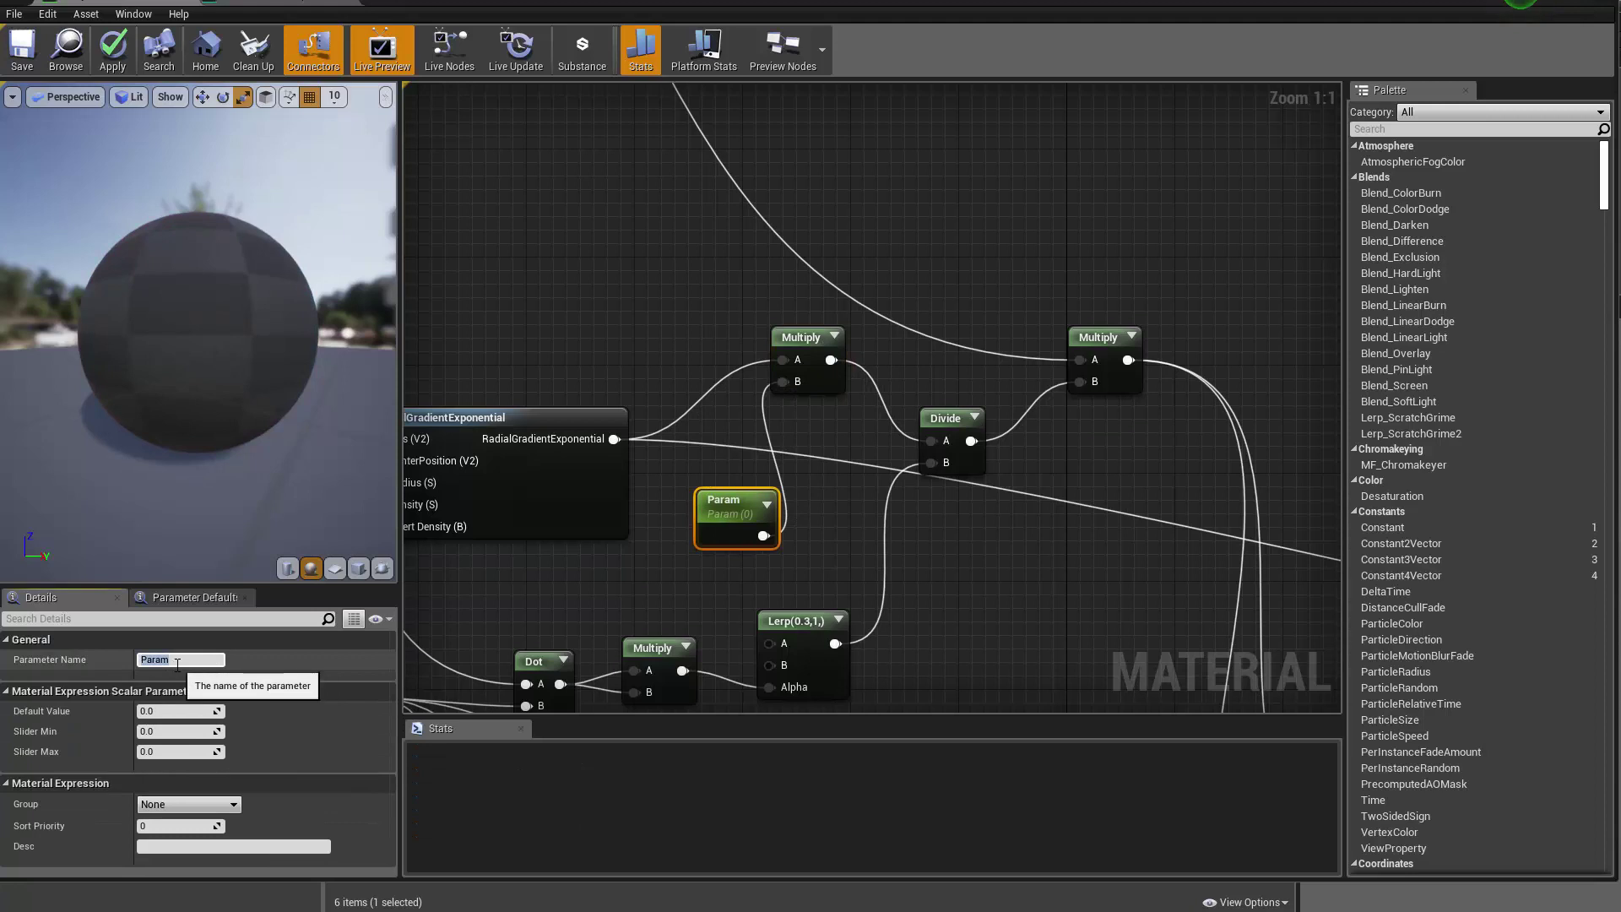
pyautogui.write('Iris_d')
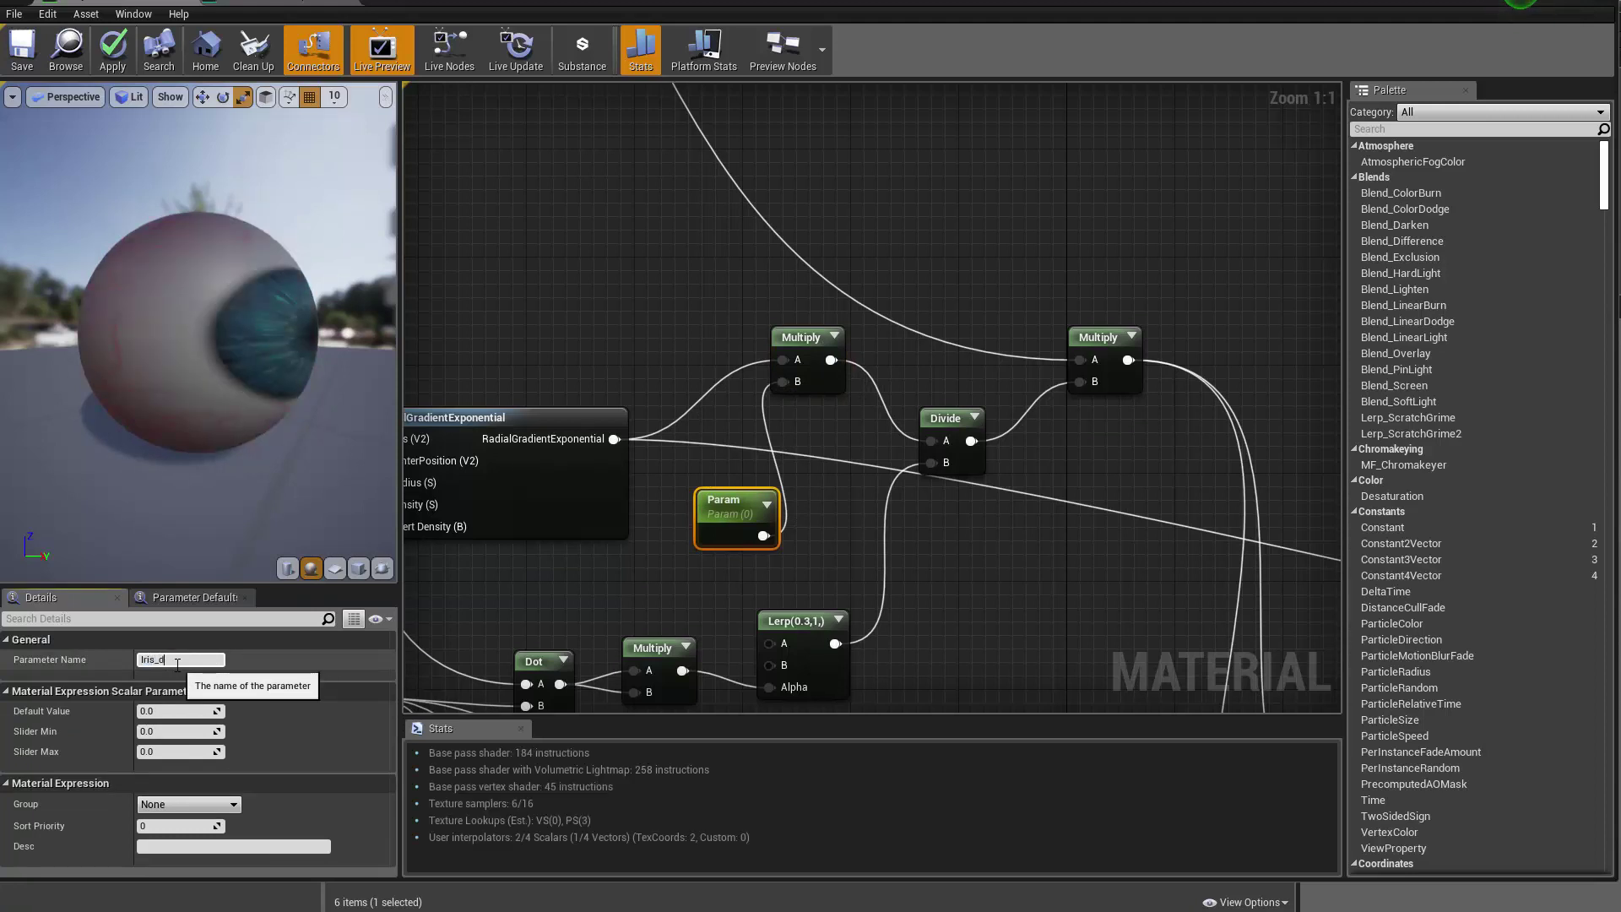
pyautogui.write('epth')
pyautogui.press('Return')
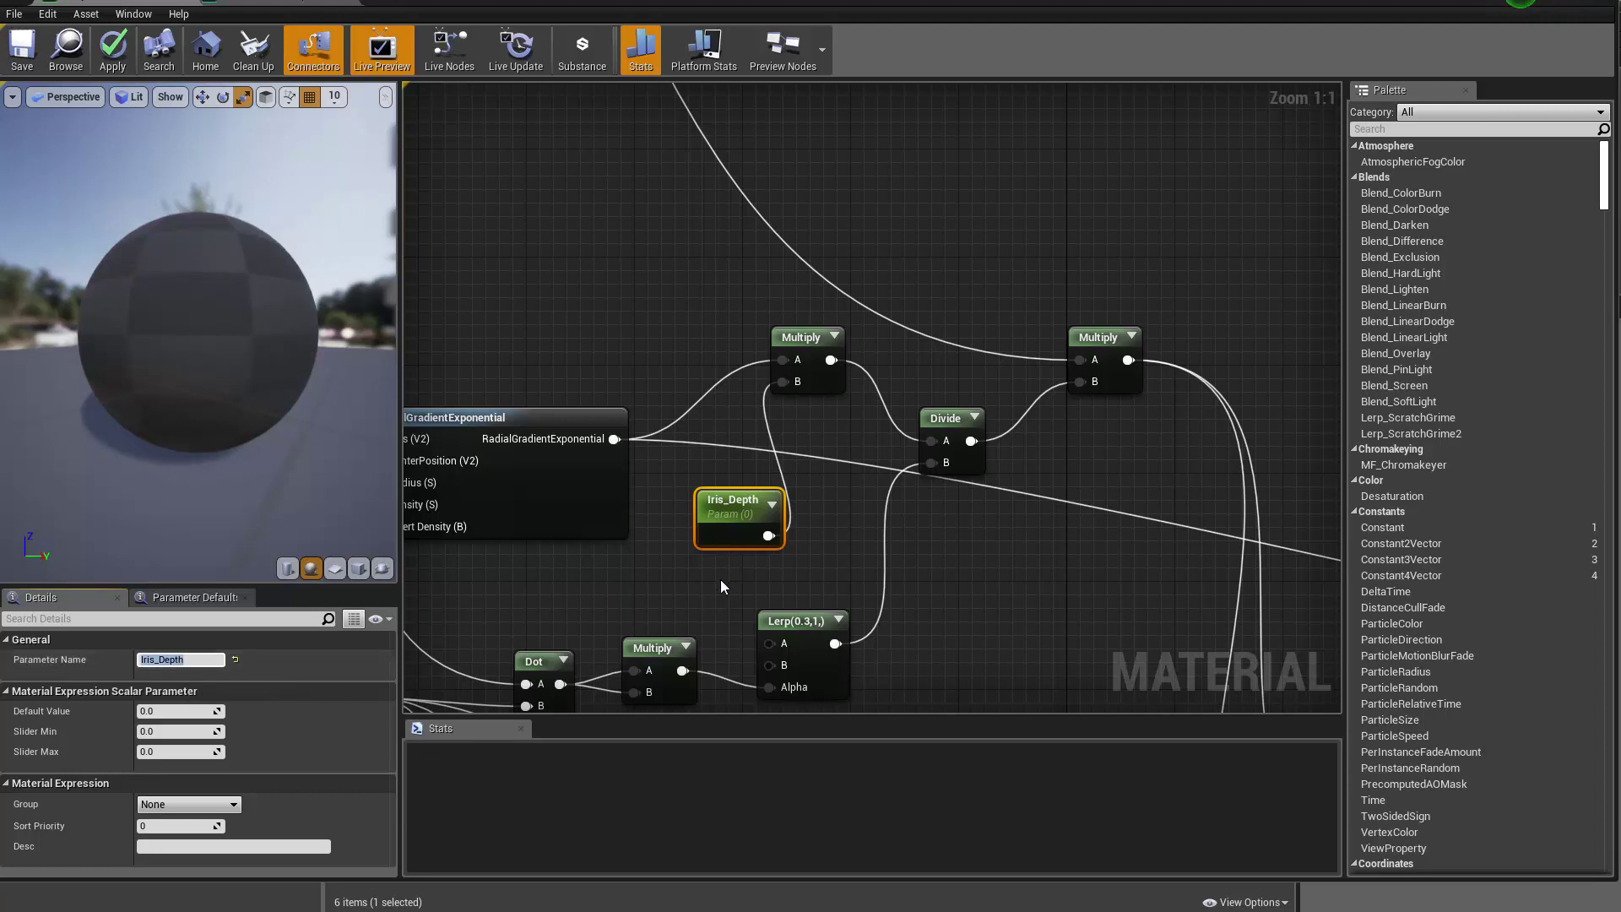
# Set Iris_Depth's Slider Min to 1, apply the material and inspect the iris on the preview sphere
pyautogui.click(173, 732)
pyautogui.write('1')
pyautogui.press('Return')
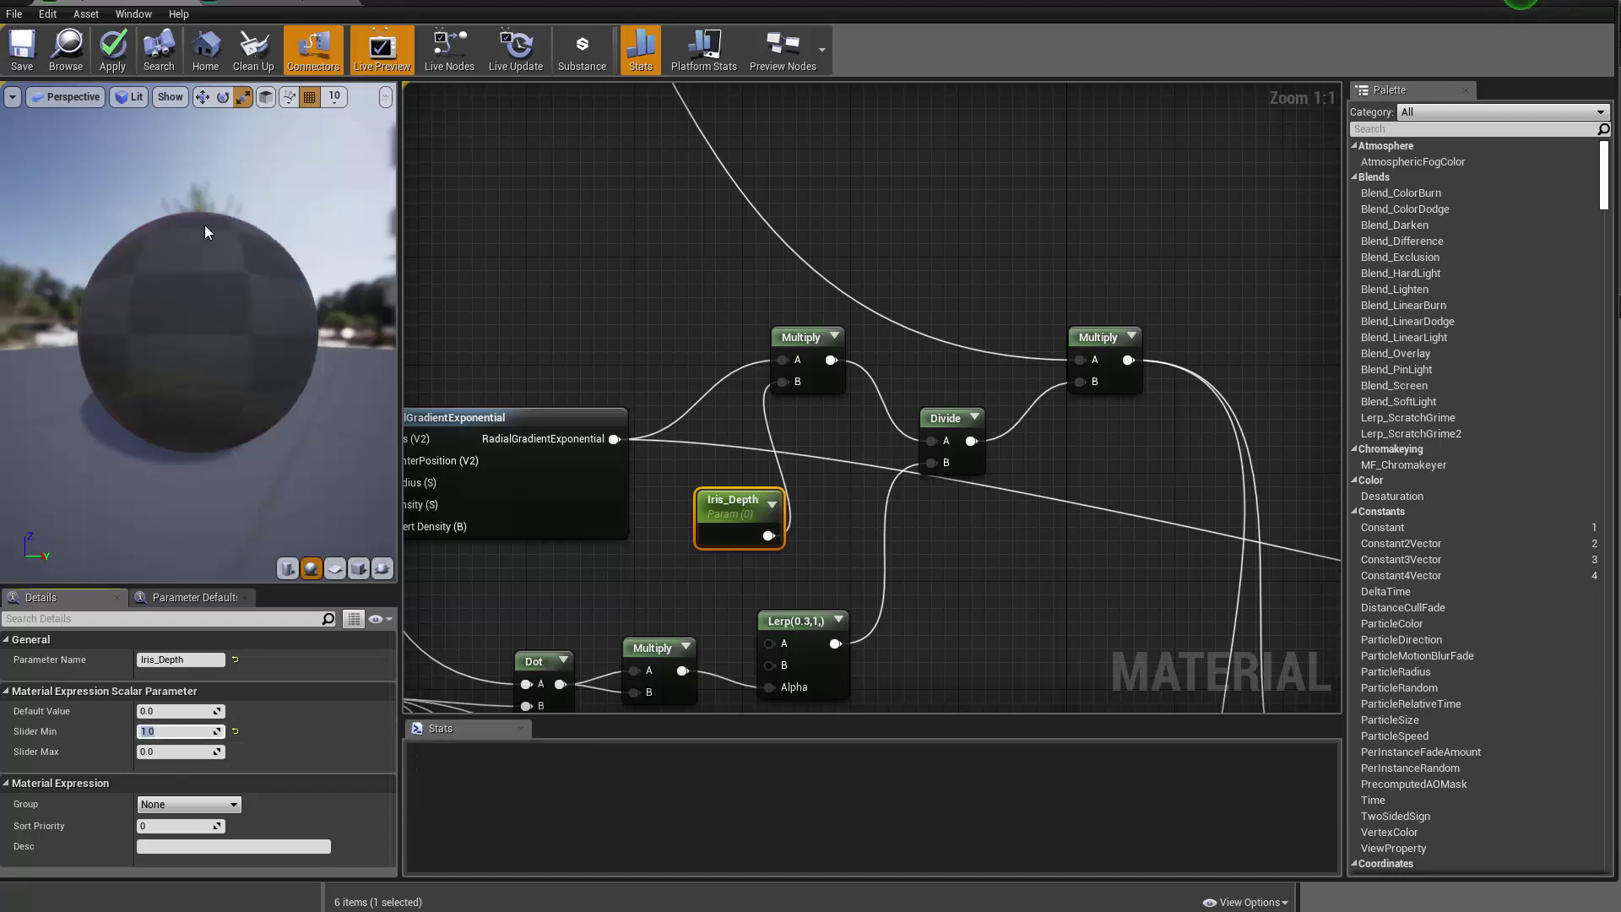
pyautogui.click(112, 51)
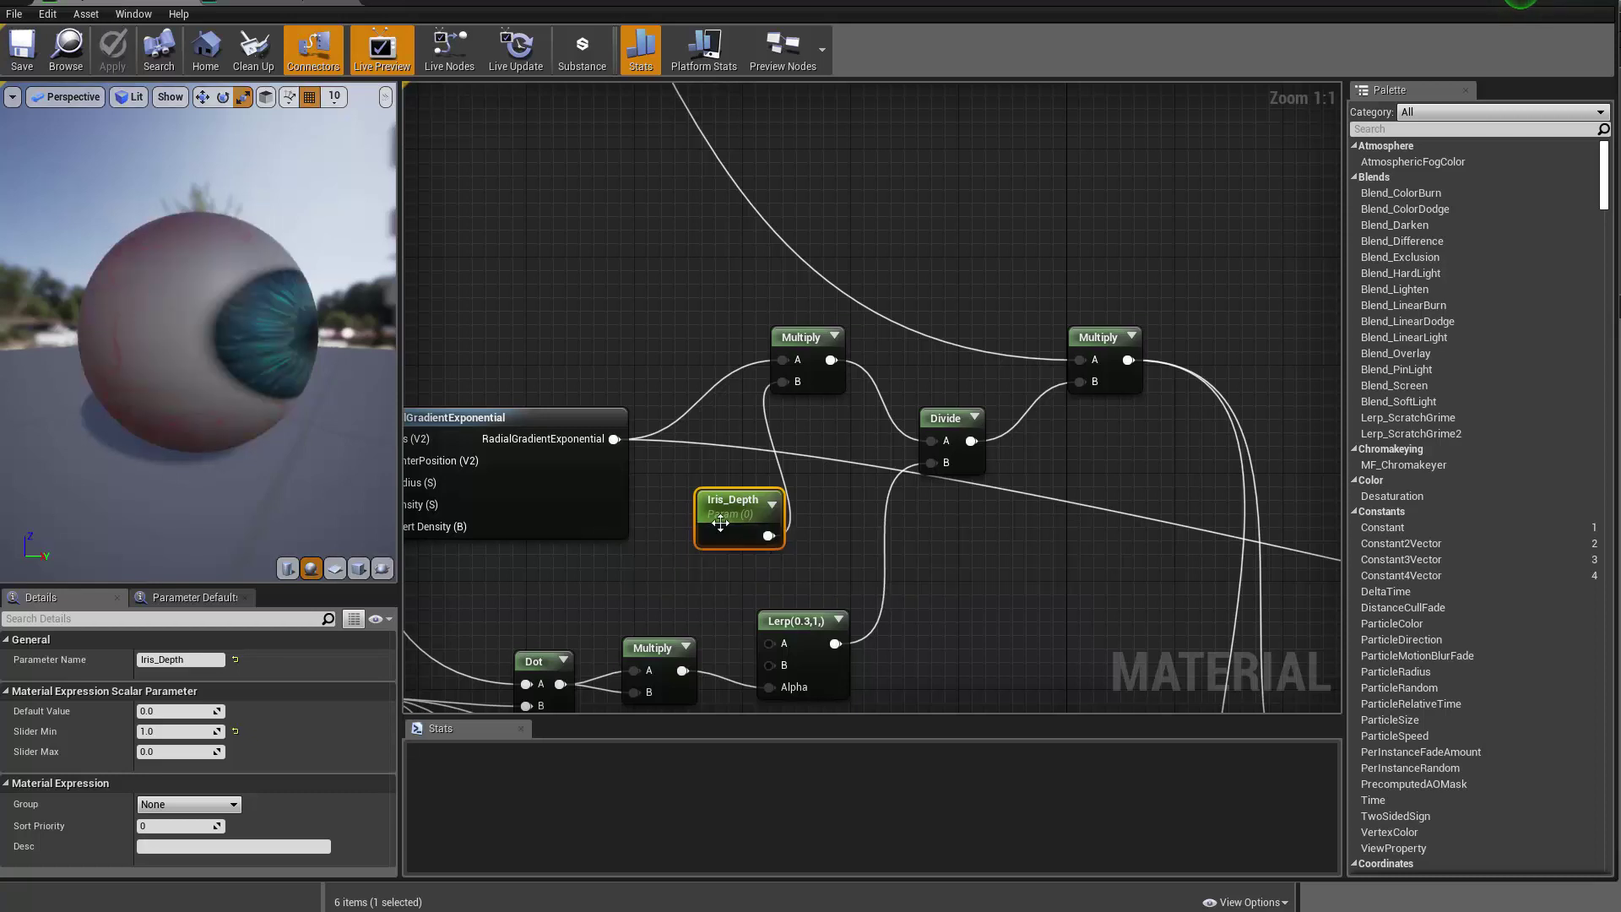
pyautogui.moveTo(710, 520); pyautogui.dragTo(663, 546)
pyautogui.moveTo(300, 372); pyautogui.dragTo(245, 456)
pyautogui.moveTo(198, 371); pyautogui.dragTo(367, 368)
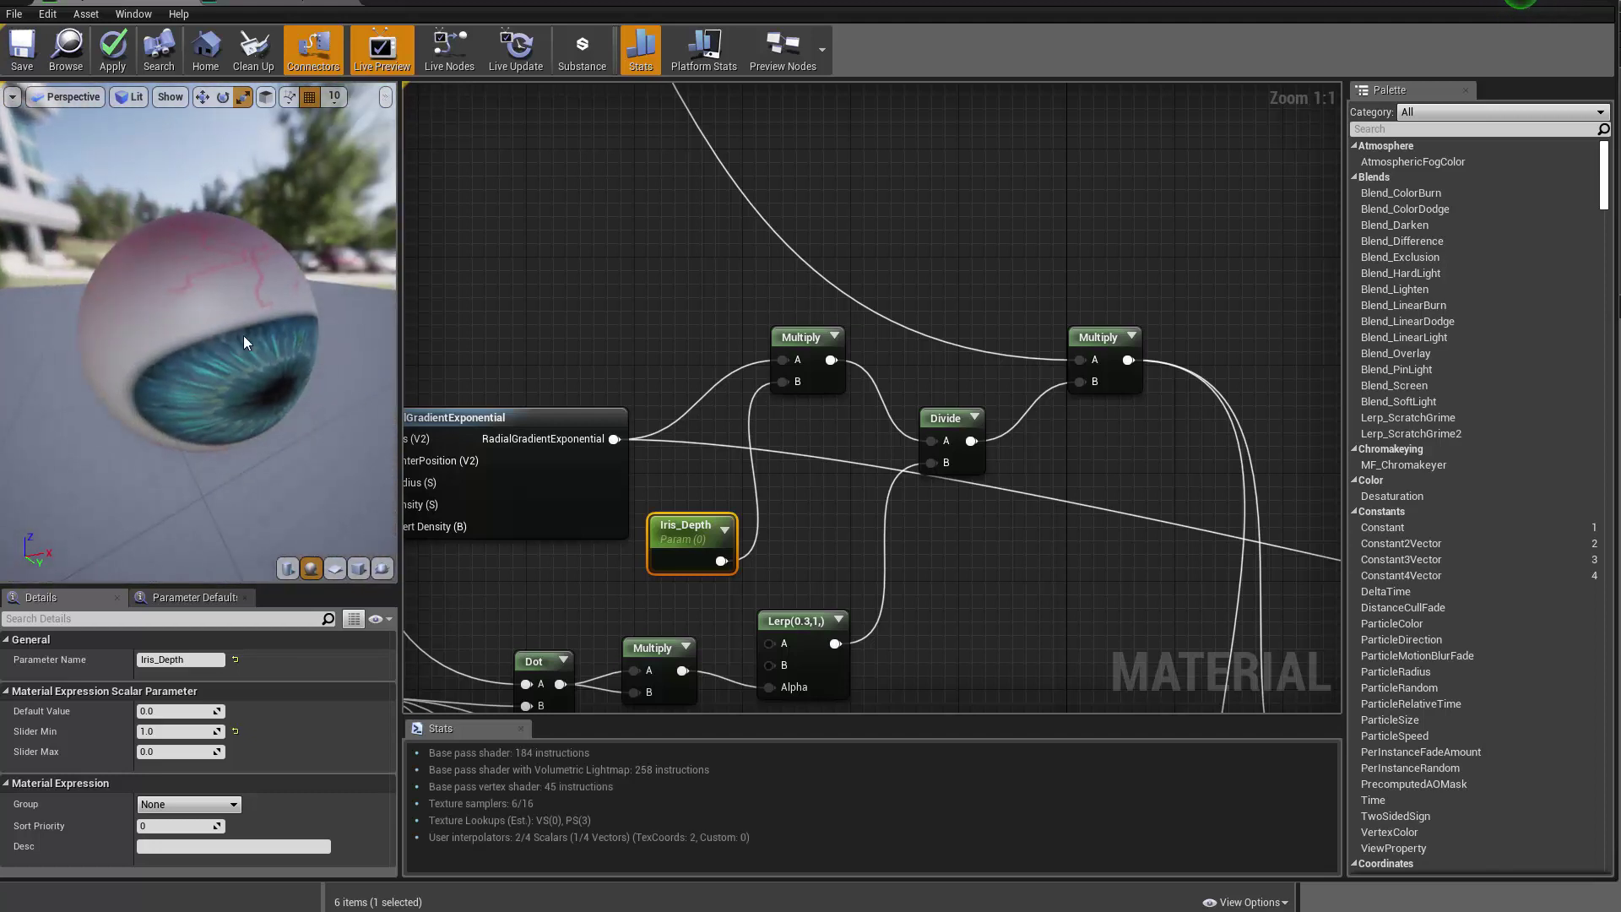
pyautogui.moveTo(204, 424); pyautogui.dragTo(361, 449)
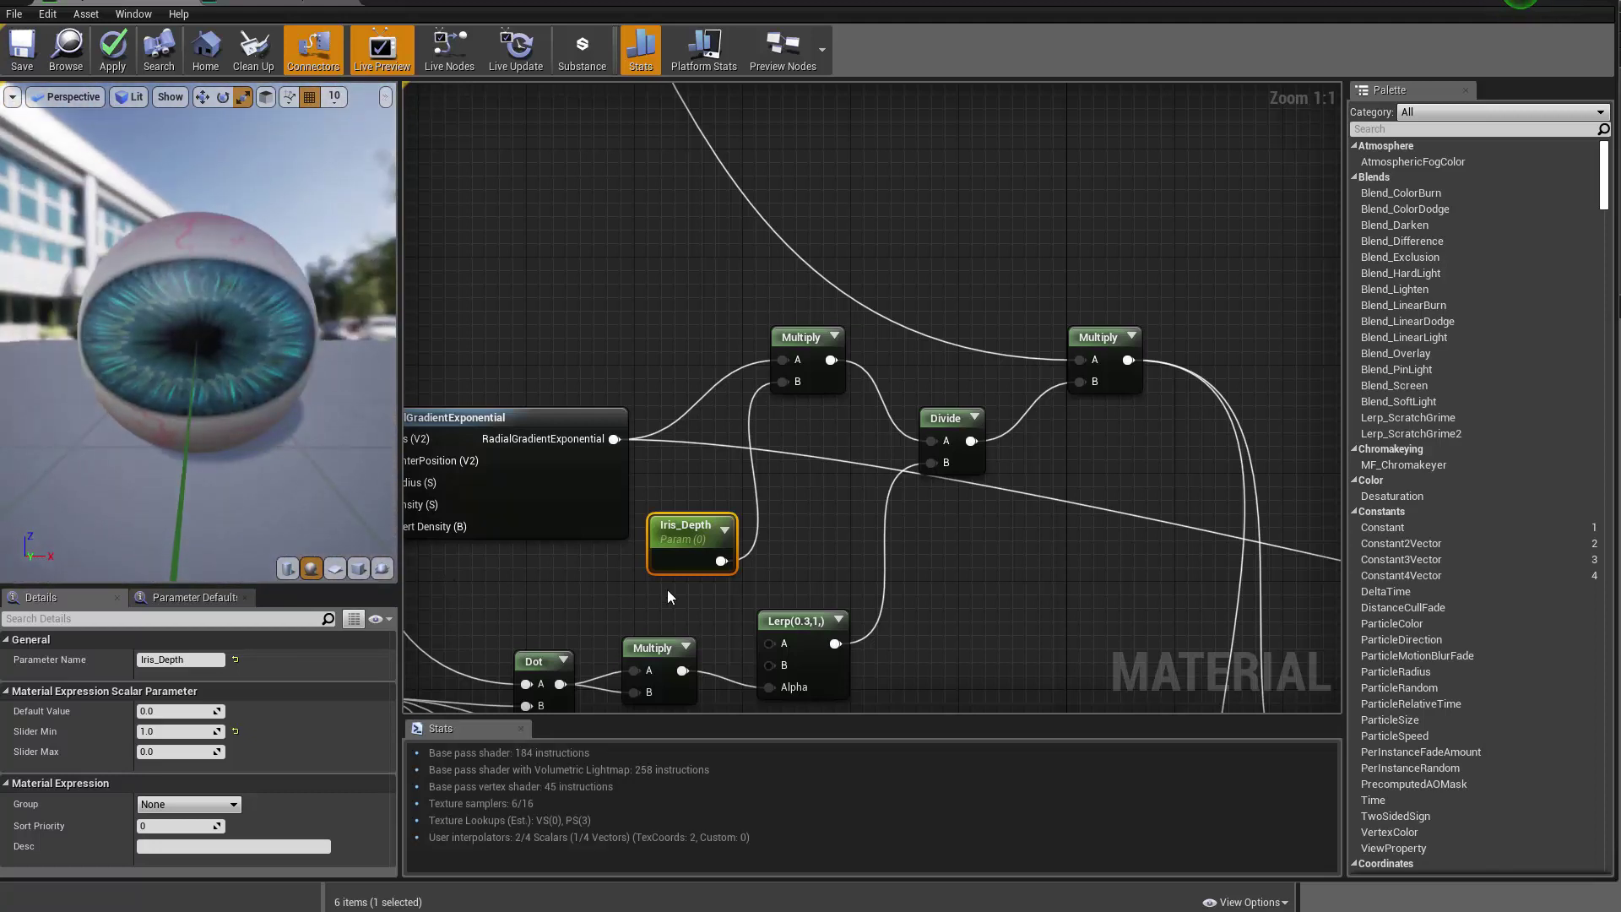
# Set Iris_Depth's default value to 0.5 and check the iris depth on the preview sphere
pyautogui.click(193, 712)
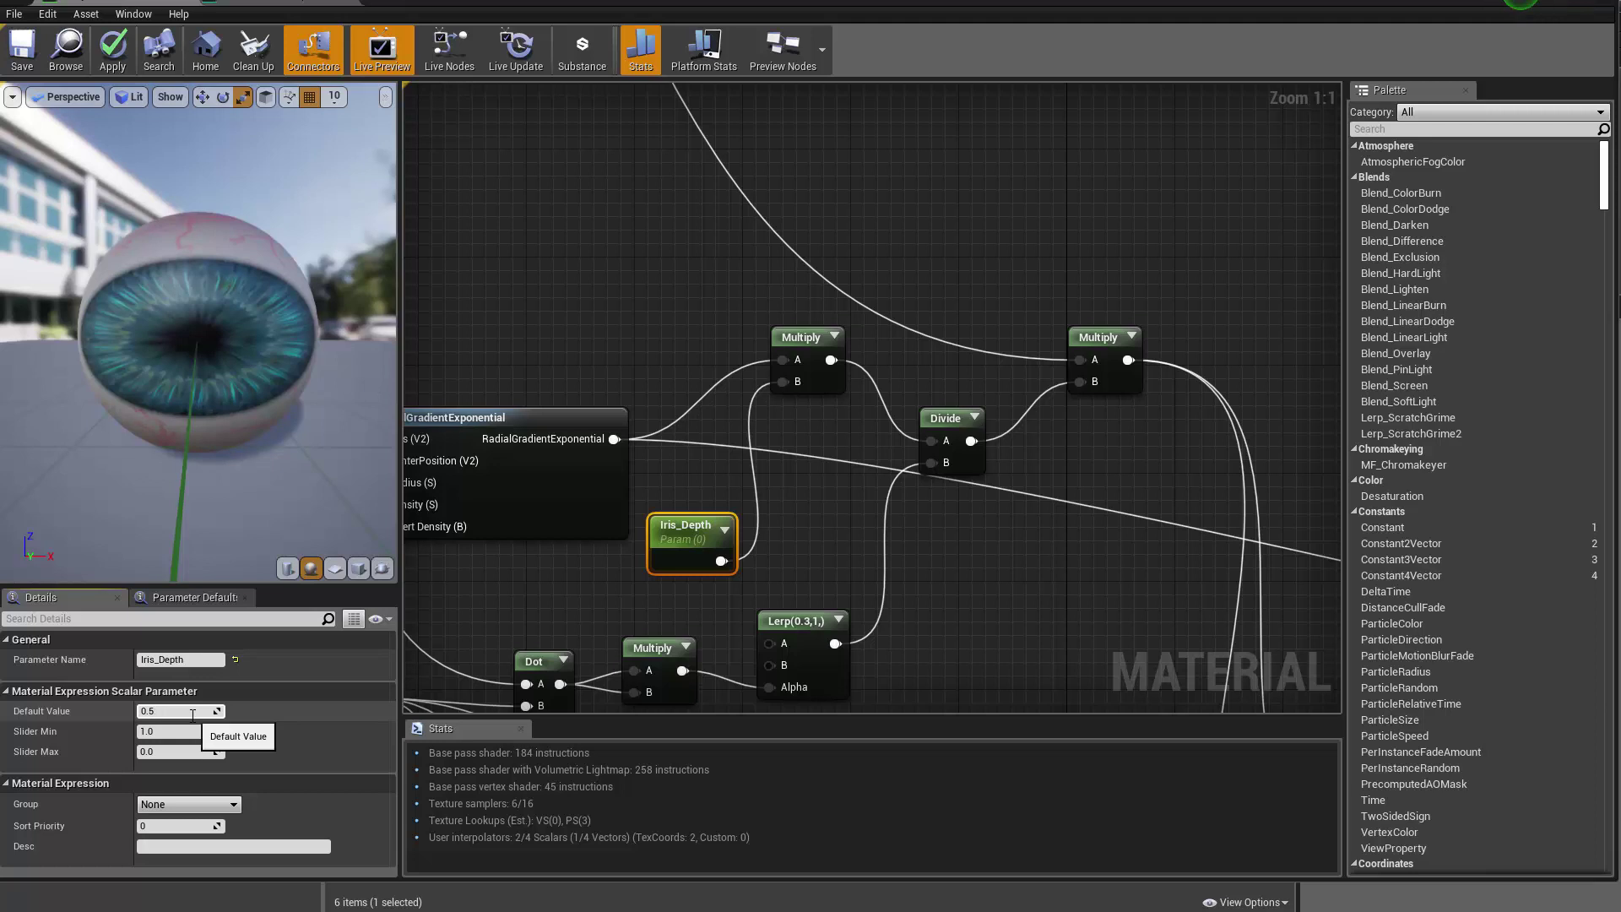
pyautogui.press('Return')
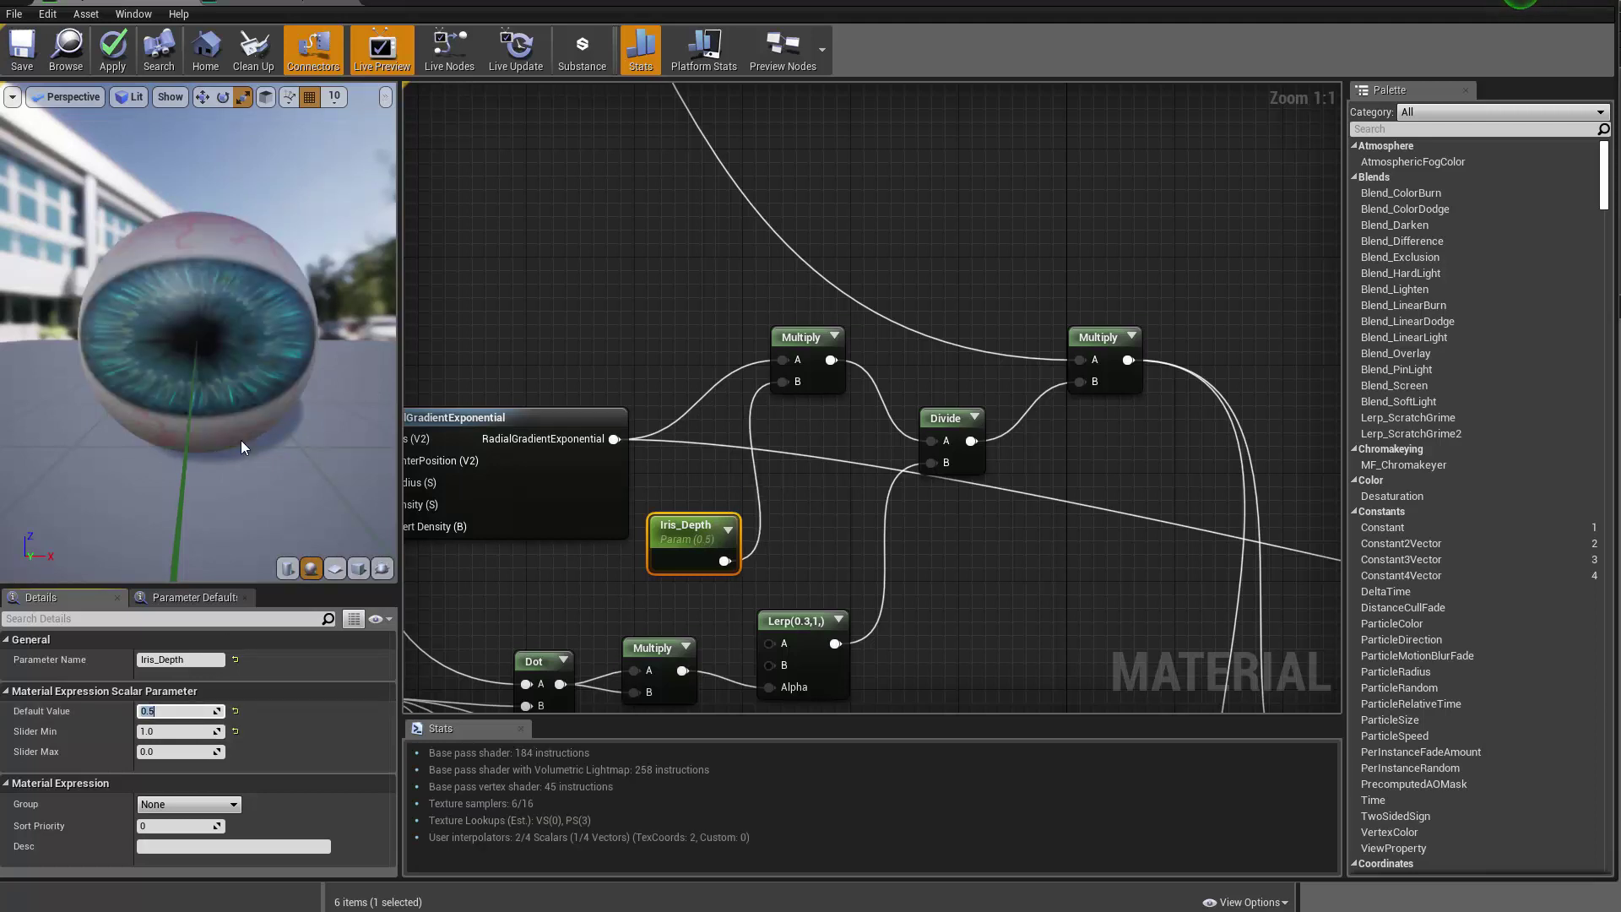
pyautogui.moveTo(241, 440); pyautogui.dragTo(261, 412)
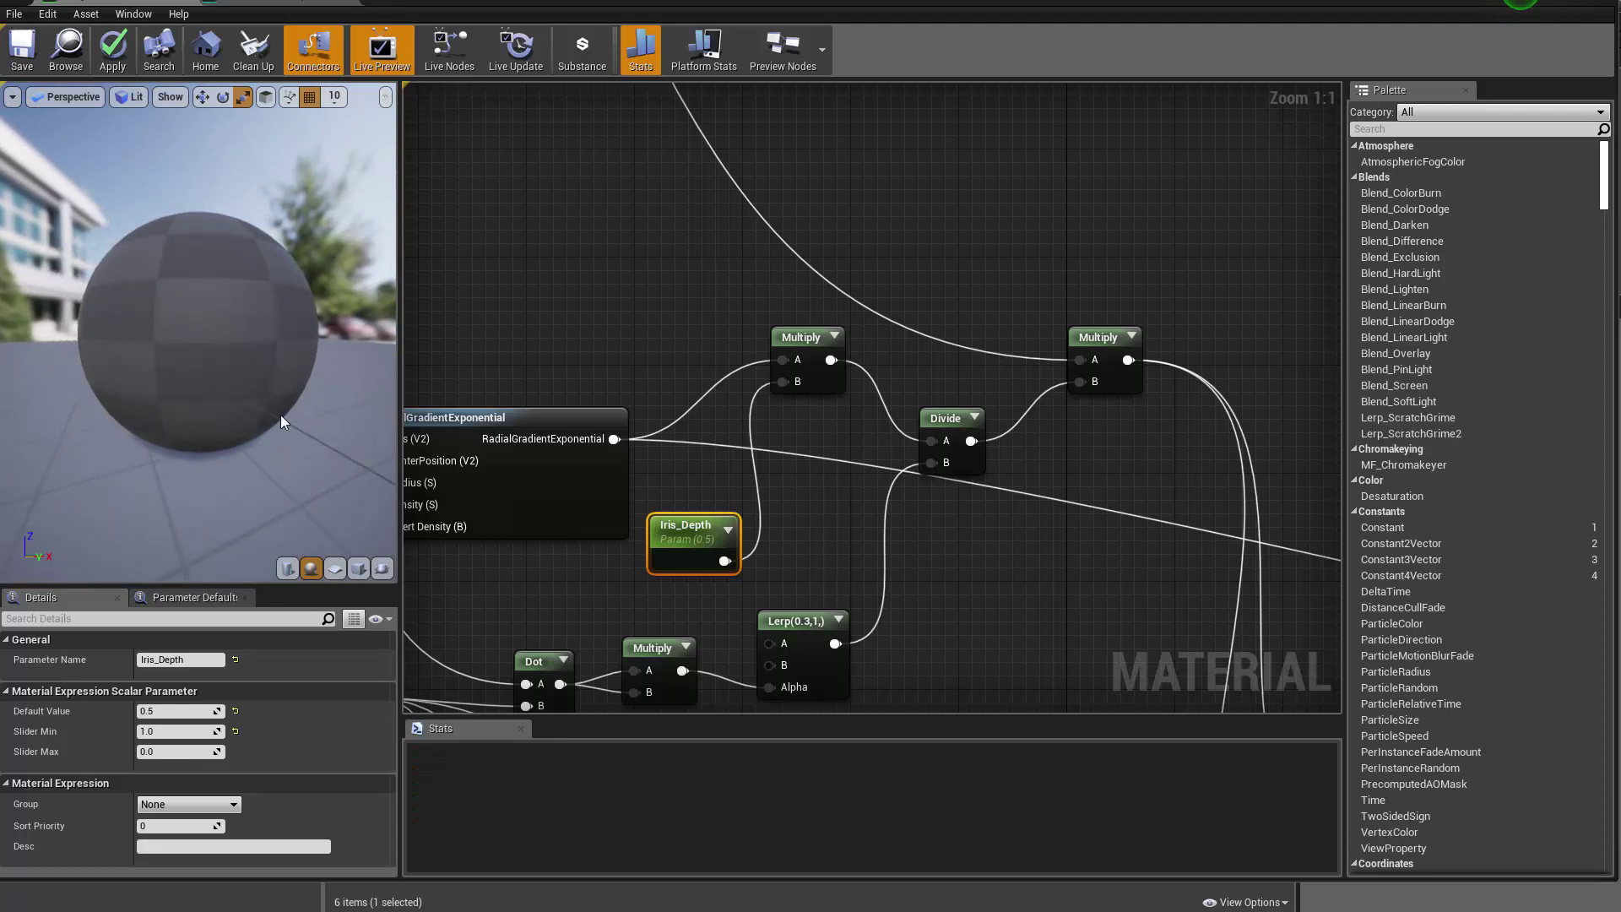
pyautogui.moveTo(280, 418); pyautogui.dragTo(304, 371)
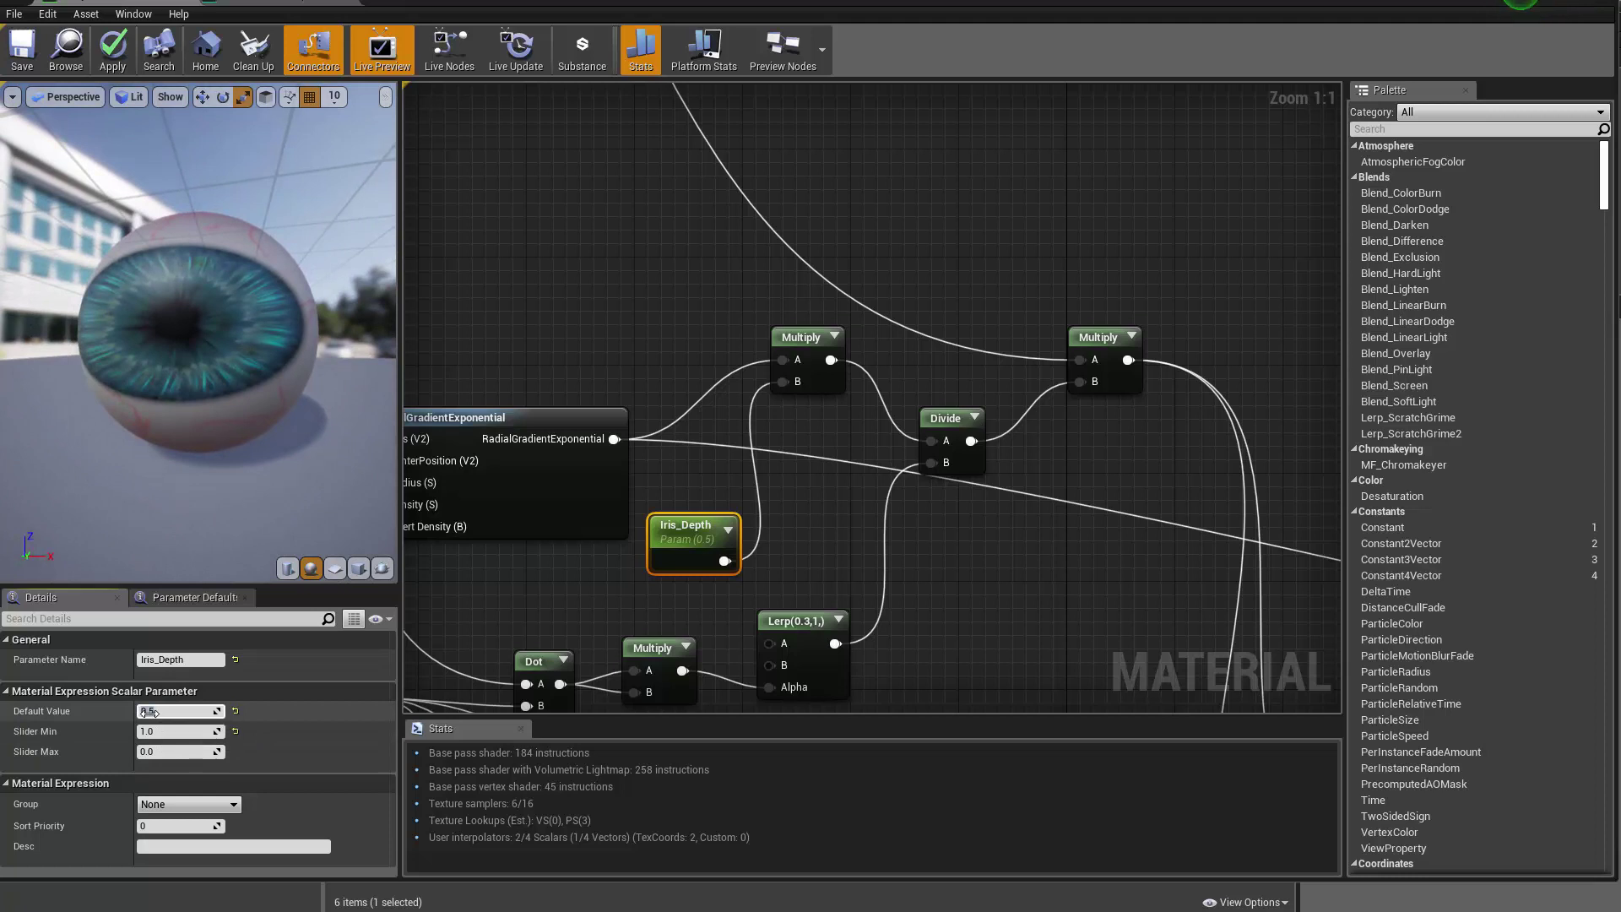
# Set Iris_Depth's default value to 0.8 and check the iris depth on the preview sphere
pyautogui.press('Return')
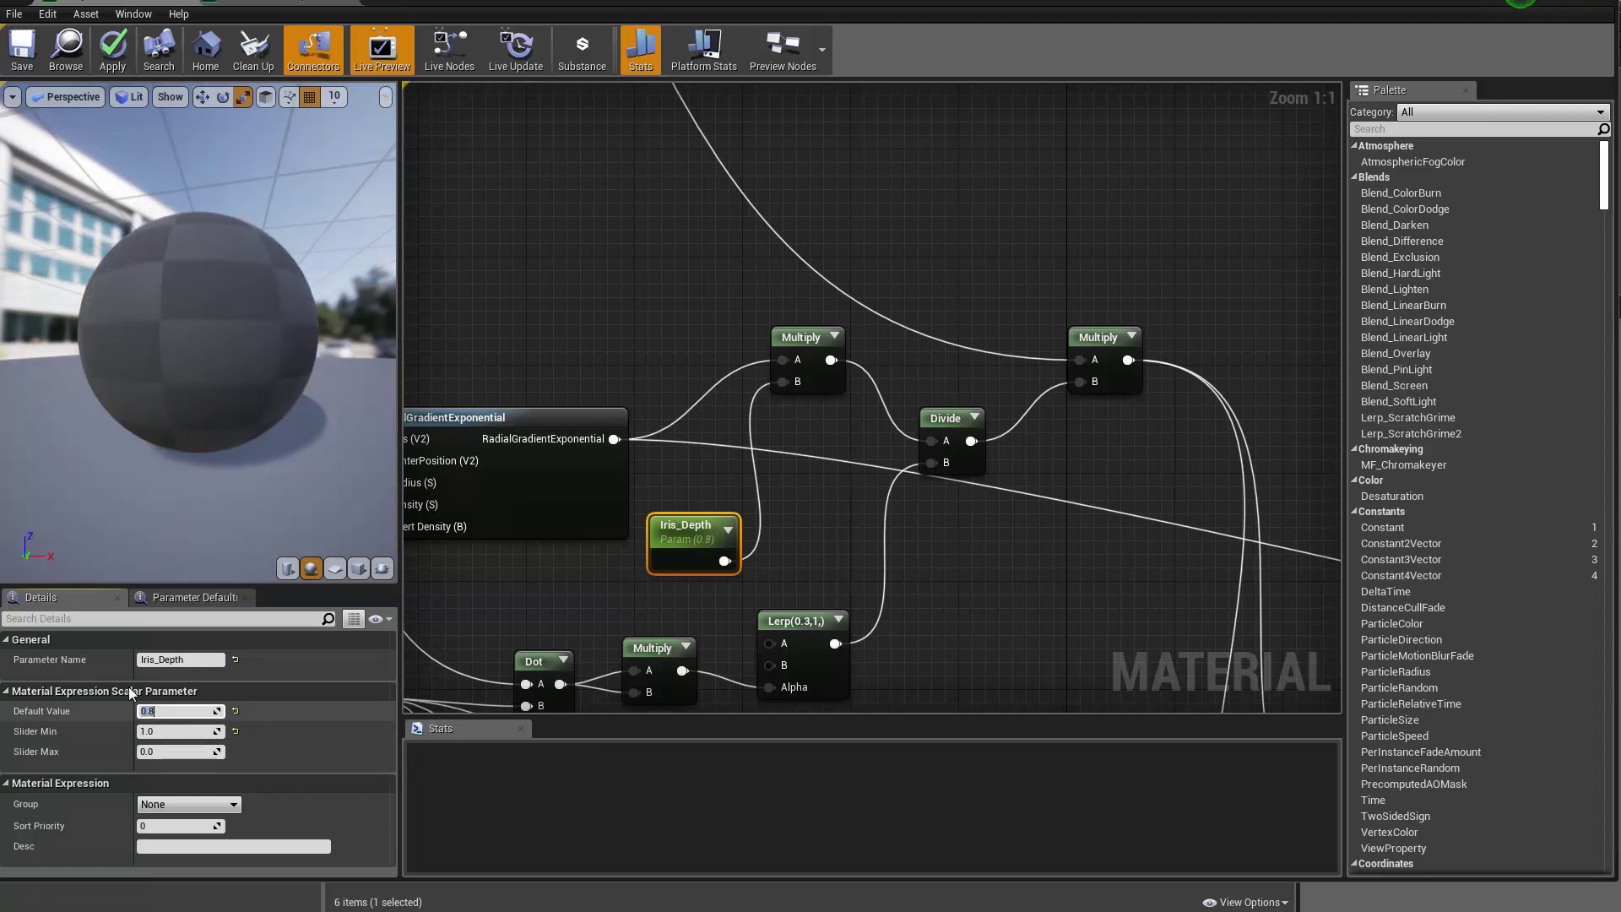
pyautogui.moveTo(160, 464); pyautogui.dragTo(211, 465)
pyautogui.moveTo(228, 409); pyautogui.dragTo(215, 409)
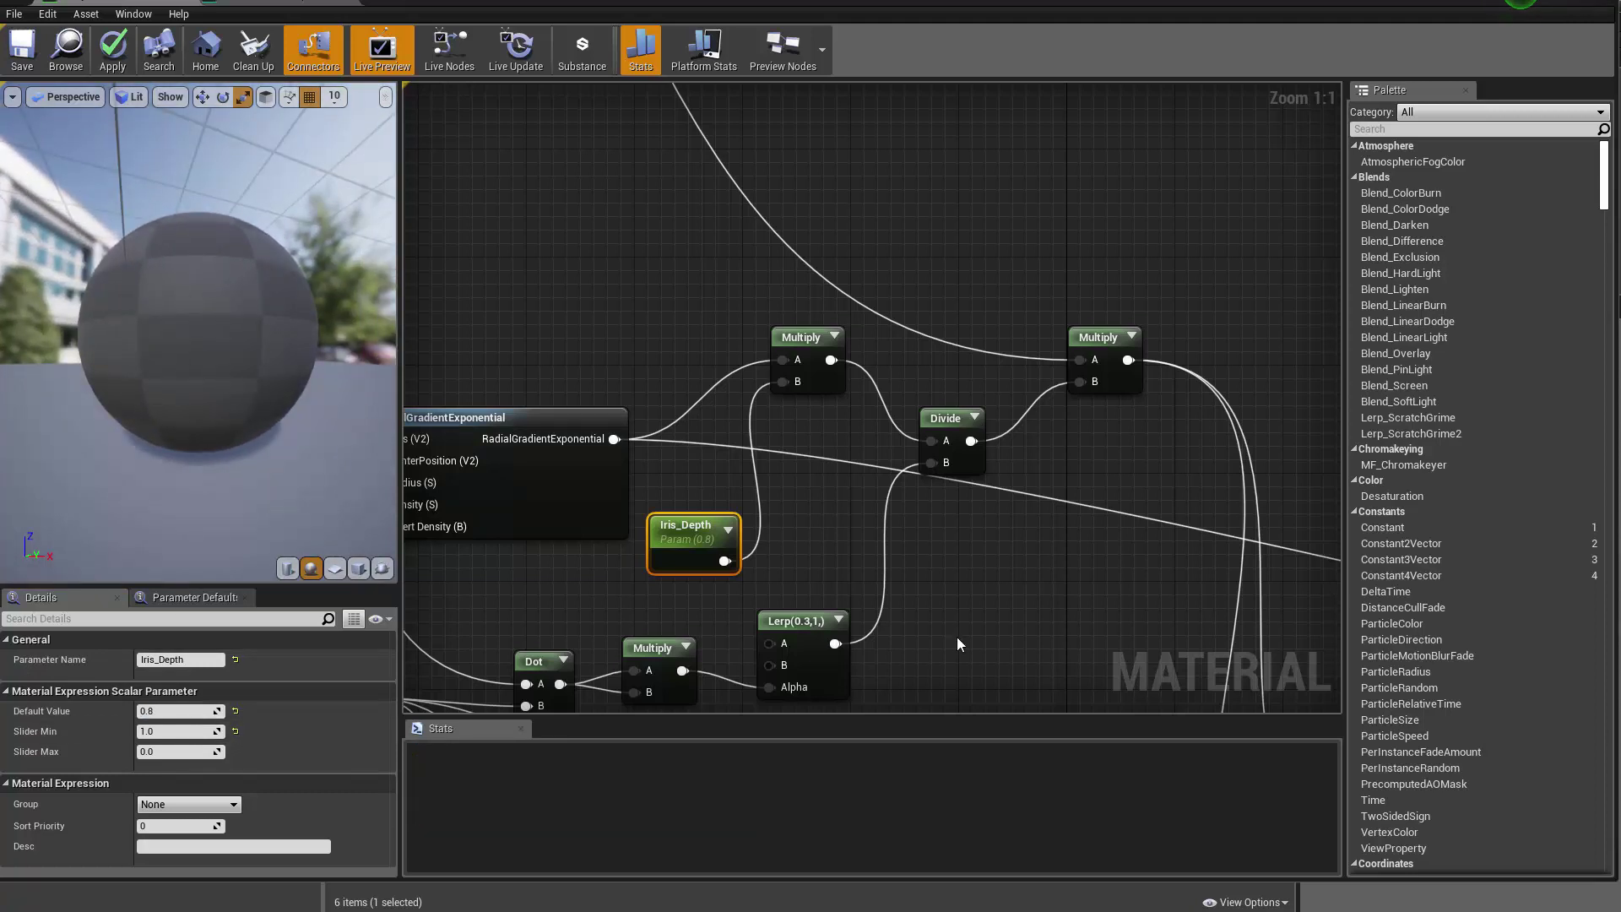
pyautogui.scroll(-9, 1040, 609)
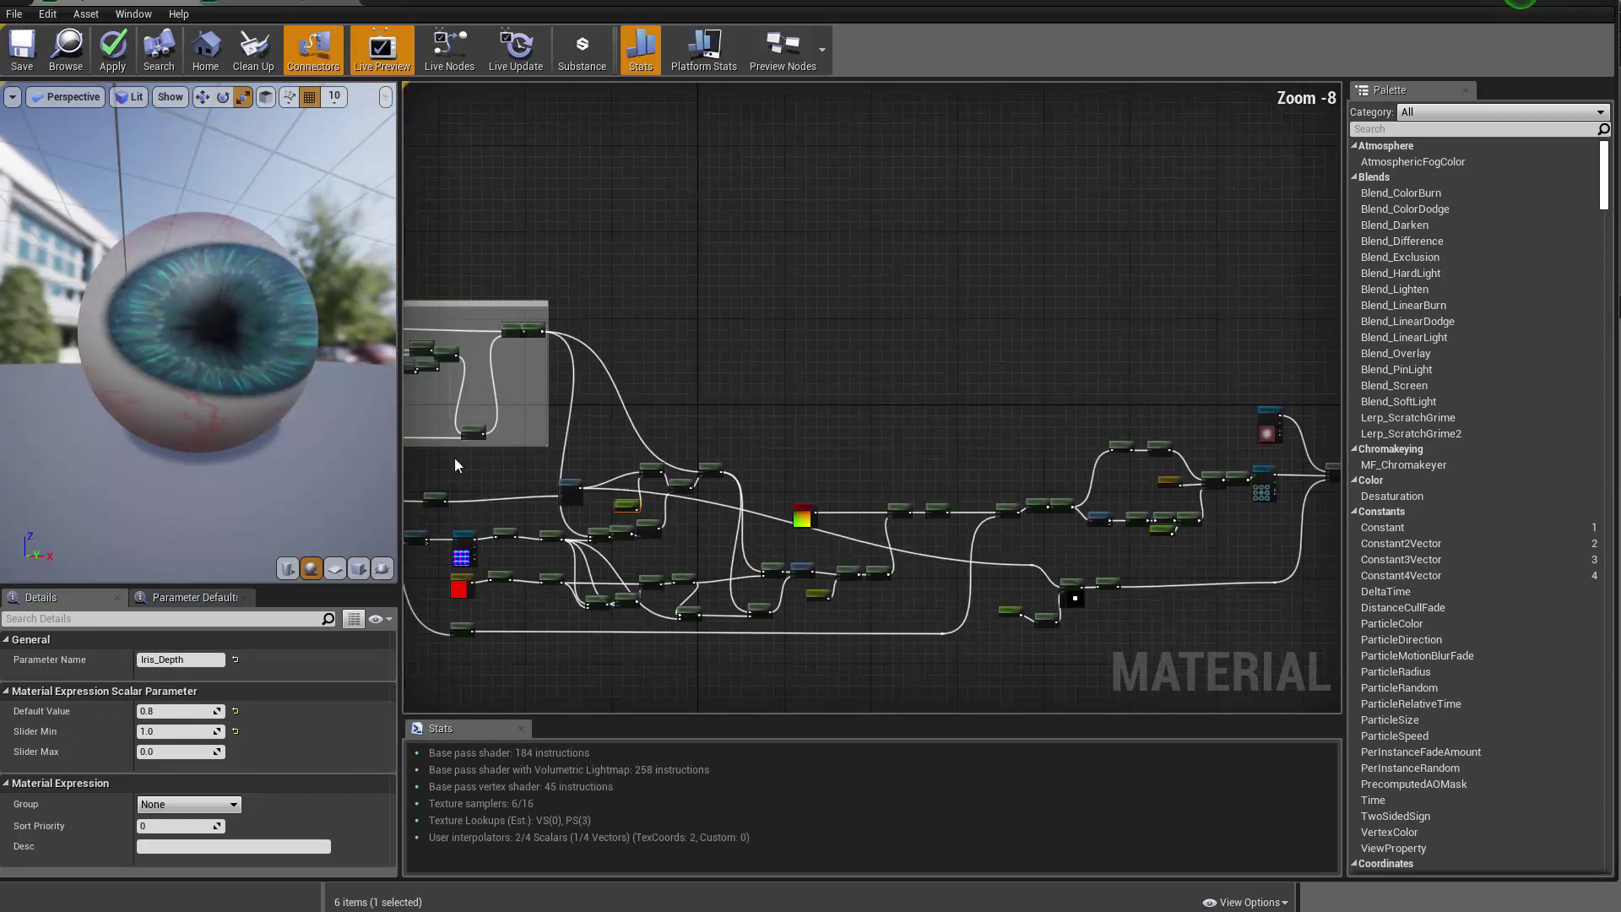
pyautogui.moveTo(198, 338); pyautogui.dragTo(135, 287)
pyautogui.moveTo(208, 414); pyautogui.dragTo(202, 372)
# Move the M_Eyeball result node farther from the final Lerp node to make room for more inputs
pyautogui.scroll(7, 450, 292)
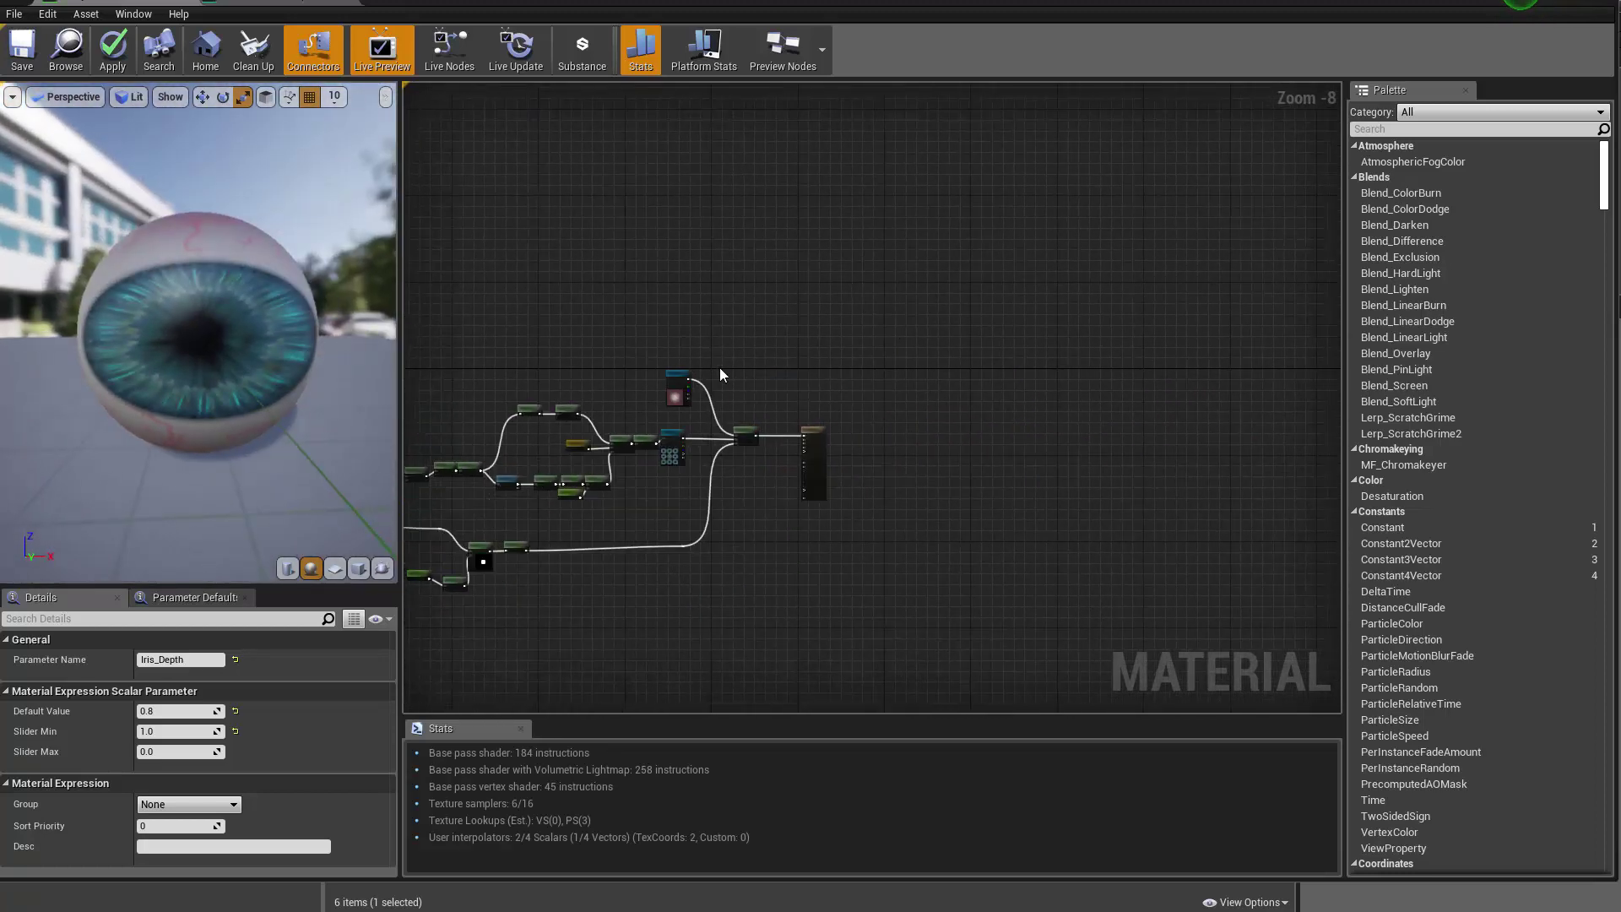
pyautogui.moveTo(919, 409); pyautogui.dragTo(888, 407, button='right')
pyautogui.moveTo(906, 427); pyautogui.dragTo(1028, 433)
pyautogui.moveTo(120, 315); pyautogui.dragTo(128, 315)
pyautogui.moveTo(733, 387); pyautogui.dragTo(1004, 483, button='right')
pyautogui.scroll(-5, 986, 456)
pyautogui.moveTo(730, 494); pyautogui.dragTo(554, 474, button='right')
pyautogui.scroll(6, 803, 469)
pyautogui.moveTo(838, 315); pyautogui.dragTo(786, 517, button='right')
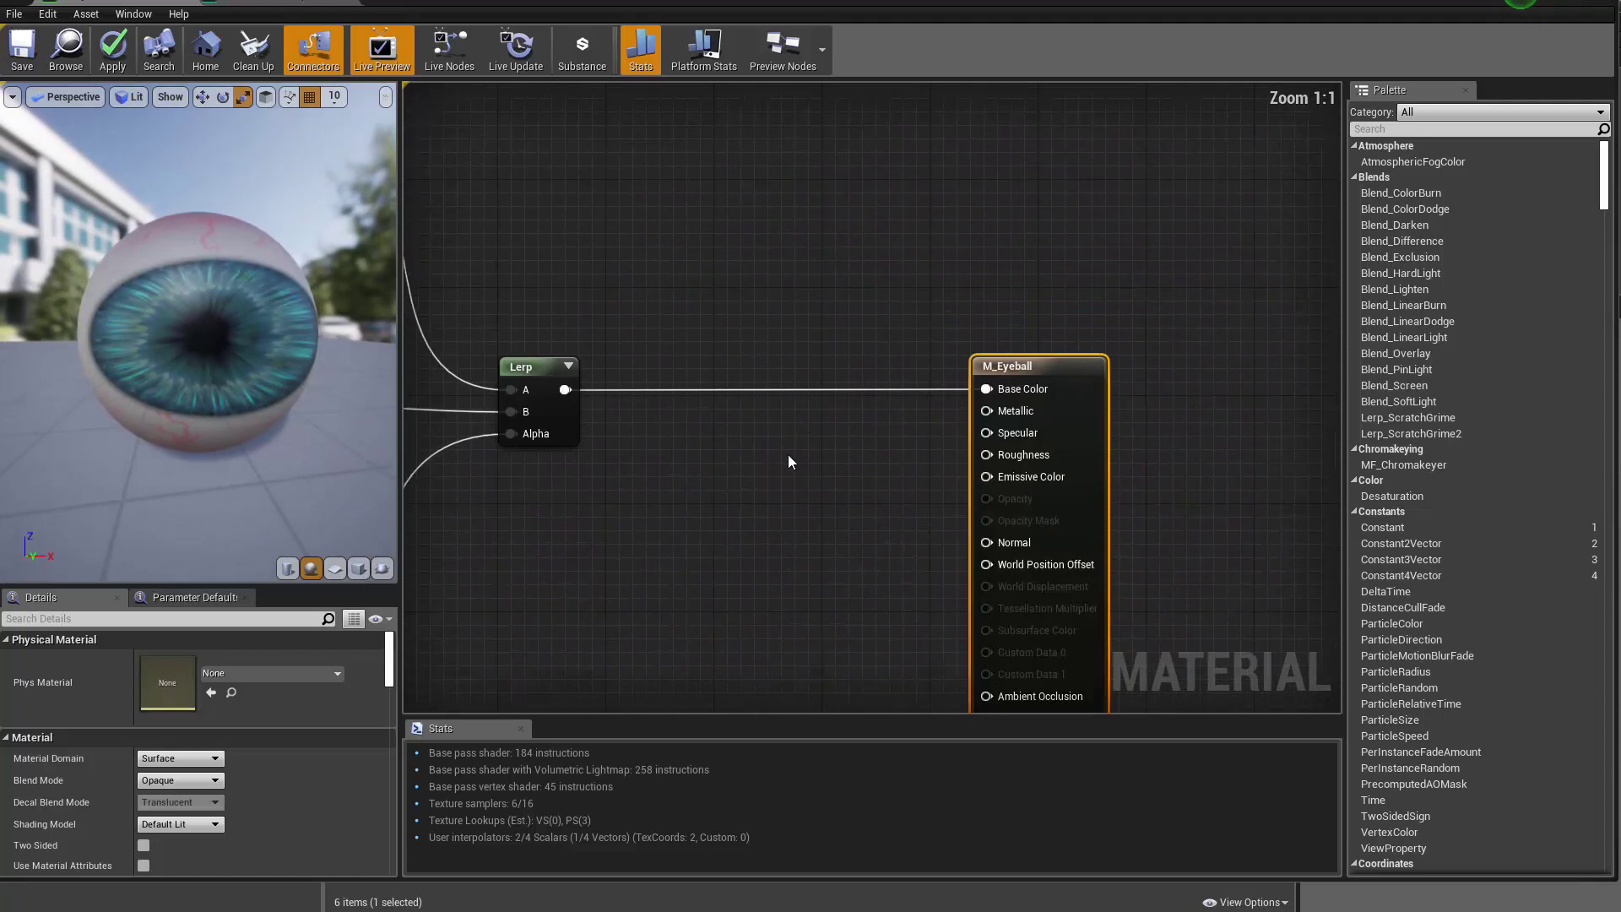
# Add two scalar parameters and connect them to M_Eyeball's Specular and Roughness inputs
pyautogui.click(820, 448)
pyautogui.moveTo(873, 470); pyautogui.dragTo(986, 433)
pyautogui.click(836, 550)
pyautogui.click(849, 532)
pyautogui.moveTo(904, 560); pyautogui.dragTo(988, 456)
pyautogui.moveTo(858, 545); pyautogui.dragTo(834, 540)
# Name the parameter feeding Specular "Specular" and the one feeding Roughness "Roughness"
pyautogui.click(821, 452)
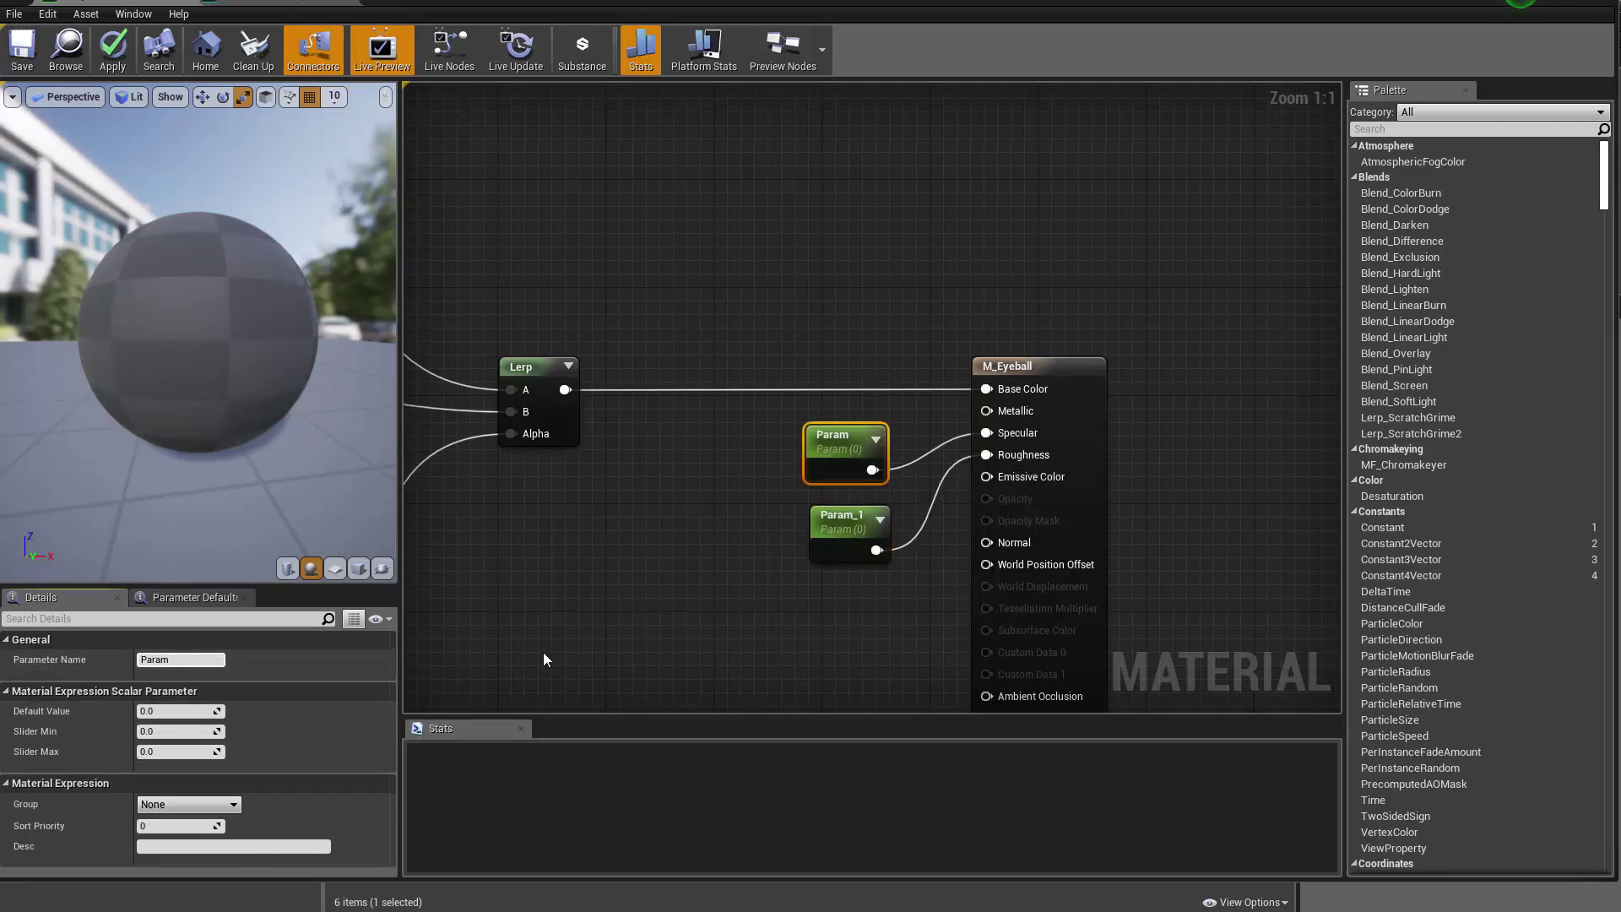
pyautogui.write('Specular')
pyautogui.press('Return')
pyautogui.click(934, 519)
pyautogui.click(860, 514)
pyautogui.click(181, 660)
pyautogui.write('P')
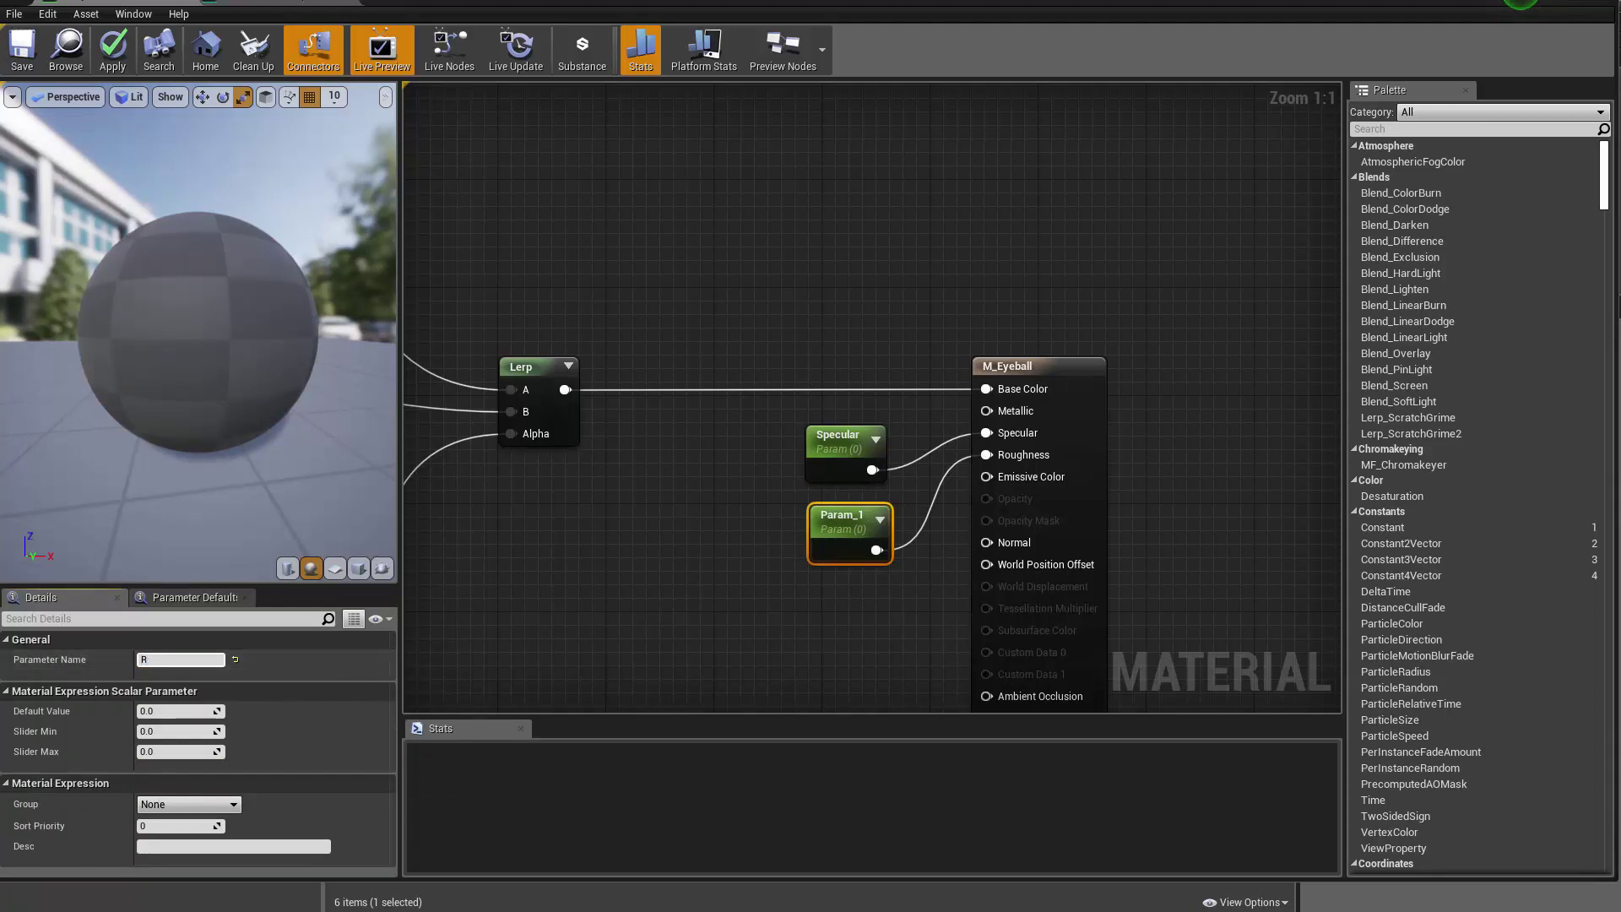
pyautogui.write('oughness')
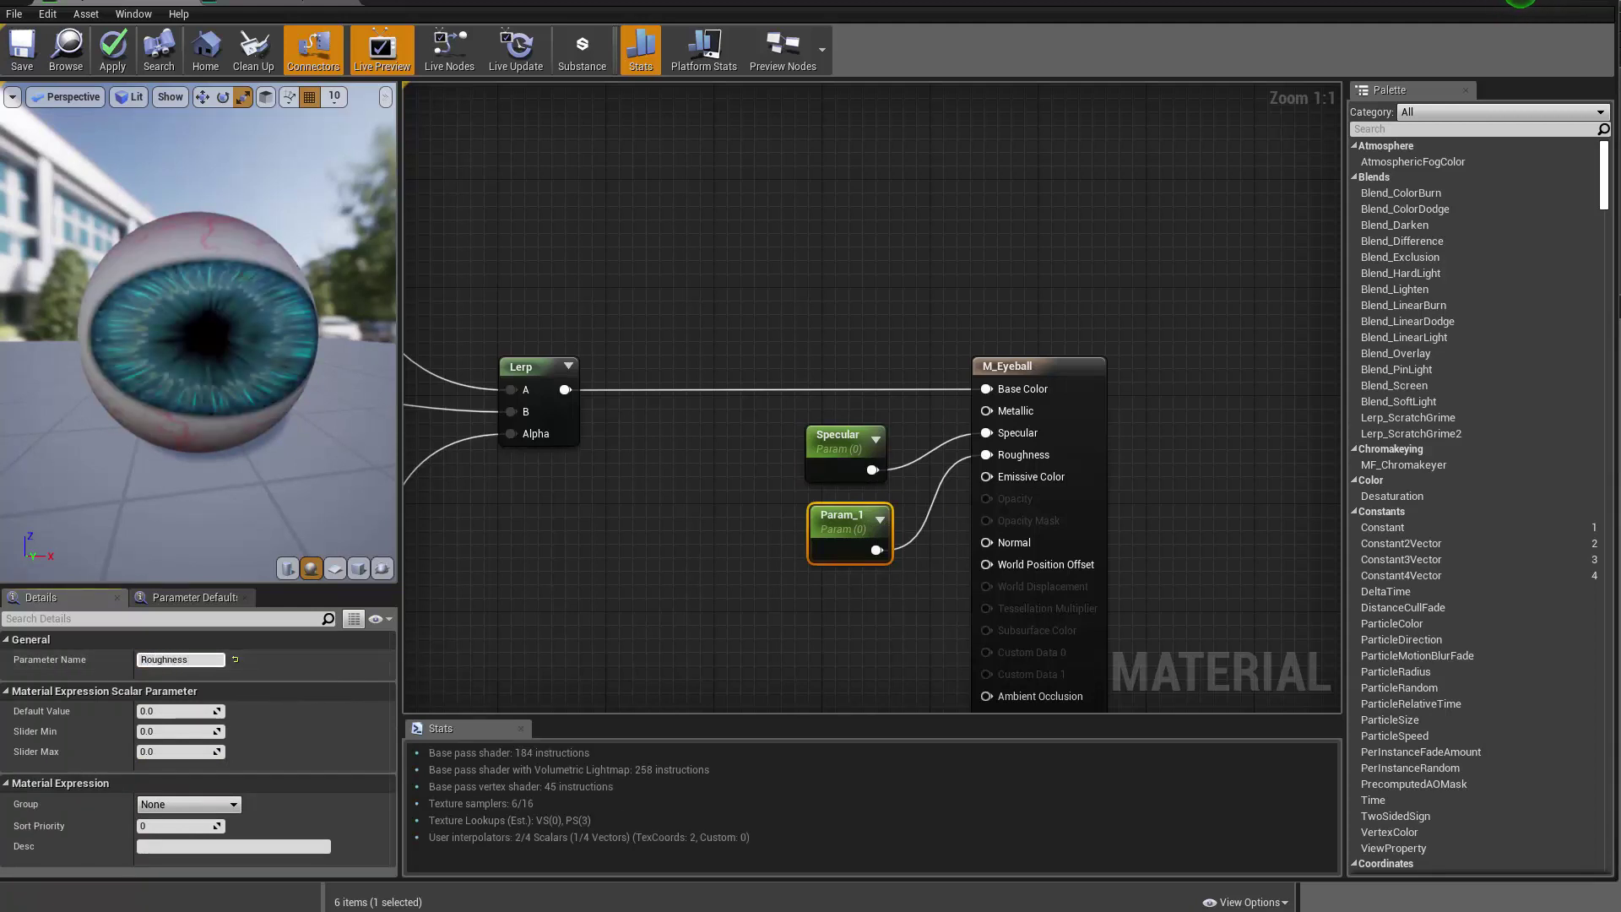
pyautogui.press('Return')
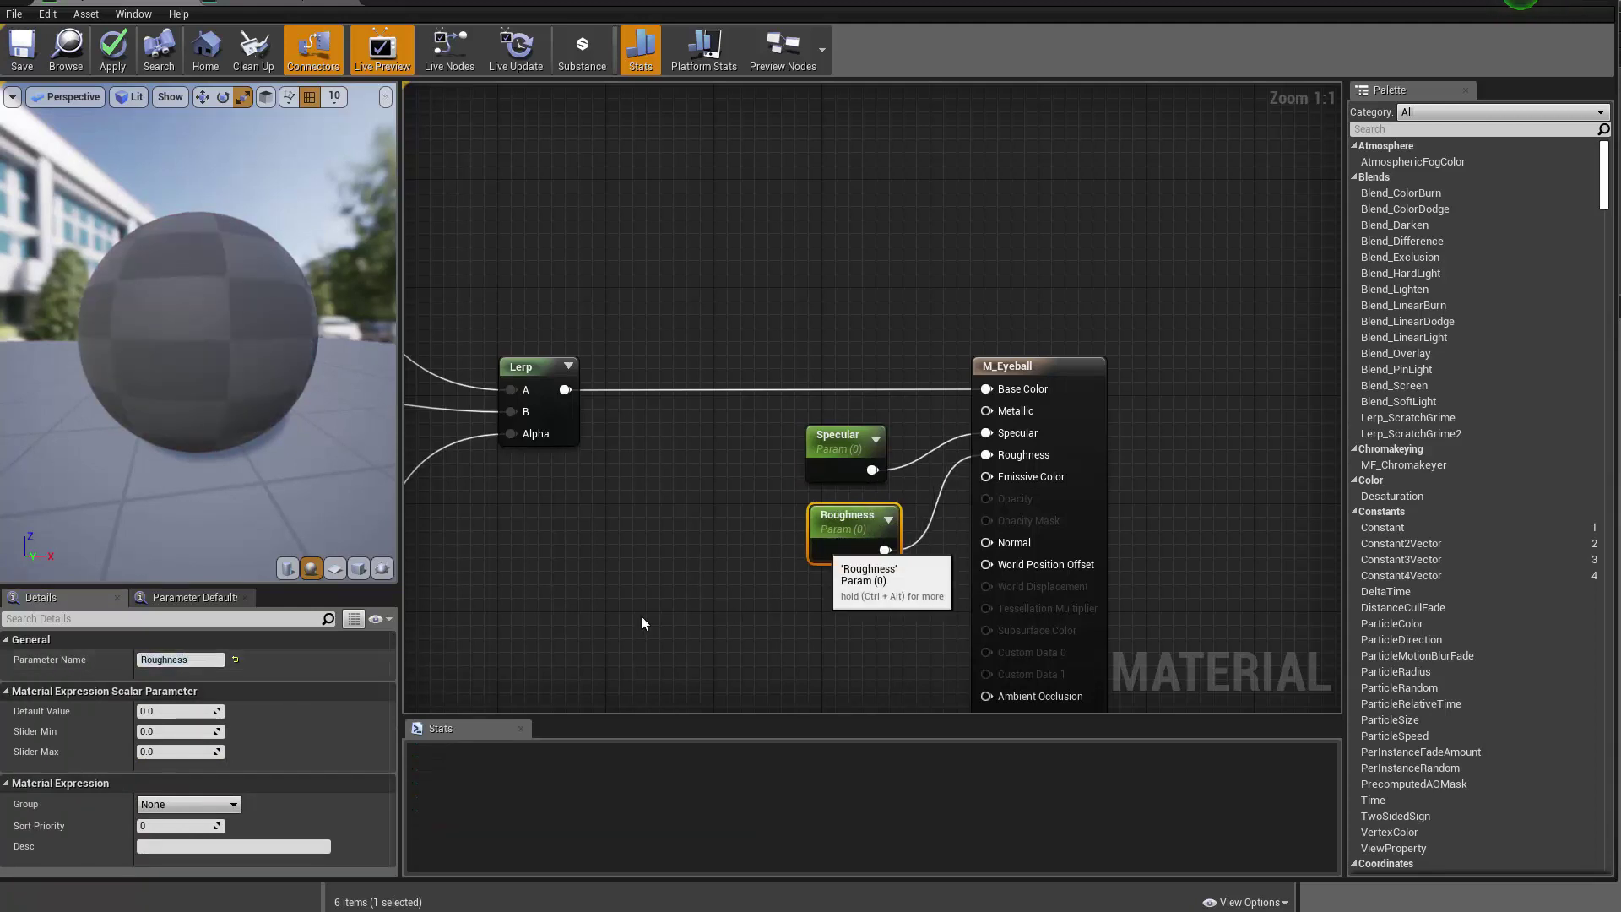
# Set the default values of Roughness to 0.2 and Specular to 1, and shift both nodes farther from M_Eyeball
pyautogui.click(168, 716)
pyautogui.write('0.2')
pyautogui.press('Return')
pyautogui.click(826, 479)
pyautogui.click(173, 711)
pyautogui.write('1')
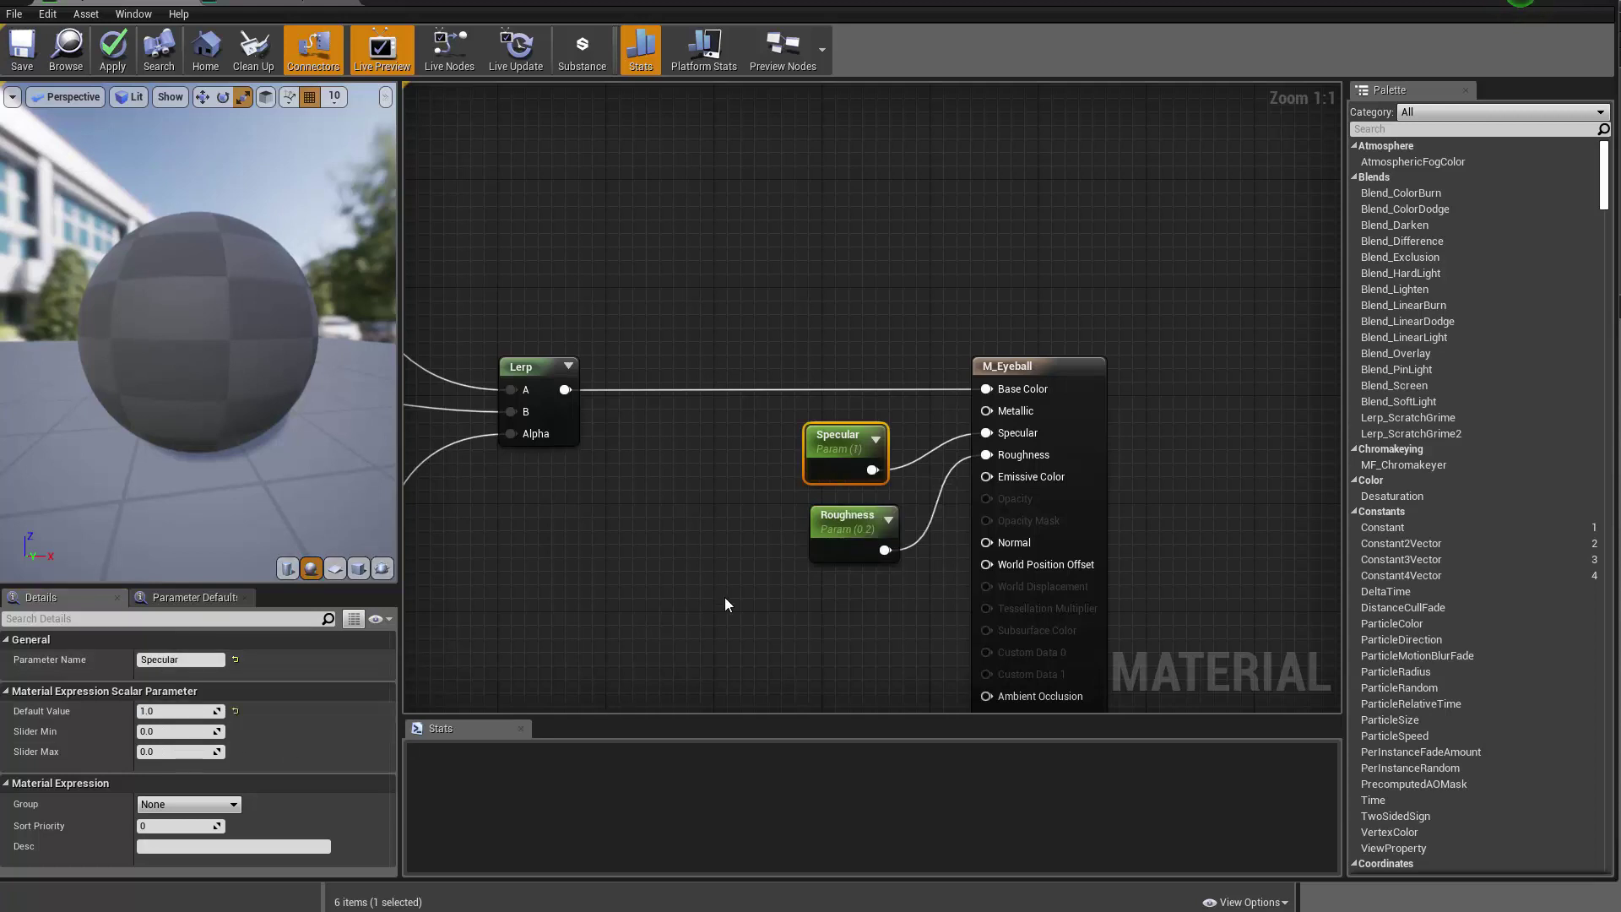
pyautogui.click(741, 601)
pyautogui.moveTo(774, 513); pyautogui.dragTo(811, 529)
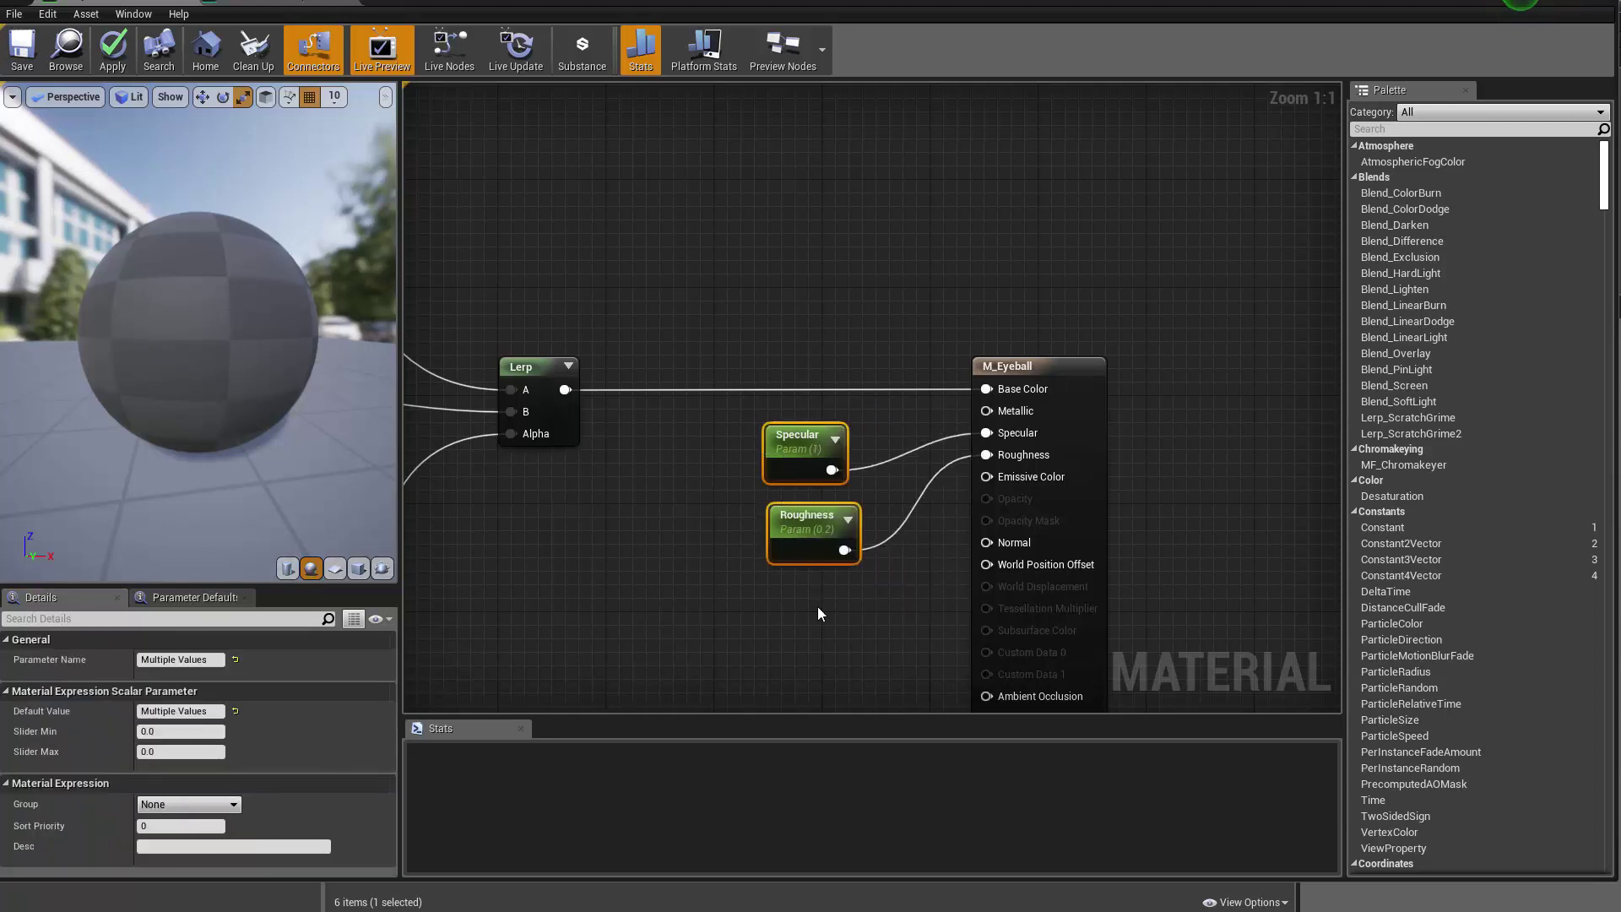
# Set the M_Eyeball material's shading model to Subsurface and inspect the preview sphere from other angles
pyautogui.moveTo(818, 607); pyautogui.dragTo(639, 433, button='right')
pyautogui.click(1001, 469)
pyautogui.click(898, 344)
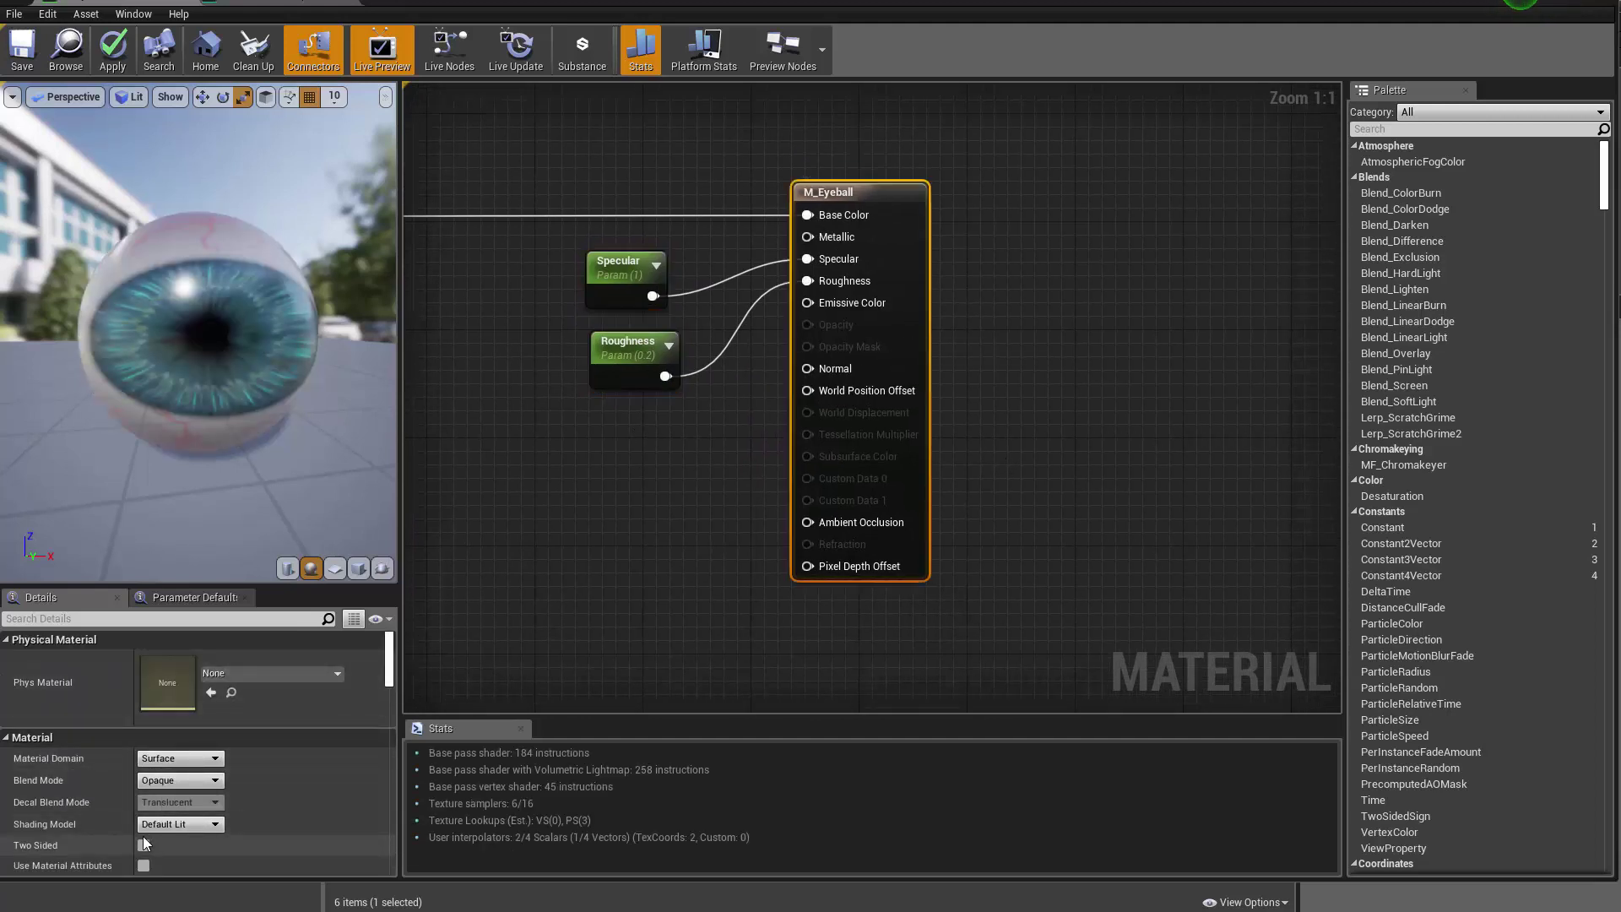
pyautogui.scroll(-1, 147, 836)
pyautogui.click(207, 798)
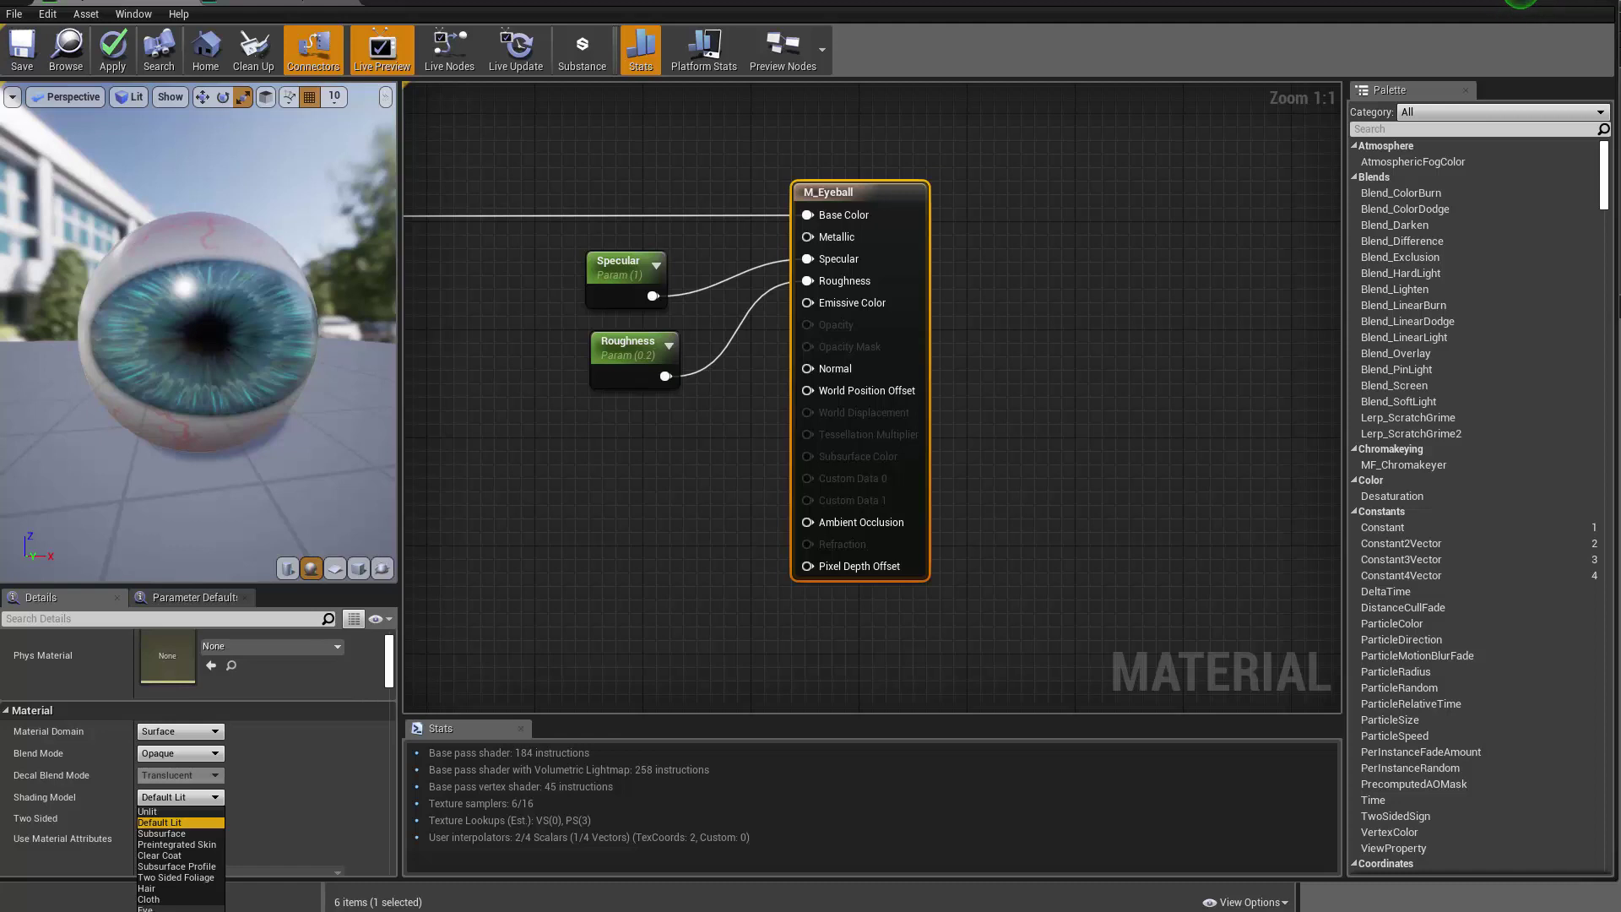
pyautogui.click(161, 835)
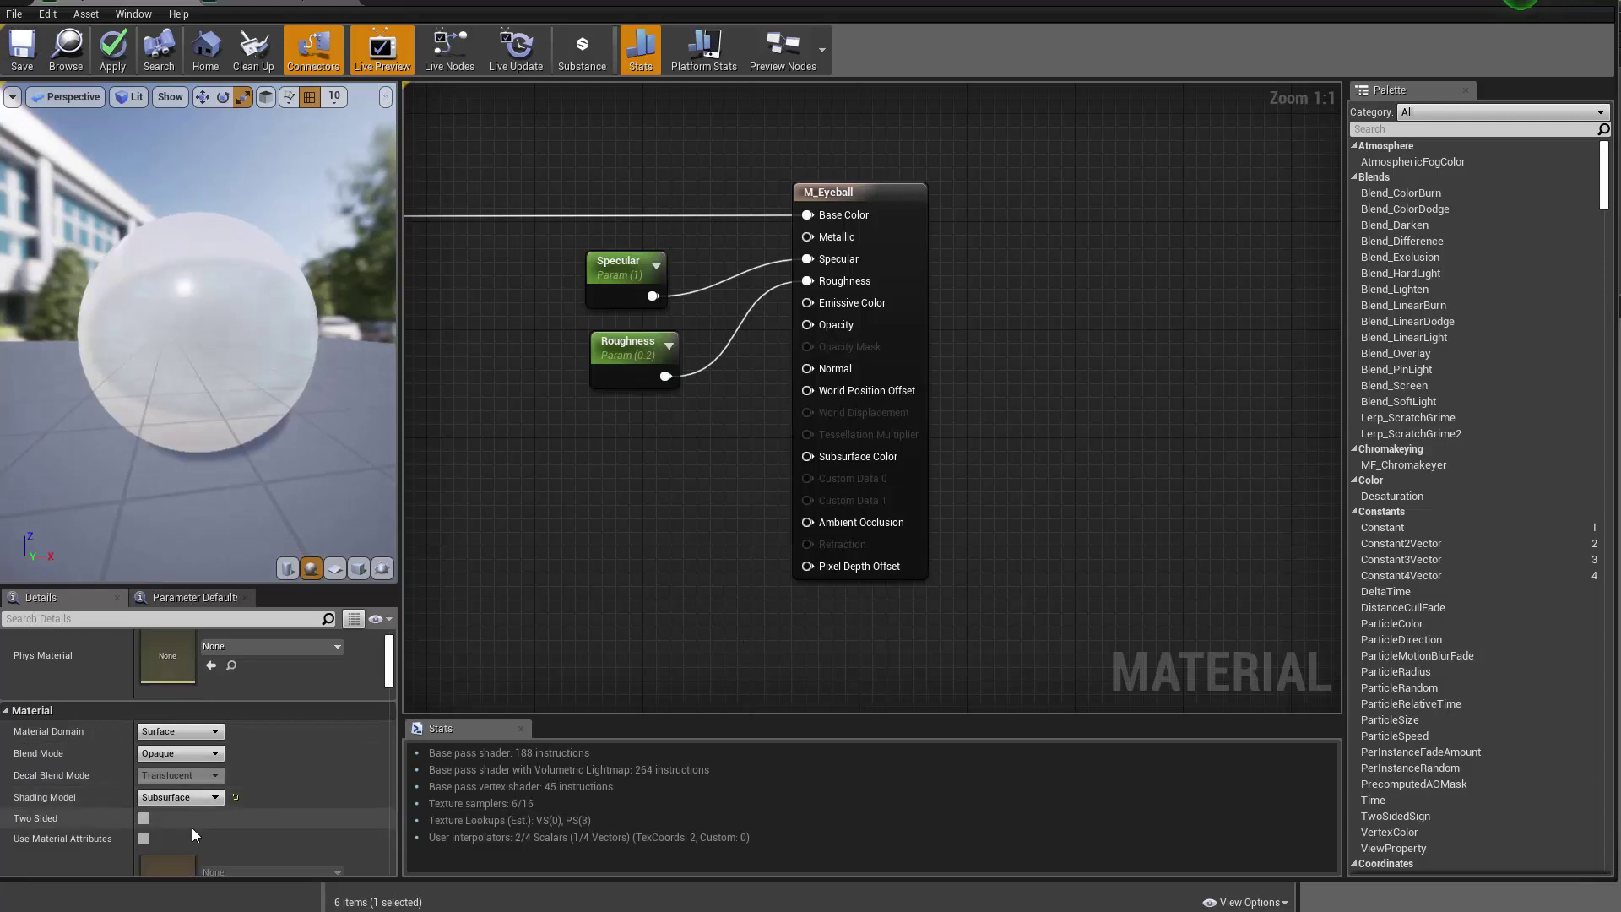
pyautogui.scroll(-2, 199, 811)
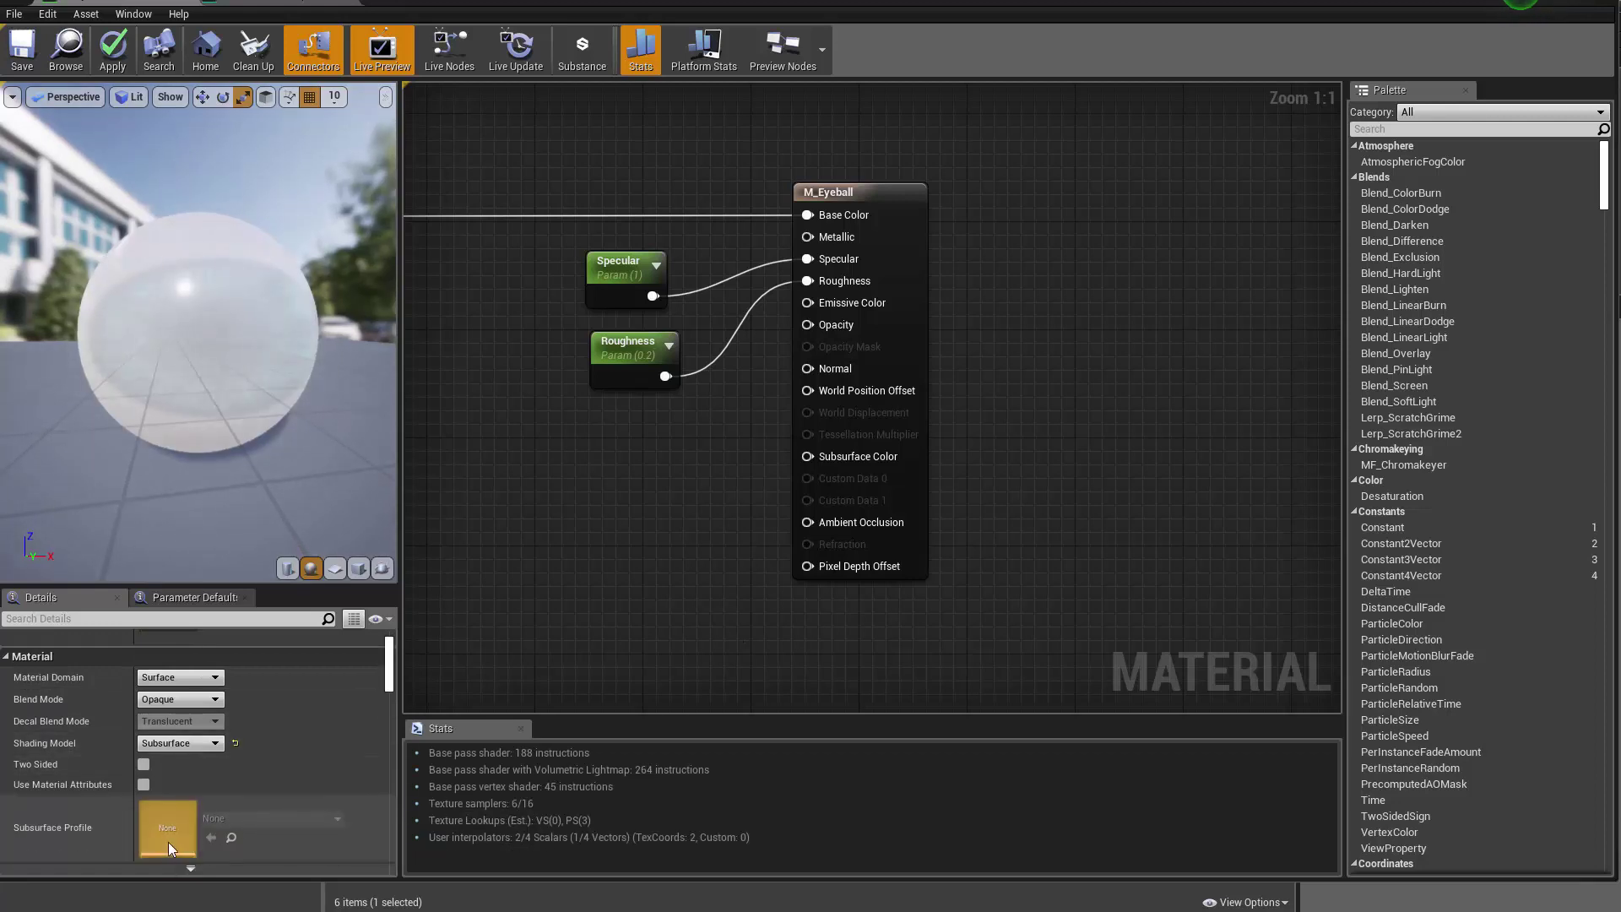
pyautogui.scroll(-2, 169, 843)
pyautogui.scroll(1, 279, 772)
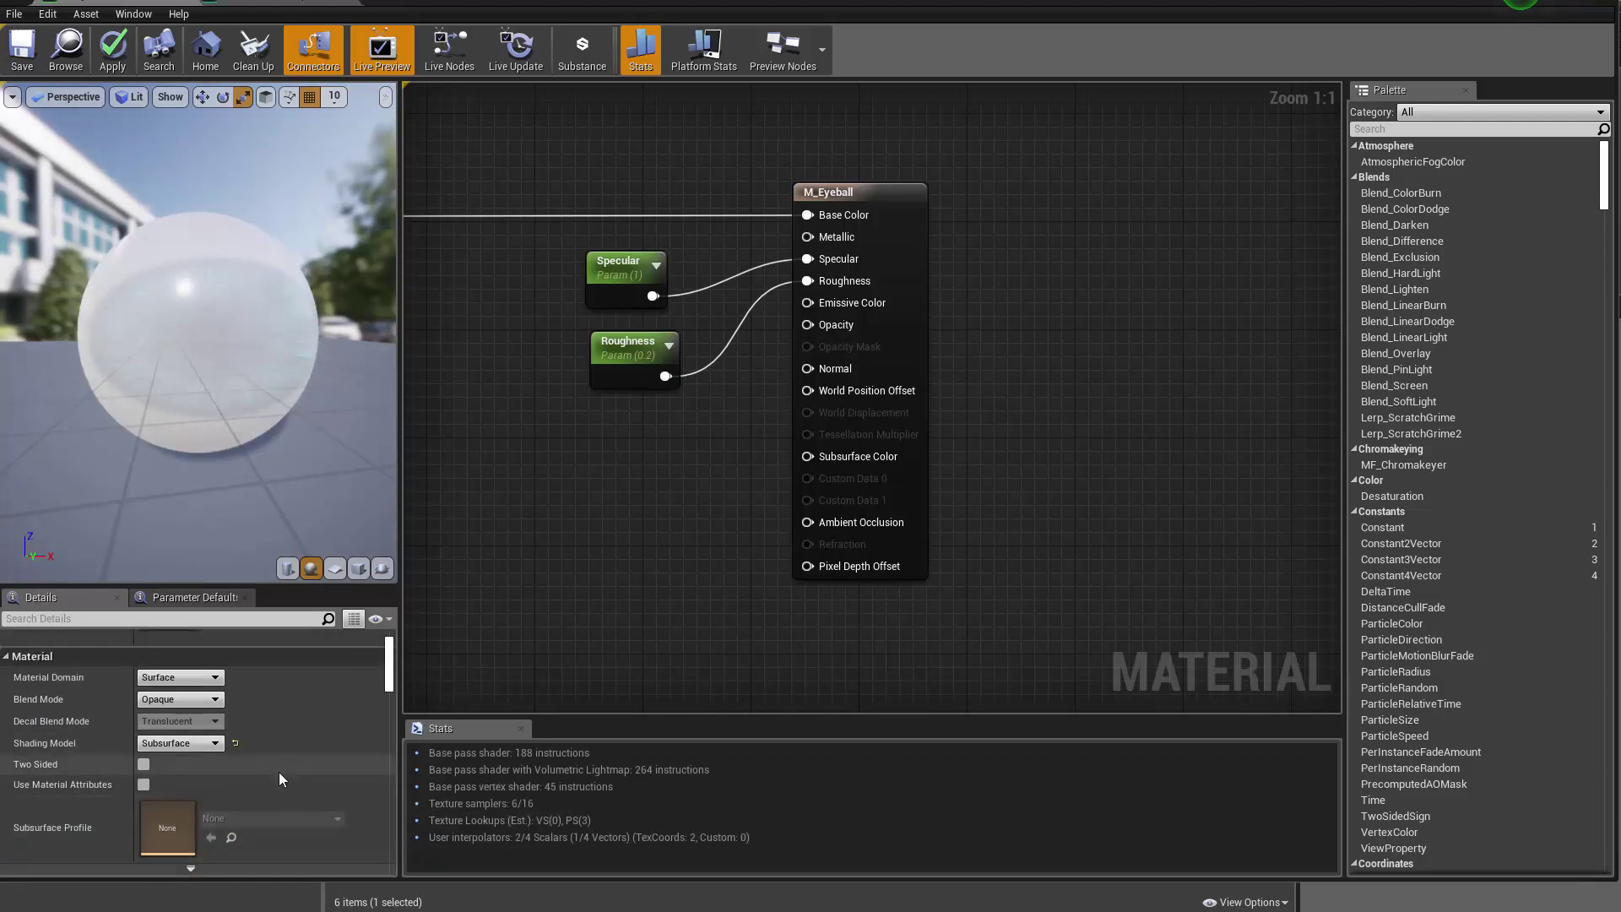
pyautogui.moveTo(199, 332); pyautogui.dragTo(97, 336)
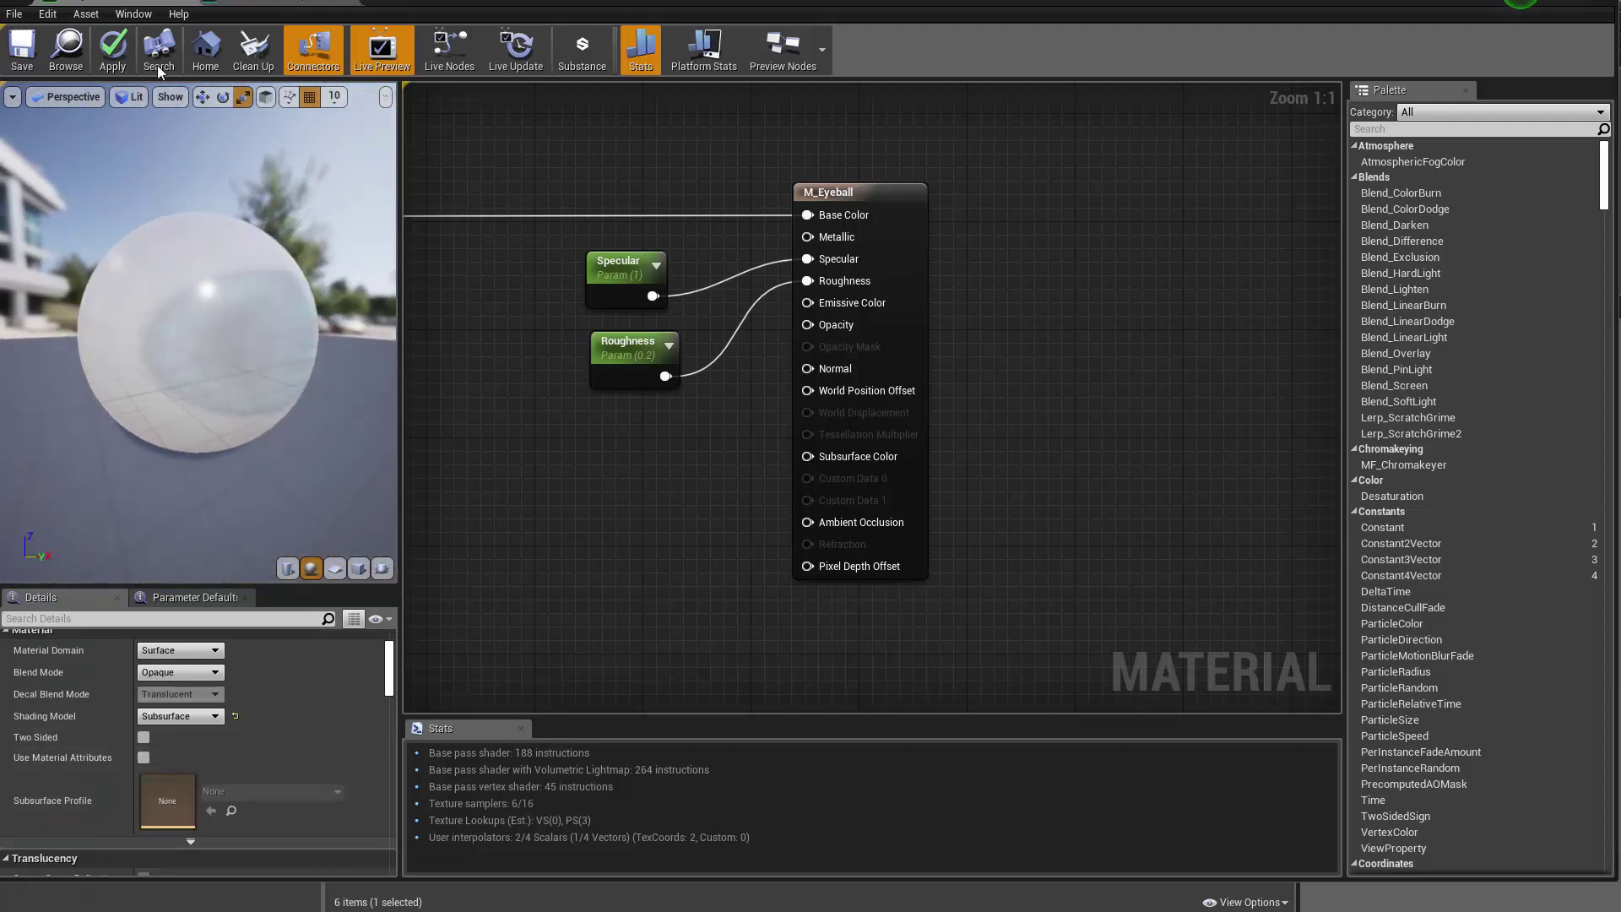
pyautogui.moveTo(354, 436); pyautogui.dragTo(291, 397)
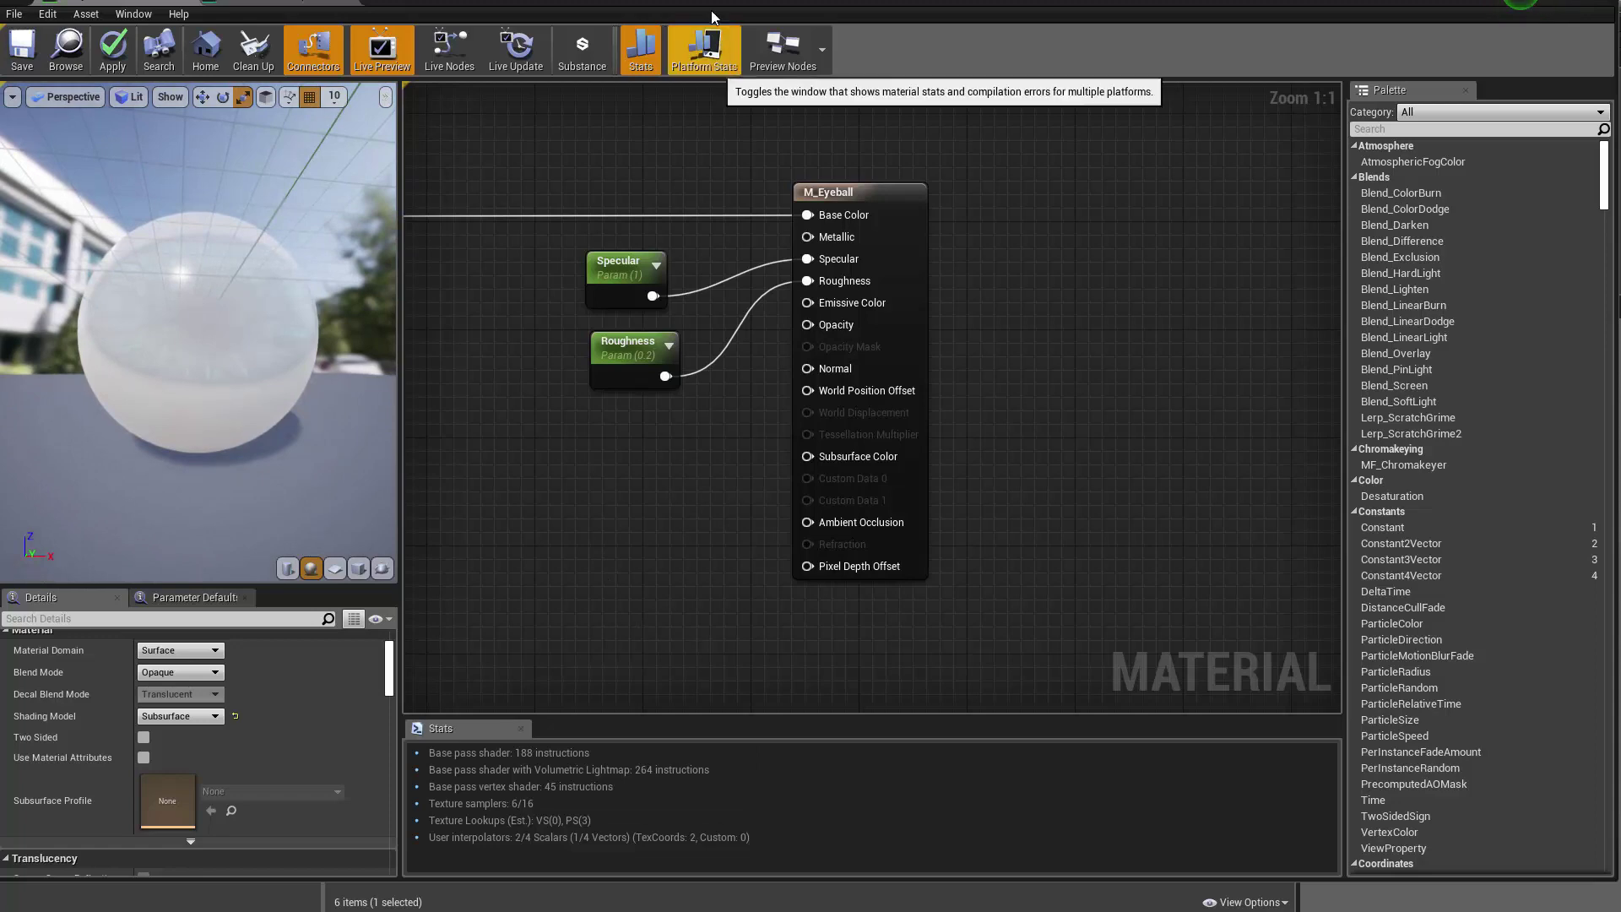
# Create a Subsurface Profile asset named SSS_Eye in the Content folder and open it
pyautogui.moveTo(538, 5); pyautogui.dragTo(541, 895)
pyautogui.rightClick(893, 721)
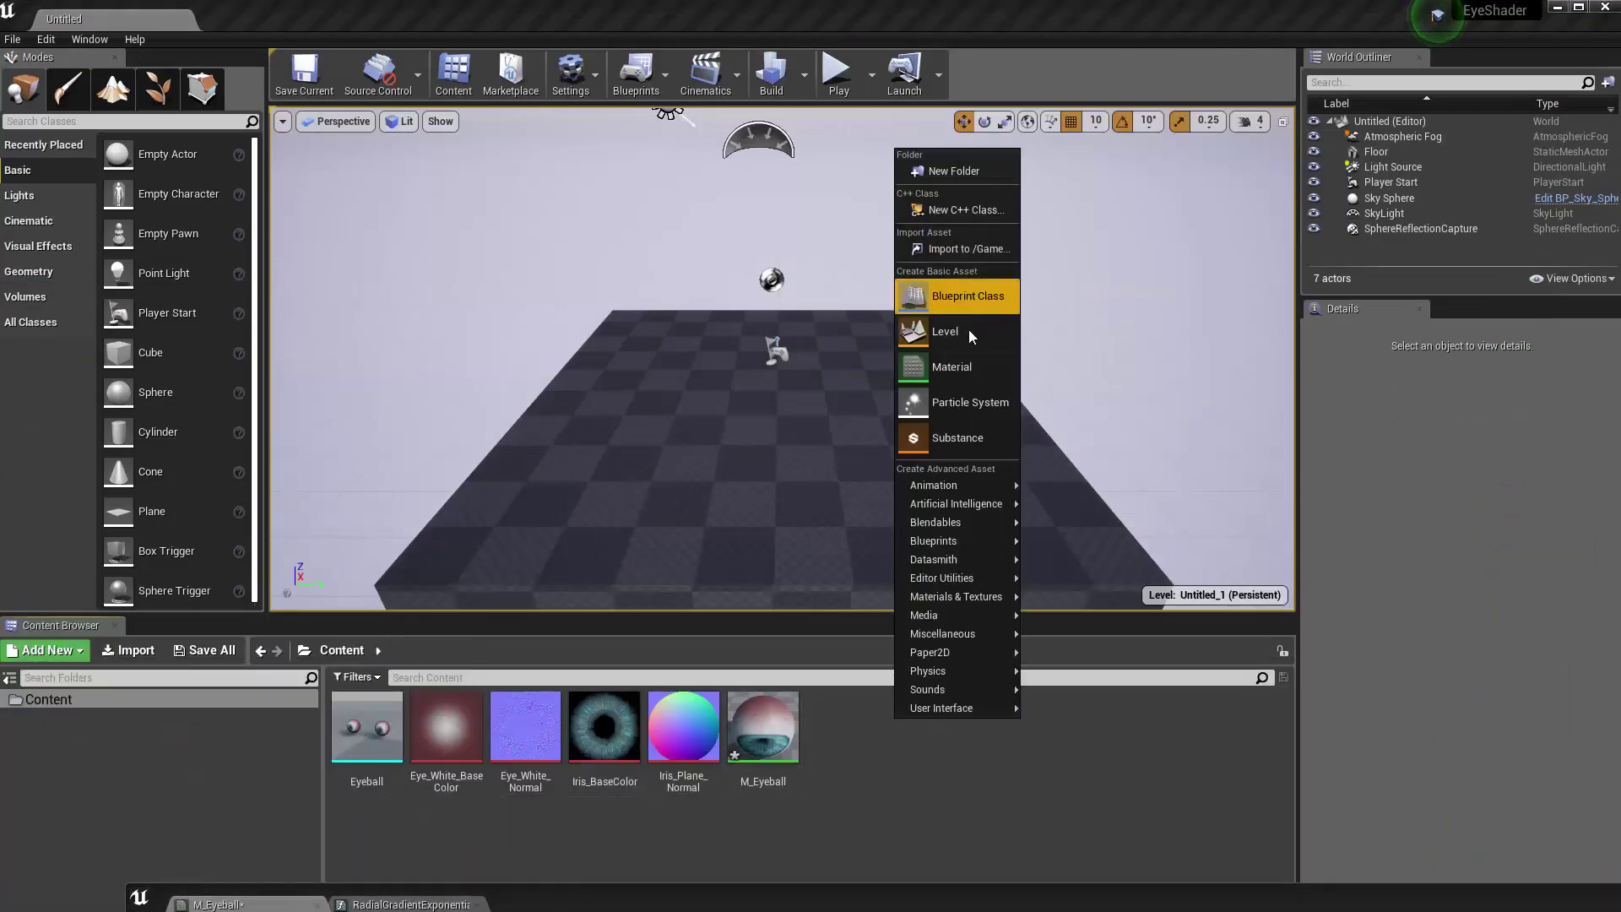
pyautogui.moveTo(957, 488)
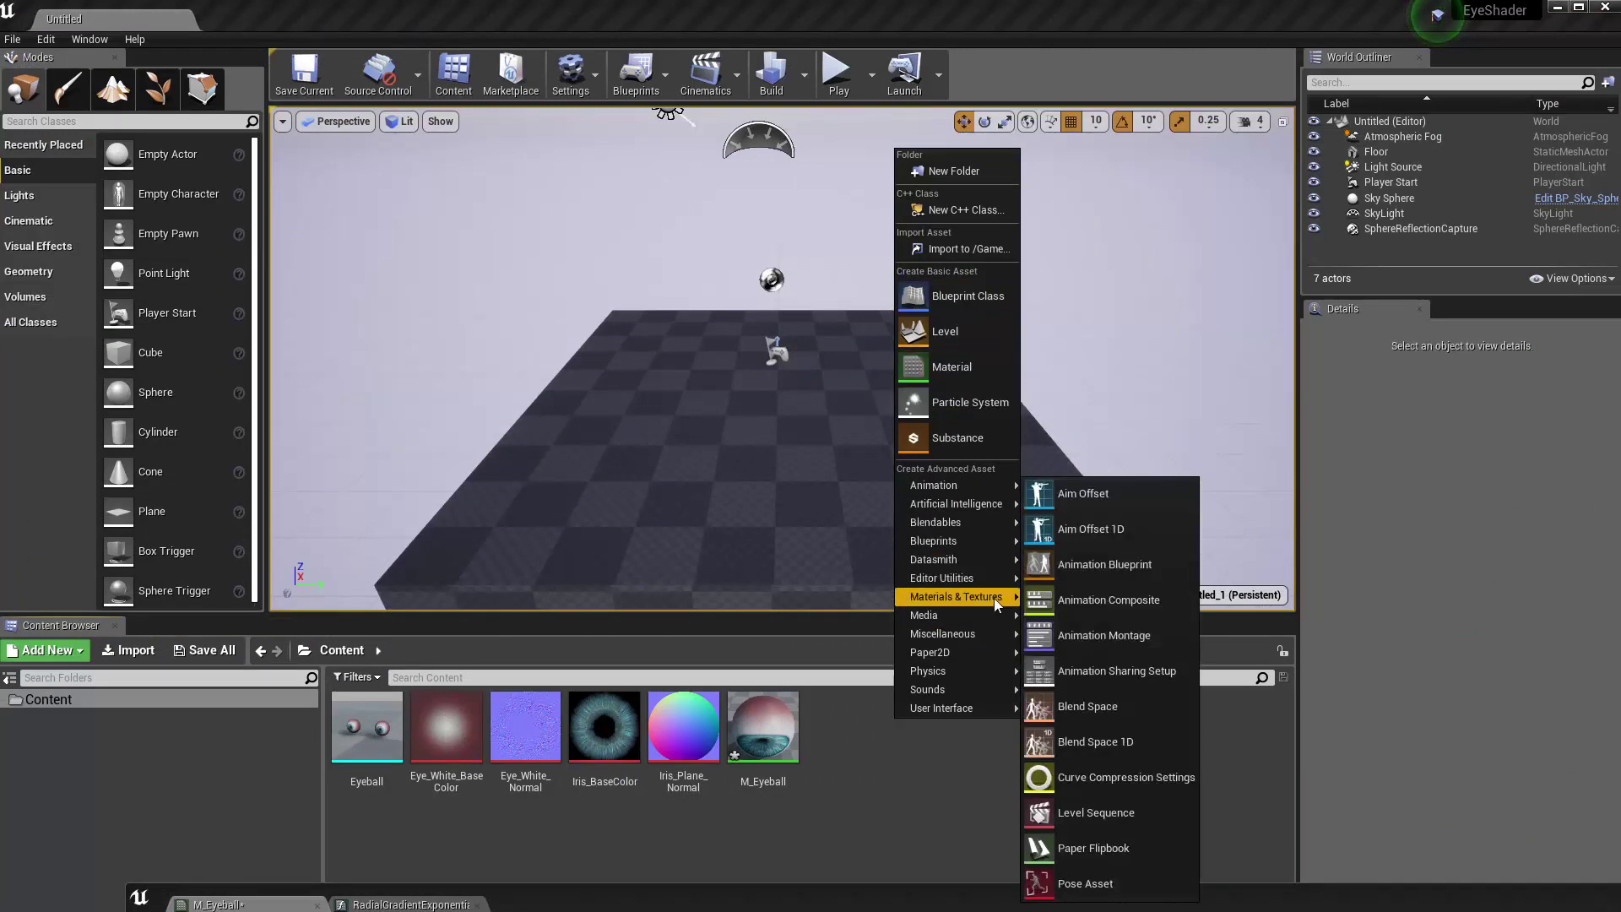
pyautogui.moveTo(994, 597)
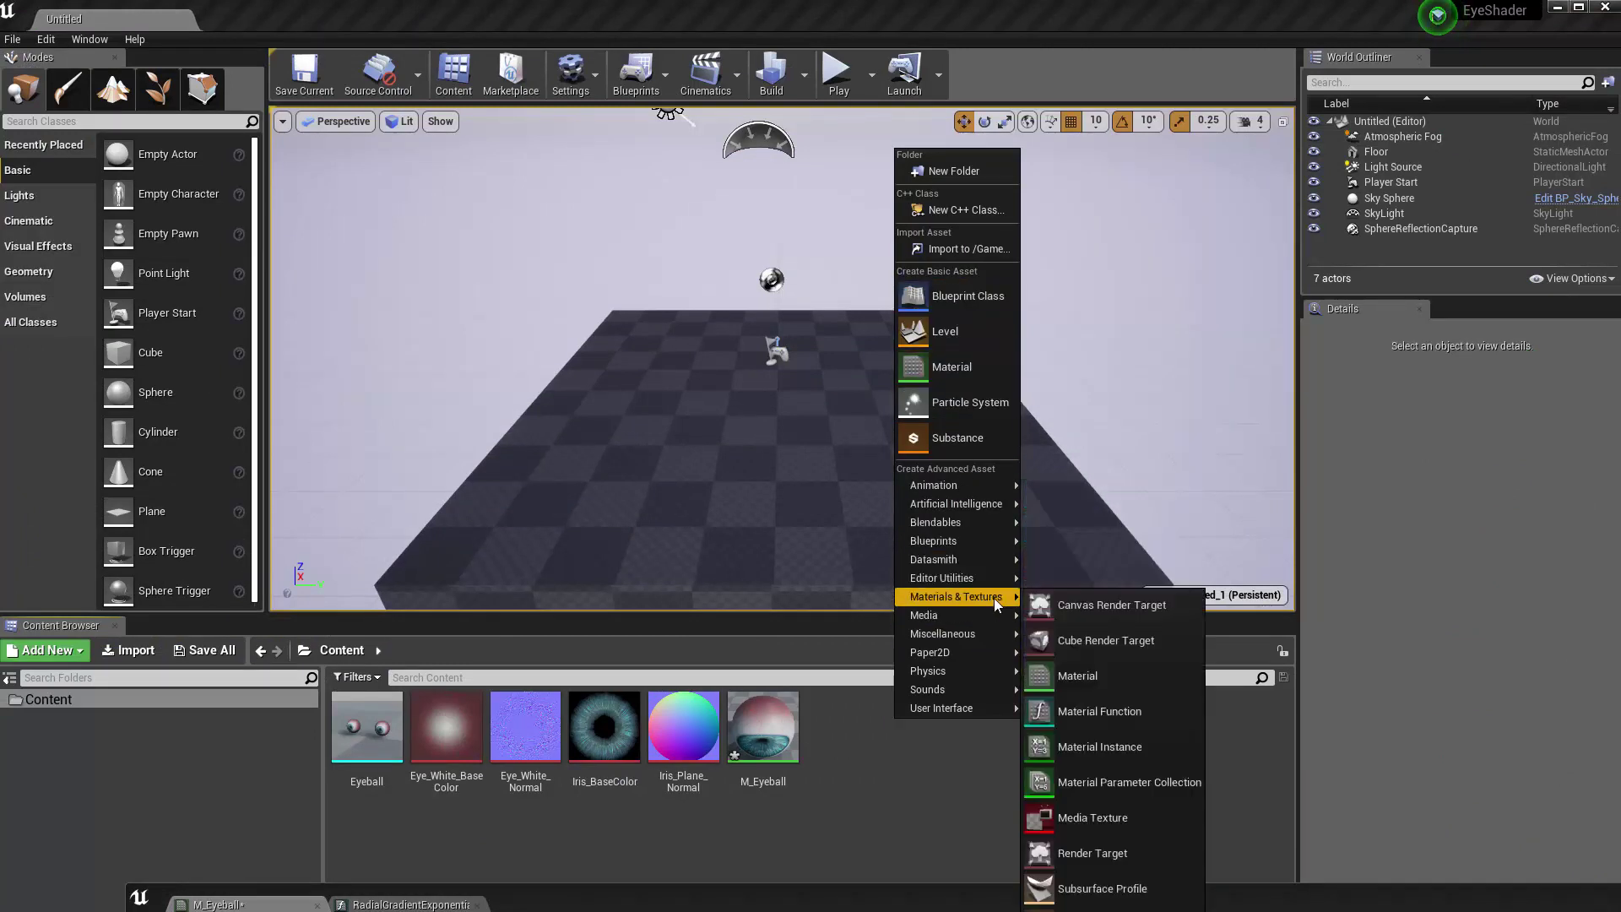
pyautogui.click(1098, 891)
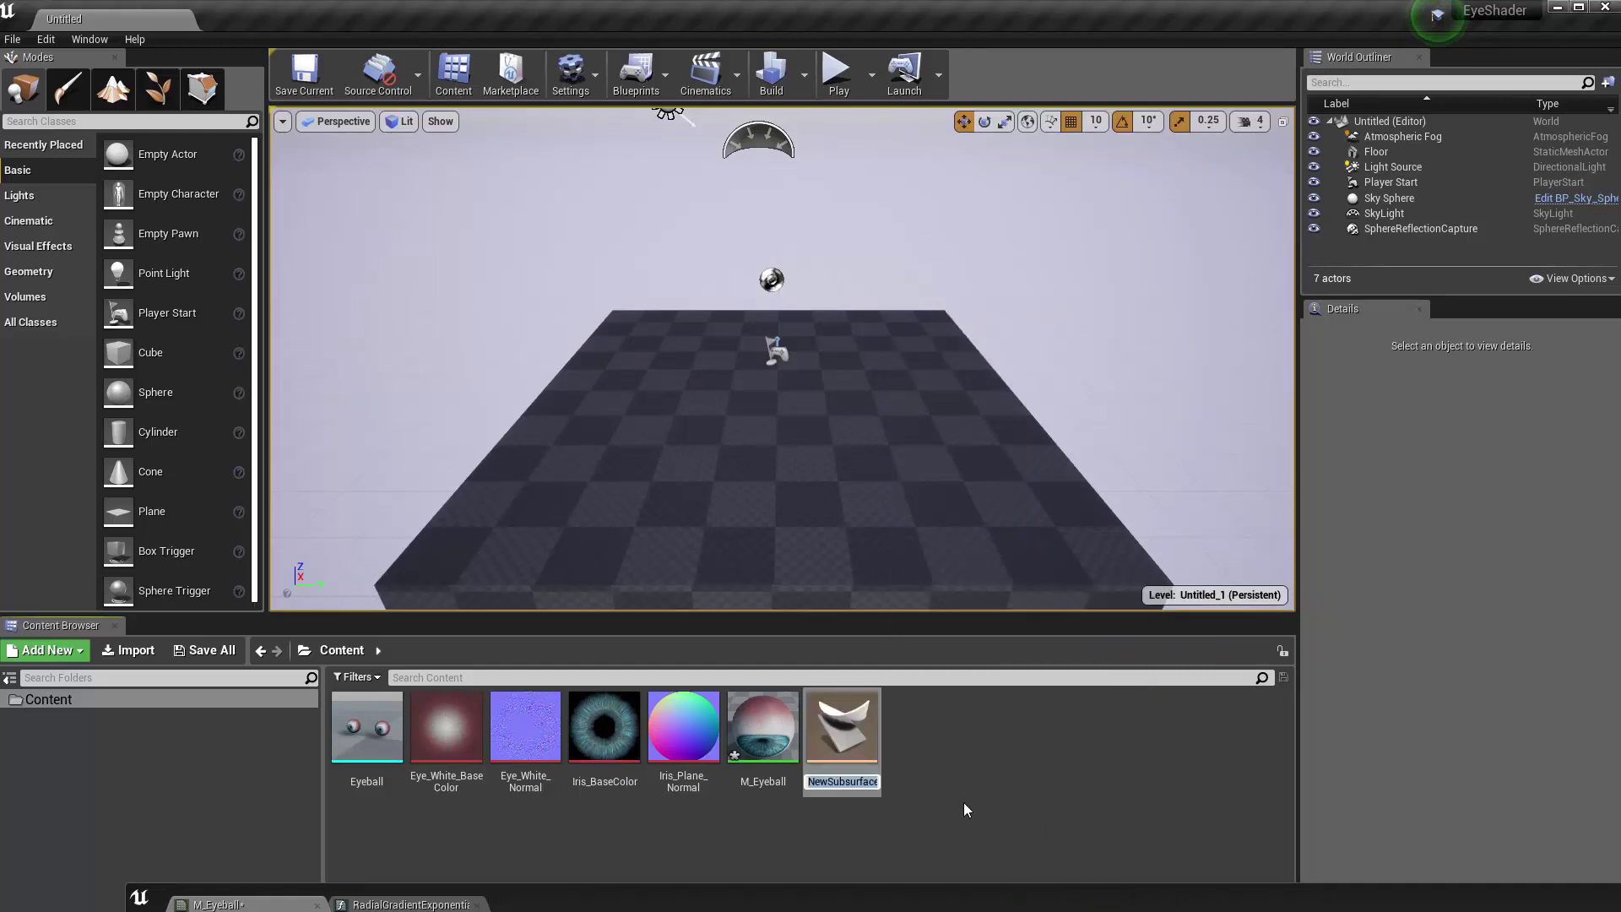
pyautogui.write('SSS_Eye')
pyautogui.press('Return')
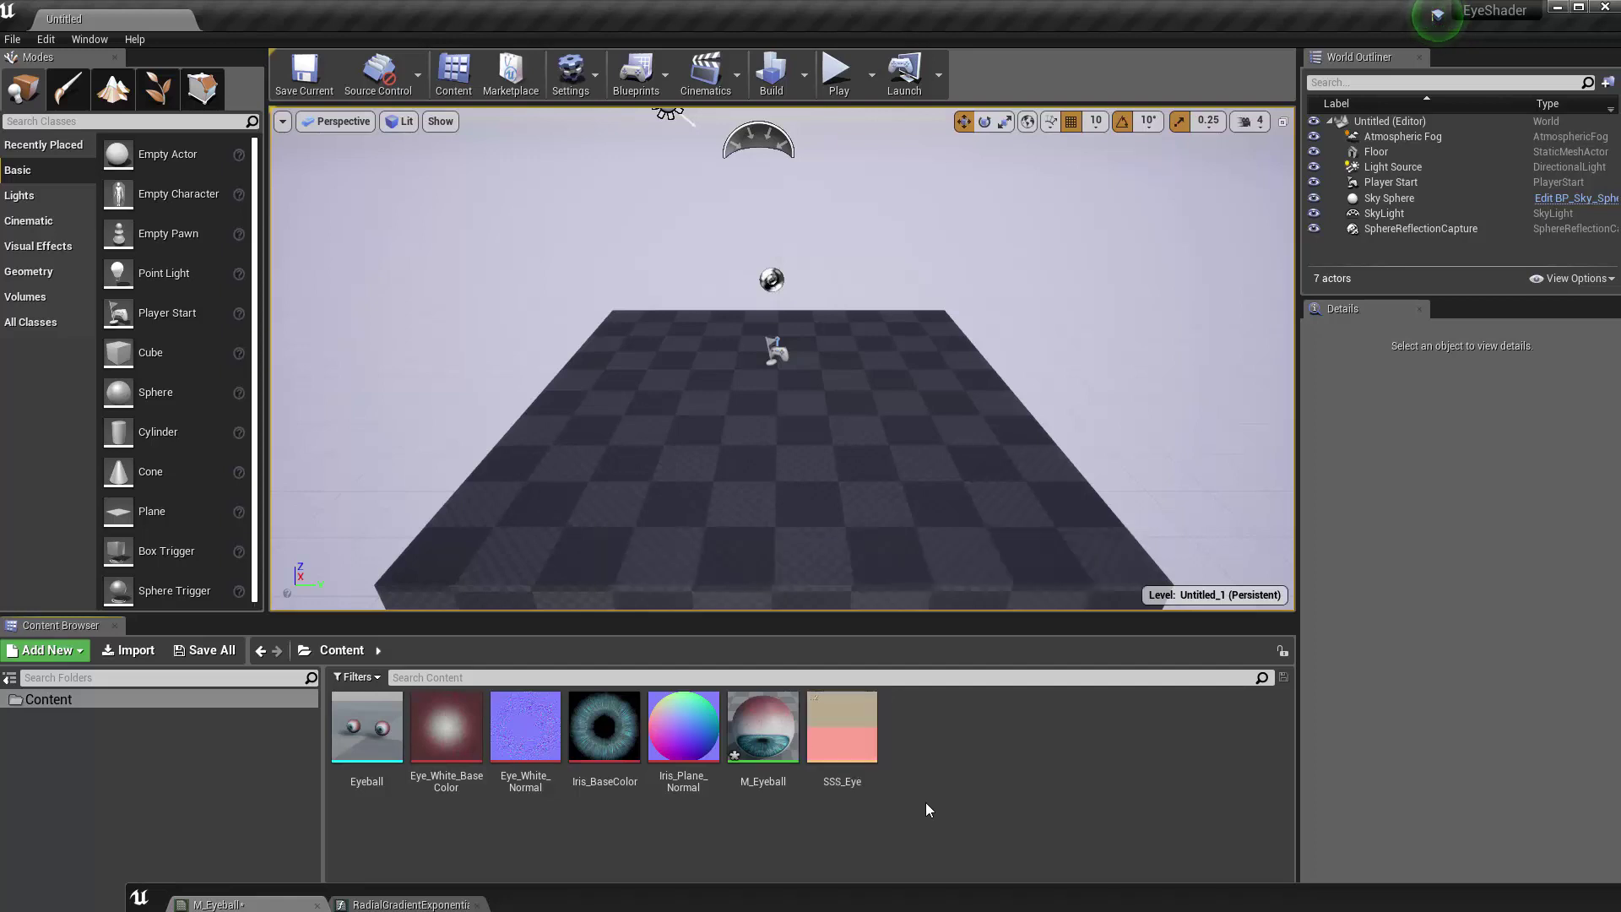
pyautogui.doubleClick(842, 728)
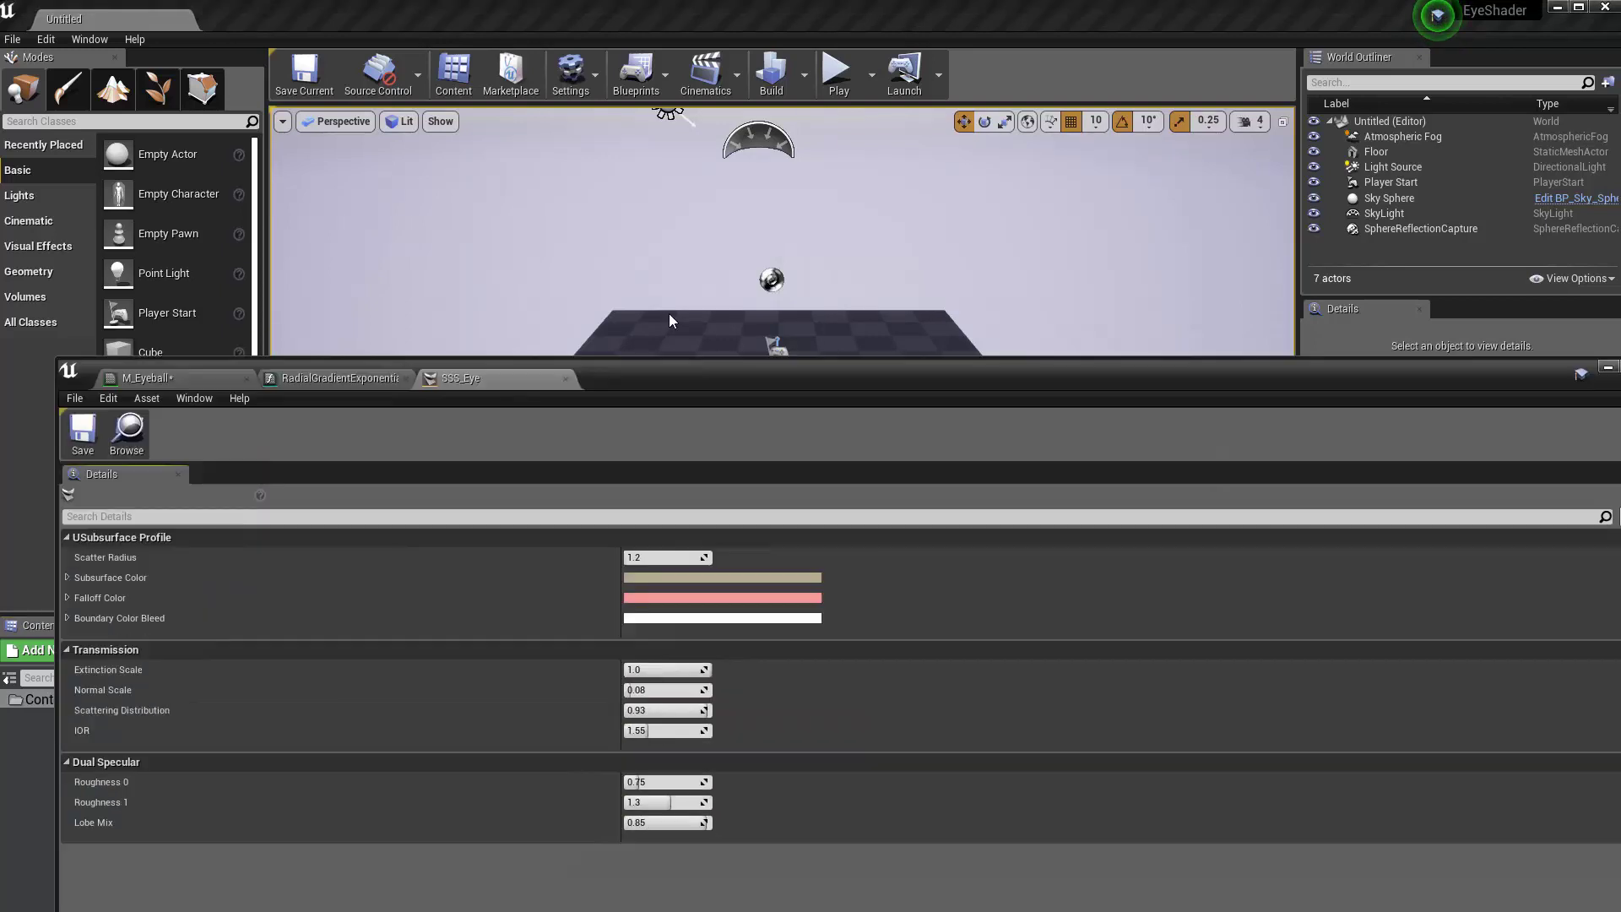
pyautogui.moveTo(668, 378); pyautogui.dragTo(577, 72)
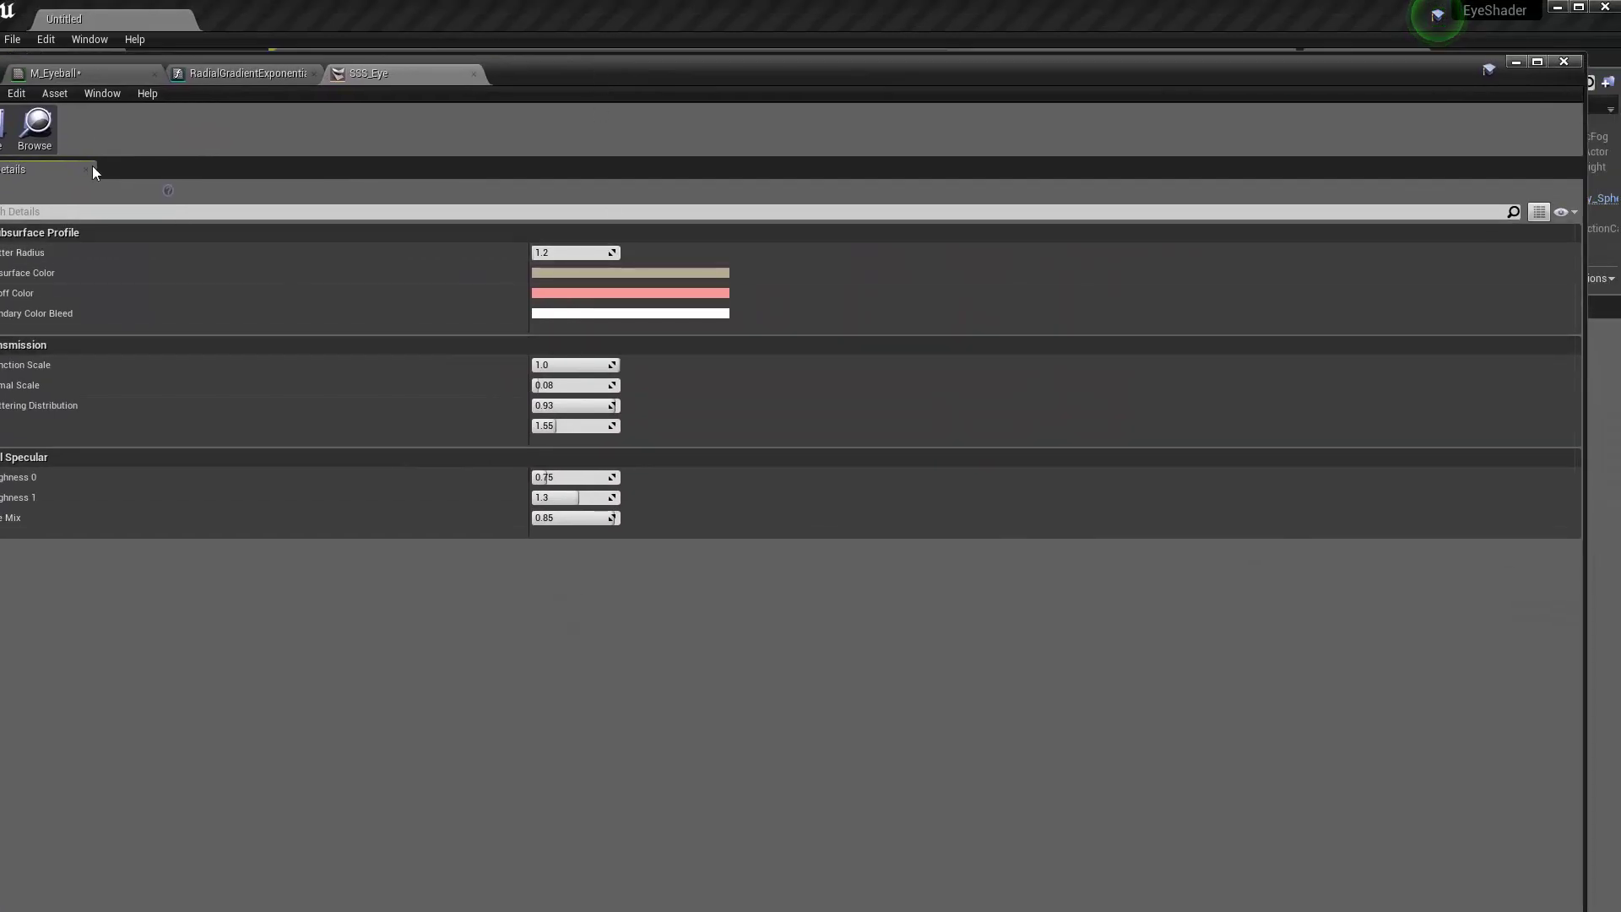
# Set the M_Eyeball material's shading model to Subsurface Profile and assign SSS_Eye as its subsurface profile
pyautogui.click(63, 77)
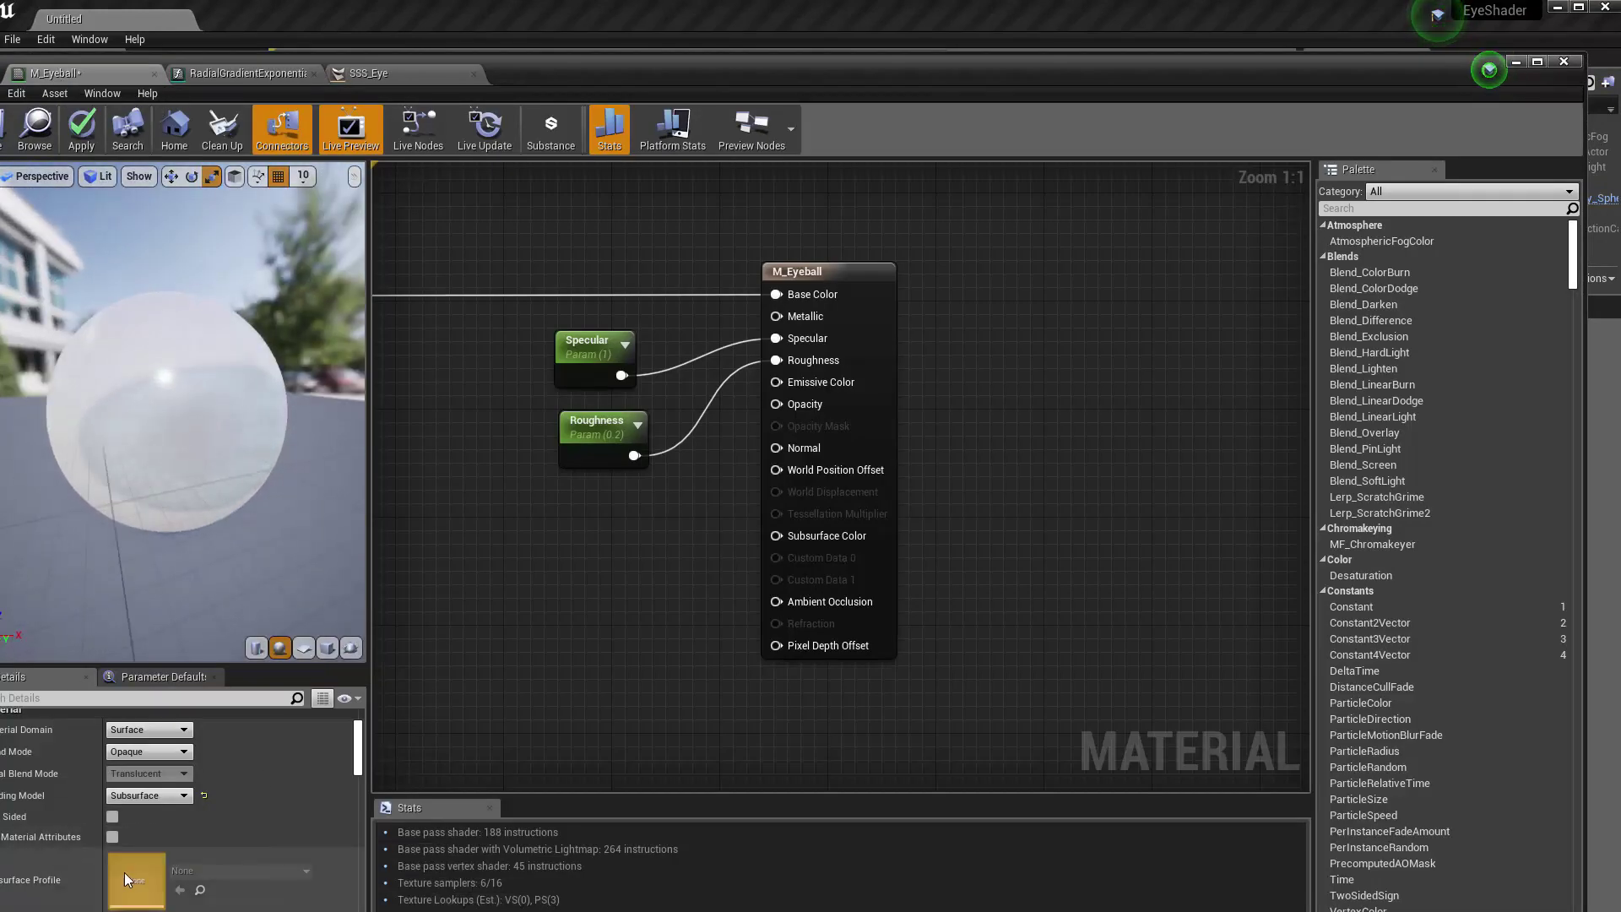
pyautogui.click(156, 797)
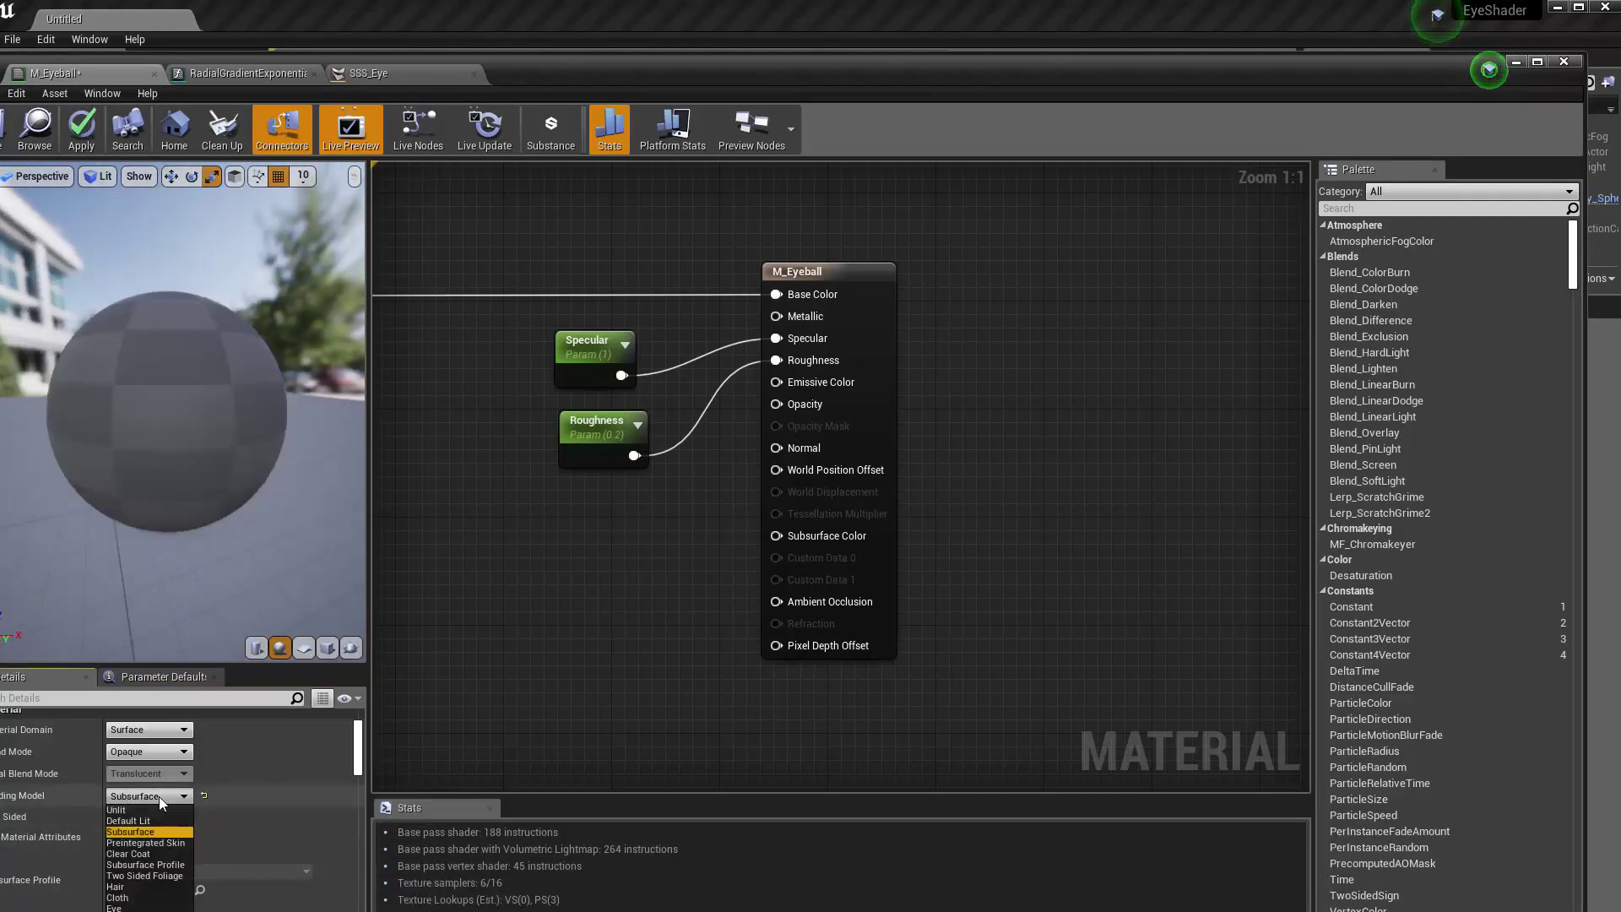
pyautogui.click(144, 866)
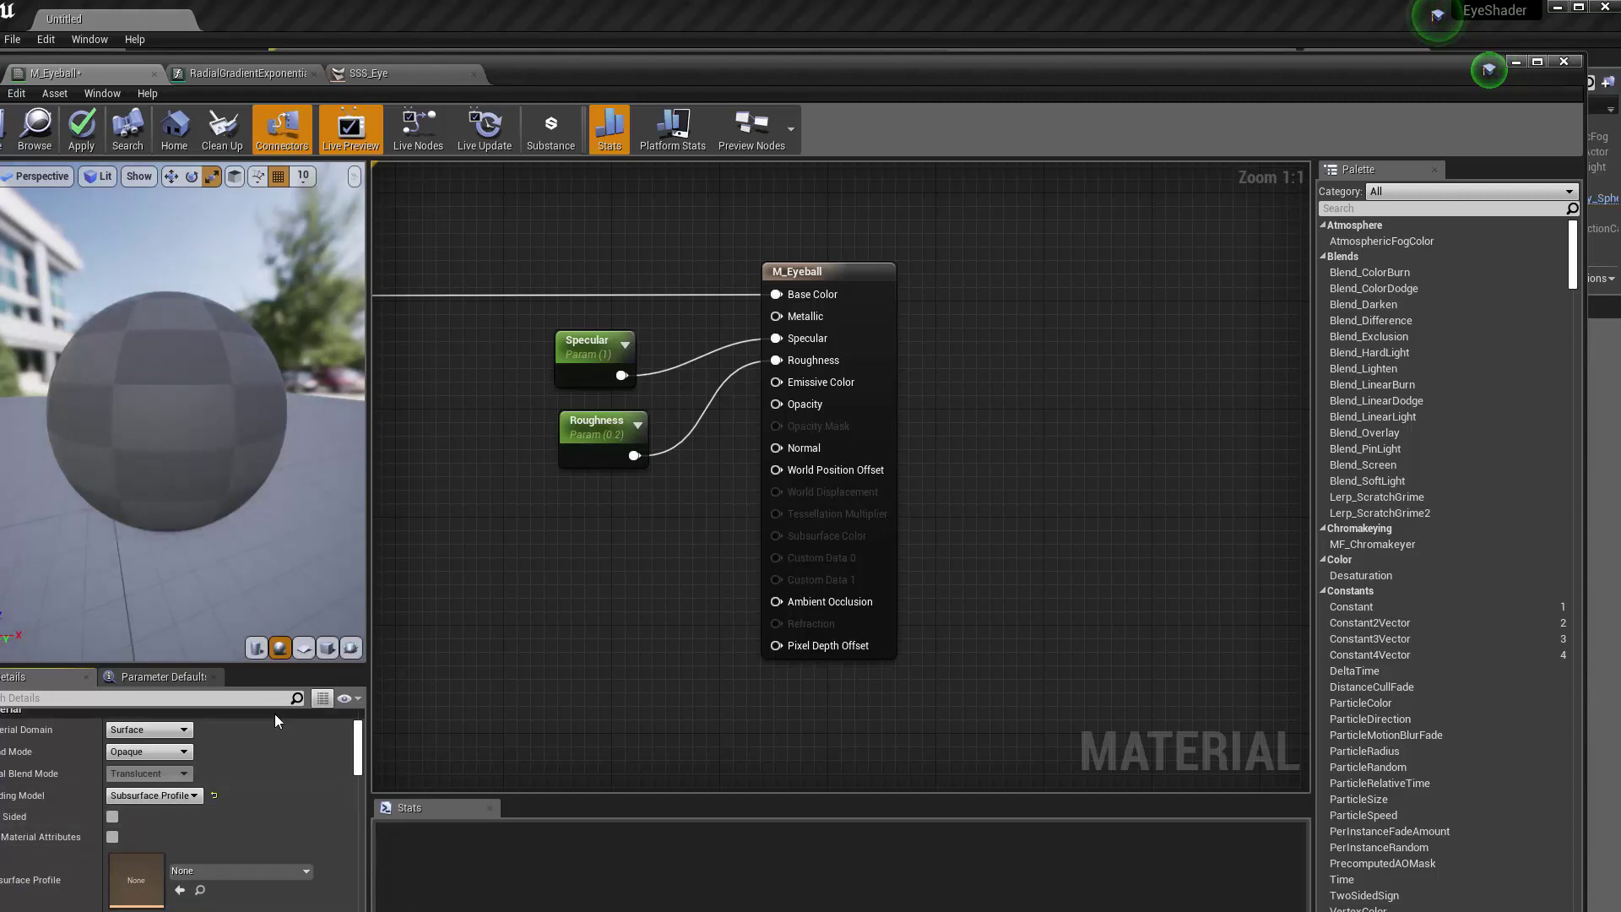
pyautogui.click(266, 878)
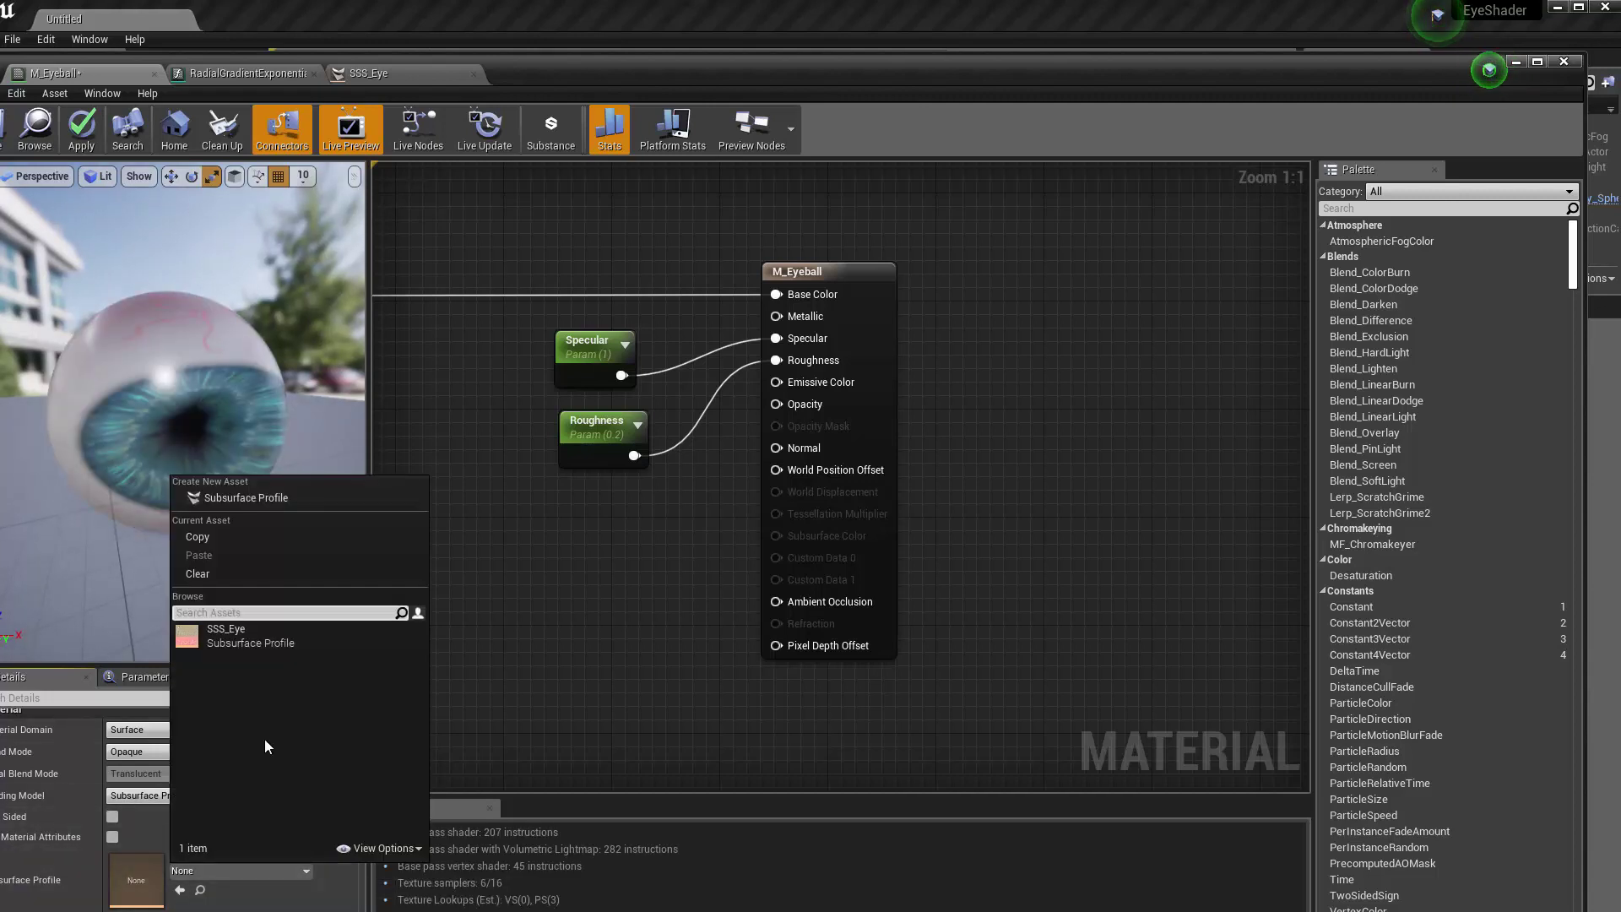
pyautogui.click(229, 645)
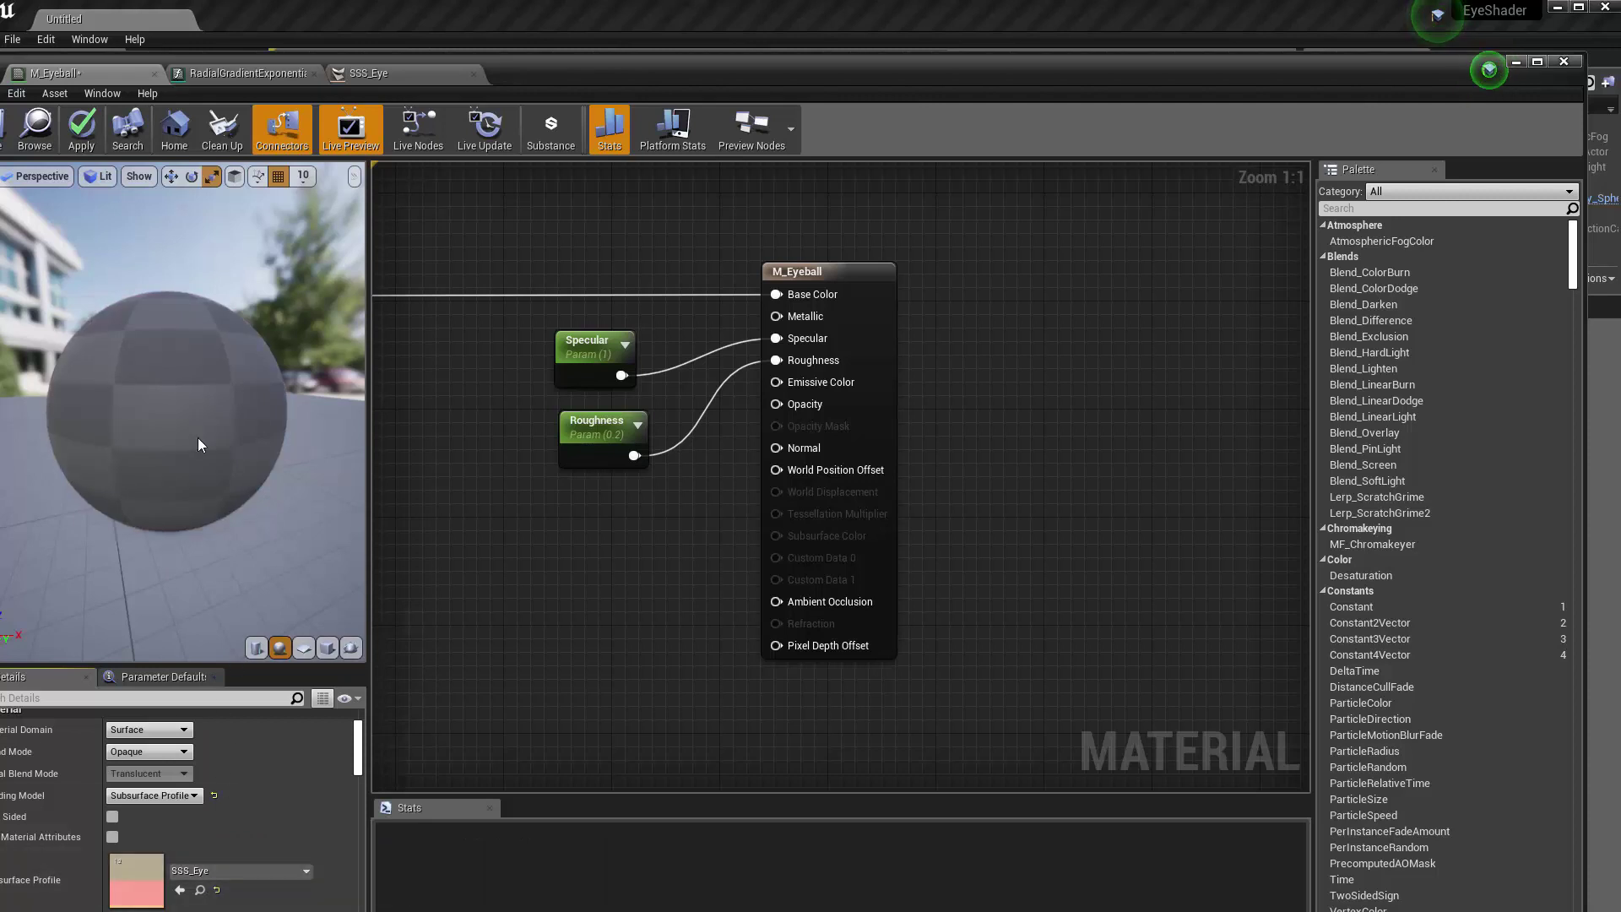
pyautogui.moveTo(120, 488); pyautogui.dragTo(142, 562)
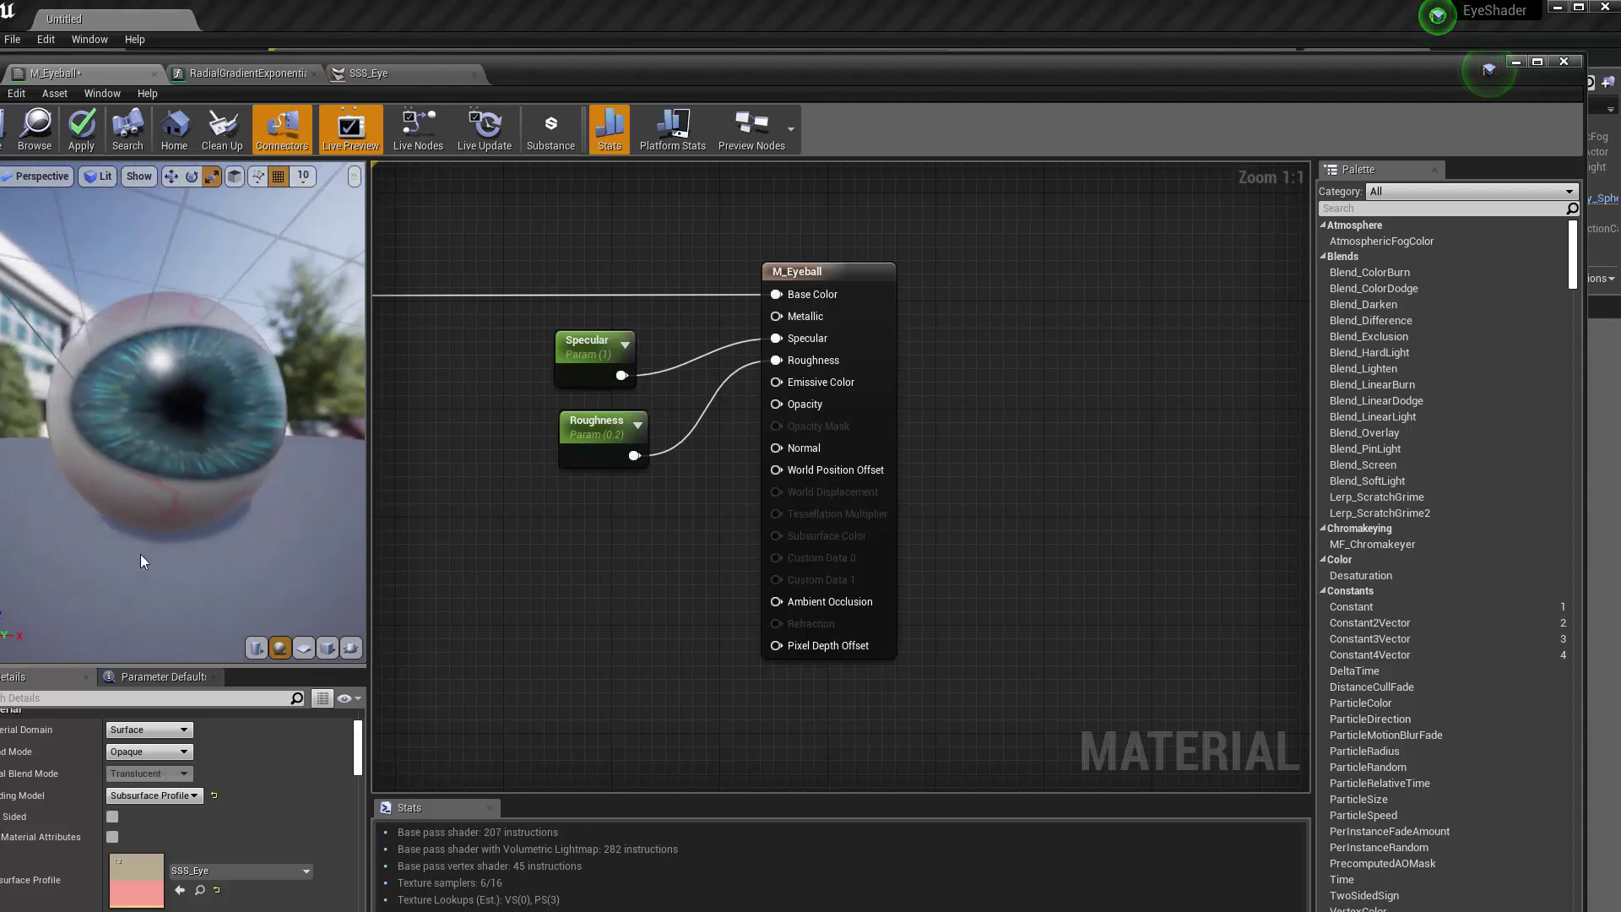
# Set the red component of SSS_Eye's Falloff Color to 0.4 and save the profile
pyautogui.doubleClick(133, 882)
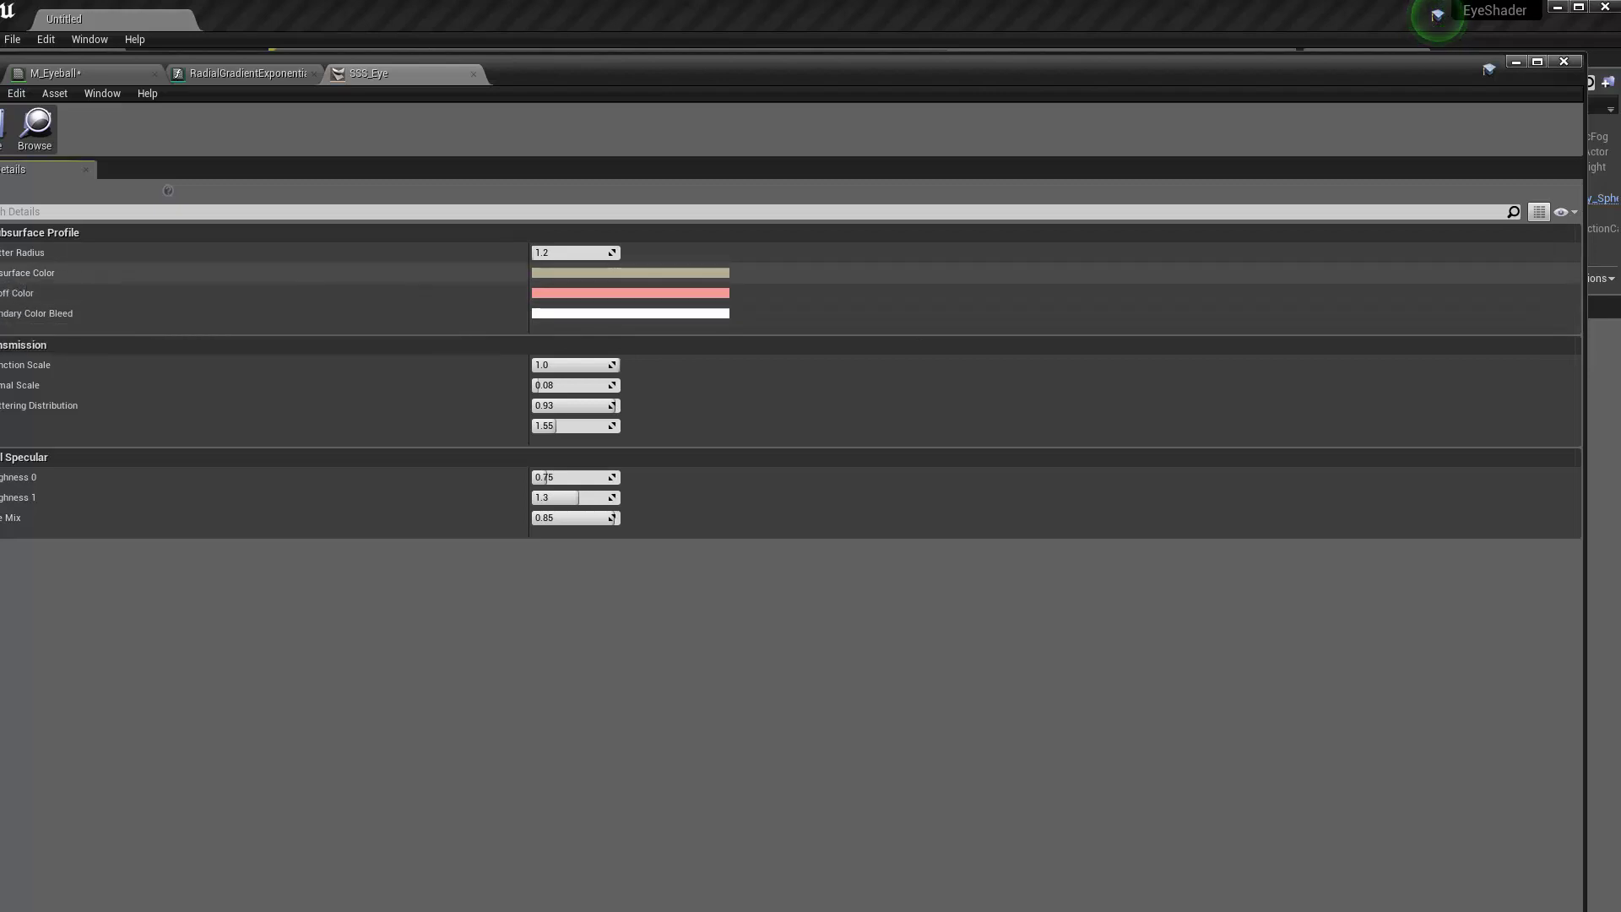
pyautogui.click(1, 273)
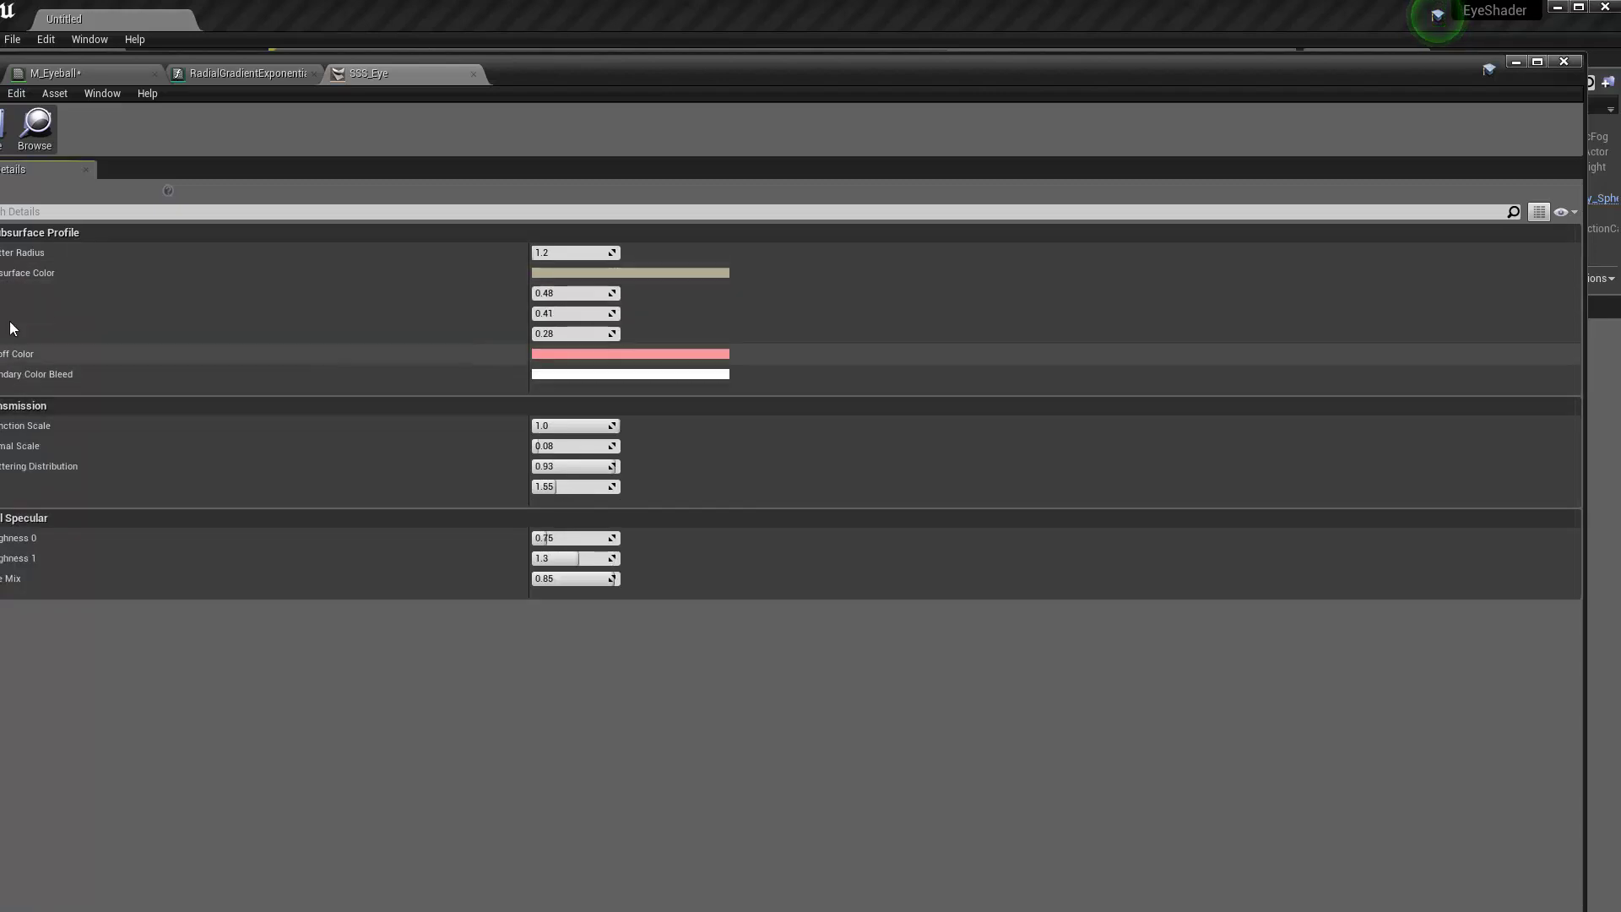
pyautogui.click(1, 273)
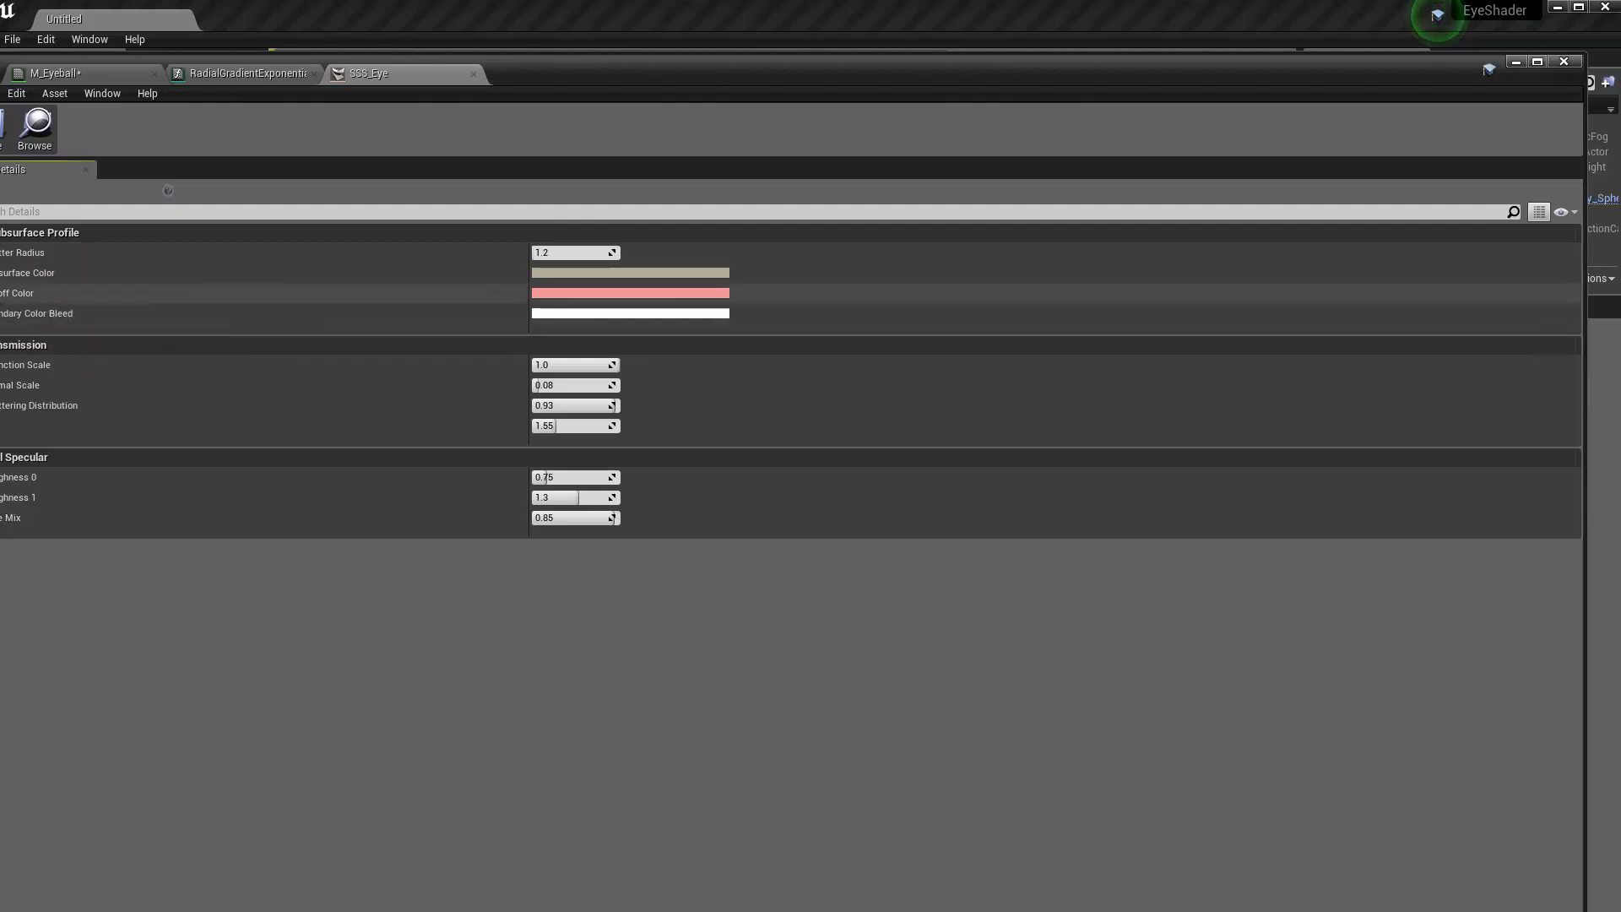
pyautogui.click(2, 293)
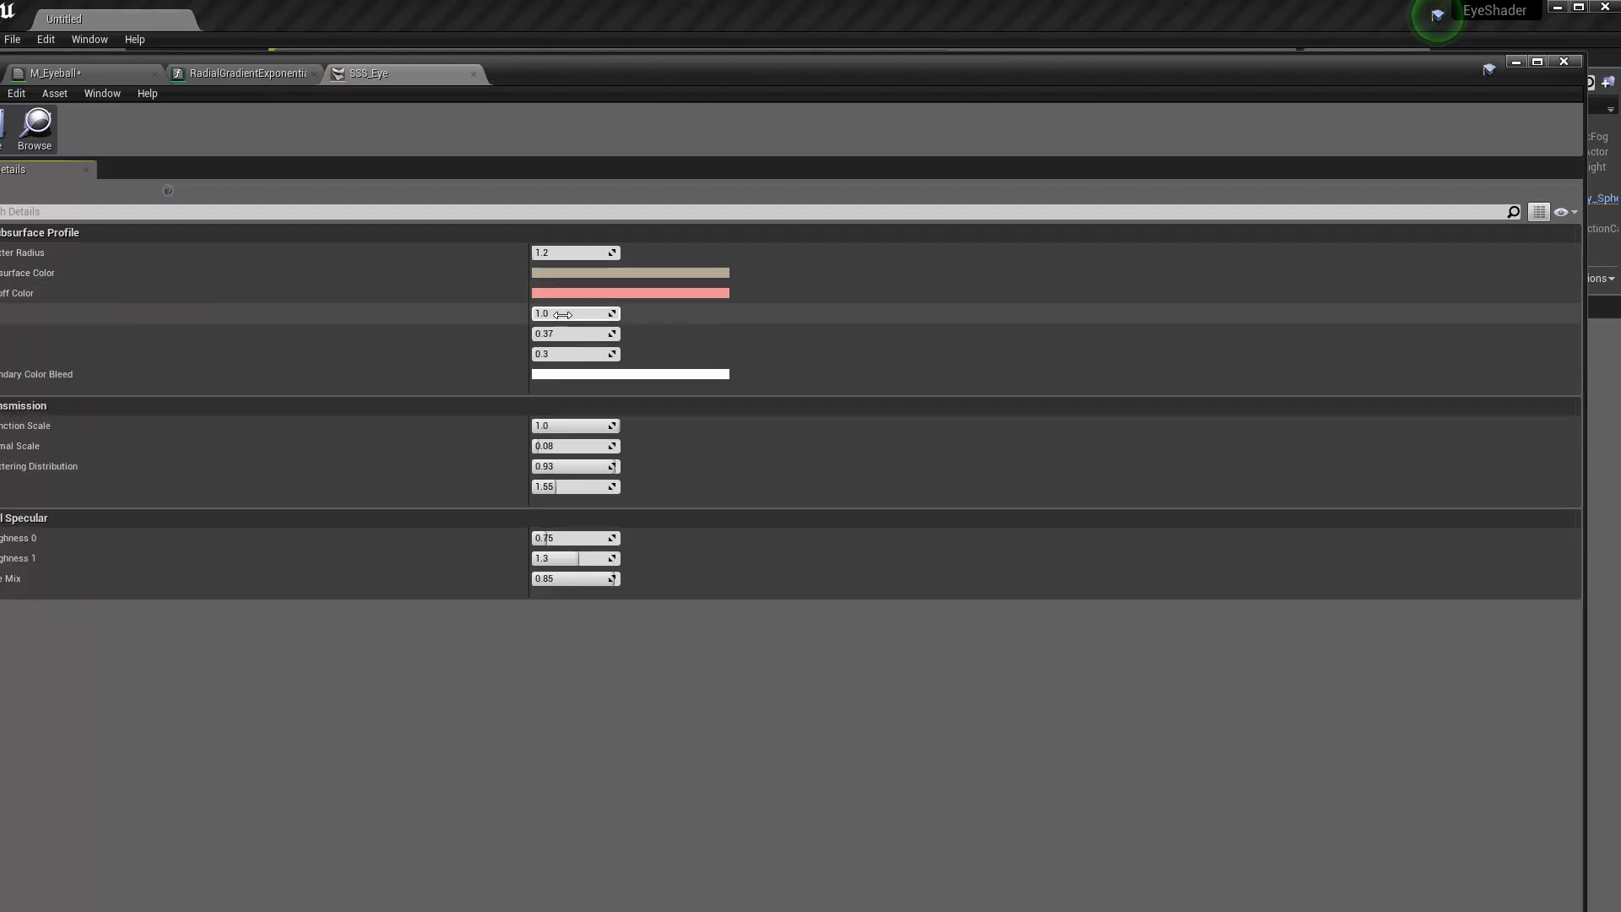
pyautogui.click(588, 314)
pyautogui.press('BackSpace')
pyautogui.write('4')
pyautogui.press('Return')
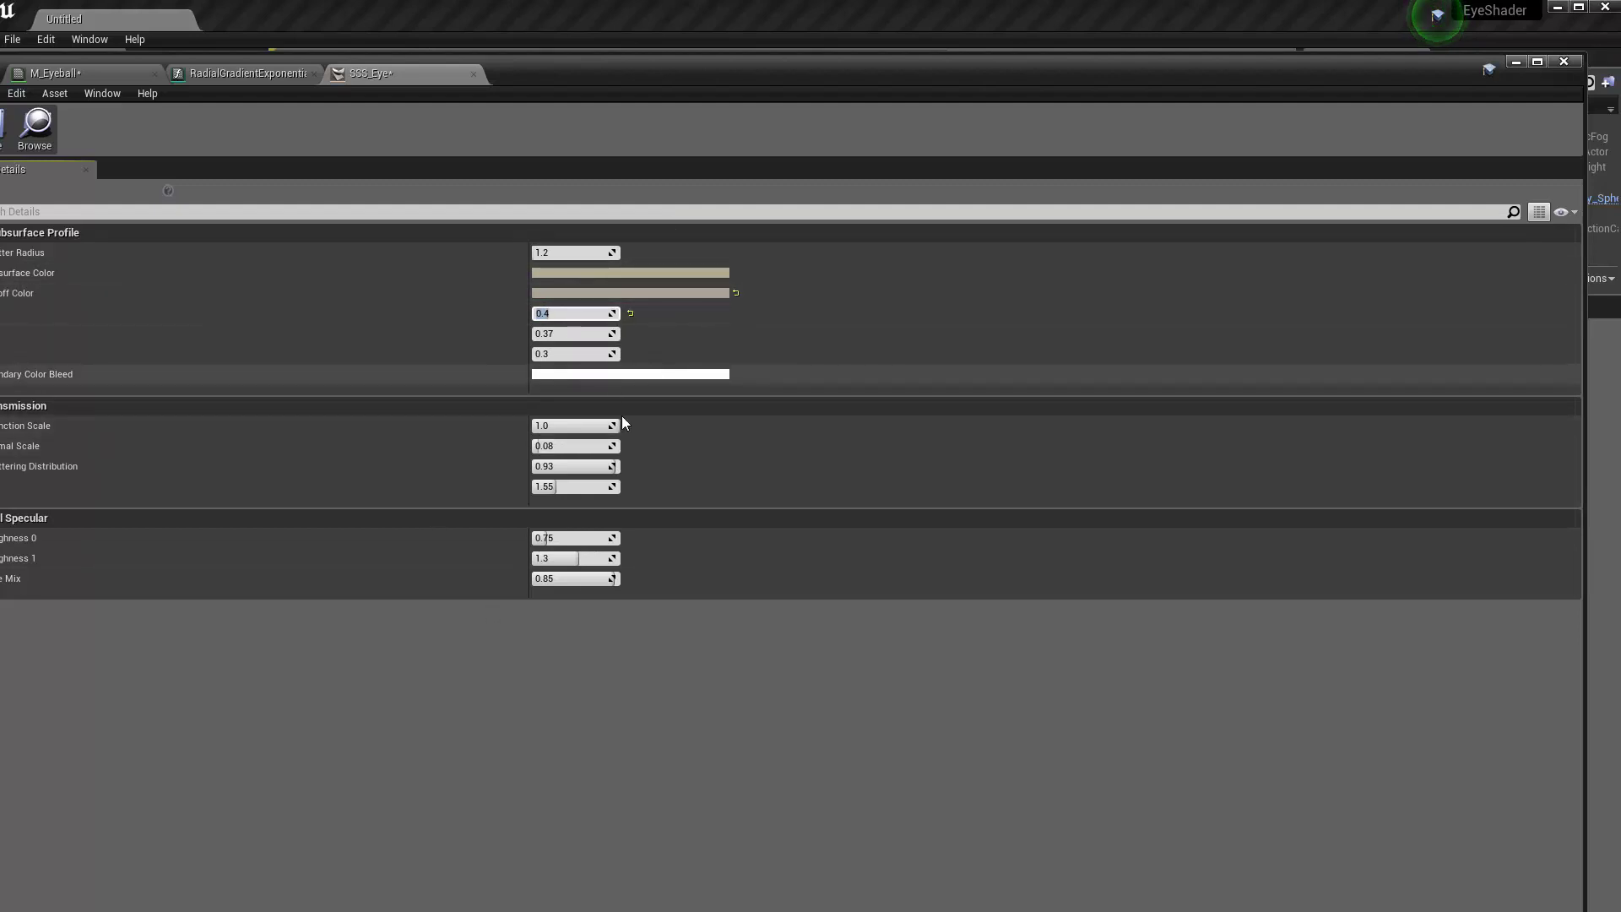
pyautogui.click(7, 126)
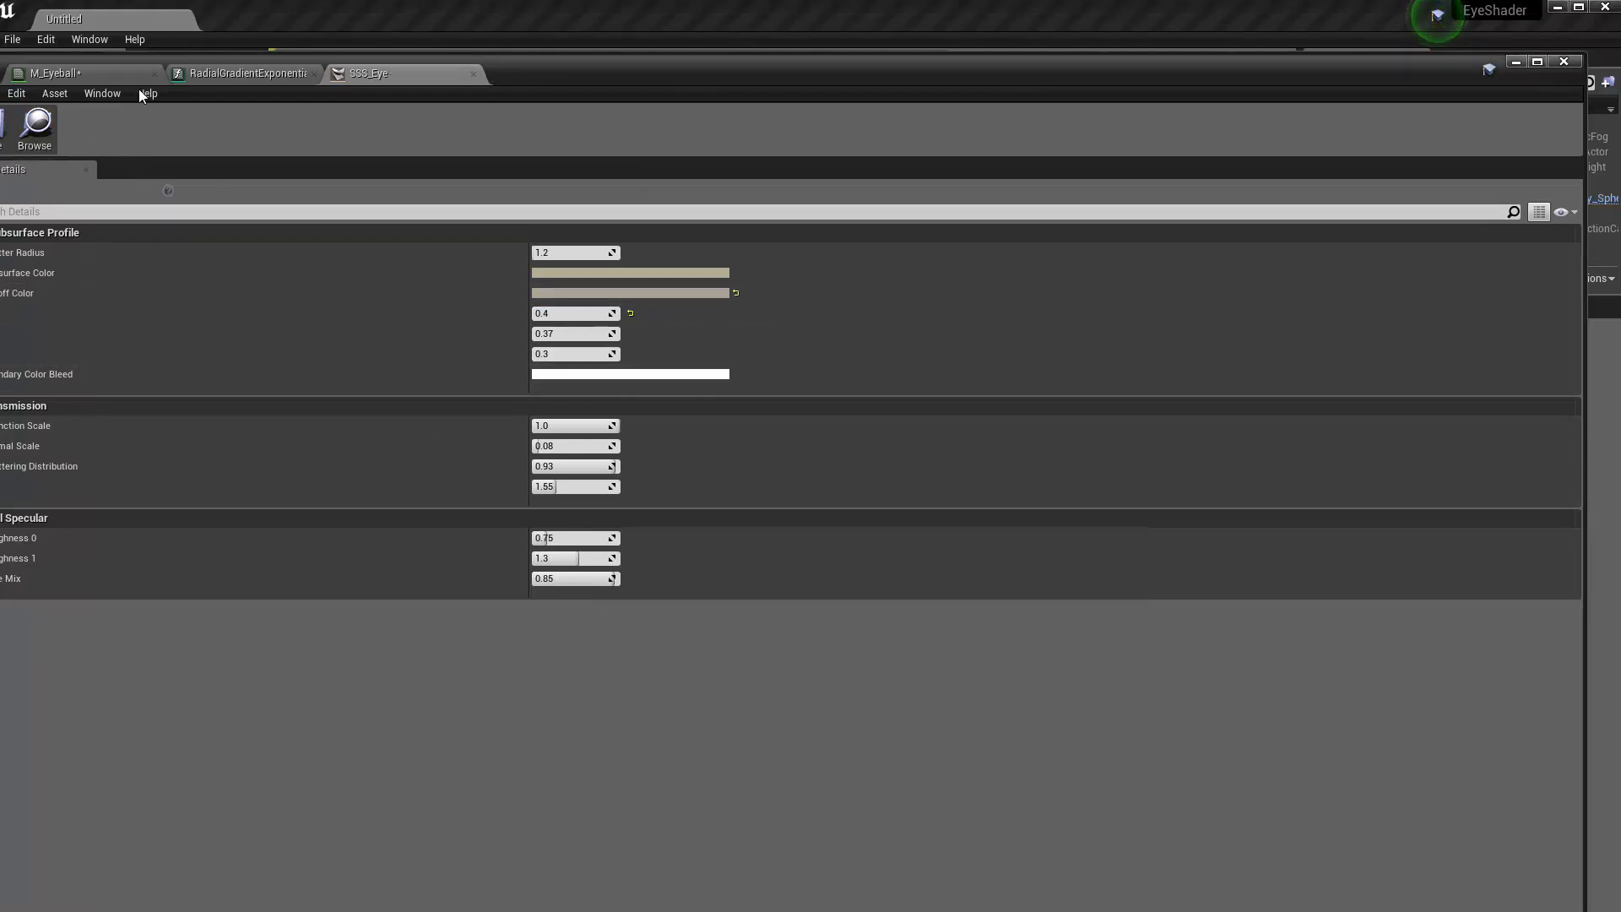
# Add the Eye_White_Normal texture to the M_Eyeball graph below Roughness and connect its RGB output to the Normal input
pyautogui.moveTo(608, 65); pyautogui.dragTo(640, 8)
pyautogui.click(135, 14)
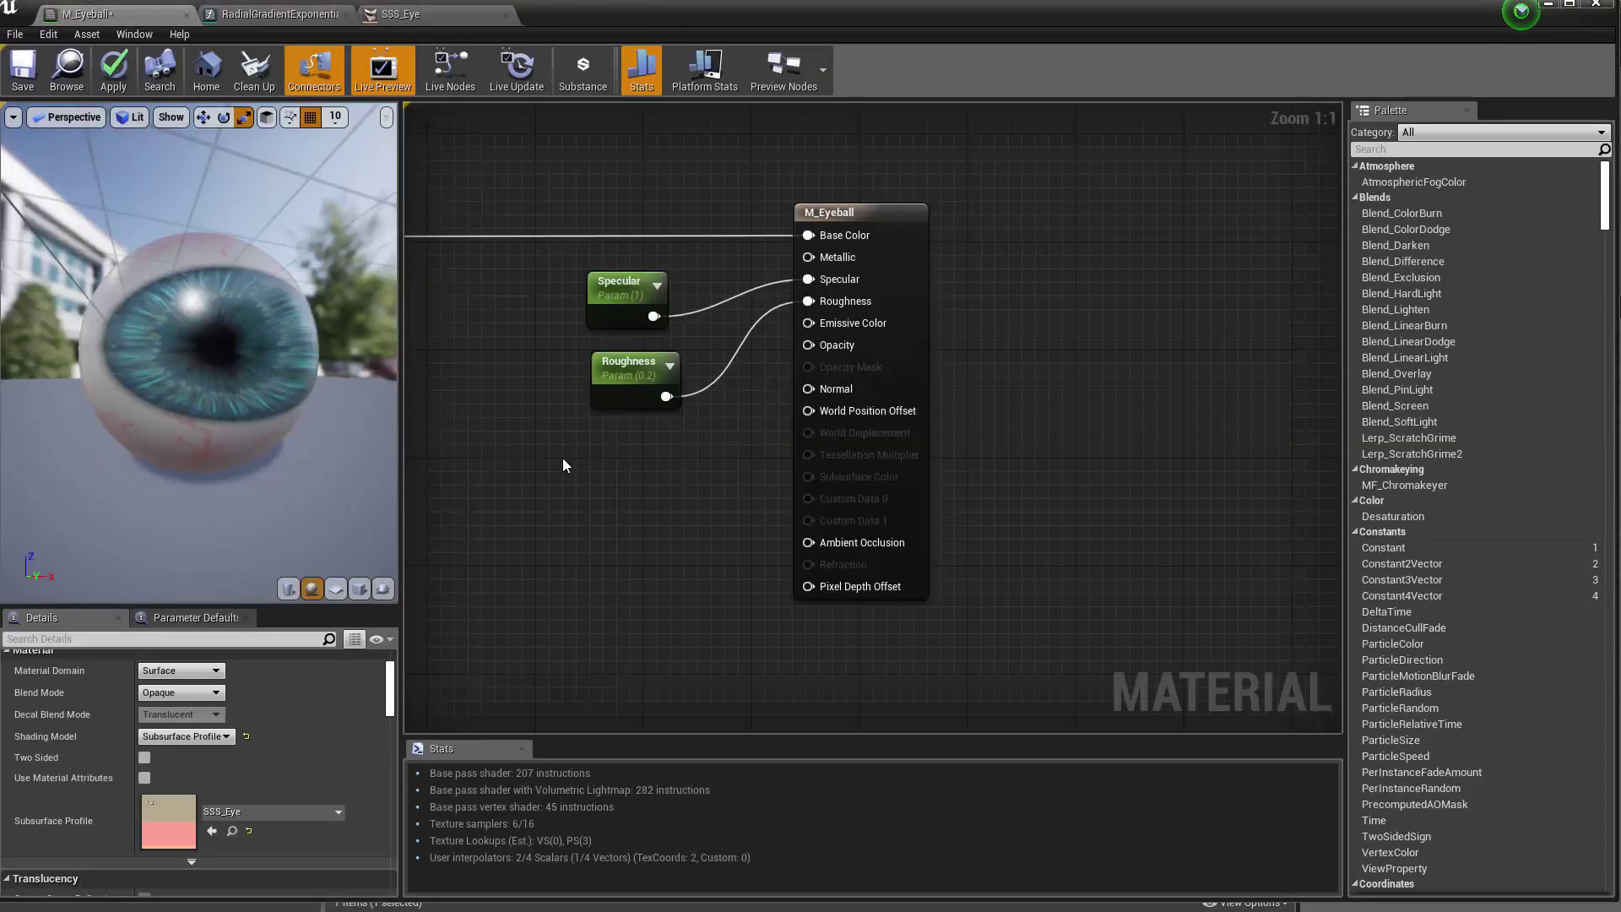
pyautogui.moveTo(562, 458); pyautogui.dragTo(812, 513, button='right')
pyautogui.moveTo(163, 436); pyautogui.dragTo(259, 456)
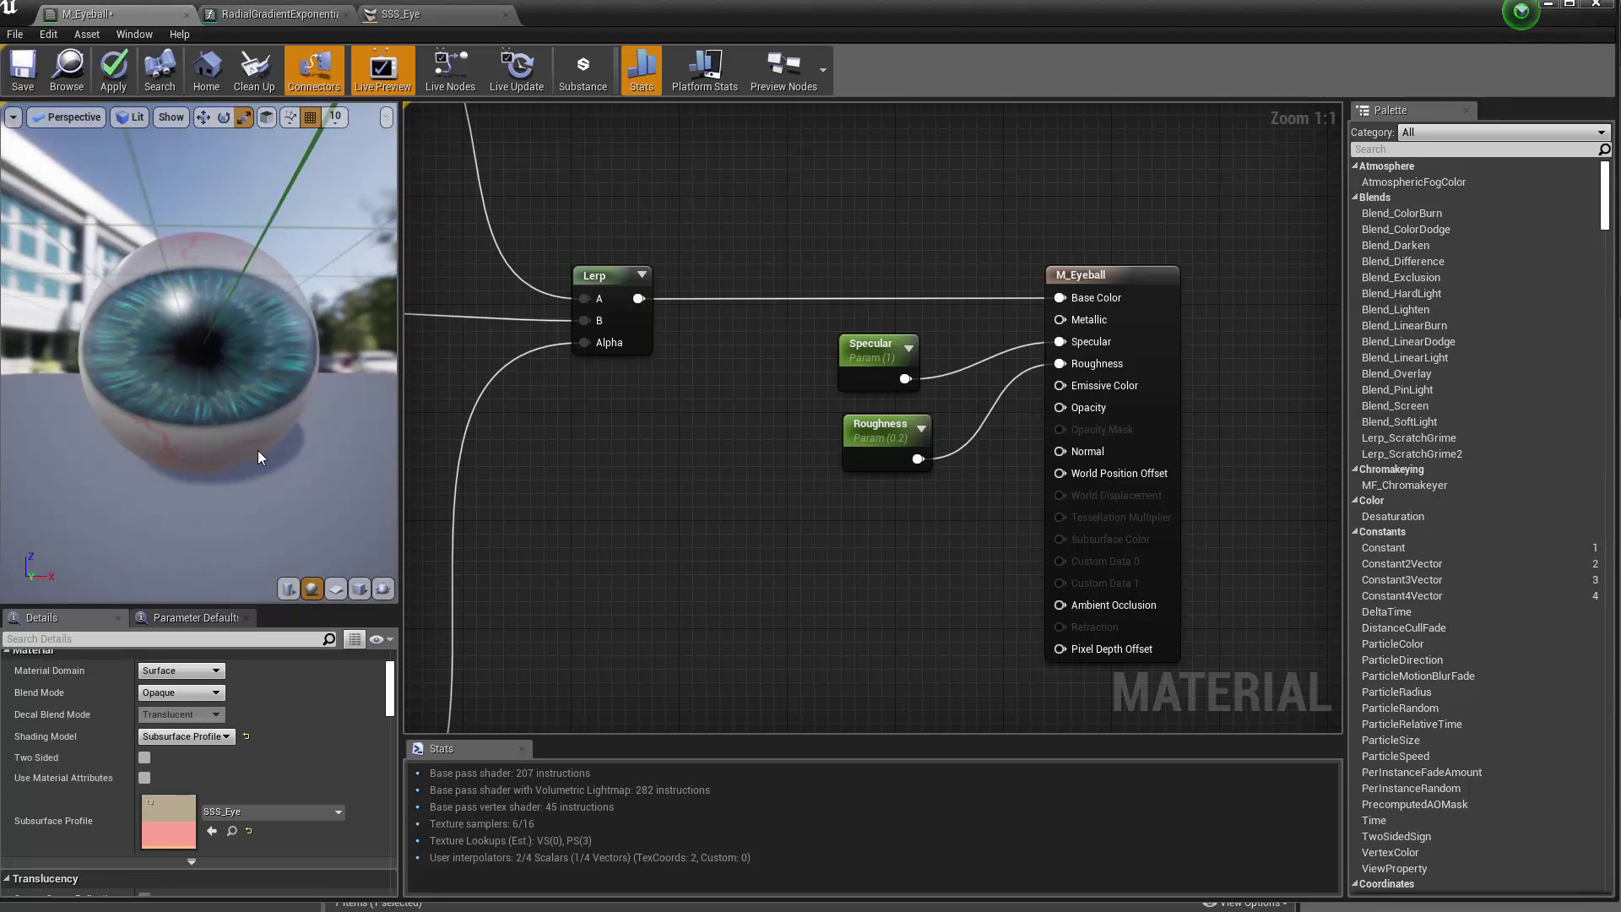
pyautogui.moveTo(1059, 452); pyautogui.dragTo(956, 545)
pyautogui.click(480, 223)
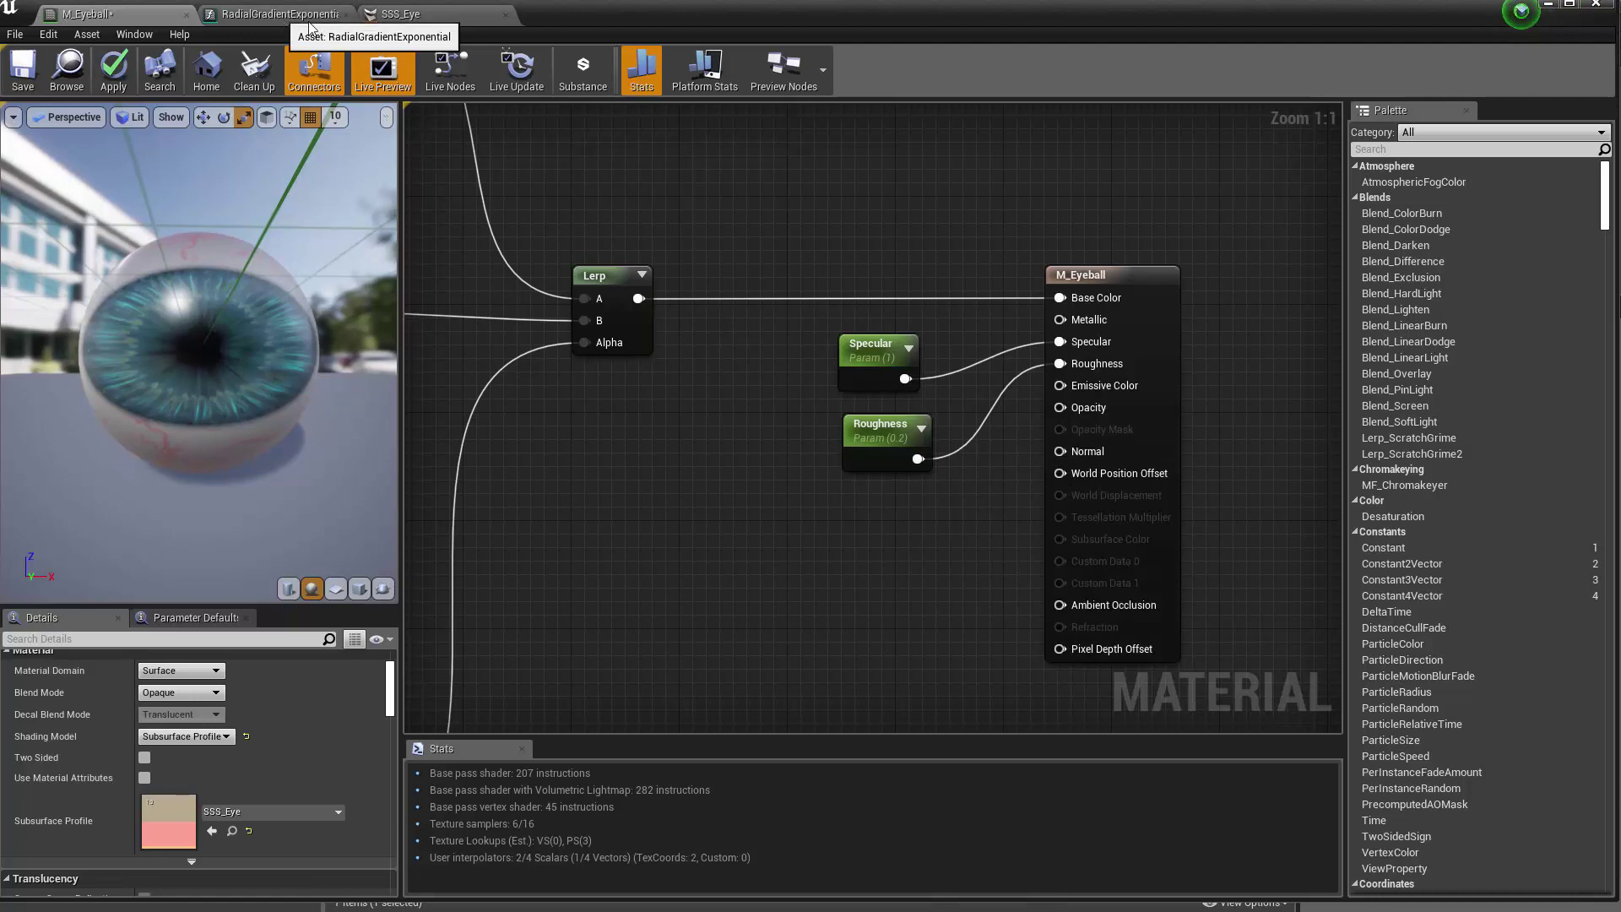
pyautogui.moveTo(730, 25); pyautogui.dragTo(1398, 136)
pyautogui.moveTo(525, 726); pyautogui.dragTo(1221, 647)
pyautogui.moveTo(1423, 134); pyautogui.dragTo(743, 0)
pyautogui.moveTo(677, 541); pyautogui.dragTo(1069, 429)
pyautogui.moveTo(652, 627); pyautogui.dragTo(900, 615)
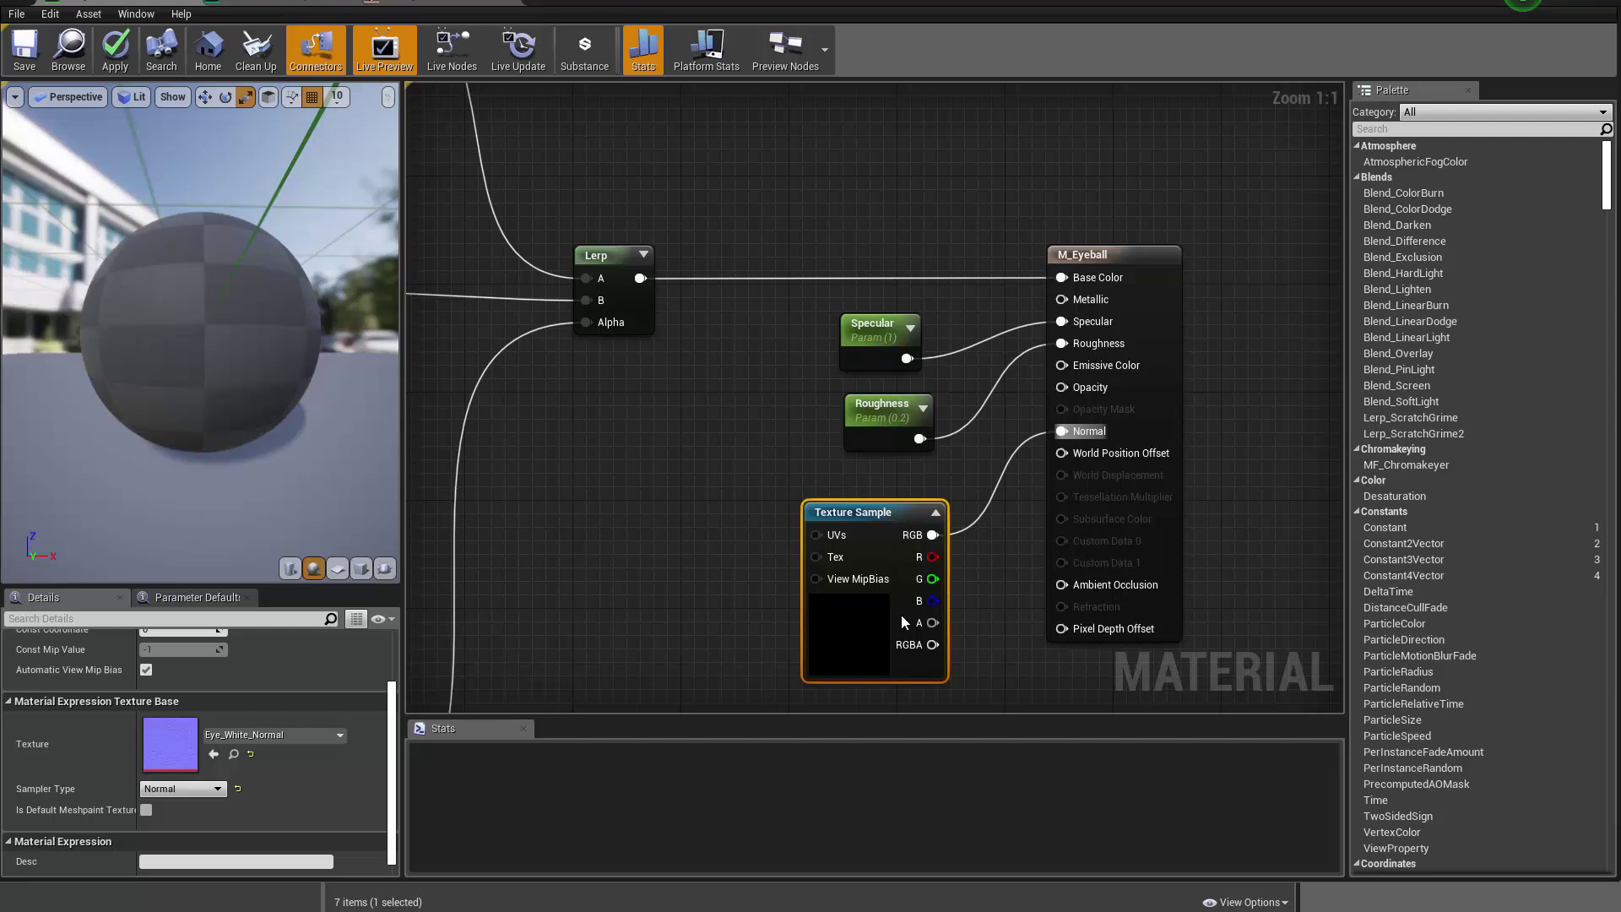
# Convert the Eye_White_Normal texture sample to a parameter and name it "Normal"
pyautogui.rightClick(857, 590)
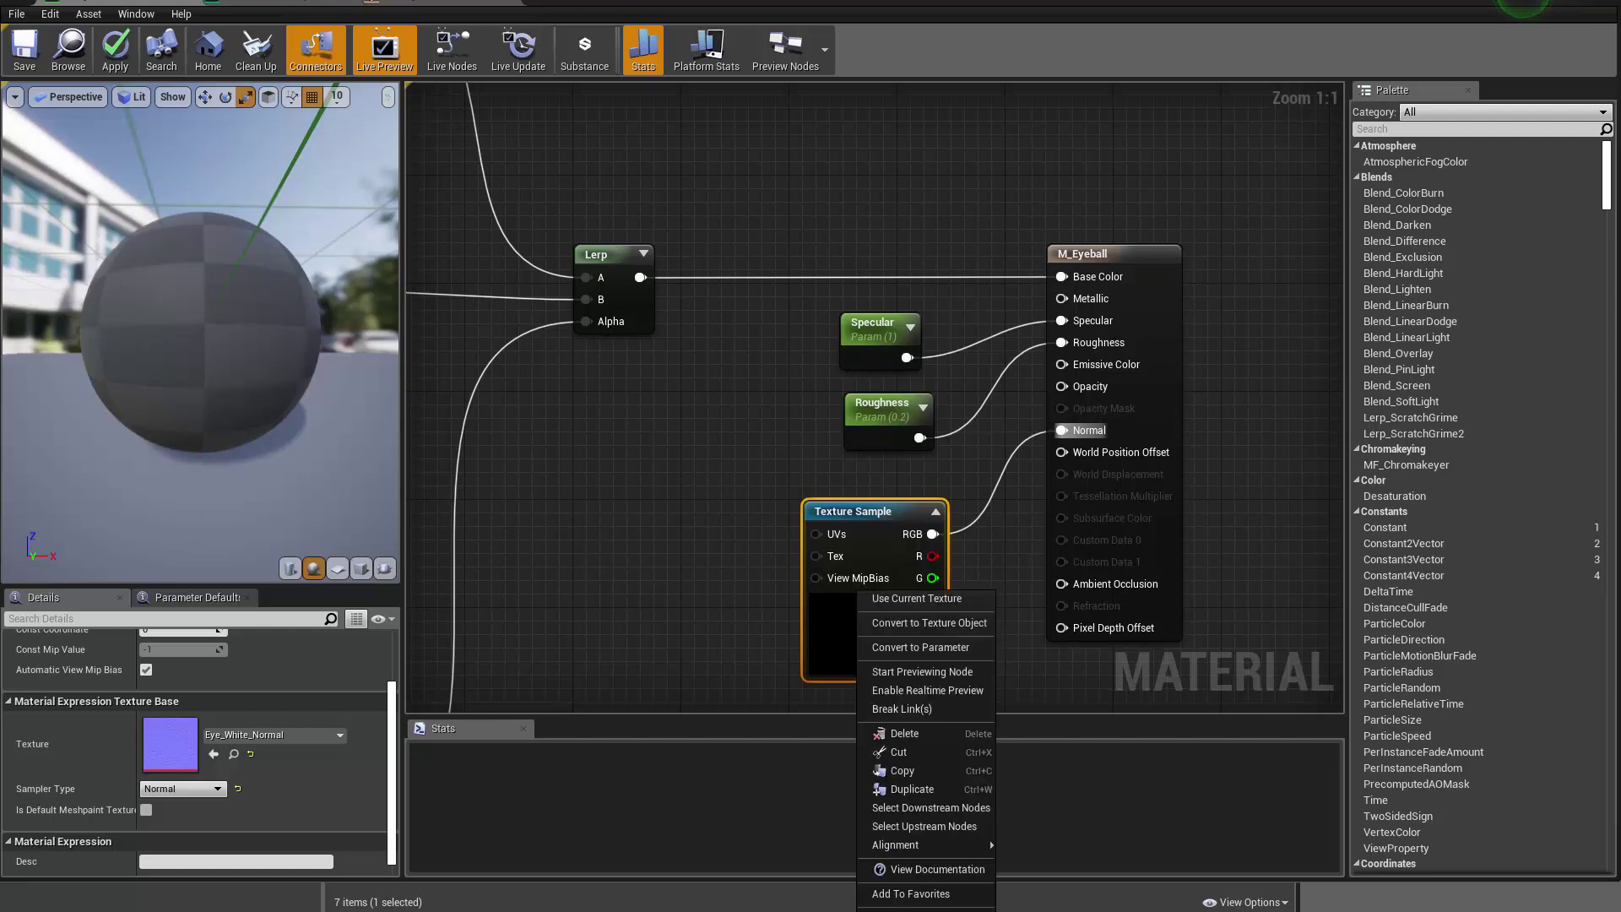
pyautogui.click(916, 647)
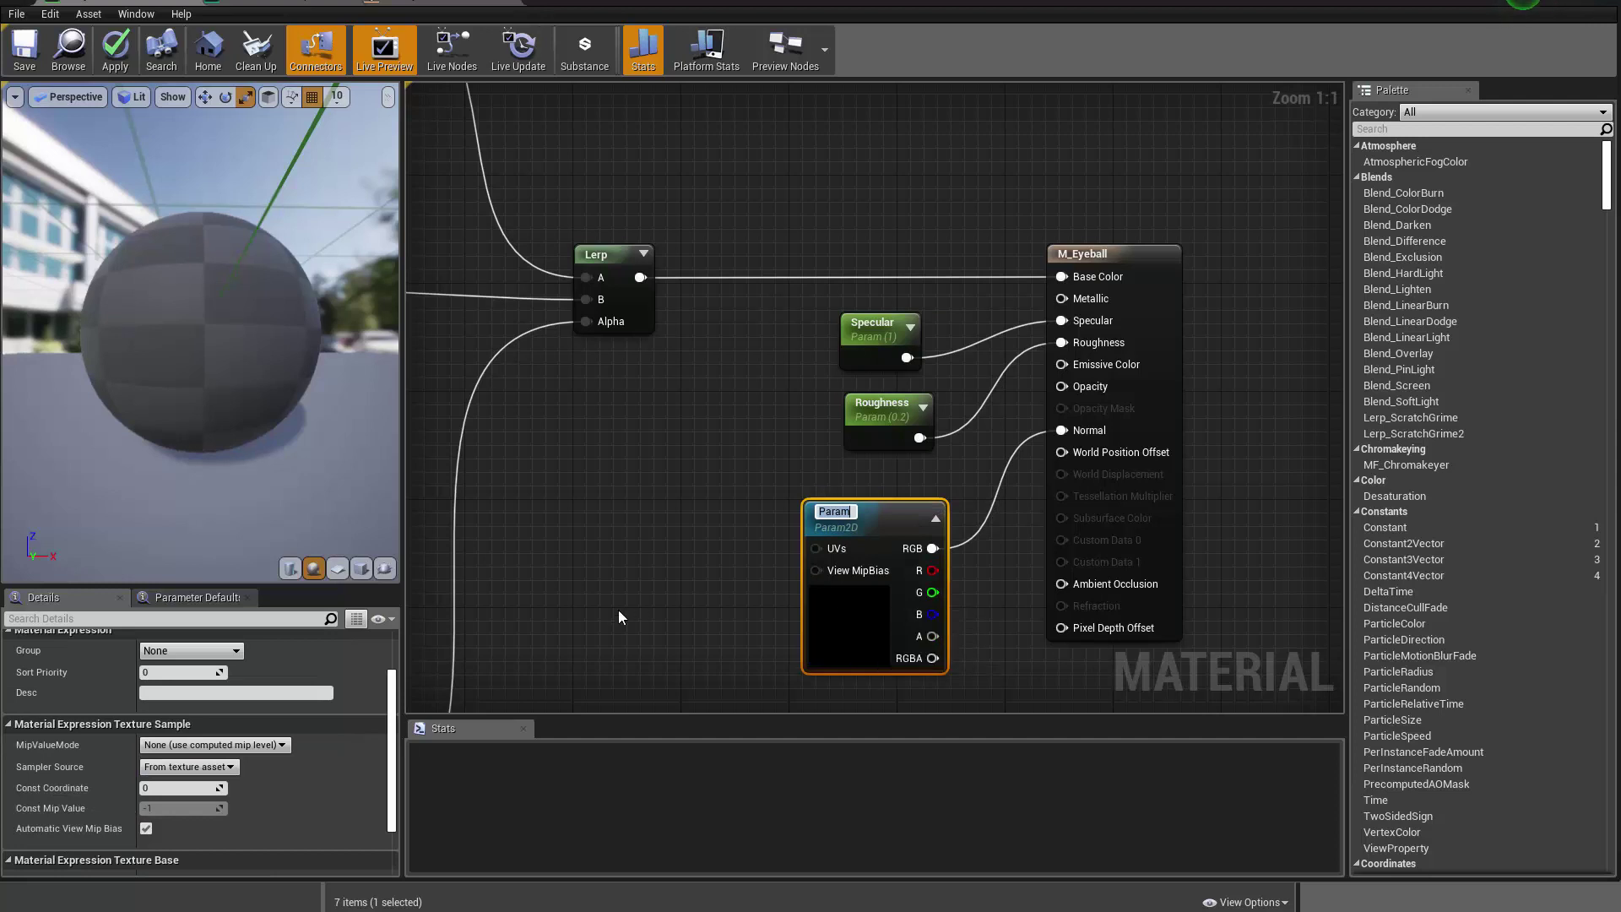
pyautogui.write('nOR')
pyautogui.press('BackSpace')
pyautogui.press('BackSpace')
pyautogui.press('BackSpace')
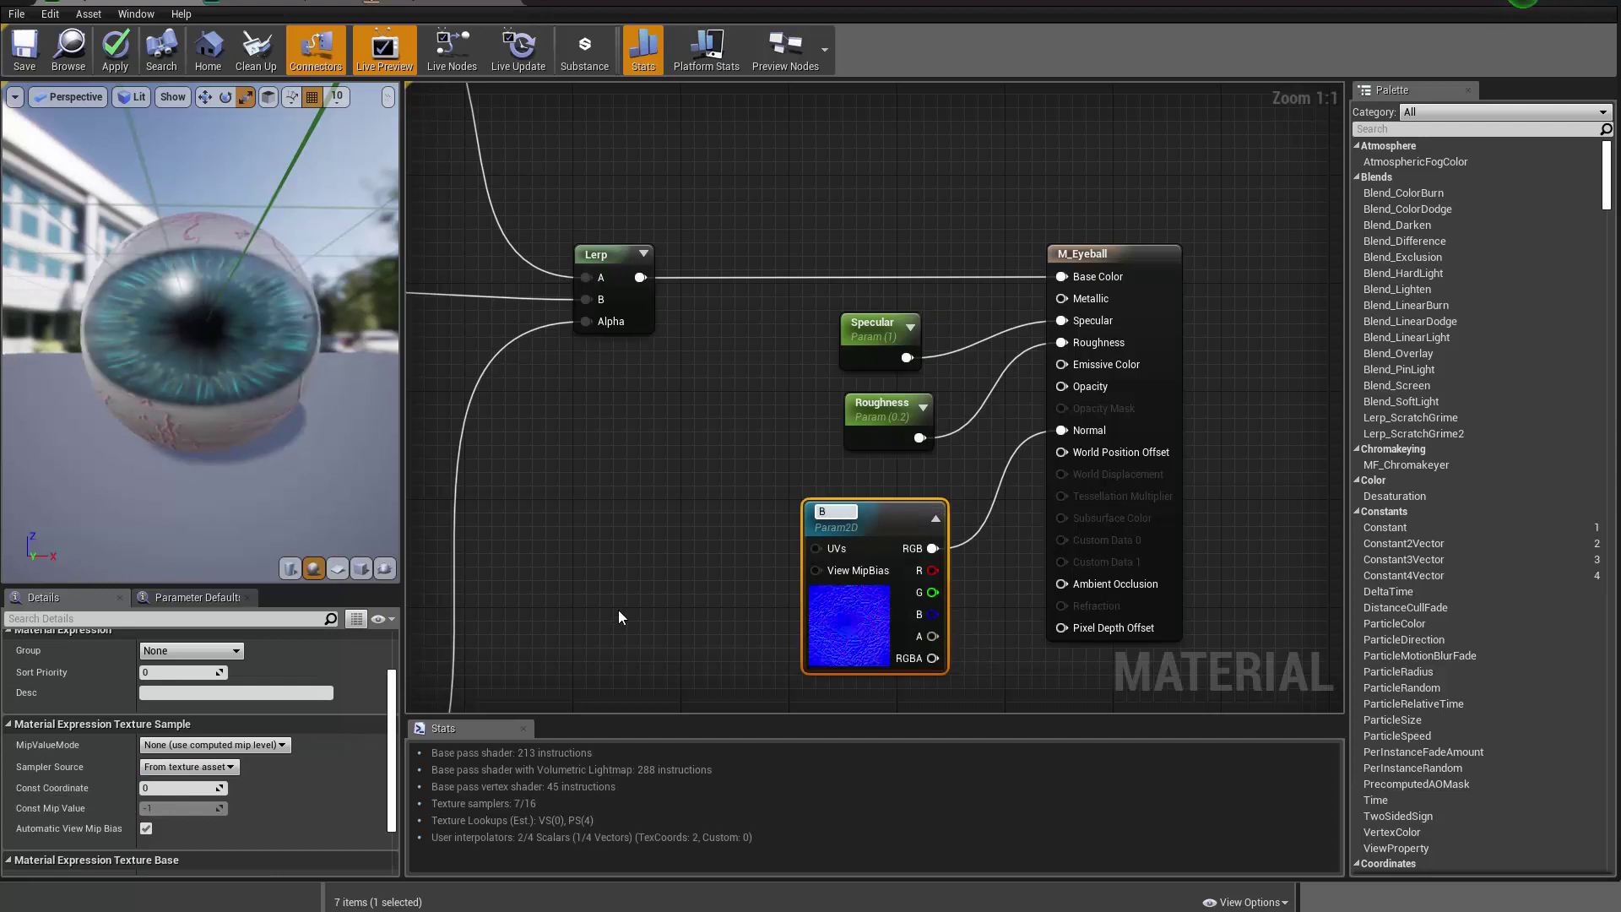
pyautogui.write('Normal')
pyautogui.press('Return')
# Convert the eye white and iris texture samples feeding the base colour Lerp into texture parameters
pyautogui.scroll(-2, 633, 563)
pyautogui.moveTo(602, 500); pyautogui.dragTo(1075, 601, button='right')
pyautogui.scroll(2, 882, 379)
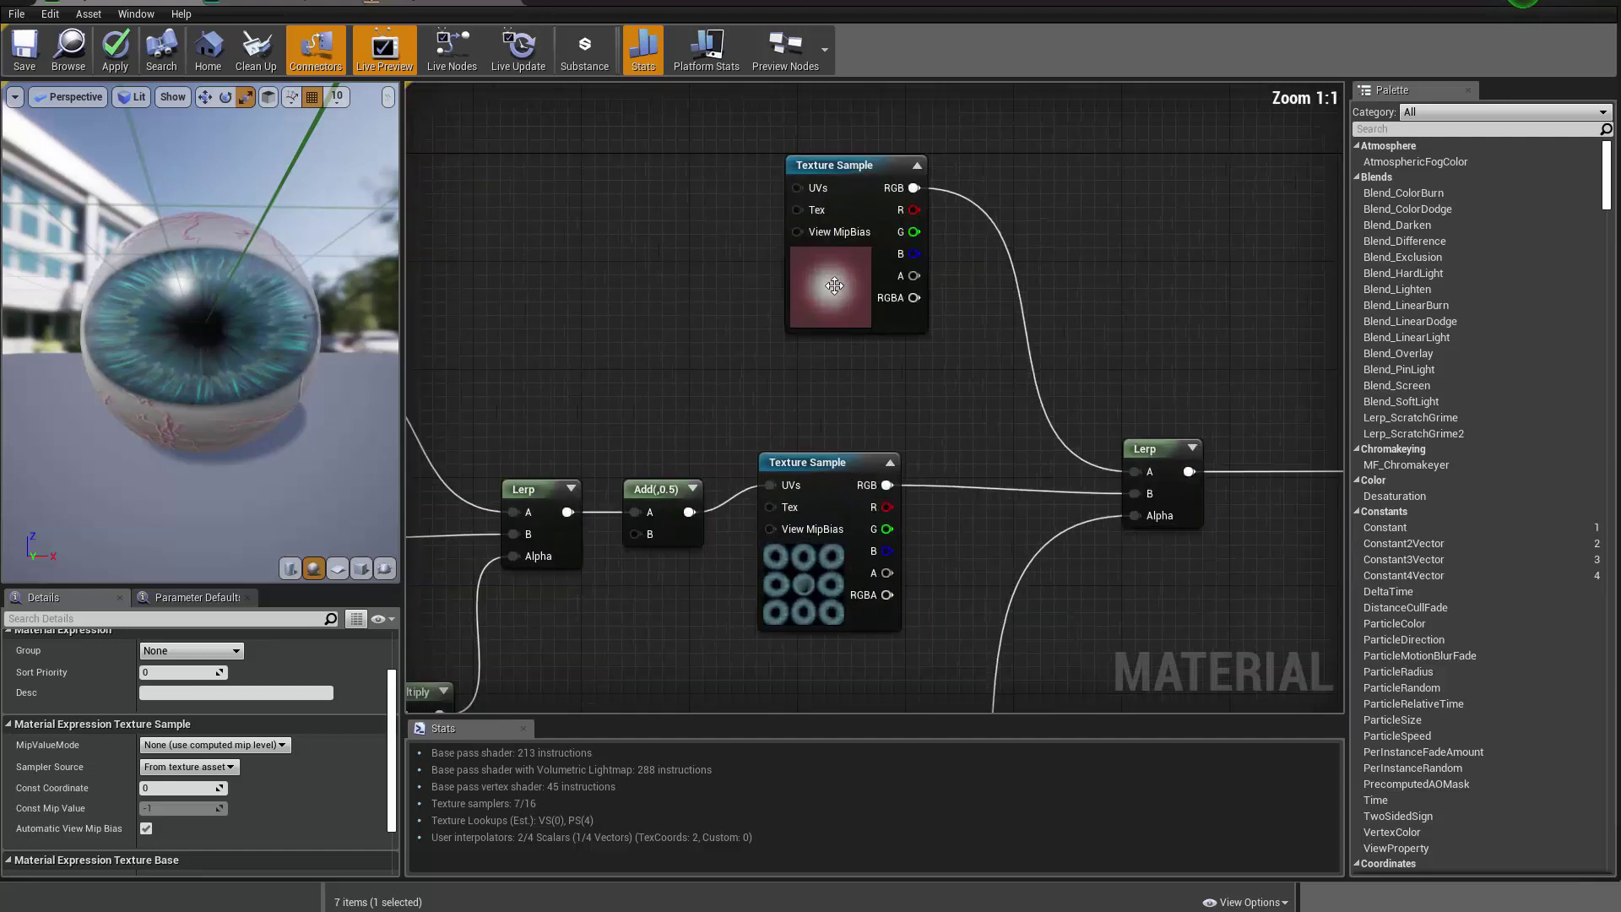
pyautogui.click(834, 285)
pyautogui.keyDown('shift'); pyautogui.click(813, 565); pyautogui.keyUp('shift')
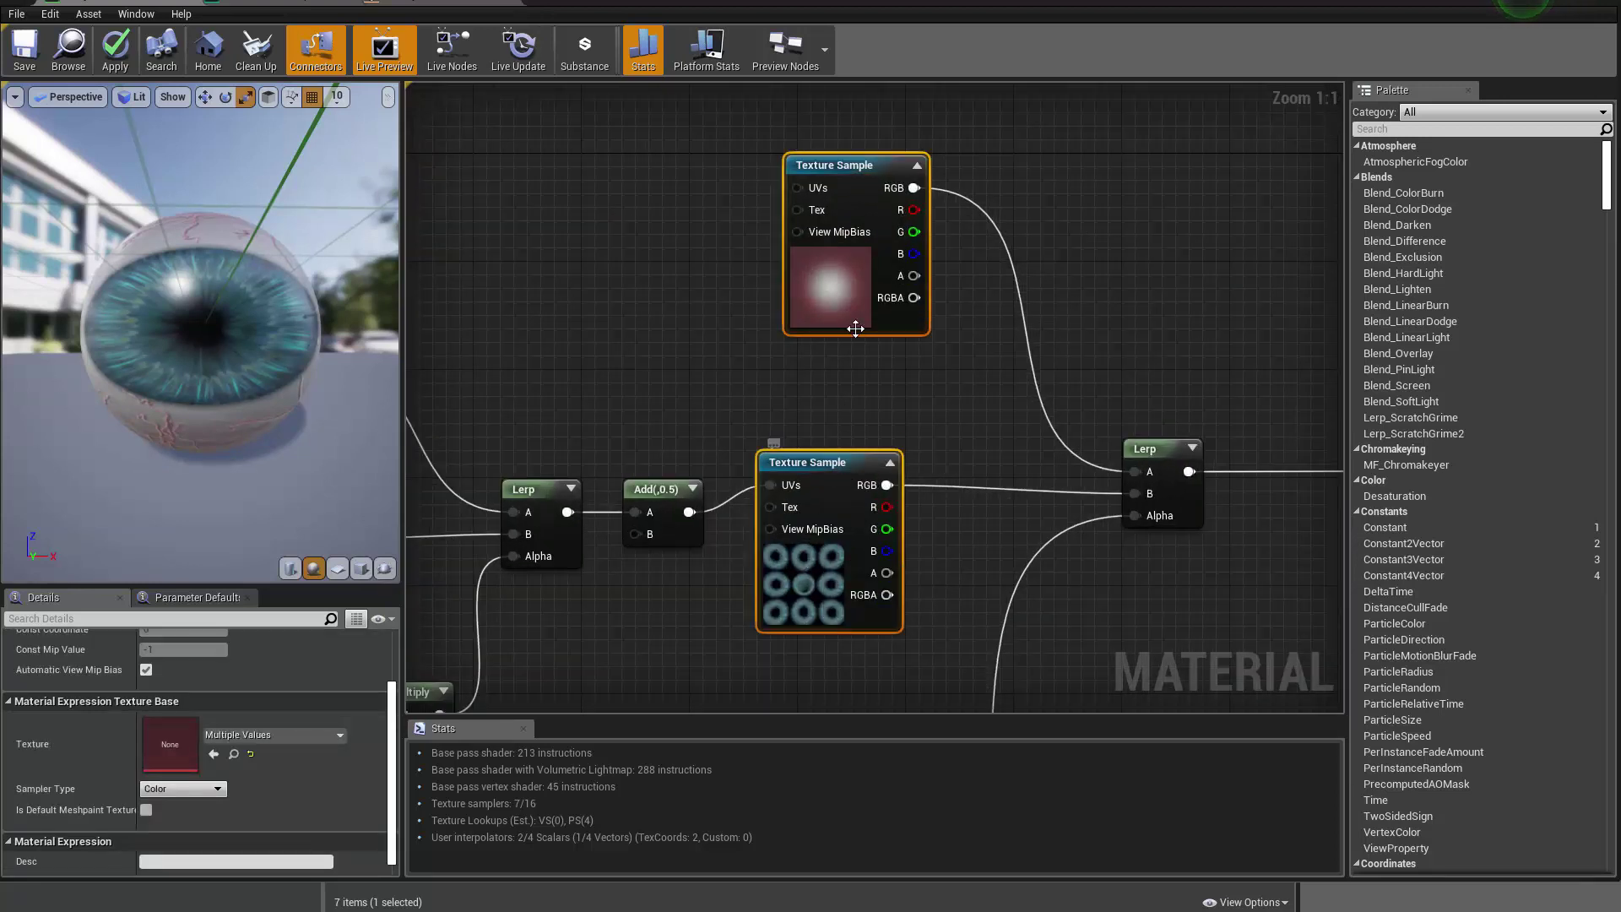
pyautogui.rightClick(856, 275)
pyautogui.click(946, 332)
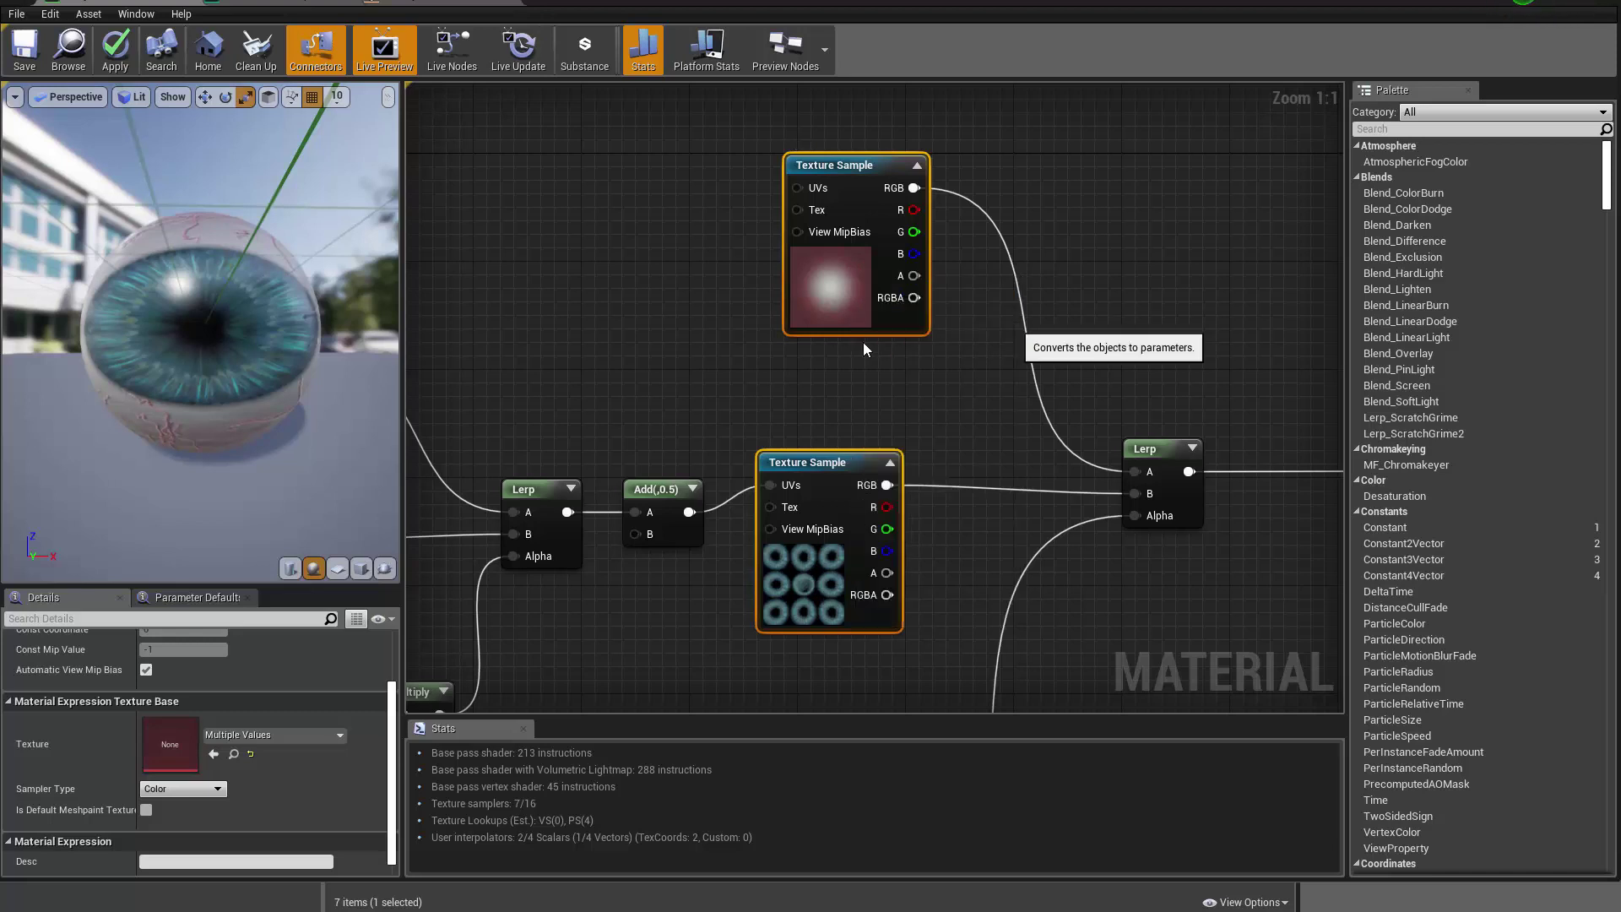
pyautogui.click(829, 227)
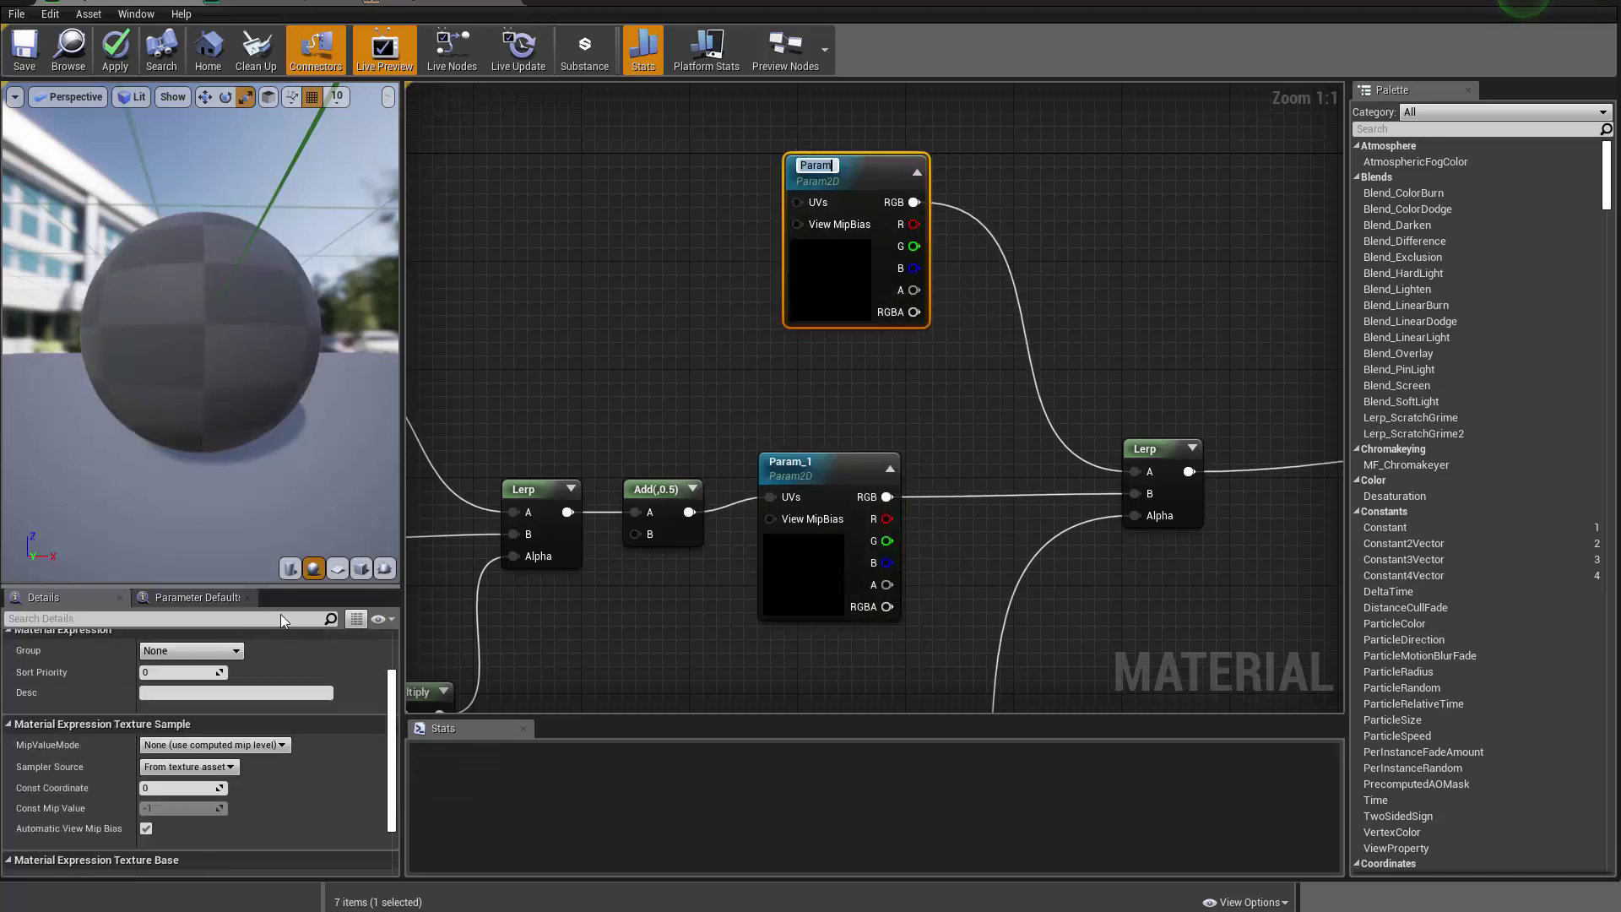
# Set the group of the eye white texture parameter to EyeWhite_Color
pyautogui.click(197, 650)
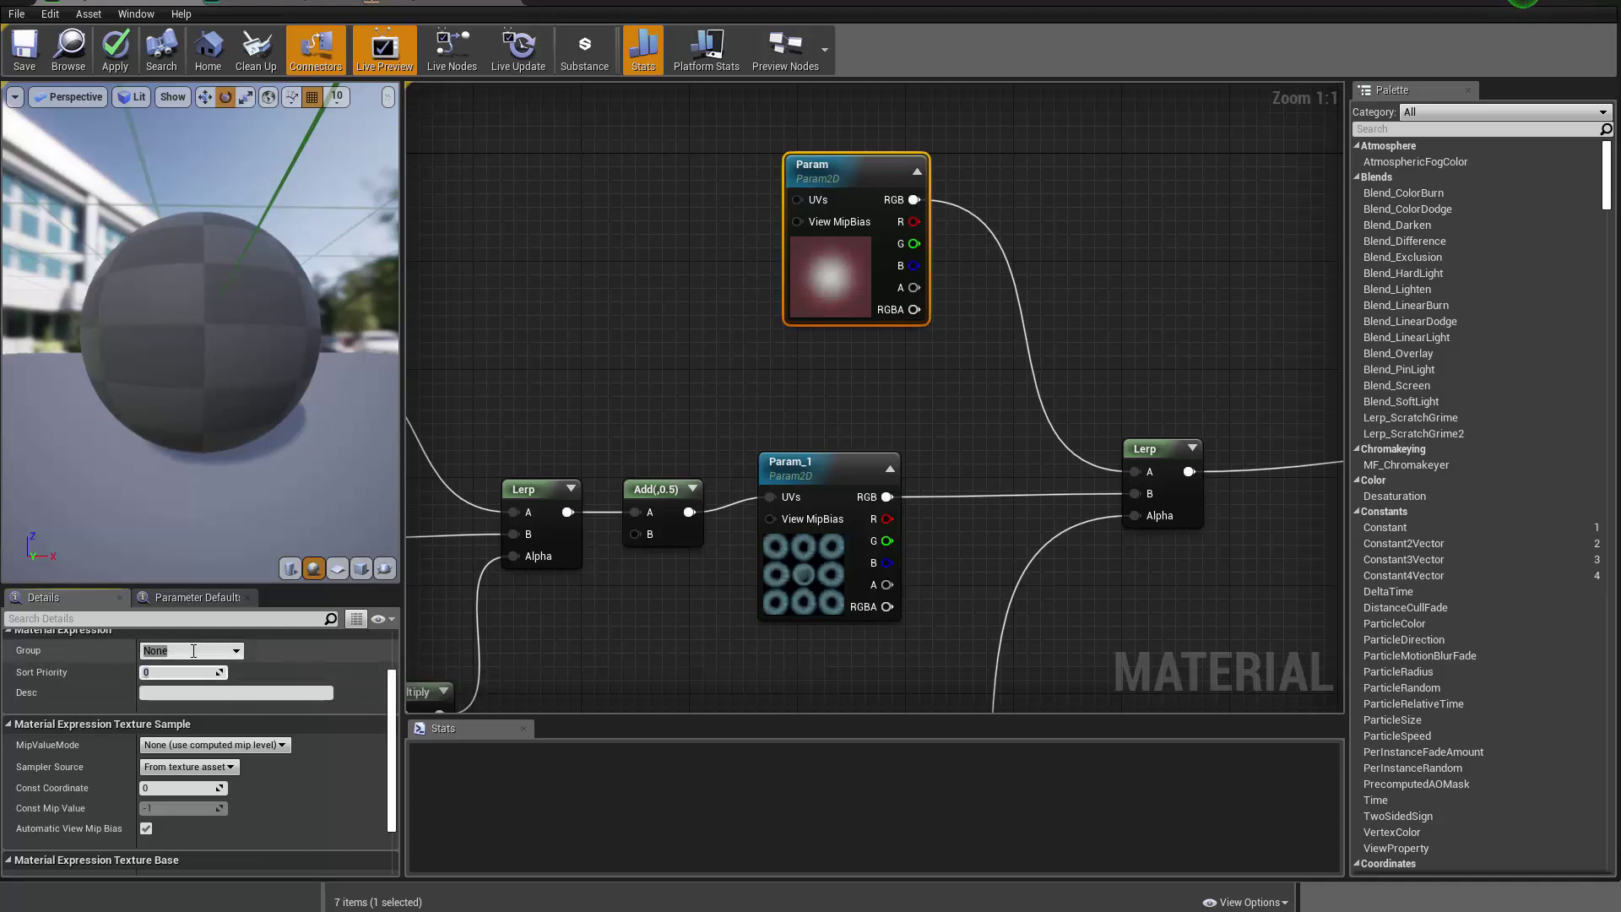
pyautogui.click(164, 650)
pyautogui.press('BackSpace')
pyautogui.press('BackSpace')
pyautogui.press('BackSpace')
pyautogui.press('BackSpace')
pyautogui.write('EyeWhite')
pyautogui.press('Return')
pyautogui.write('_Color')
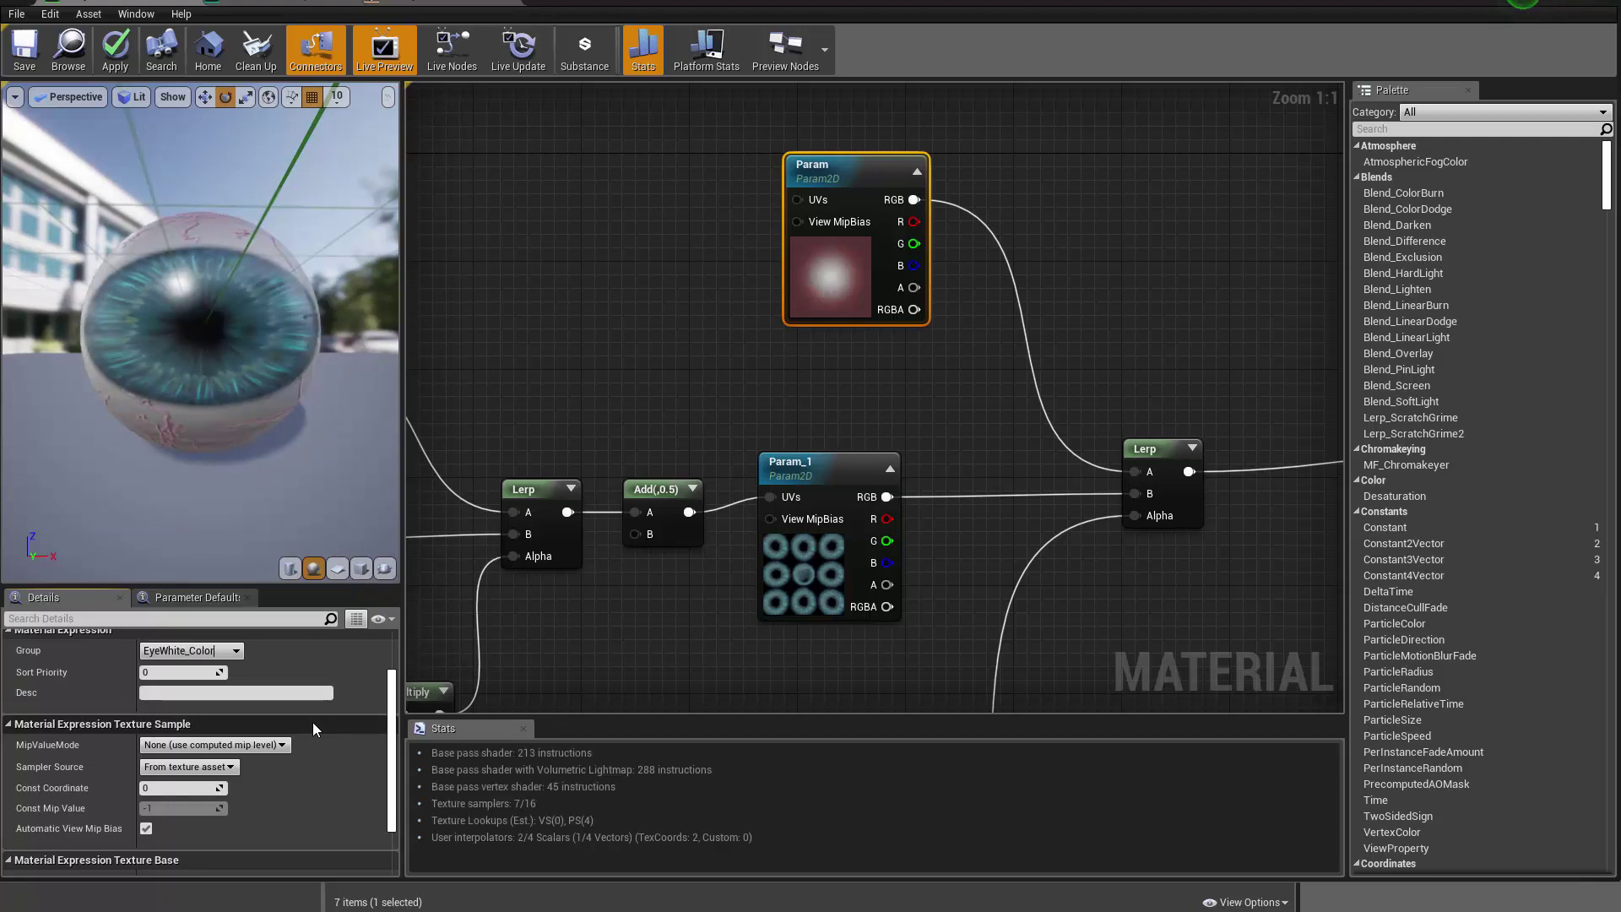
pyautogui.press('Return')
# Name the iris texture parameter "Iris_Color"
pyautogui.click(844, 551)
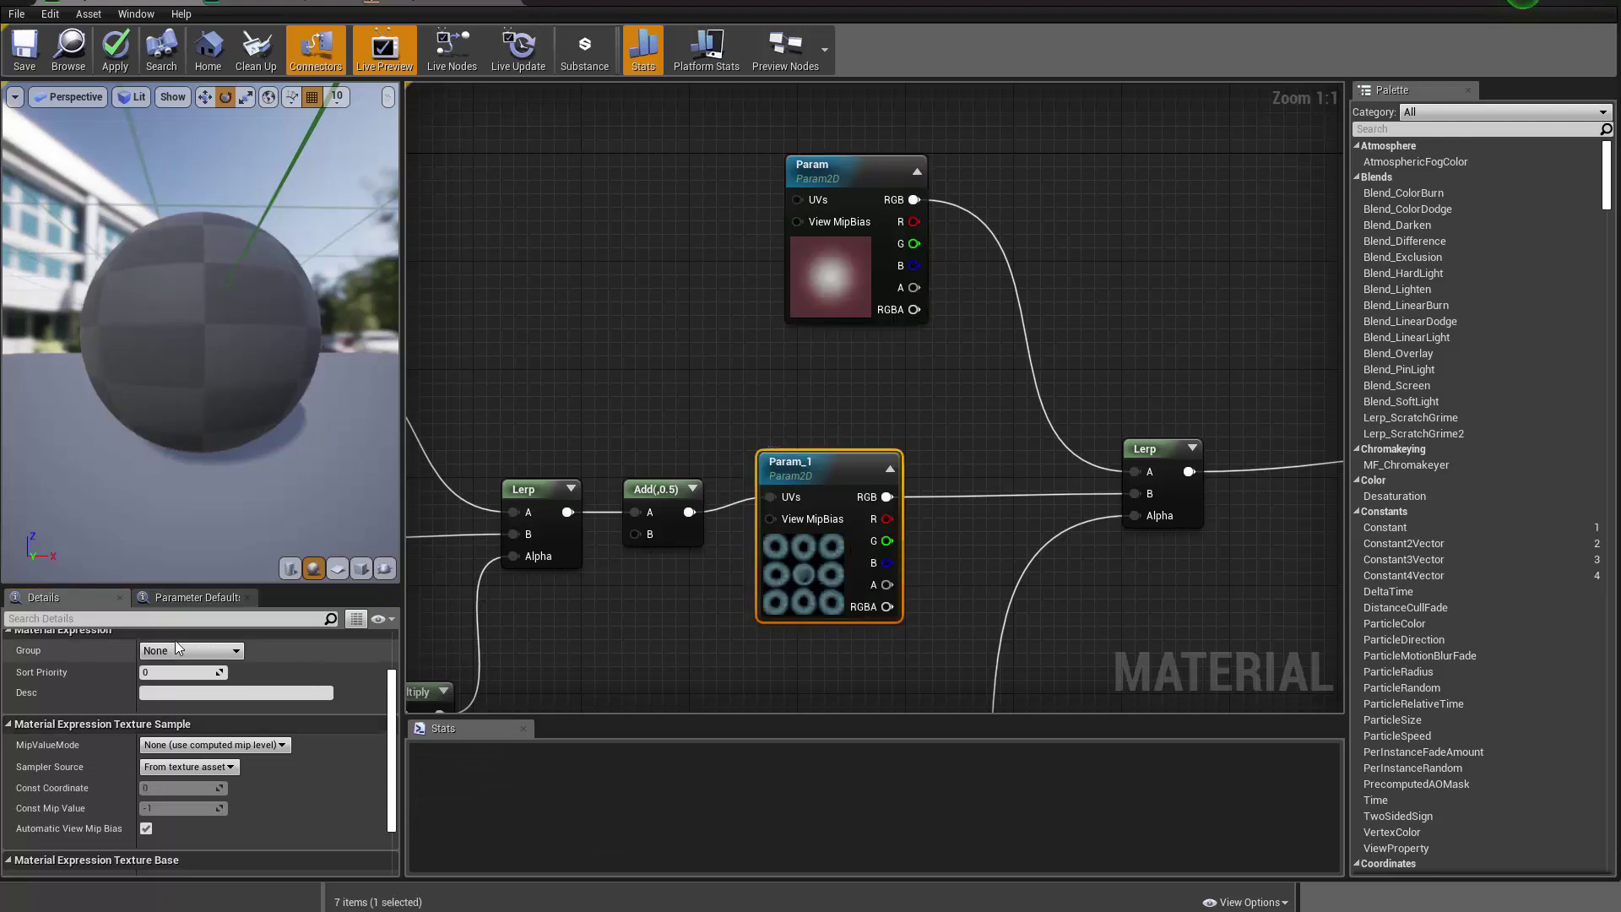
pyautogui.click(204, 651)
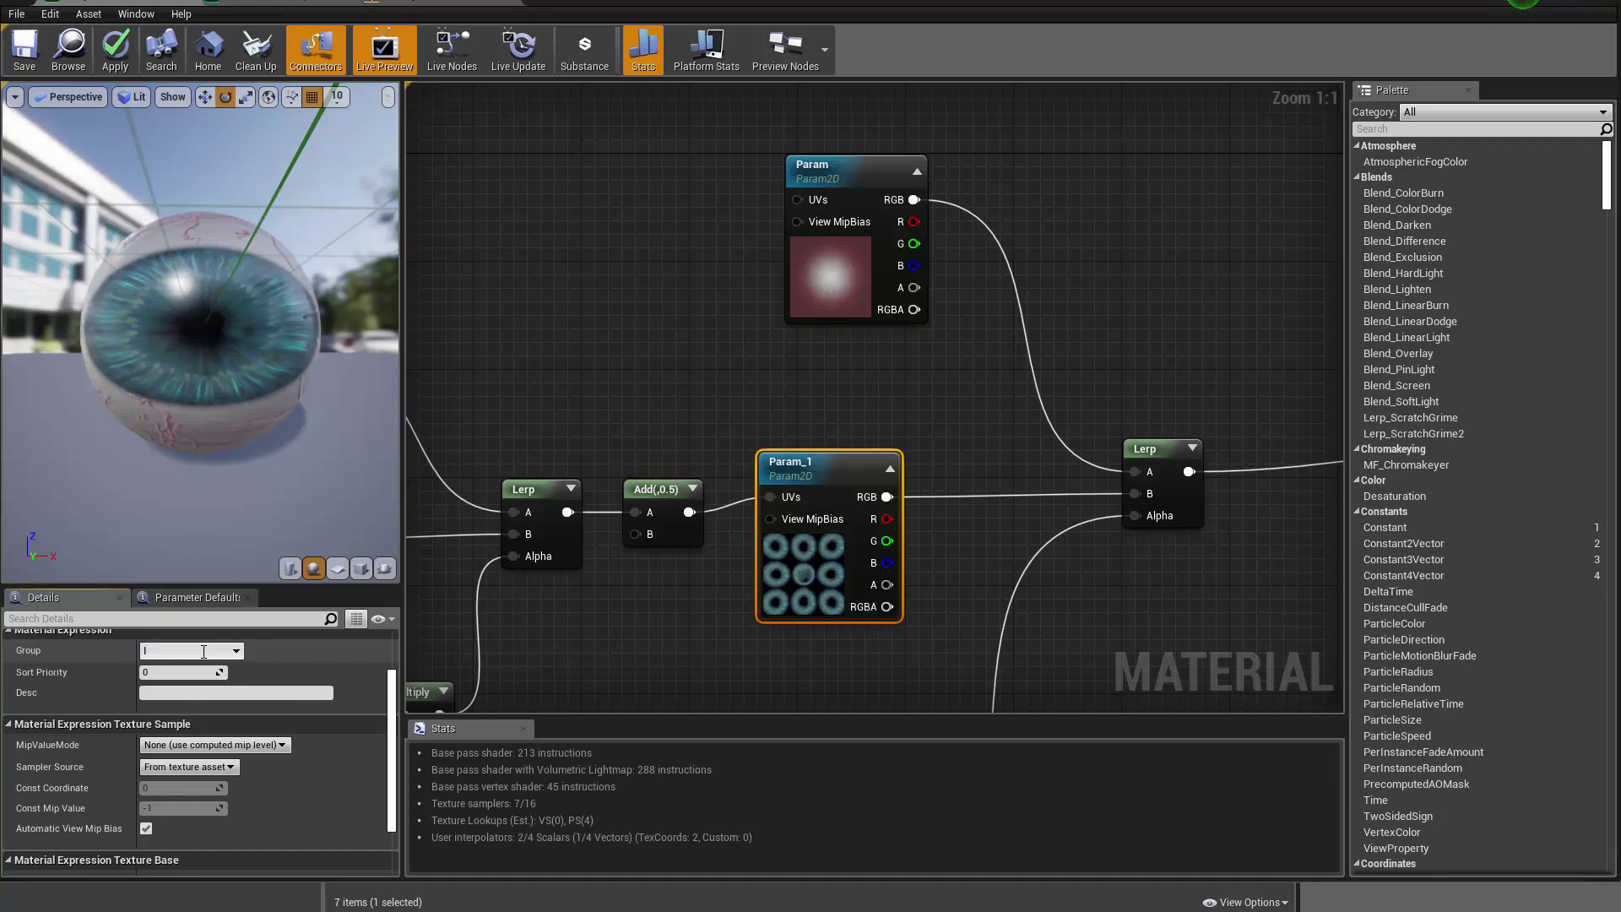
pyautogui.scroll(2, 203, 652)
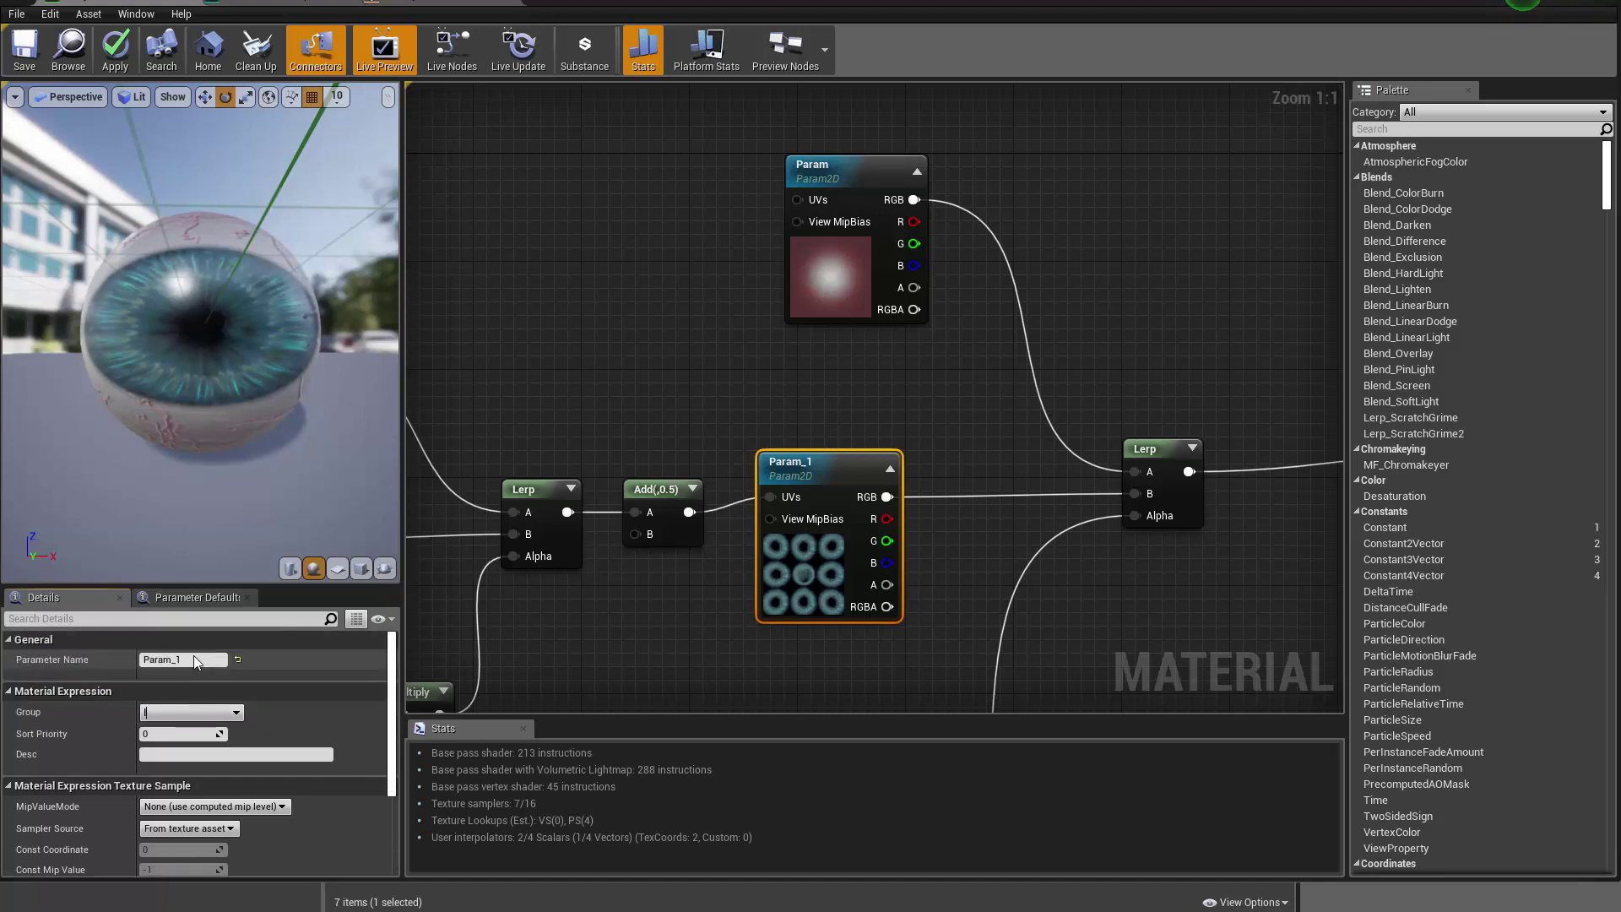
pyautogui.click(744, 577)
pyautogui.click(822, 518)
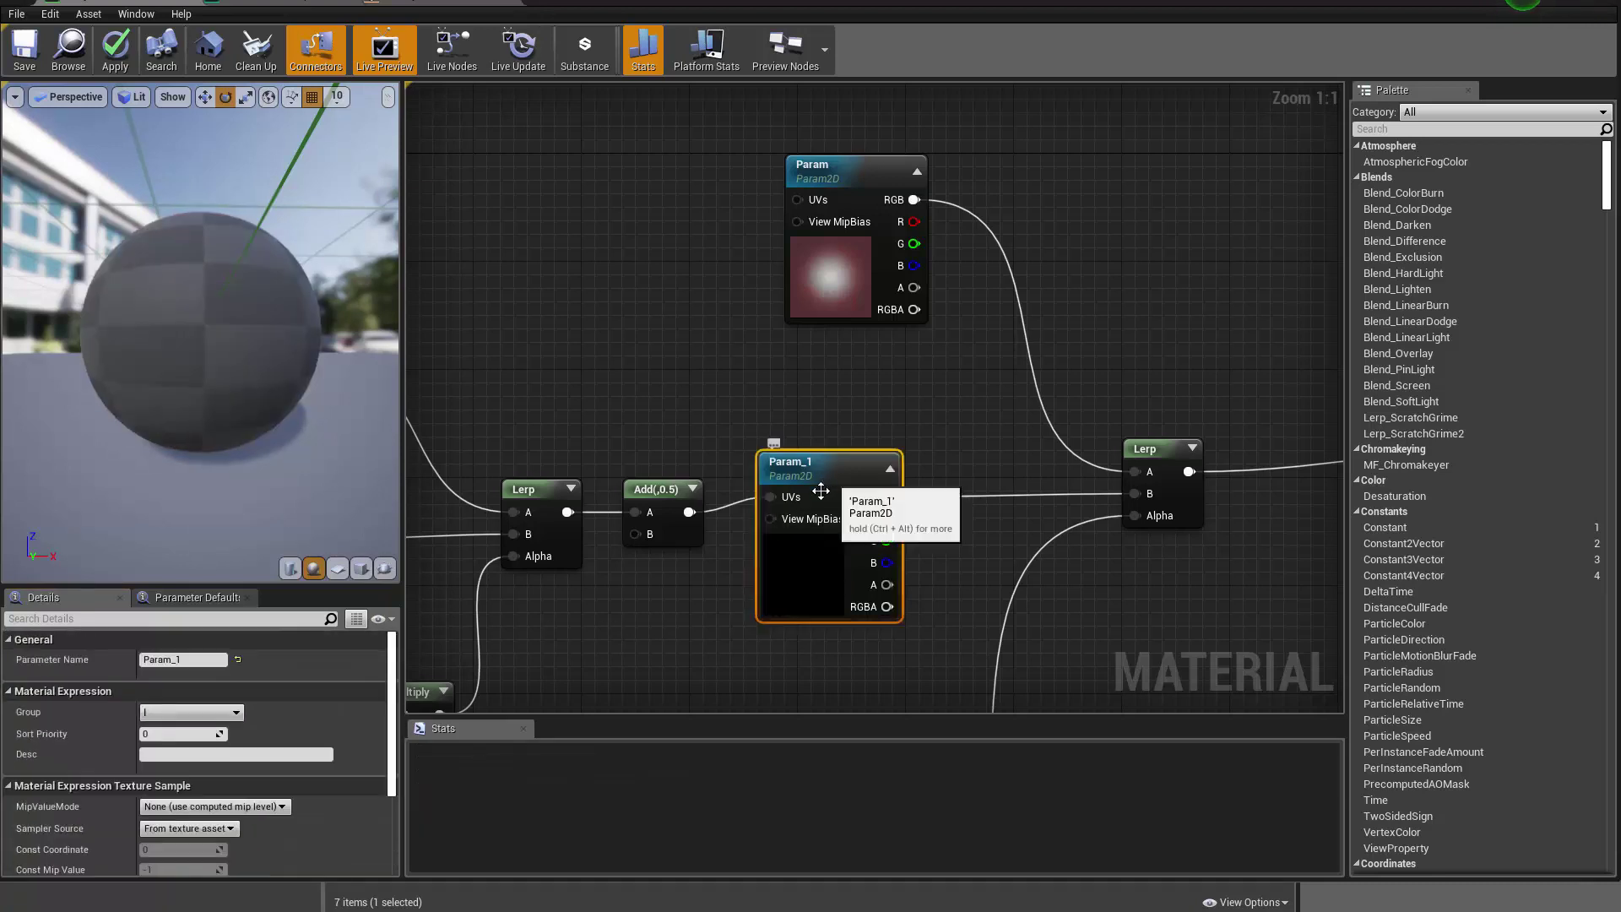
pyautogui.click(184, 660)
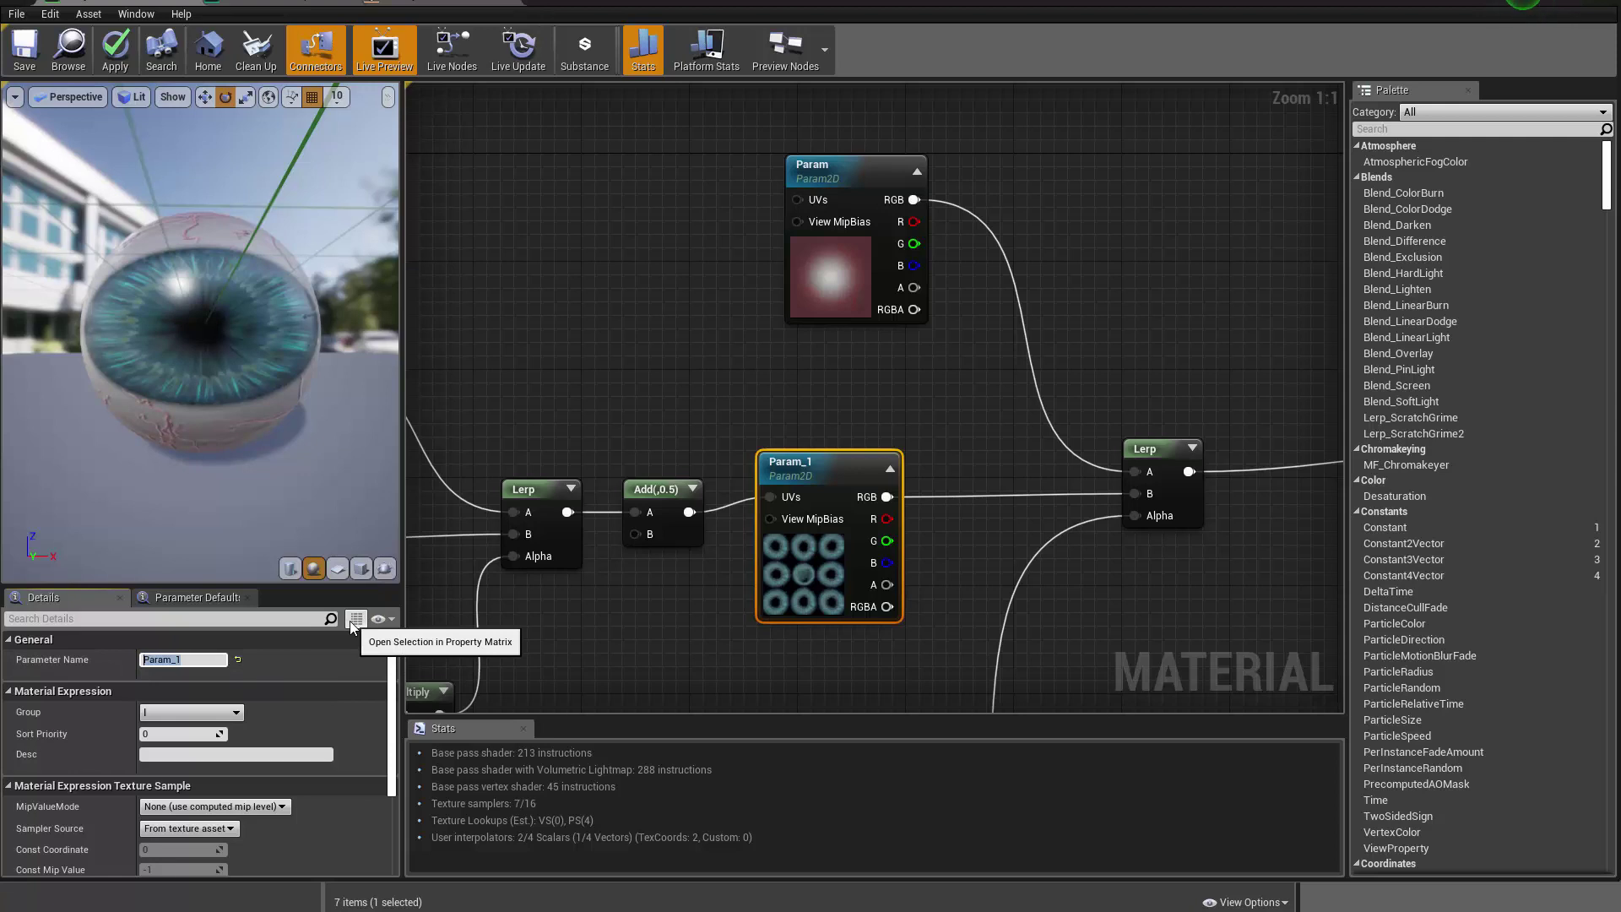
pyautogui.write('Iris_Color')
pyautogui.click(698, 402)
# Name the eye white texture parameter "EyeWhite_Color" and apply the material changes
pyautogui.click(853, 270)
pyautogui.click(181, 659)
pyautogui.write('E')
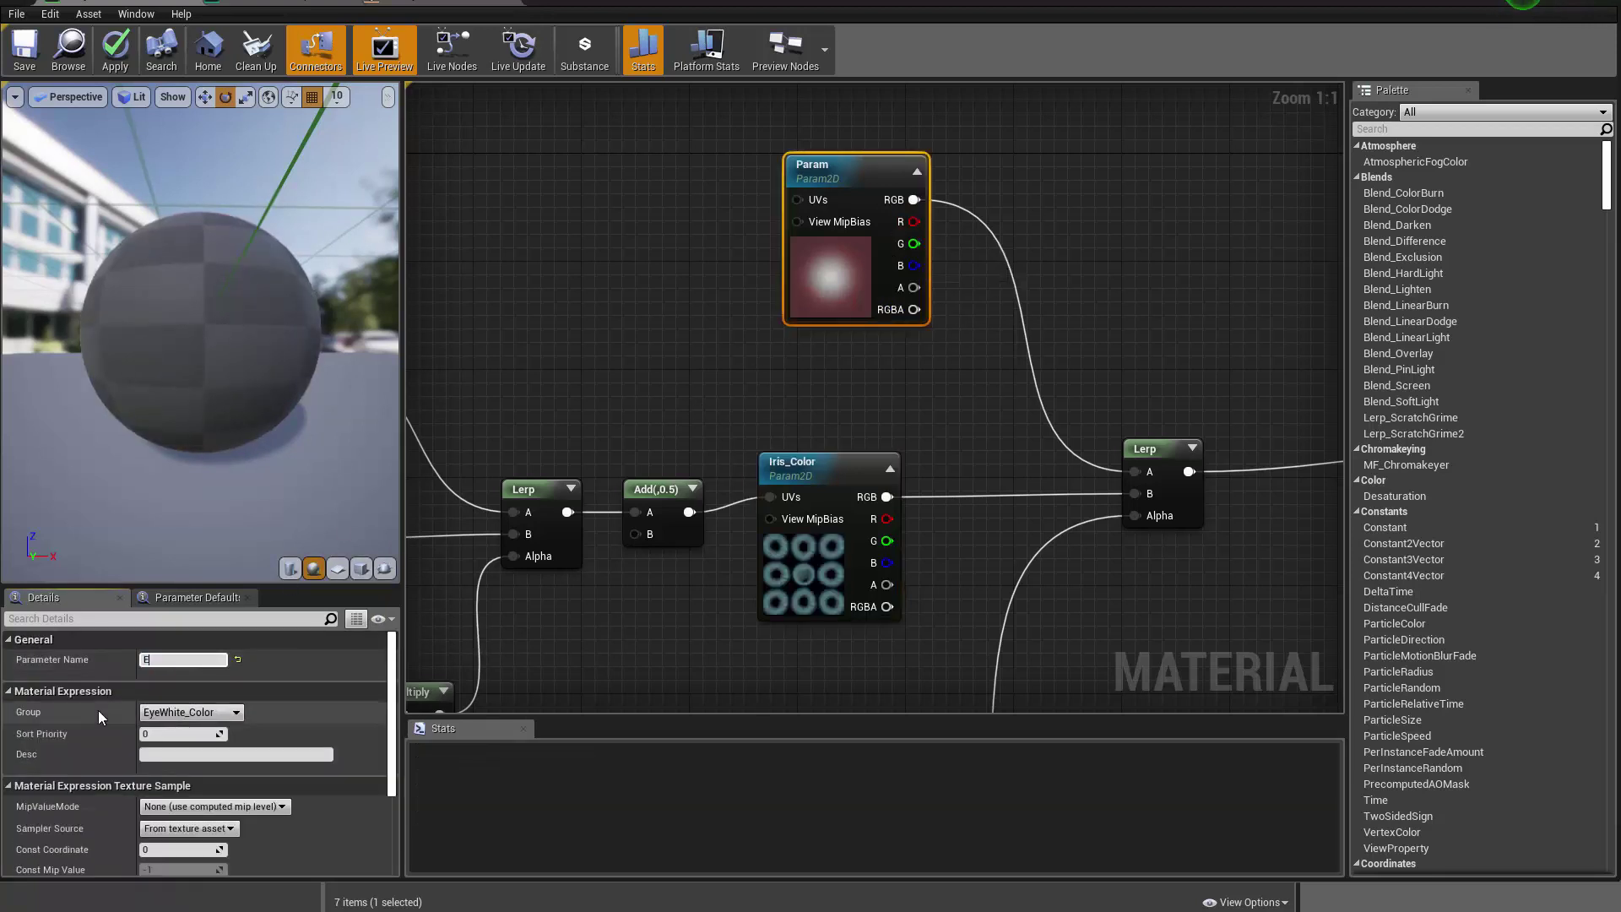
pyautogui.write('ye_')
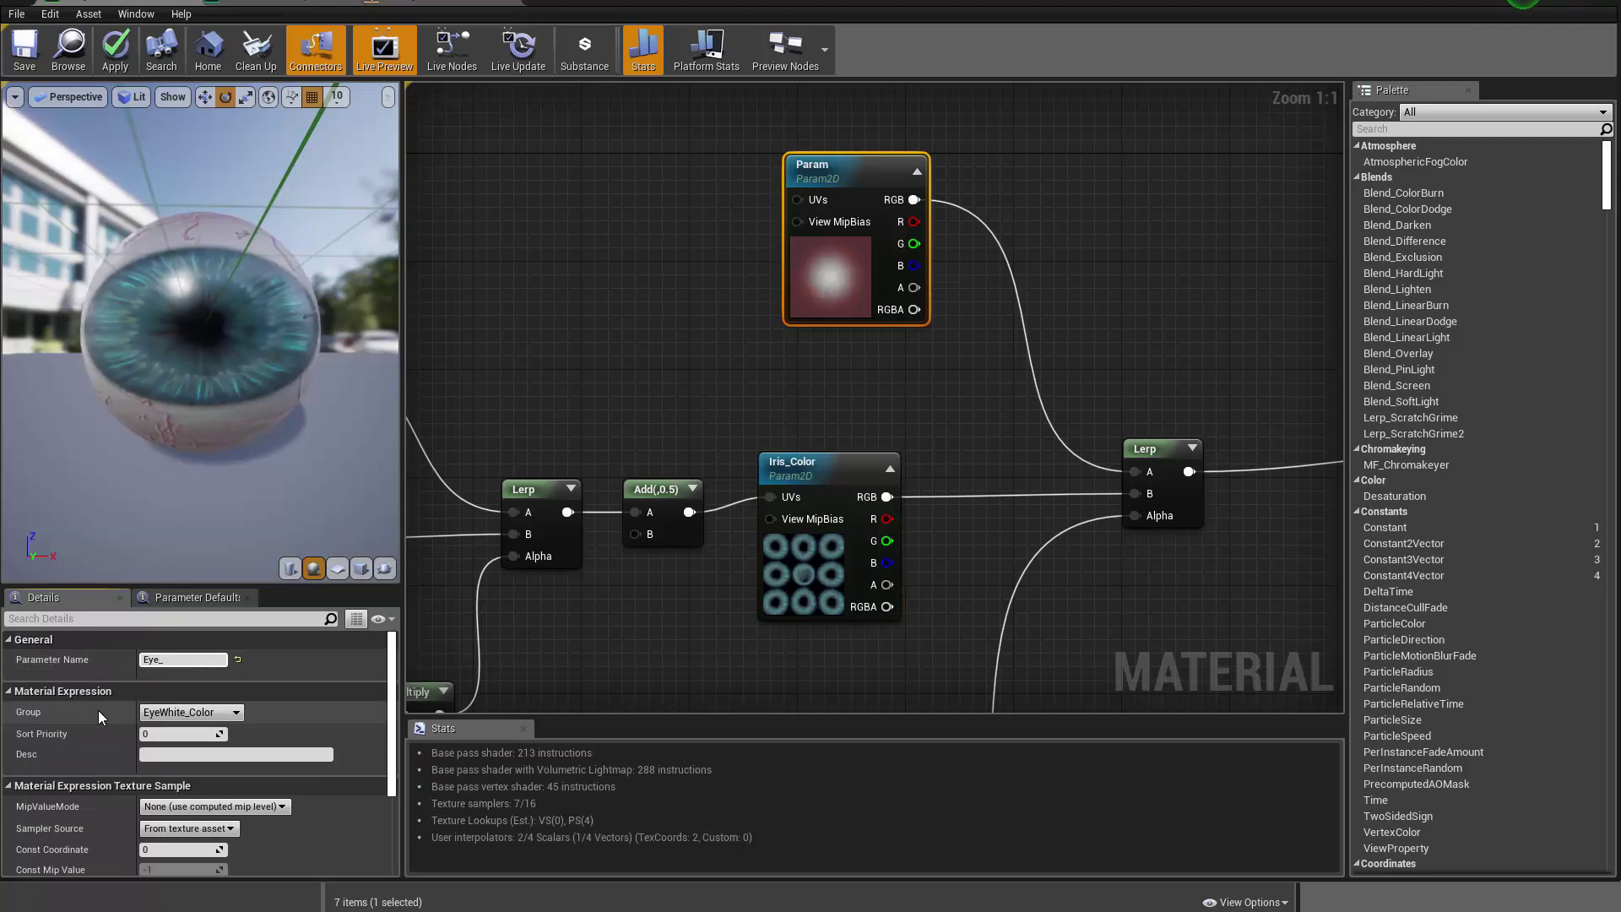
pyautogui.press('BackSpace')
pyautogui.write('White_Color')
pyautogui.press('Return')
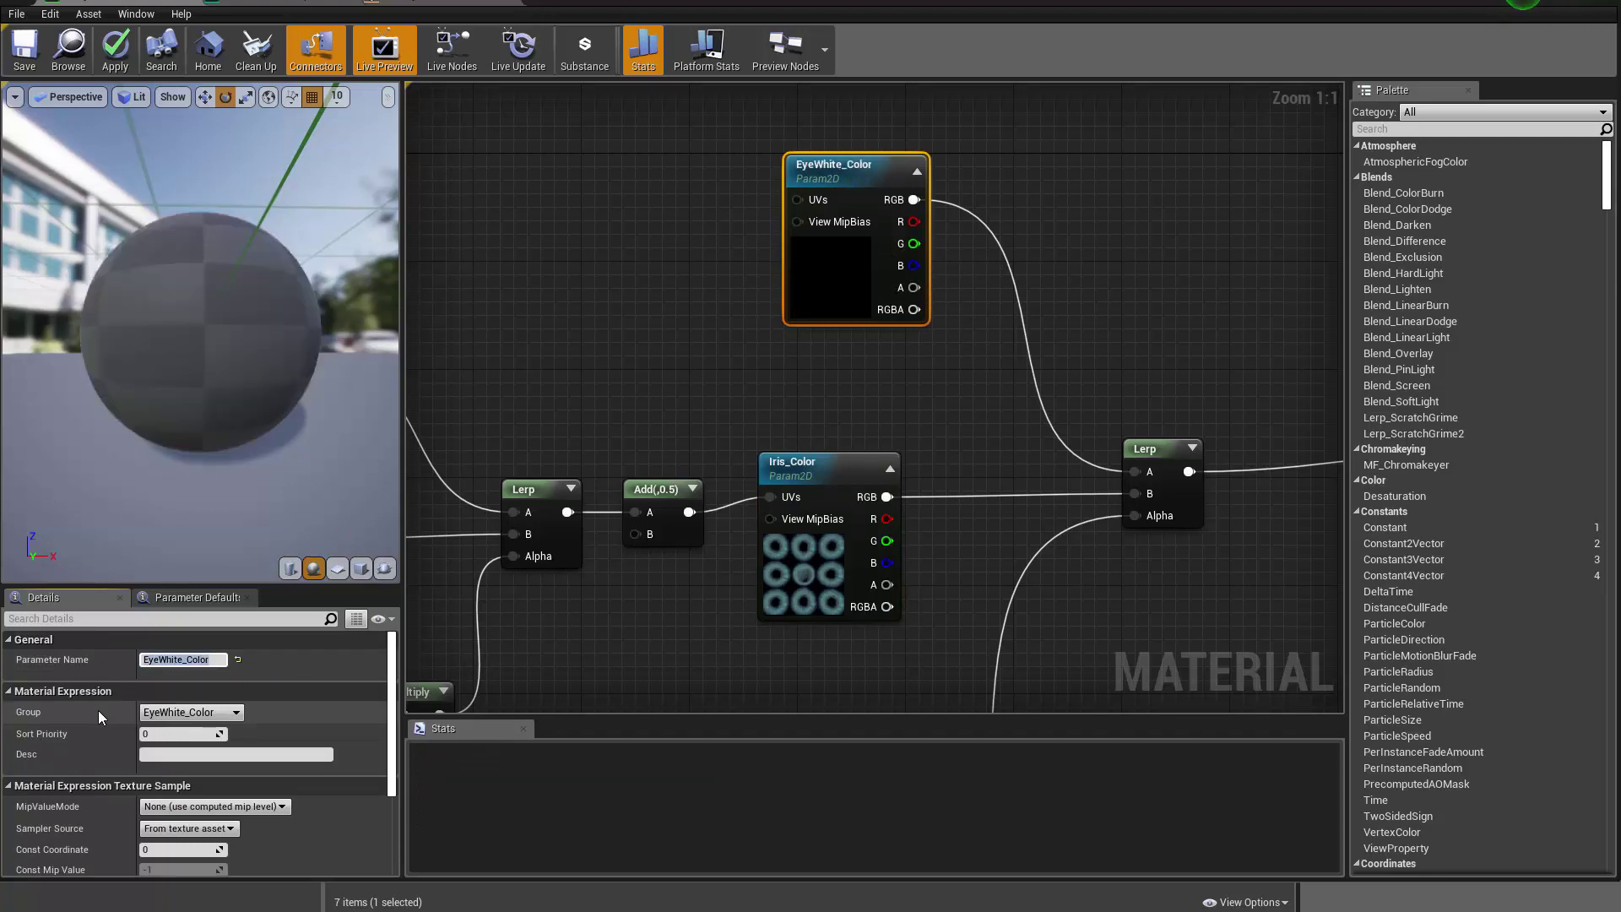
pyautogui.click(115, 51)
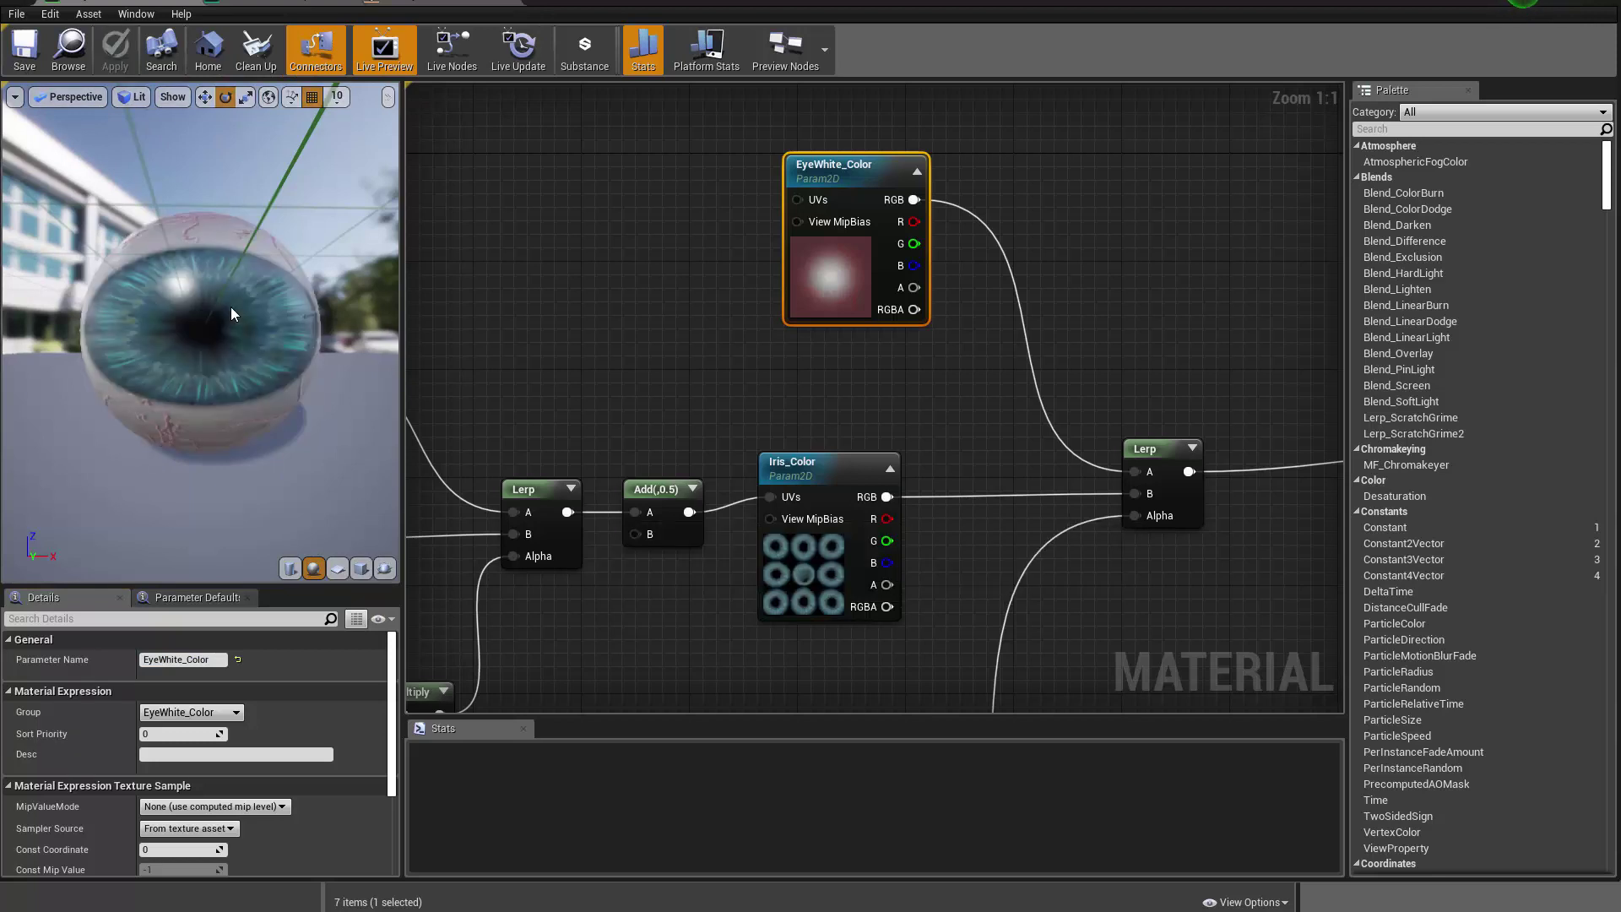
# Move the M_Eyeball result node farther away from the Specular, Roughness and Normal nodes to make room between them
pyautogui.moveTo(231, 306); pyautogui.dragTo(389, 312)
pyautogui.scroll(-5, 567, 304)
pyautogui.moveTo(975, 370); pyautogui.dragTo(836, 268, button='right')
pyautogui.scroll(5, 836, 267)
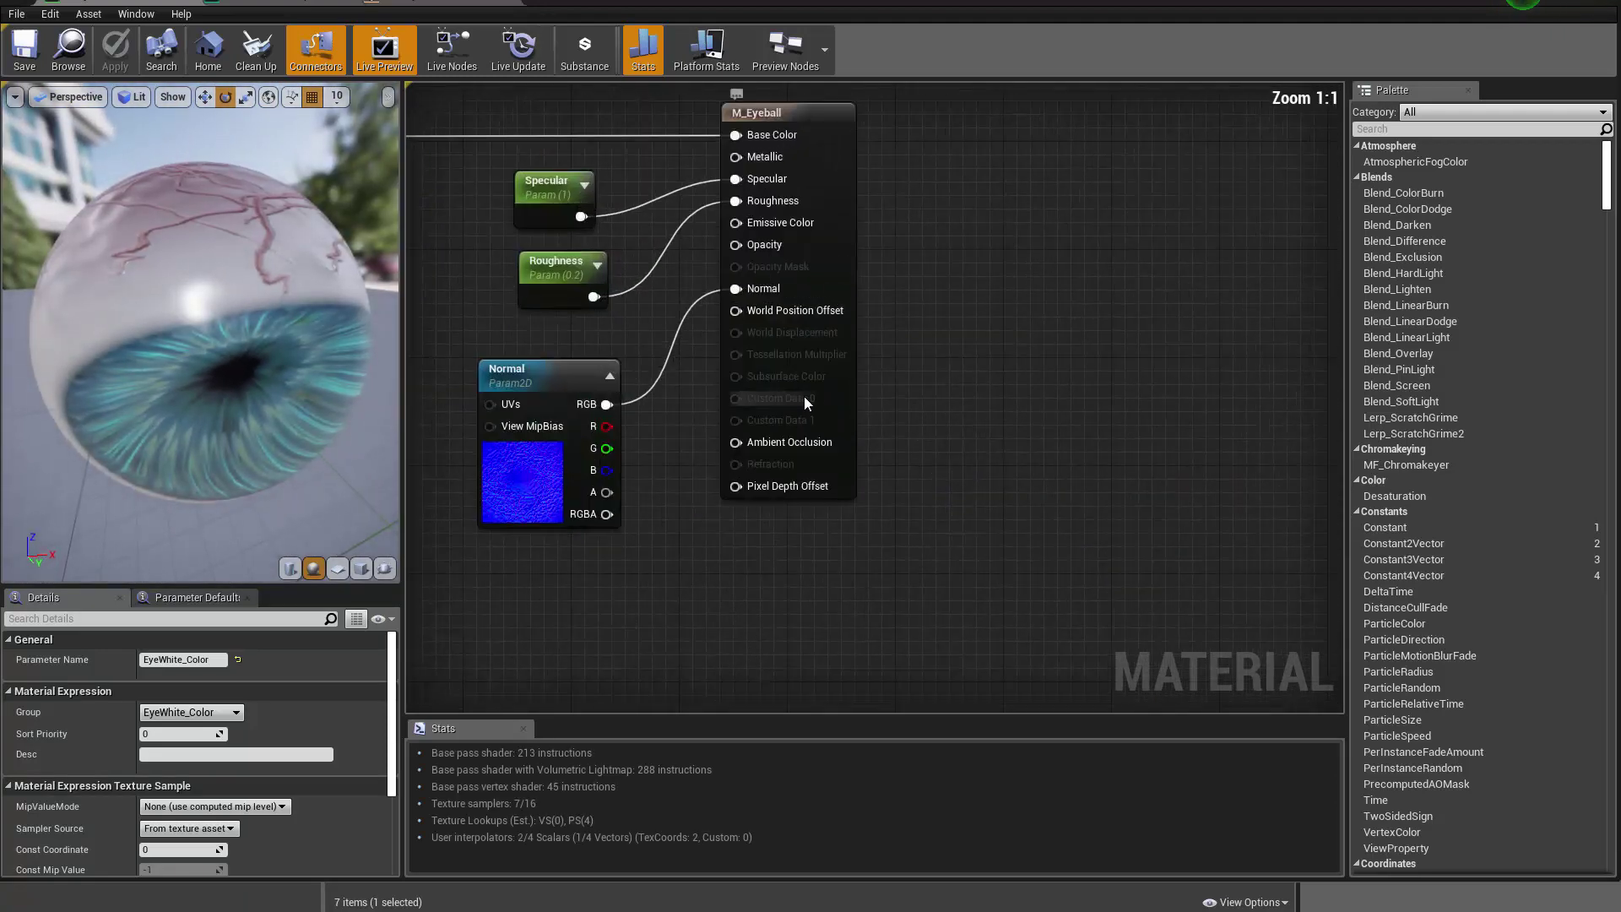
pyautogui.moveTo(811, 399); pyautogui.dragTo(1010, 421)
pyautogui.moveTo(677, 544); pyautogui.dragTo(825, 515, button='right')
pyautogui.click(1027, 412)
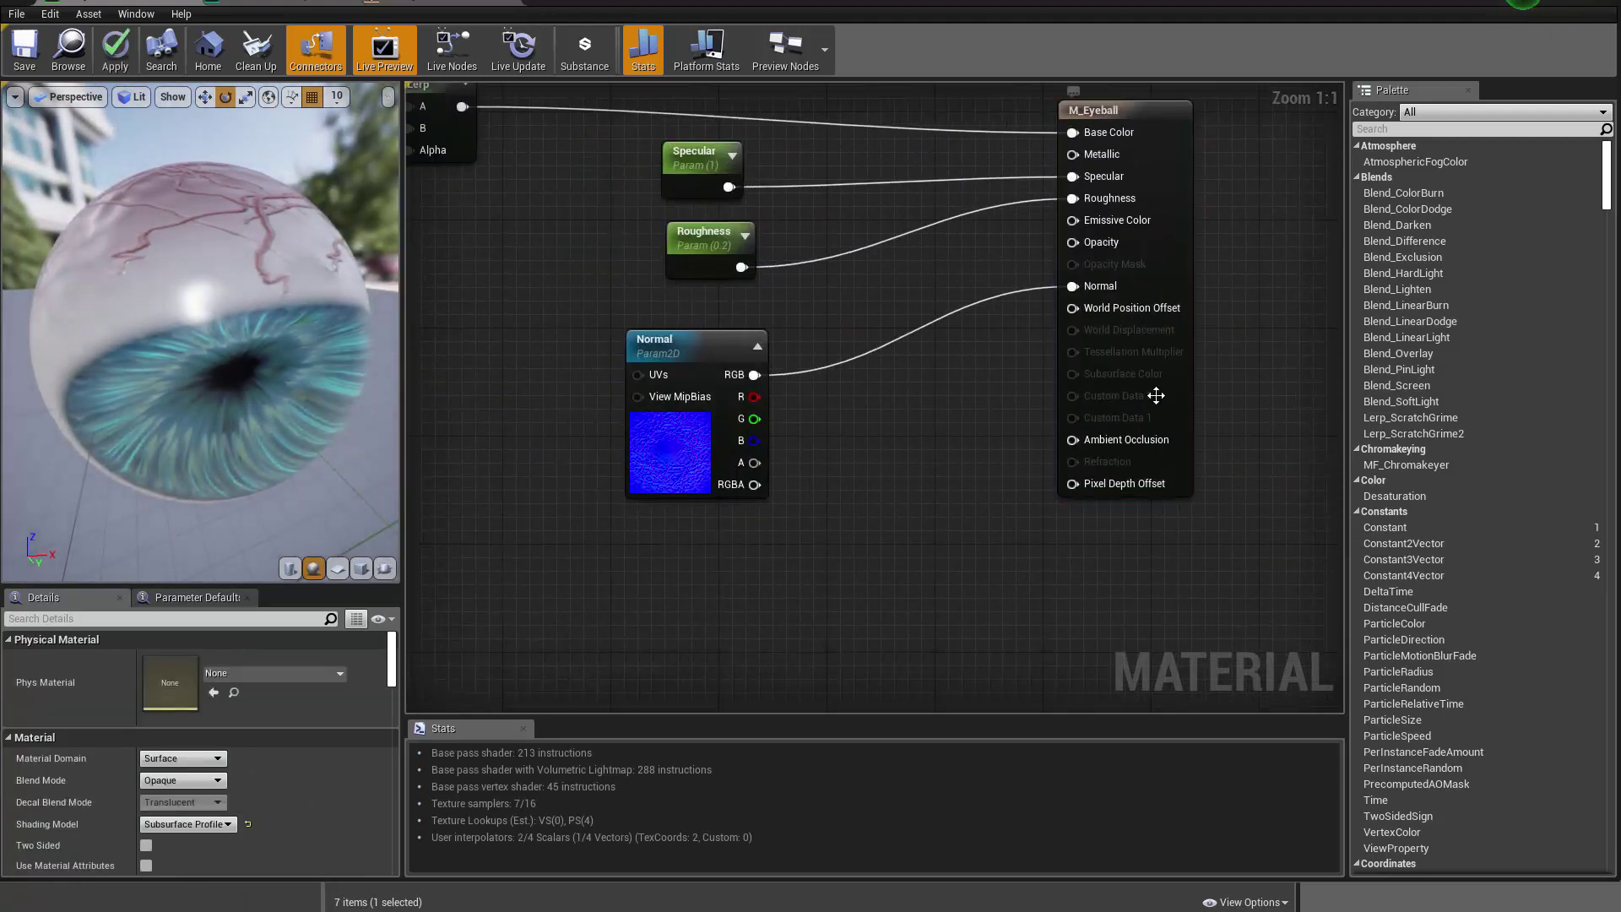
pyautogui.moveTo(1187, 389); pyautogui.dragTo(1205, 366)
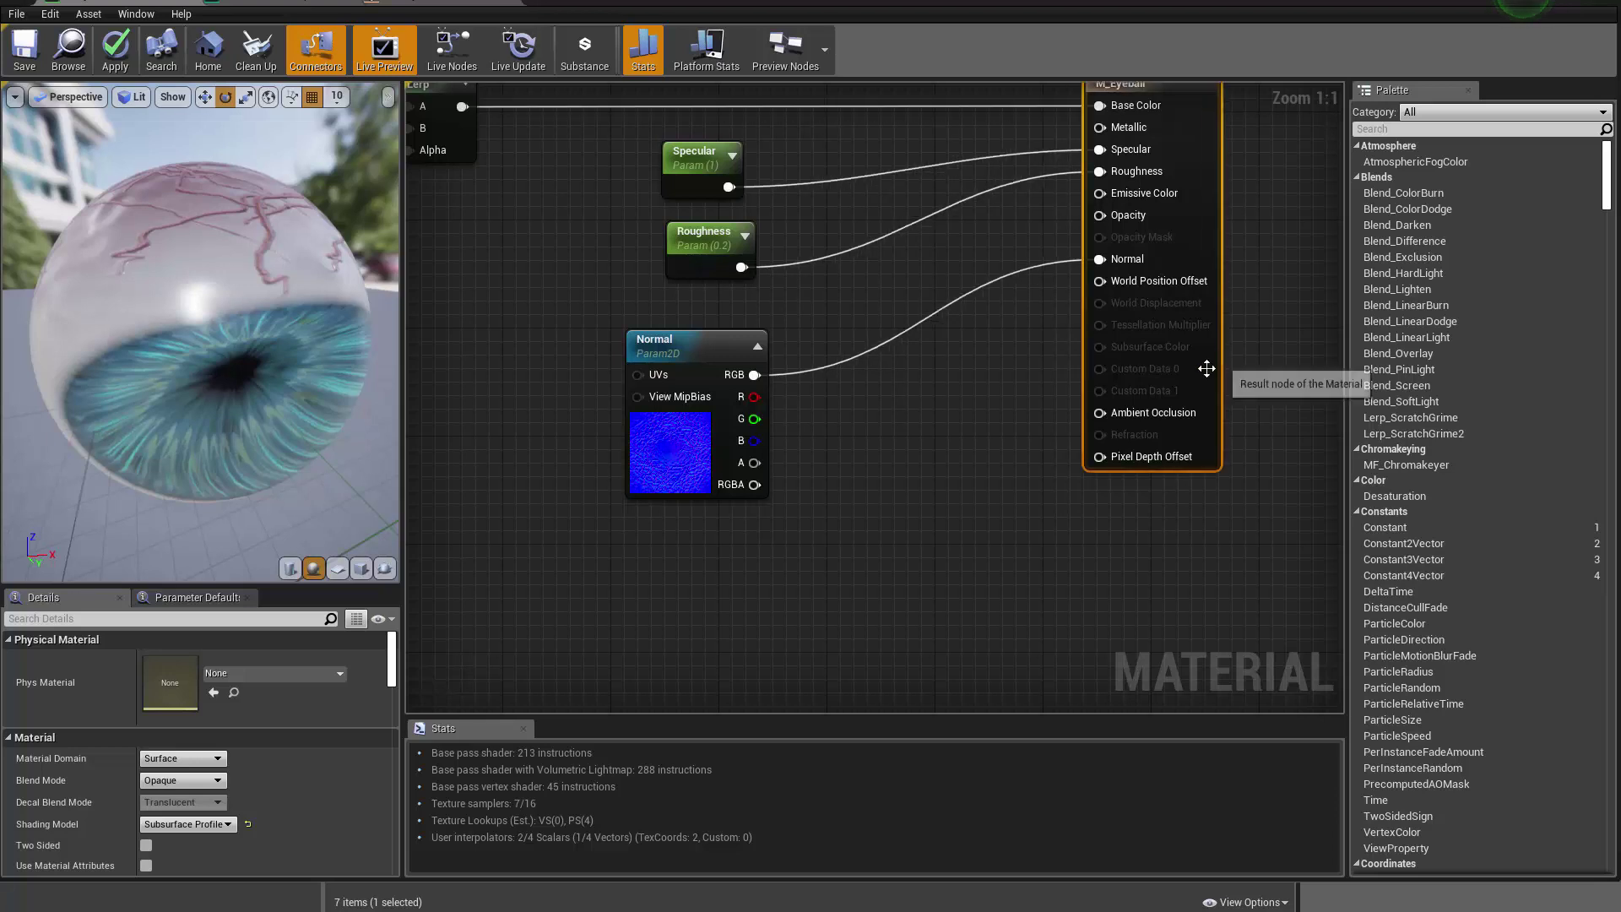
# Add a Lerp node with the Normal texture's RGB connected to A, and place a Constant3Vector node below the Normal texture
pyautogui.click(903, 409)
pyautogui.moveTo(754, 375); pyautogui.dragTo(957, 424)
pyautogui.rightClick(753, 560)
pyautogui.click(683, 573)
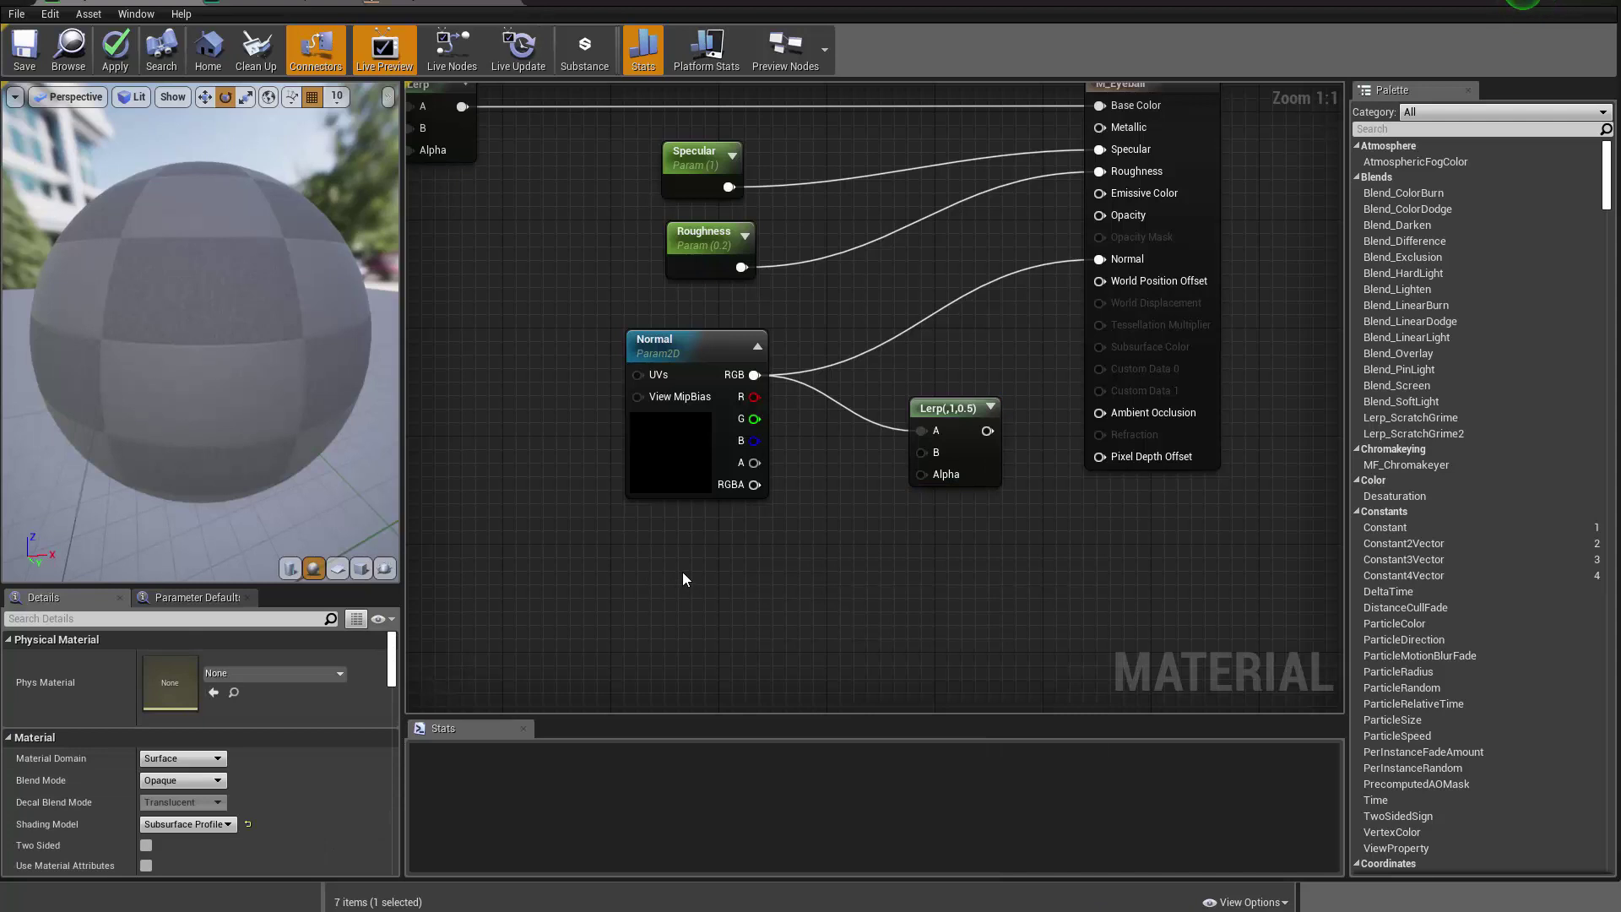
pyautogui.click(682, 571)
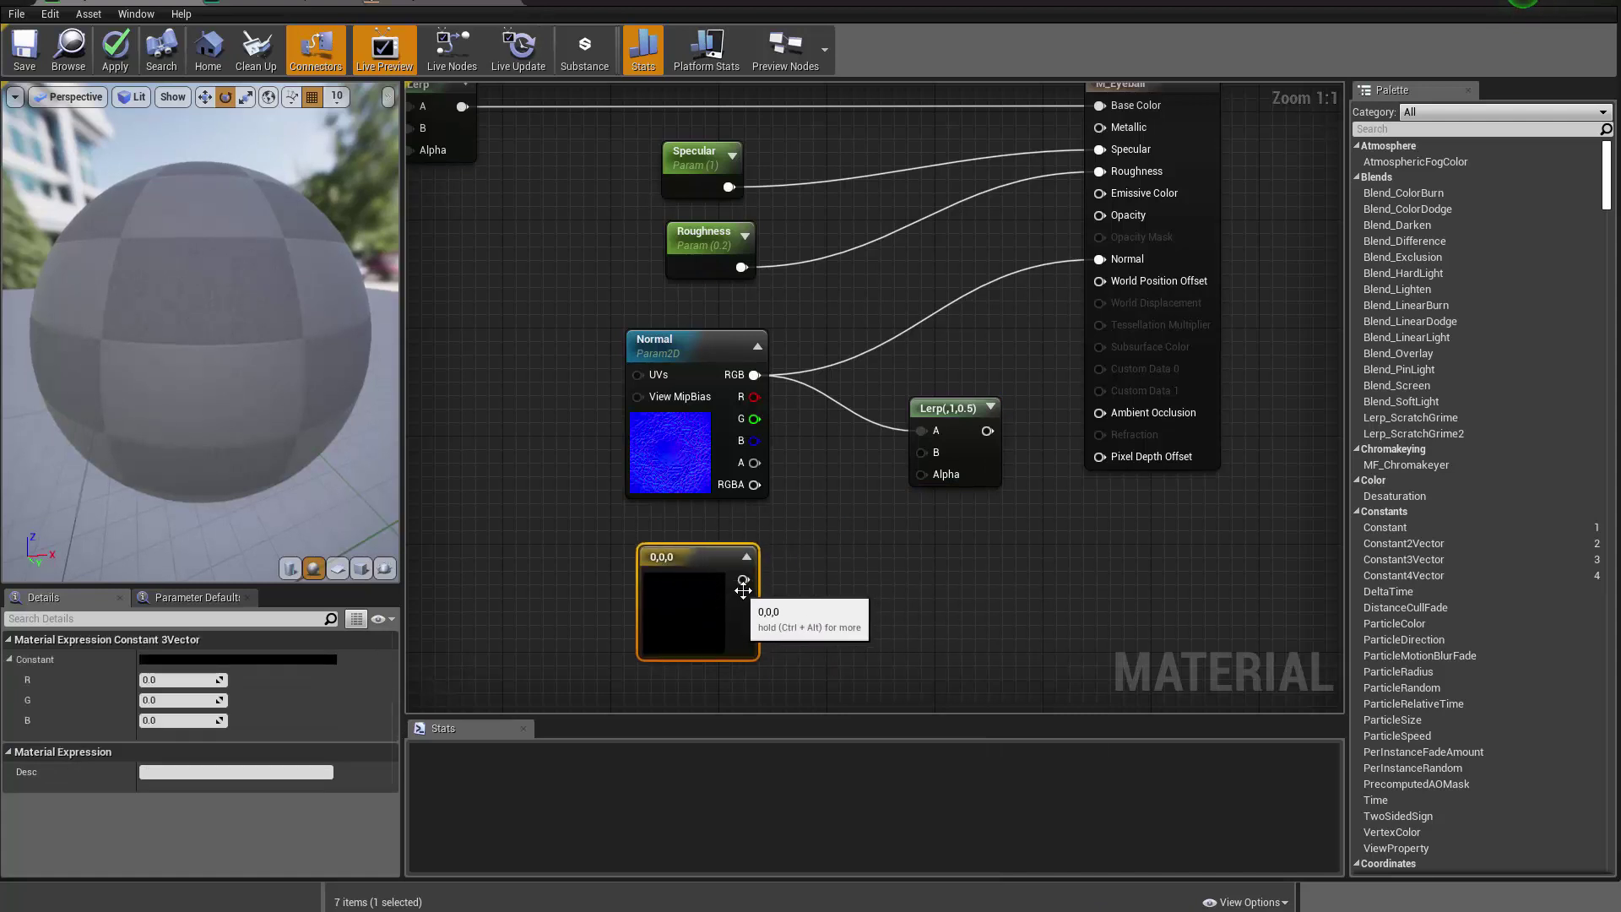
pyautogui.moveTo(744, 589); pyautogui.dragTo(689, 617)
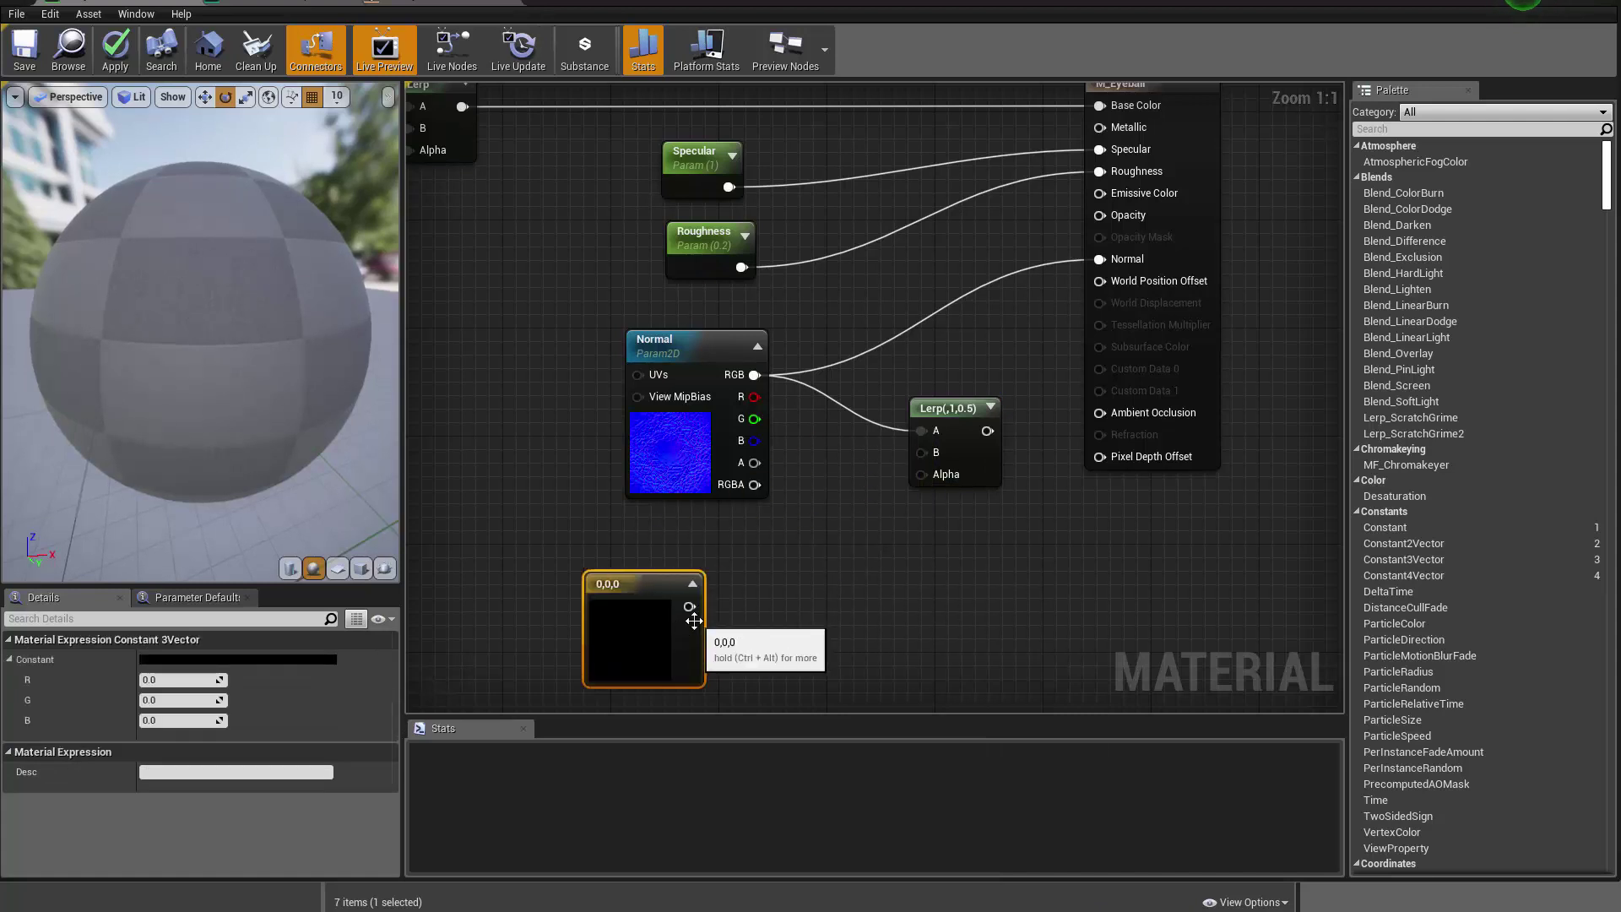
# Set the Constant3Vector's blue component to 1 and connect its output to the new Lerp's B input
pyautogui.click(182, 723)
pyautogui.write('1')
pyautogui.press('Return')
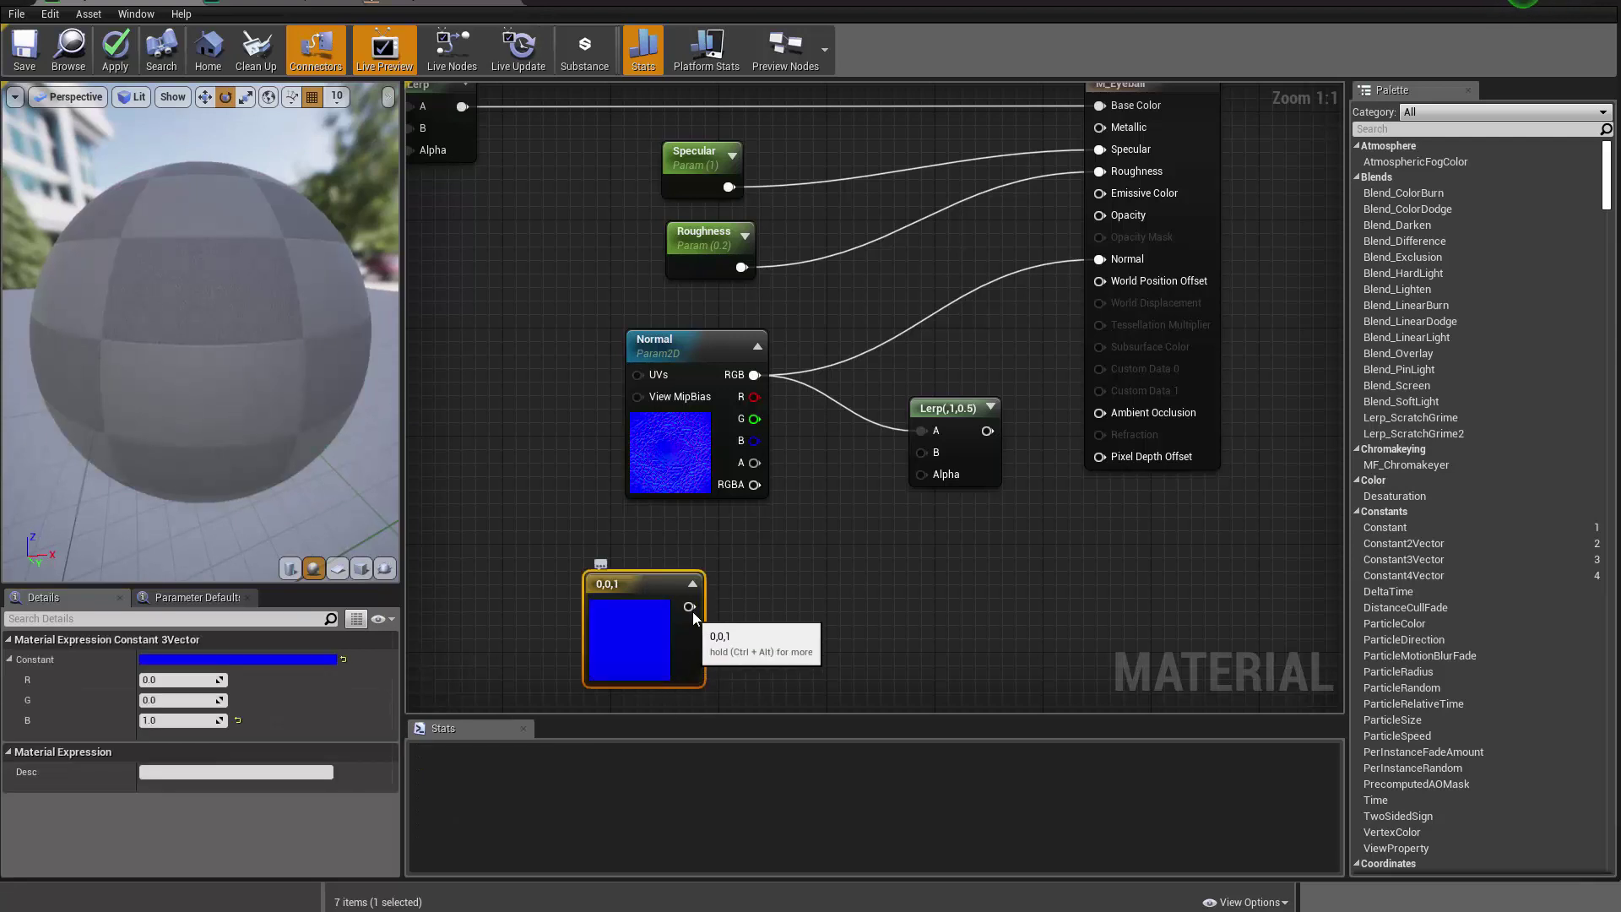
pyautogui.moveTo(690, 607); pyautogui.dragTo(924, 455)
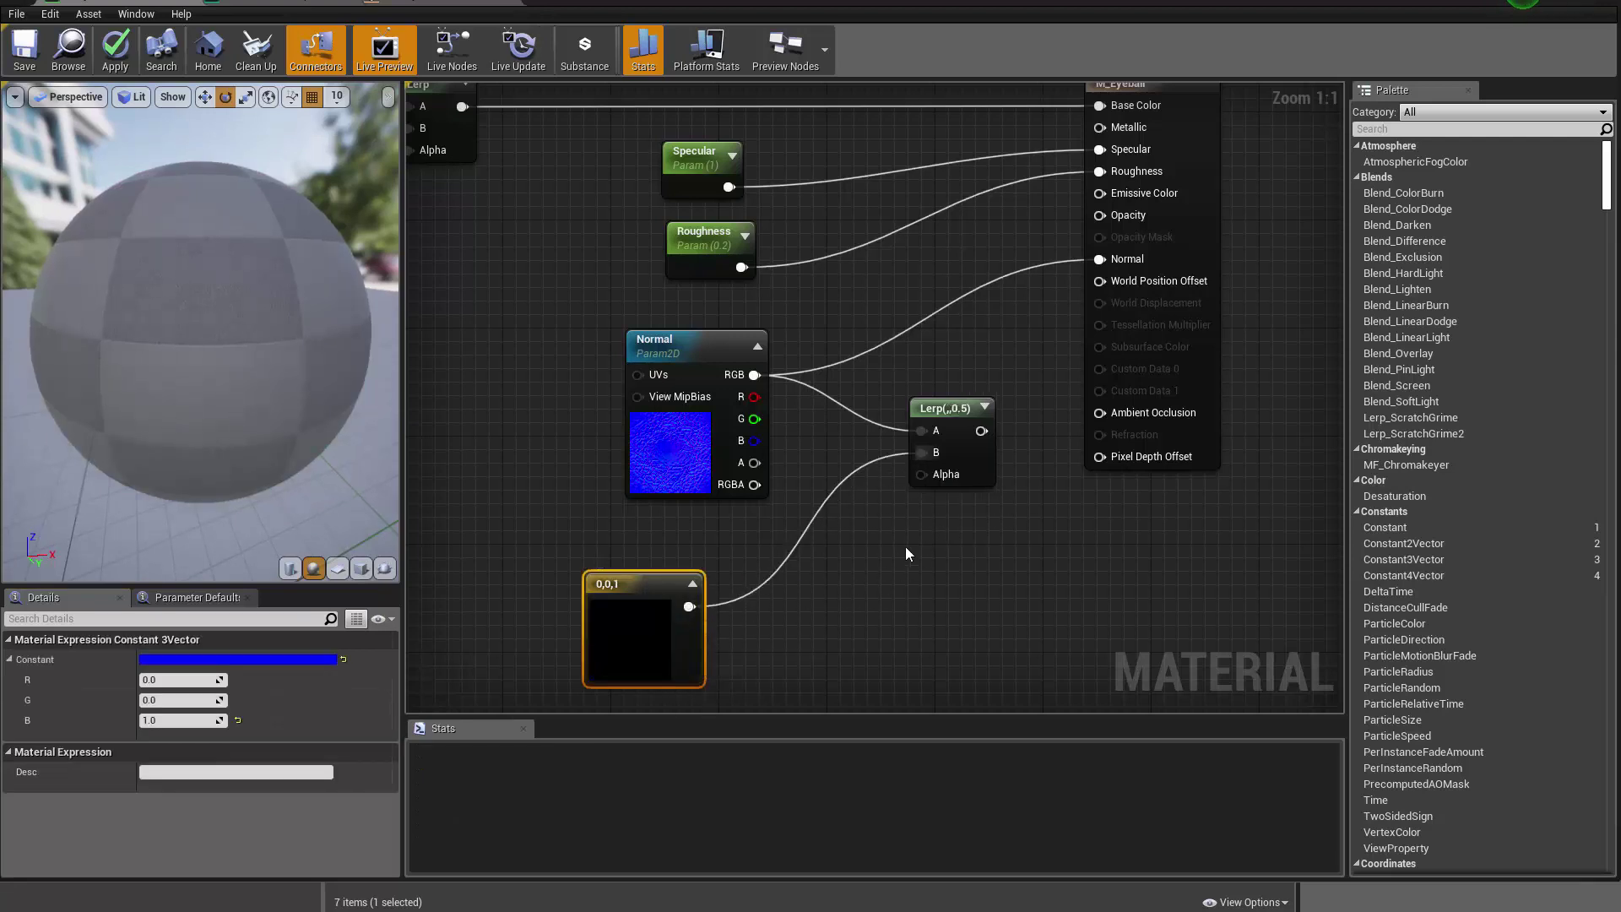
# Add a scalar parameter connected to the new Lerp's Alpha, and route the Lerp's output into M_Eyeball's Normal input
pyautogui.click(831, 604)
pyautogui.moveTo(899, 650); pyautogui.dragTo(922, 475)
pyautogui.moveTo(982, 431); pyautogui.dragTo(1013, 371)
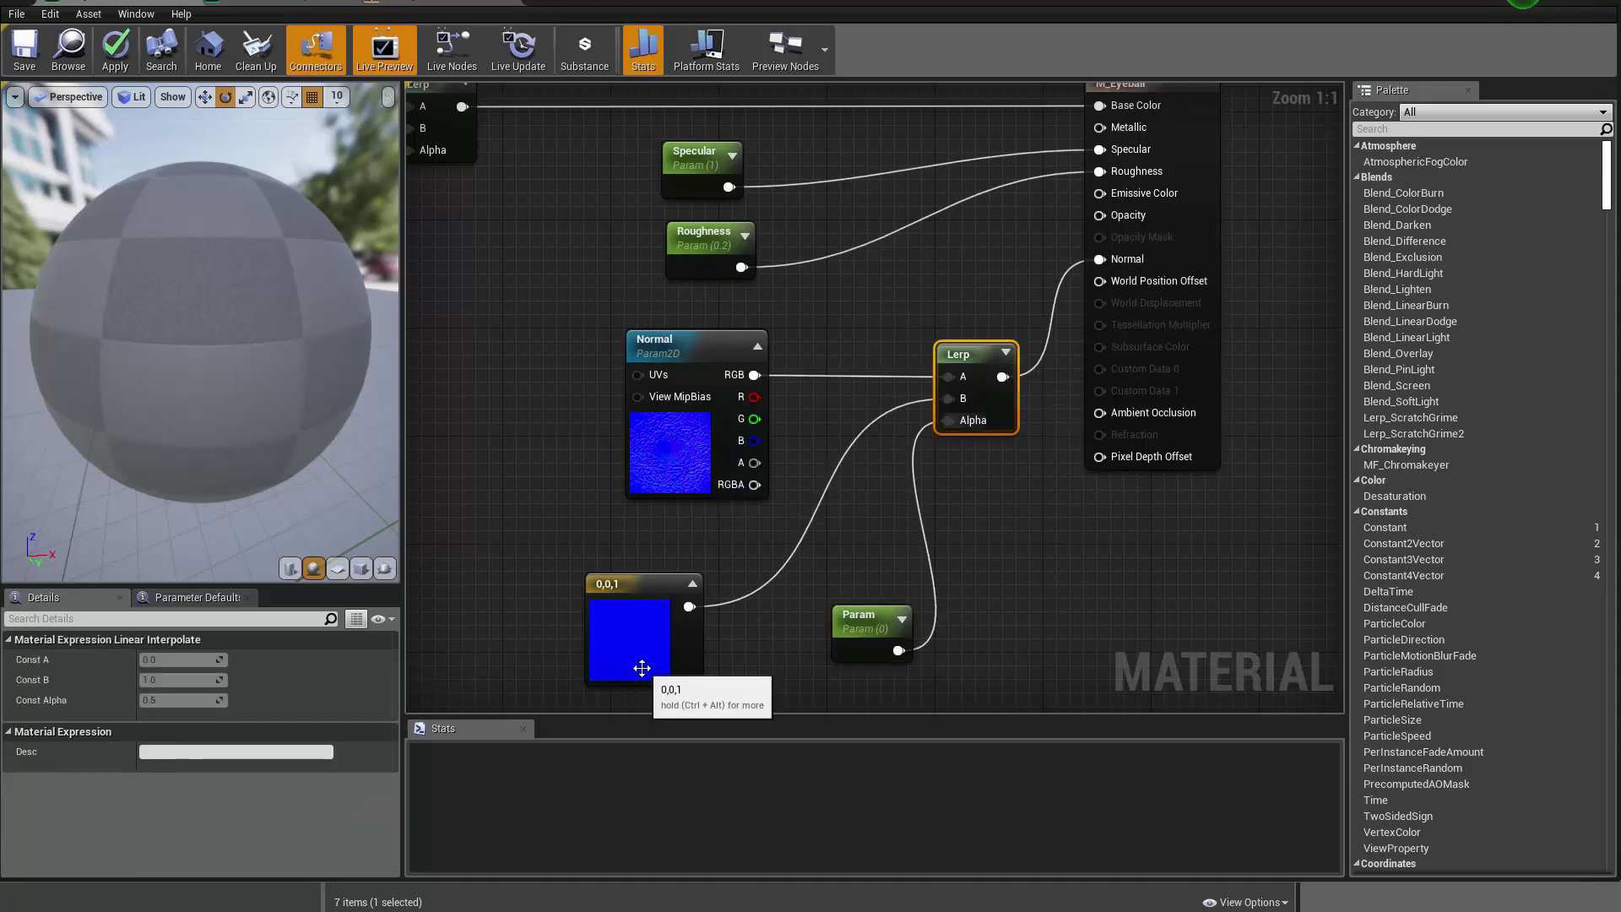
# Name the scalar parameter driving the normal Lerp's Alpha "Normal_Strength"
pyautogui.click(879, 641)
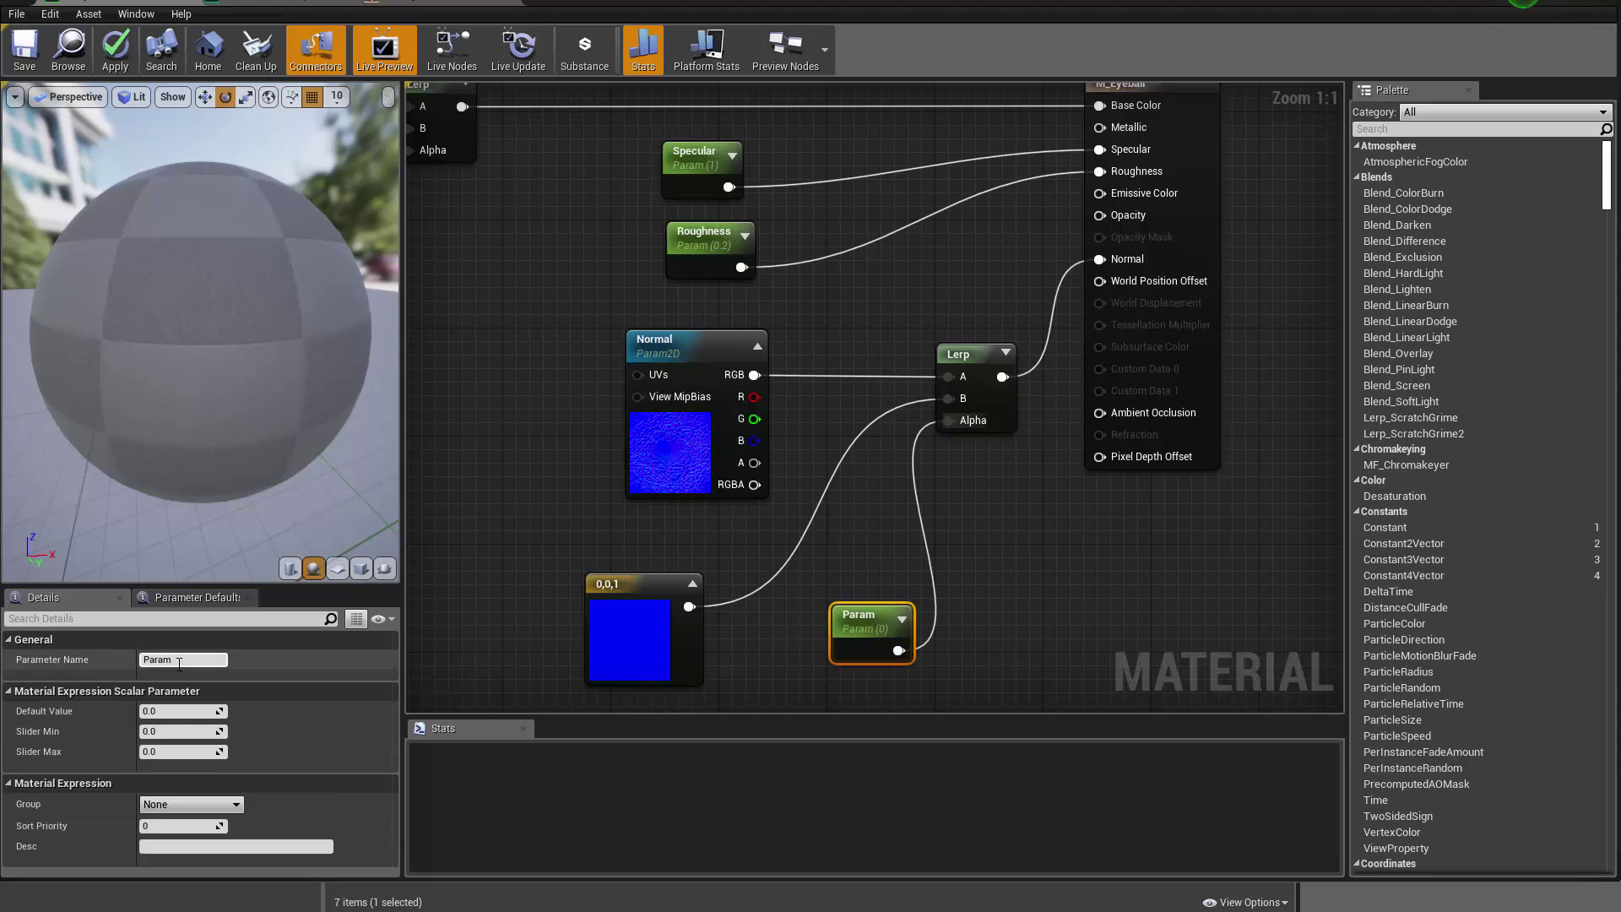
pyautogui.click(179, 661)
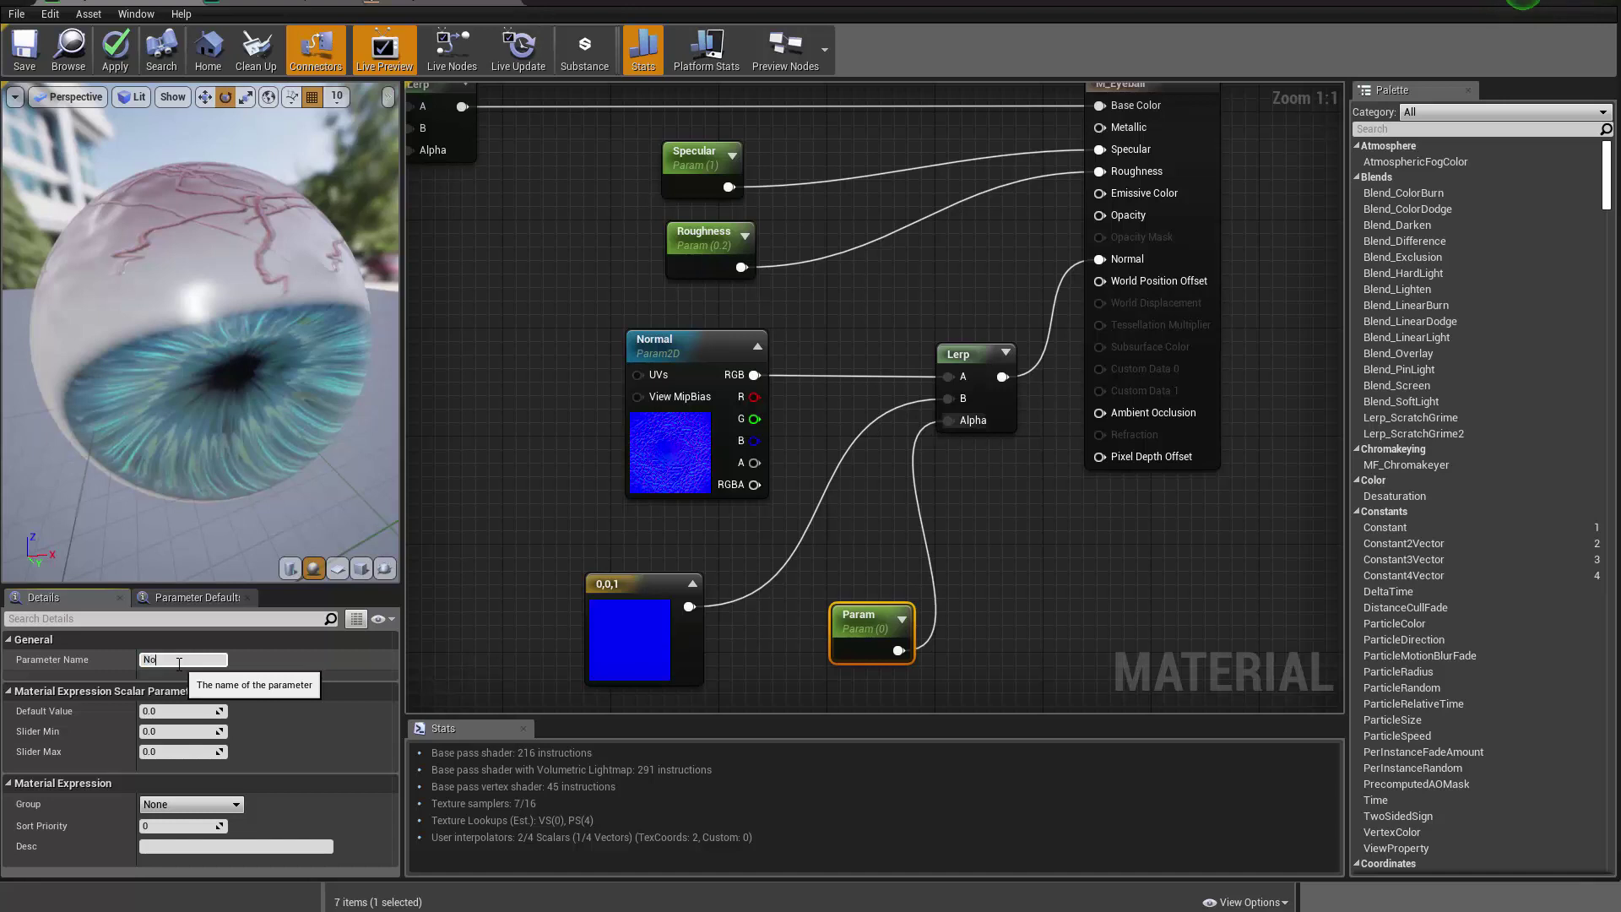
pyautogui.write('Normal_Strength')
pyautogui.press('Return')
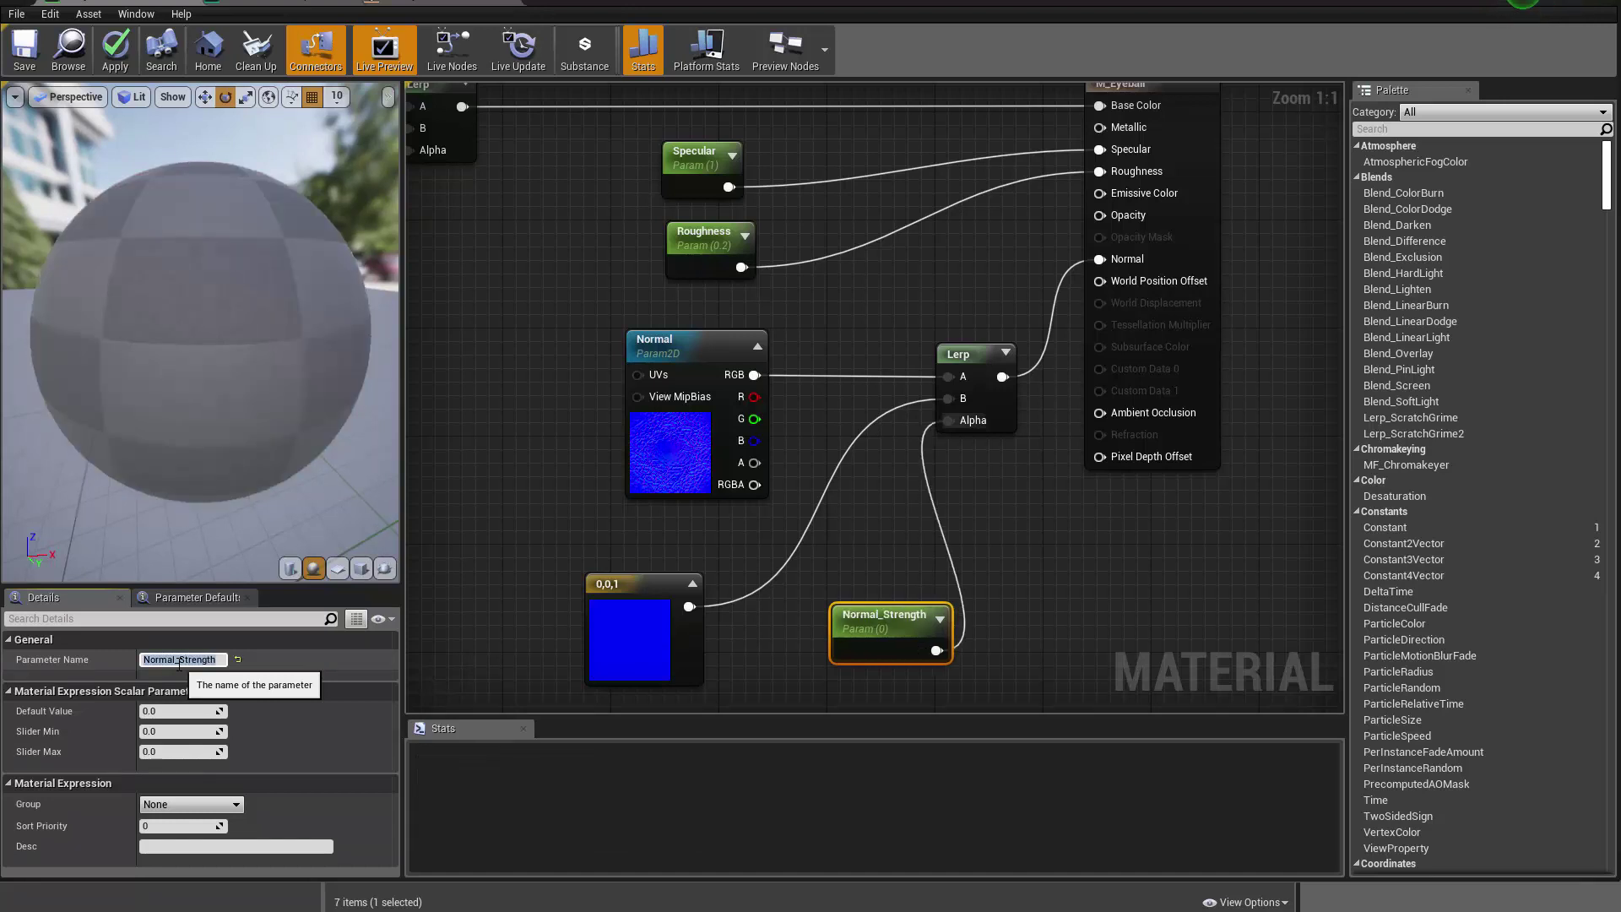
# Arrange the 0,0,1 constant and the Normal_Strength node side by side below the Normal texture and check the eyeball preview
pyautogui.moveTo(642, 629); pyautogui.dragTo(545, 599)
pyautogui.moveTo(842, 632); pyautogui.dragTo(718, 641)
pyautogui.moveTo(511, 614); pyautogui.dragTo(606, 628)
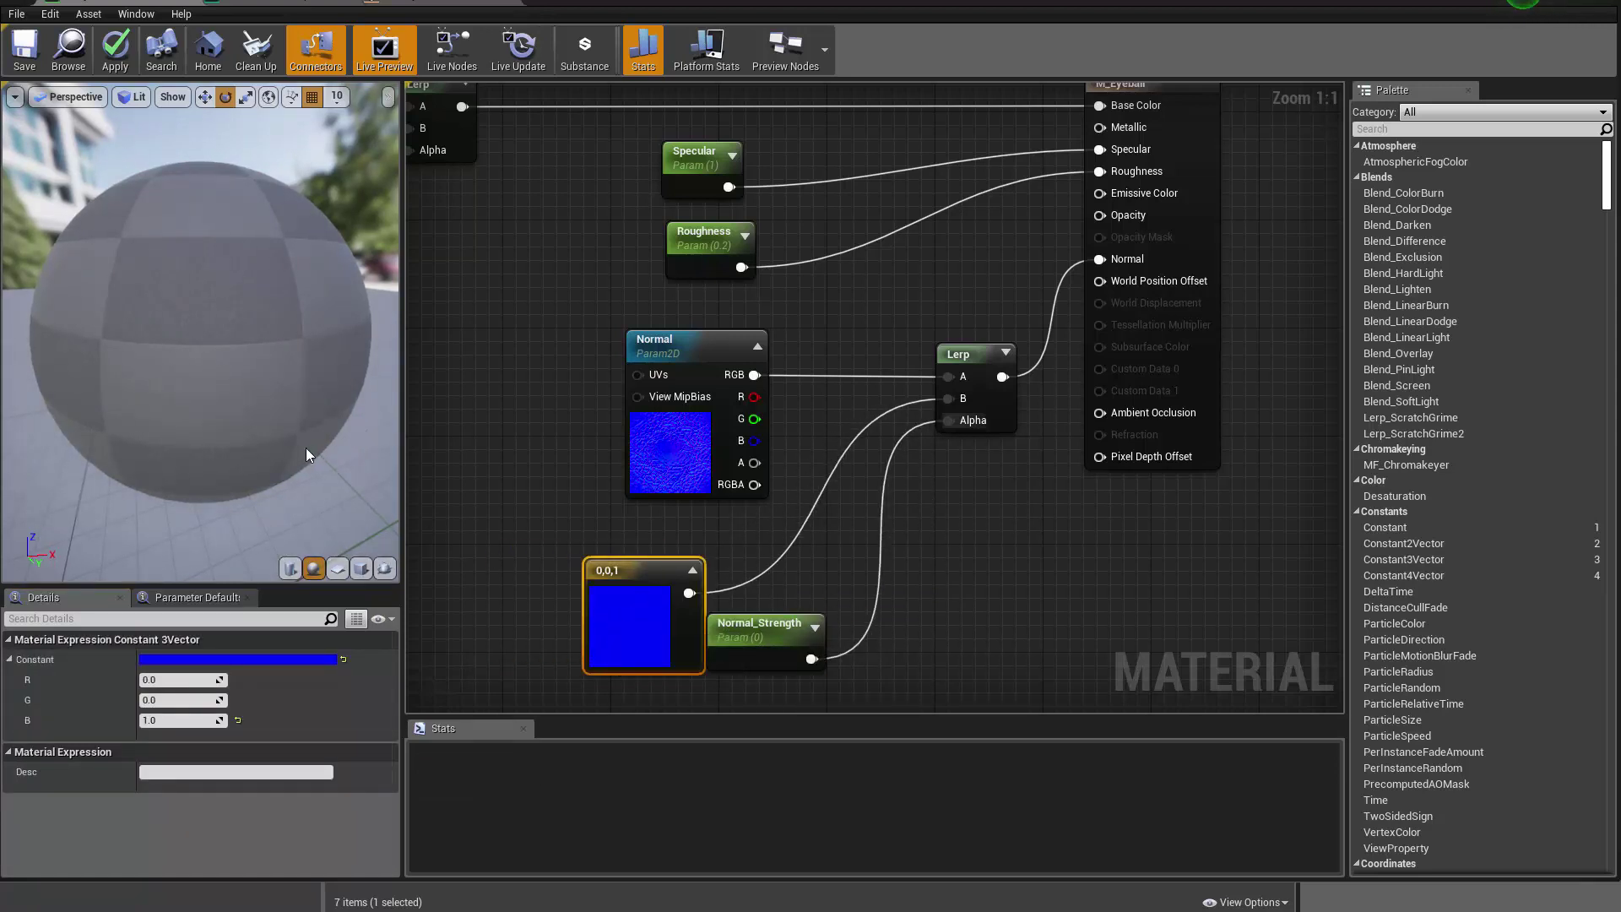
pyautogui.moveTo(305, 447); pyautogui.dragTo(323, 448)
pyautogui.scroll(-3, 319, 447)
pyautogui.scroll(3, 323, 448)
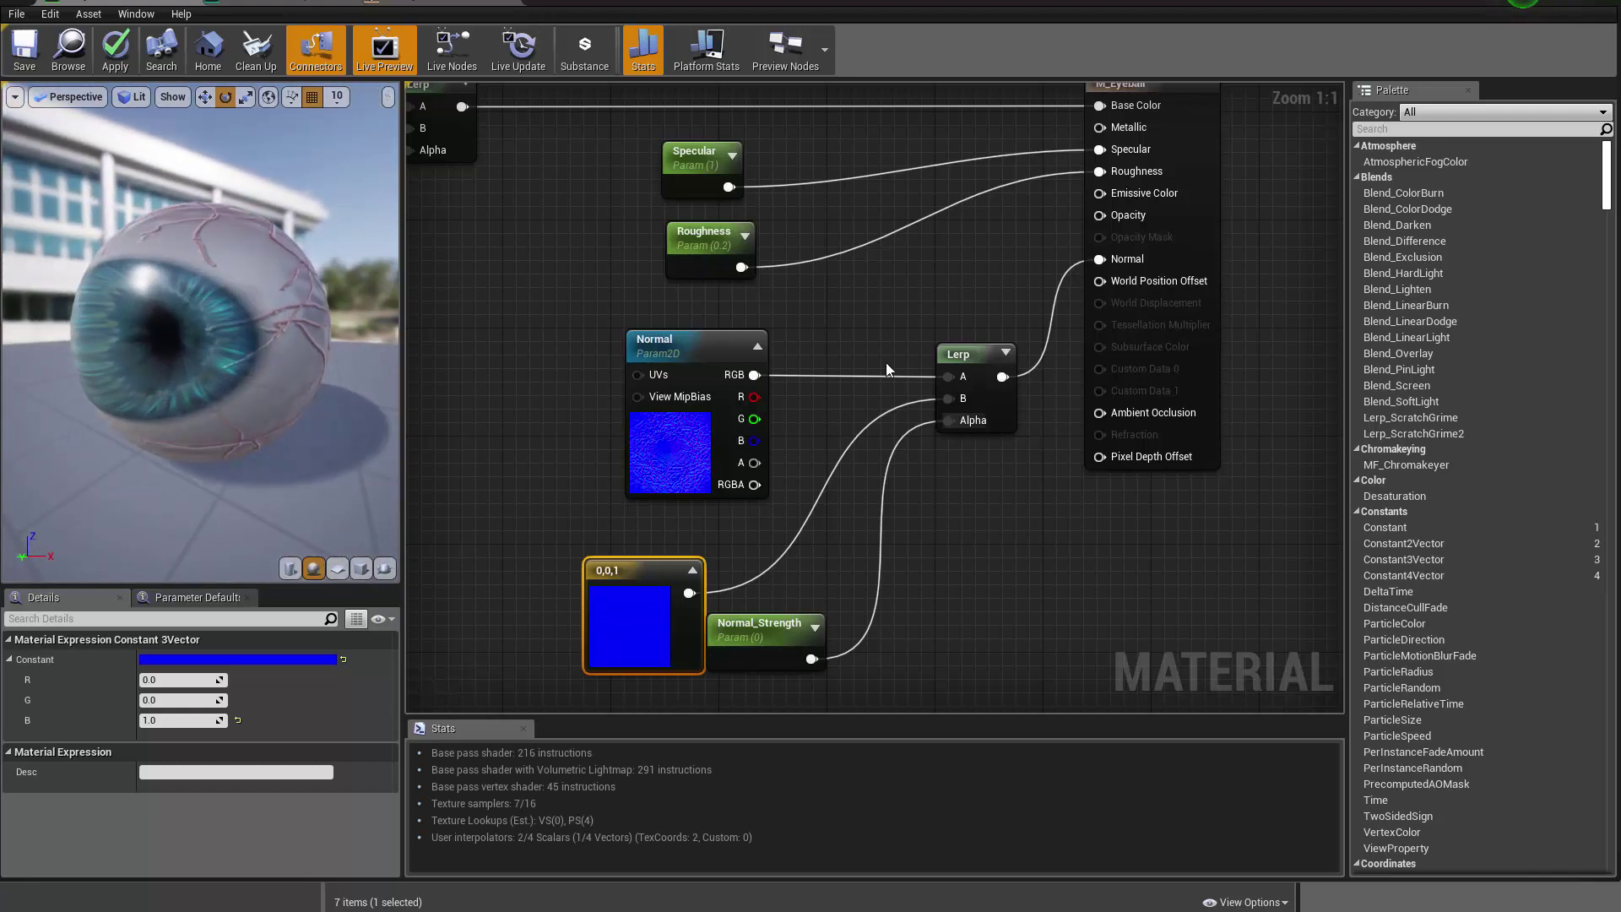
# Swap the normal Lerp's inputs so the 0,0,1 constant feeds A and the Normal texture feeds B, placing the constant above the texture
pyautogui.moveTo(754, 375); pyautogui.dragTo(953, 398)
pyautogui.moveTo(681, 471); pyautogui.dragTo(541, 414)
pyautogui.moveTo(562, 624); pyautogui.dragTo(579, 561)
pyautogui.moveTo(620, 426); pyautogui.dragTo(645, 428)
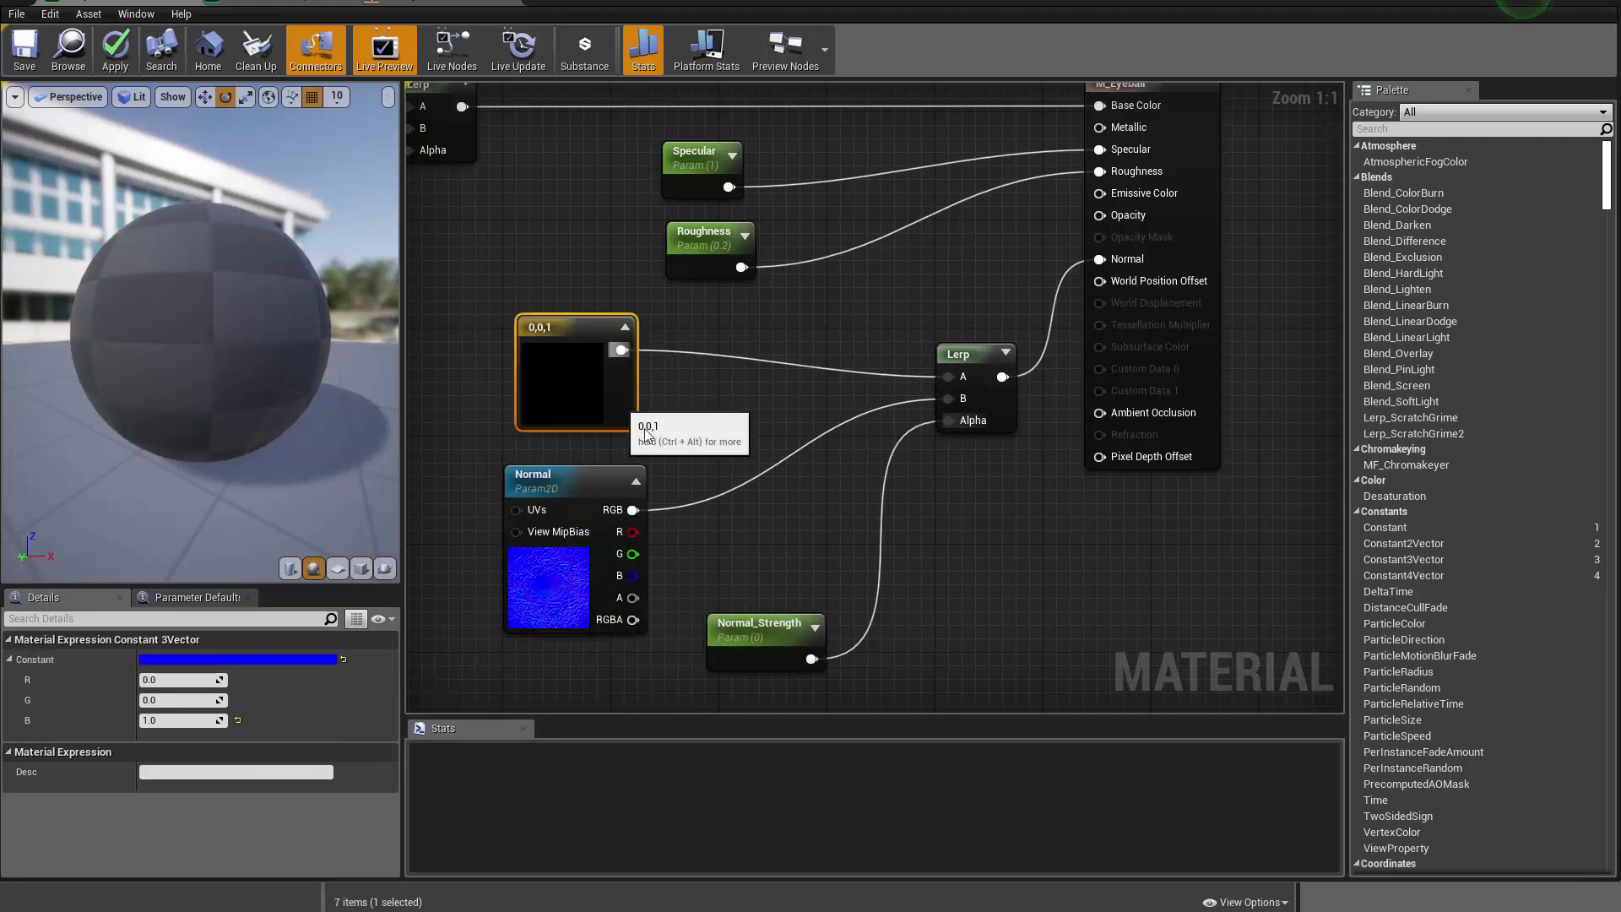
# Set Normal_Strength's default value to 0.3 and apply the material changes
pyautogui.click(751, 664)
pyautogui.click(162, 712)
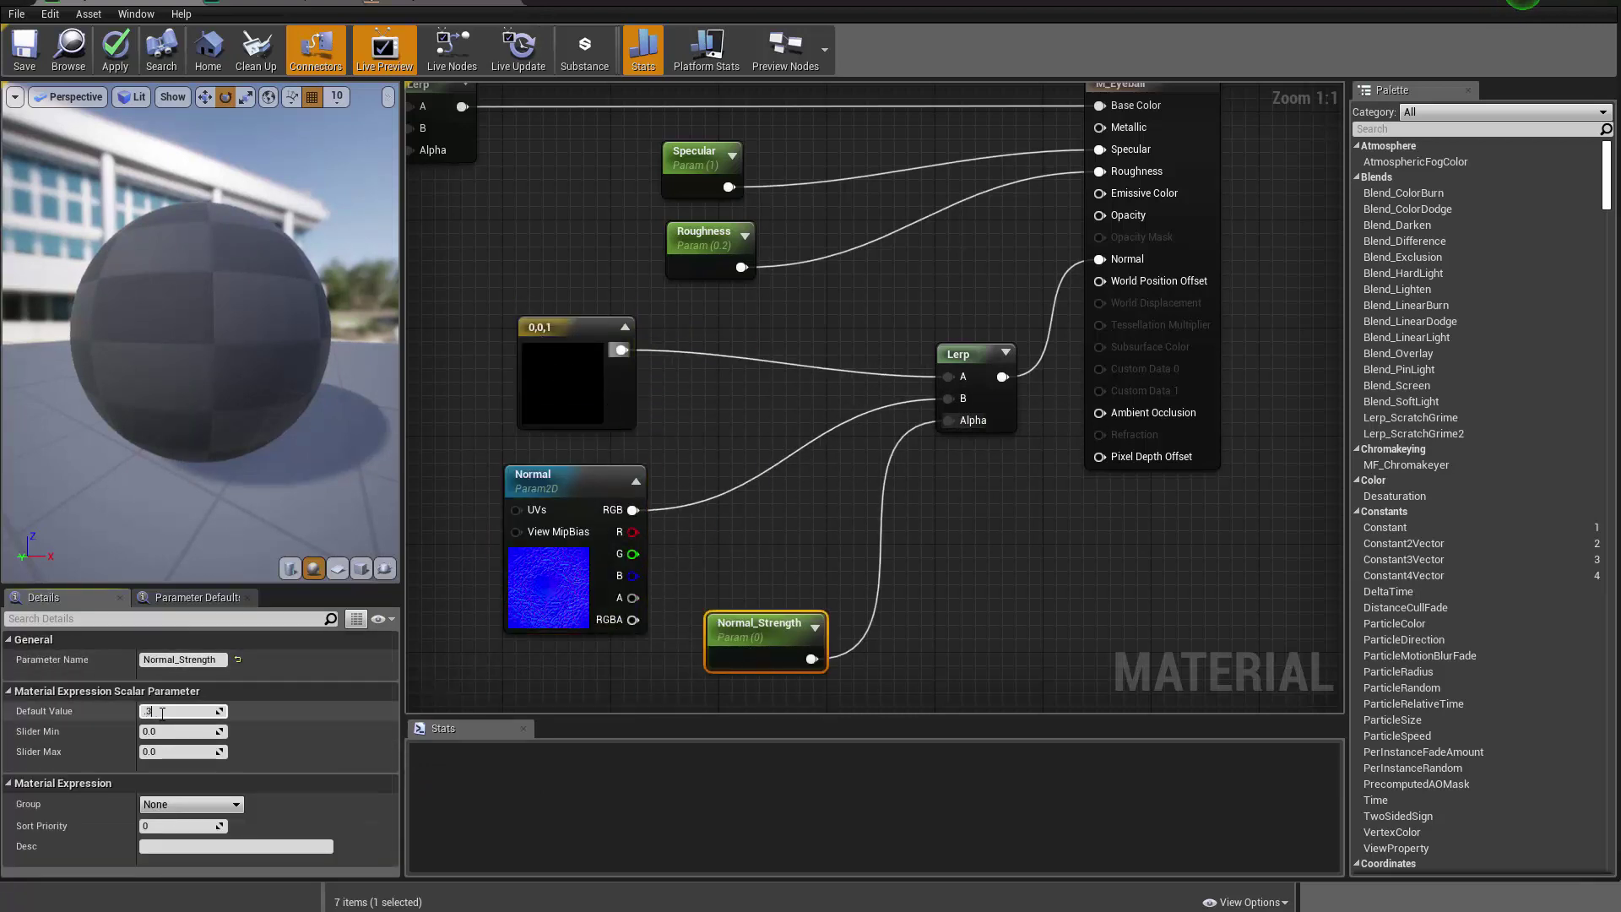
pyautogui.press('Return')
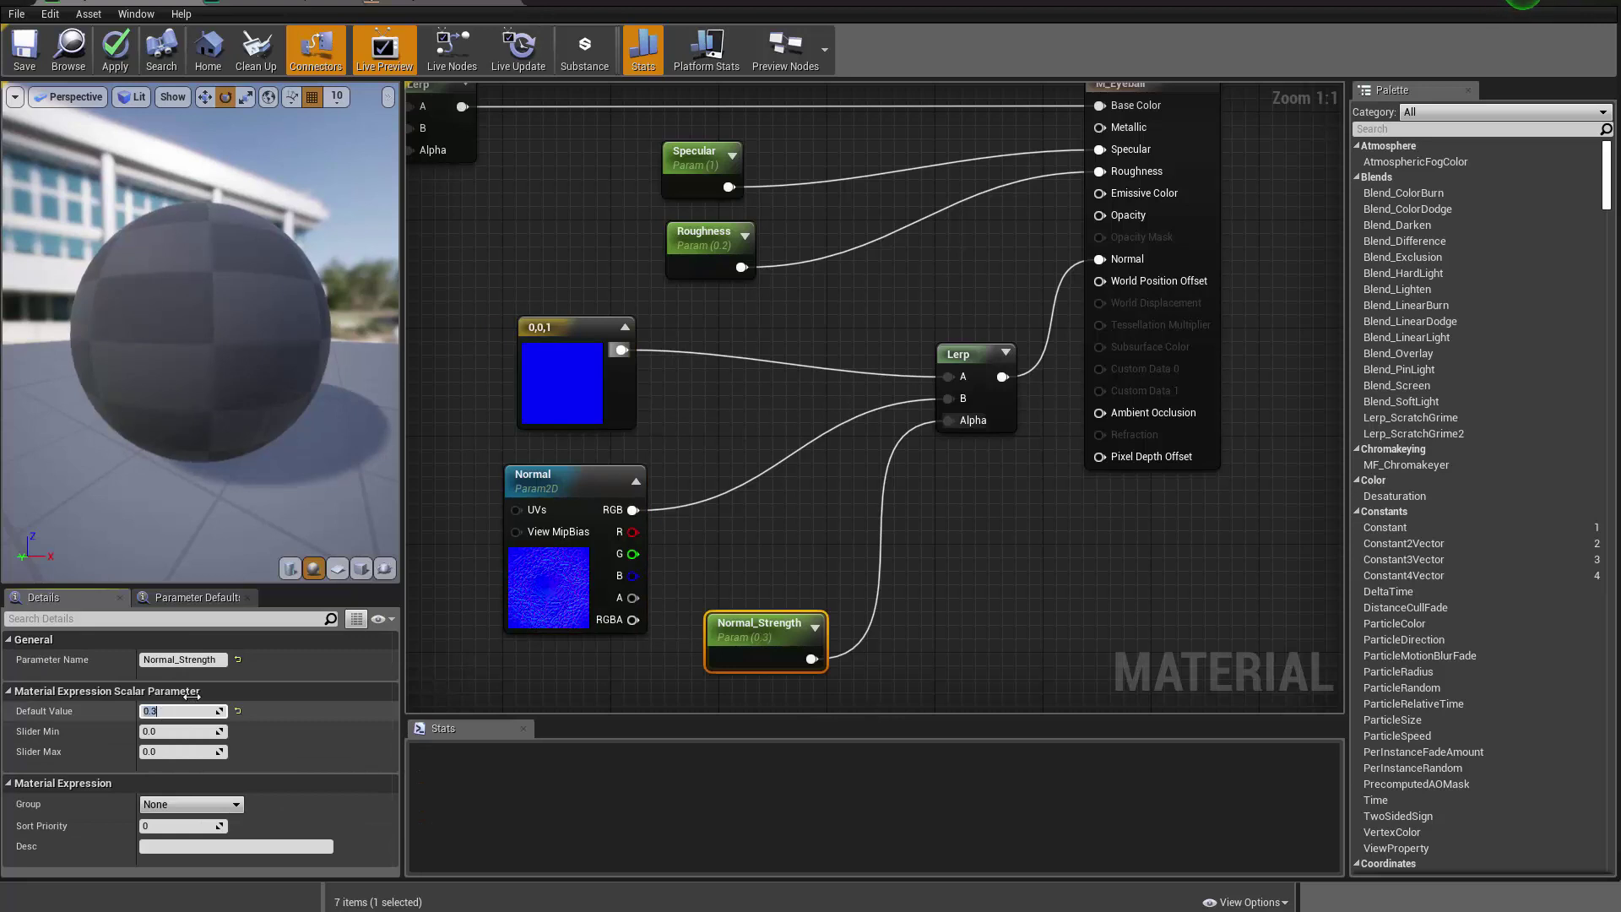
pyautogui.click(124, 42)
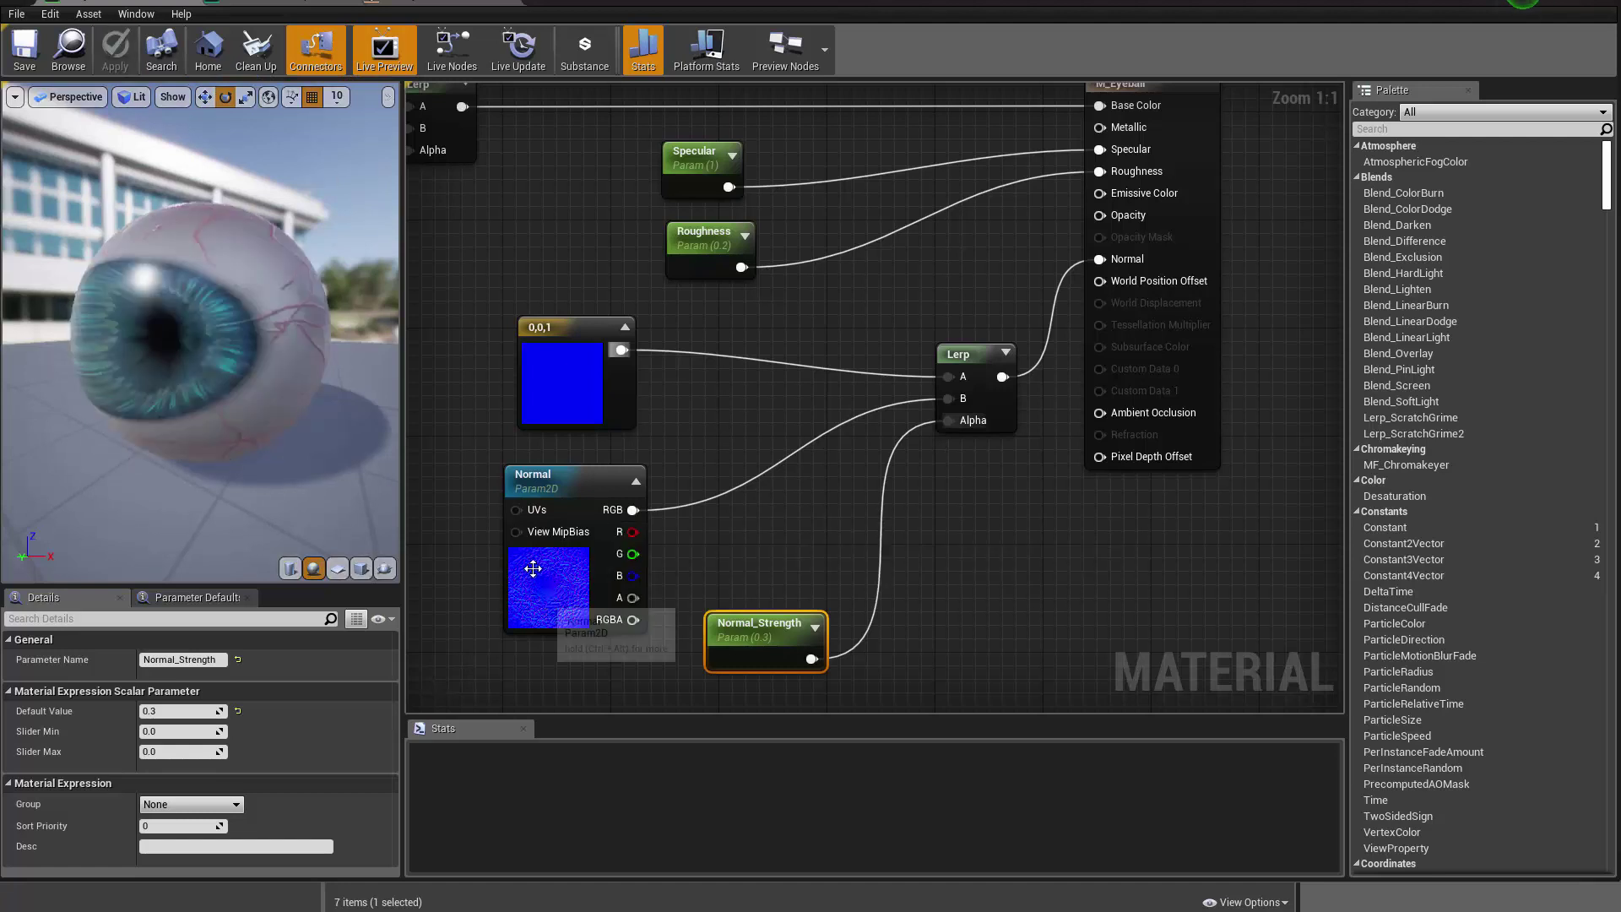
pyautogui.moveTo(272, 414)
pyautogui.mouseDown()
pyautogui.moveTo(330, 447)
pyautogui.moveTo(388, 414)
pyautogui.moveTo(253, 422)
pyautogui.moveTo(160, 397)
pyautogui.moveTo(254, 397)
pyautogui.mouseUp()
pyautogui.scroll(-4, 752, 463)
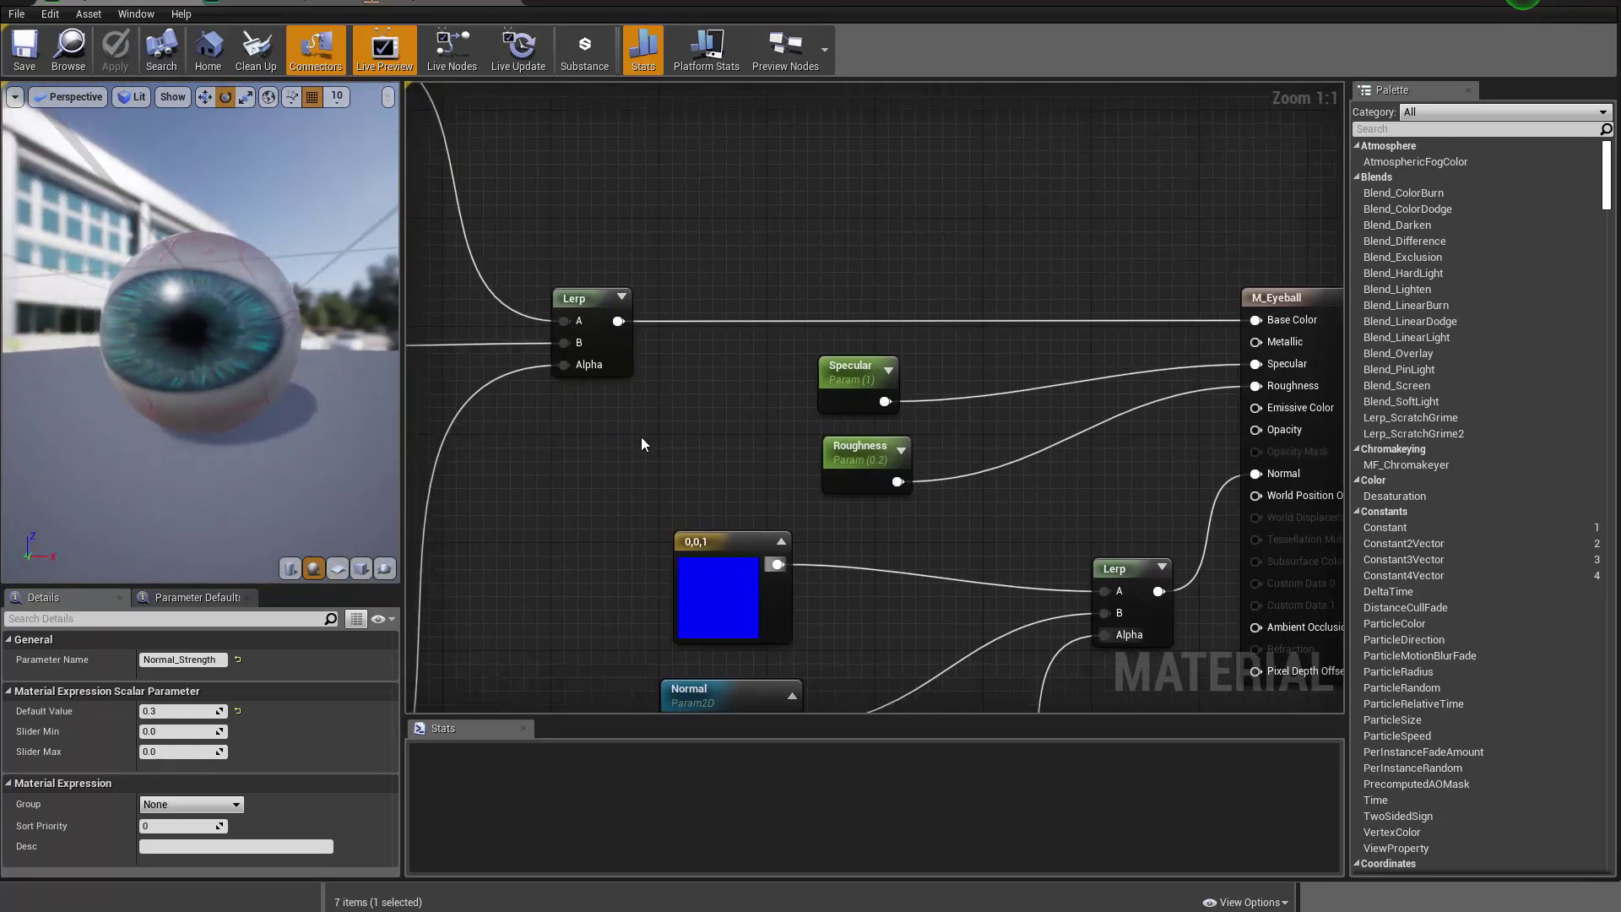
pyautogui.moveTo(565, 312); pyautogui.dragTo(807, 443, button='right')
pyautogui.scroll(4, 808, 443)
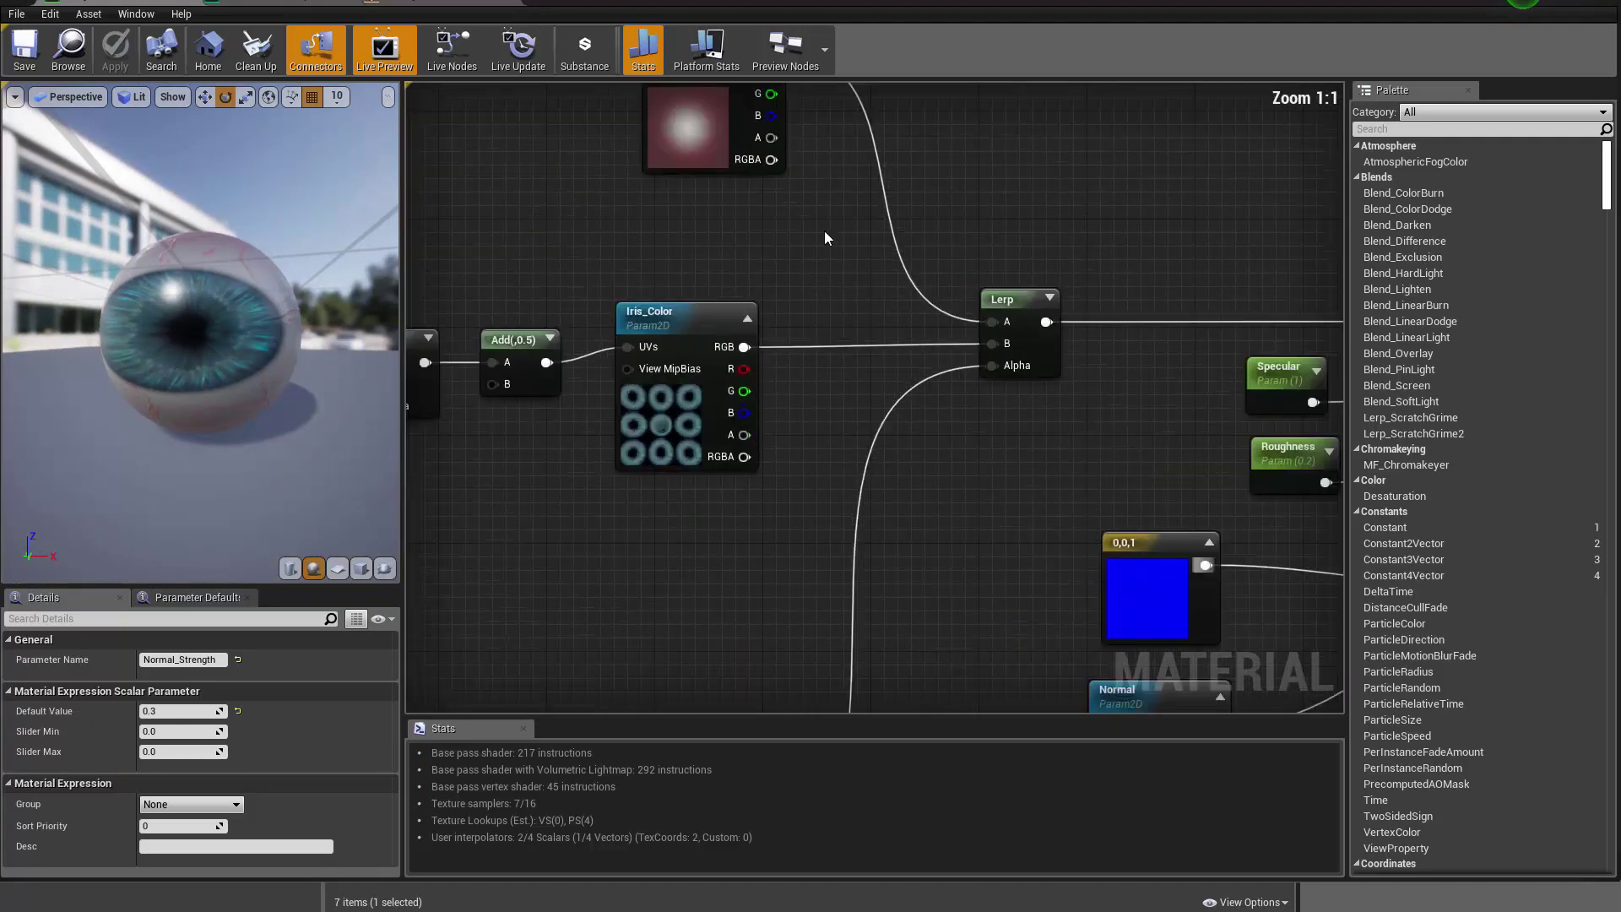
# Add a Multiply node between Iris_Color's RGB output and the B input of the color Lerp
pyautogui.moveTo(811, 221); pyautogui.dragTo(754, 244, button='right')
pyautogui.moveTo(788, 373); pyautogui.dragTo(789, 412)
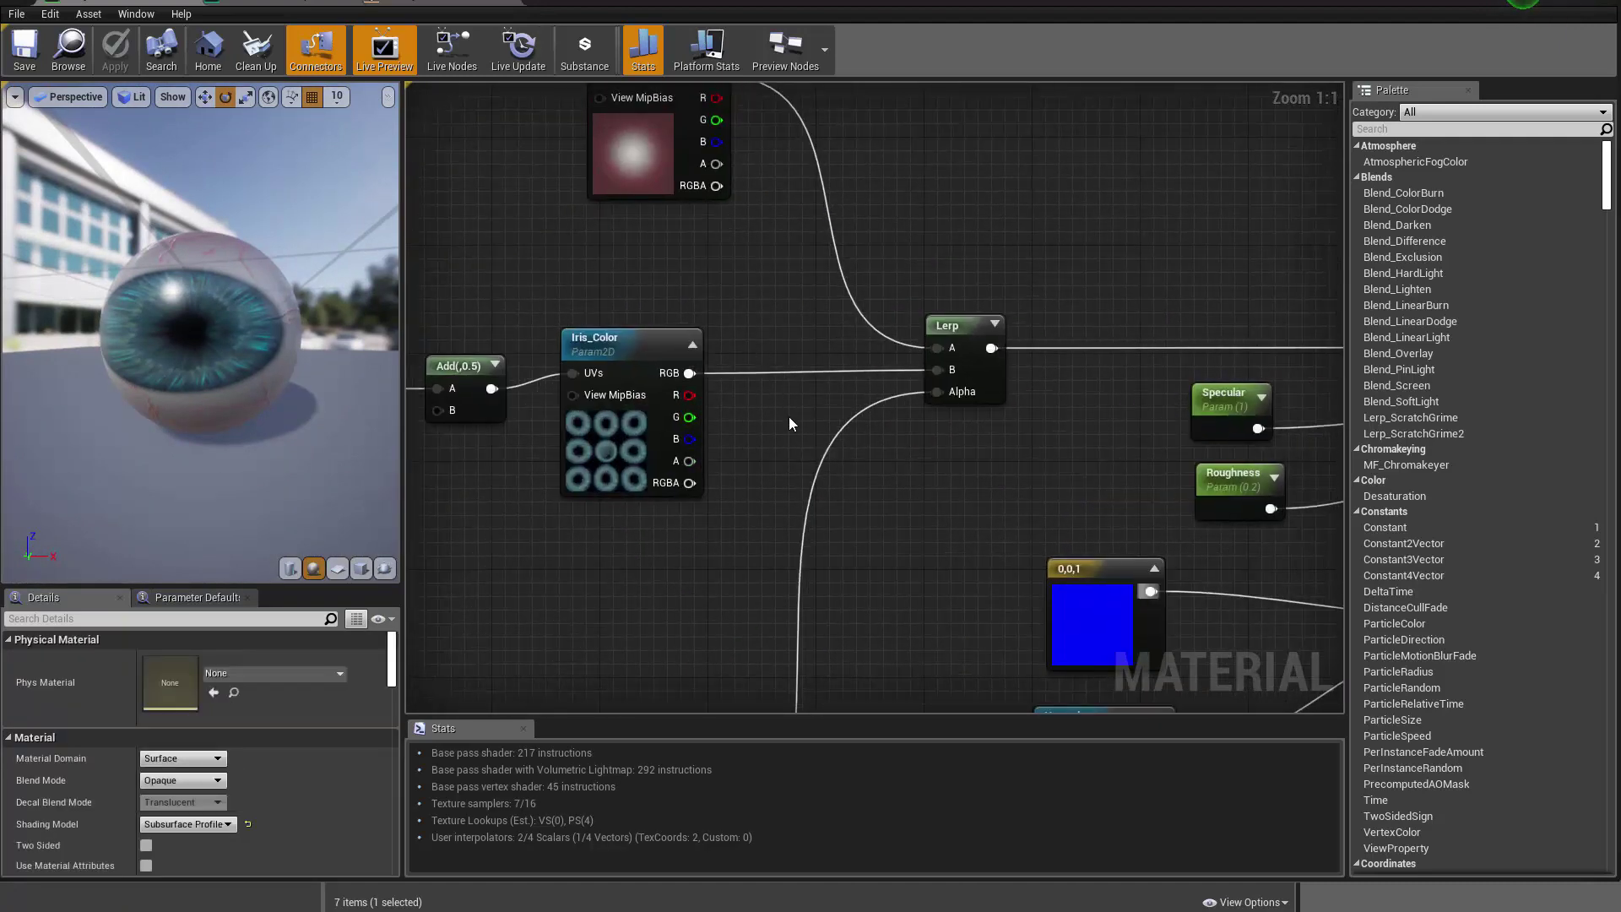
pyautogui.press('m')
pyautogui.click(801, 328)
pyautogui.moveTo(689, 372); pyautogui.dragTo(938, 370)
pyautogui.moveTo(803, 348); pyautogui.dragTo(818, 362)
# Add a vector parameter below the Iris_Color texture and connect it to the Multiply node's B input
pyautogui.moveTo(713, 508); pyautogui.dragTo(833, 449, button='right')
pyautogui.click(707, 539)
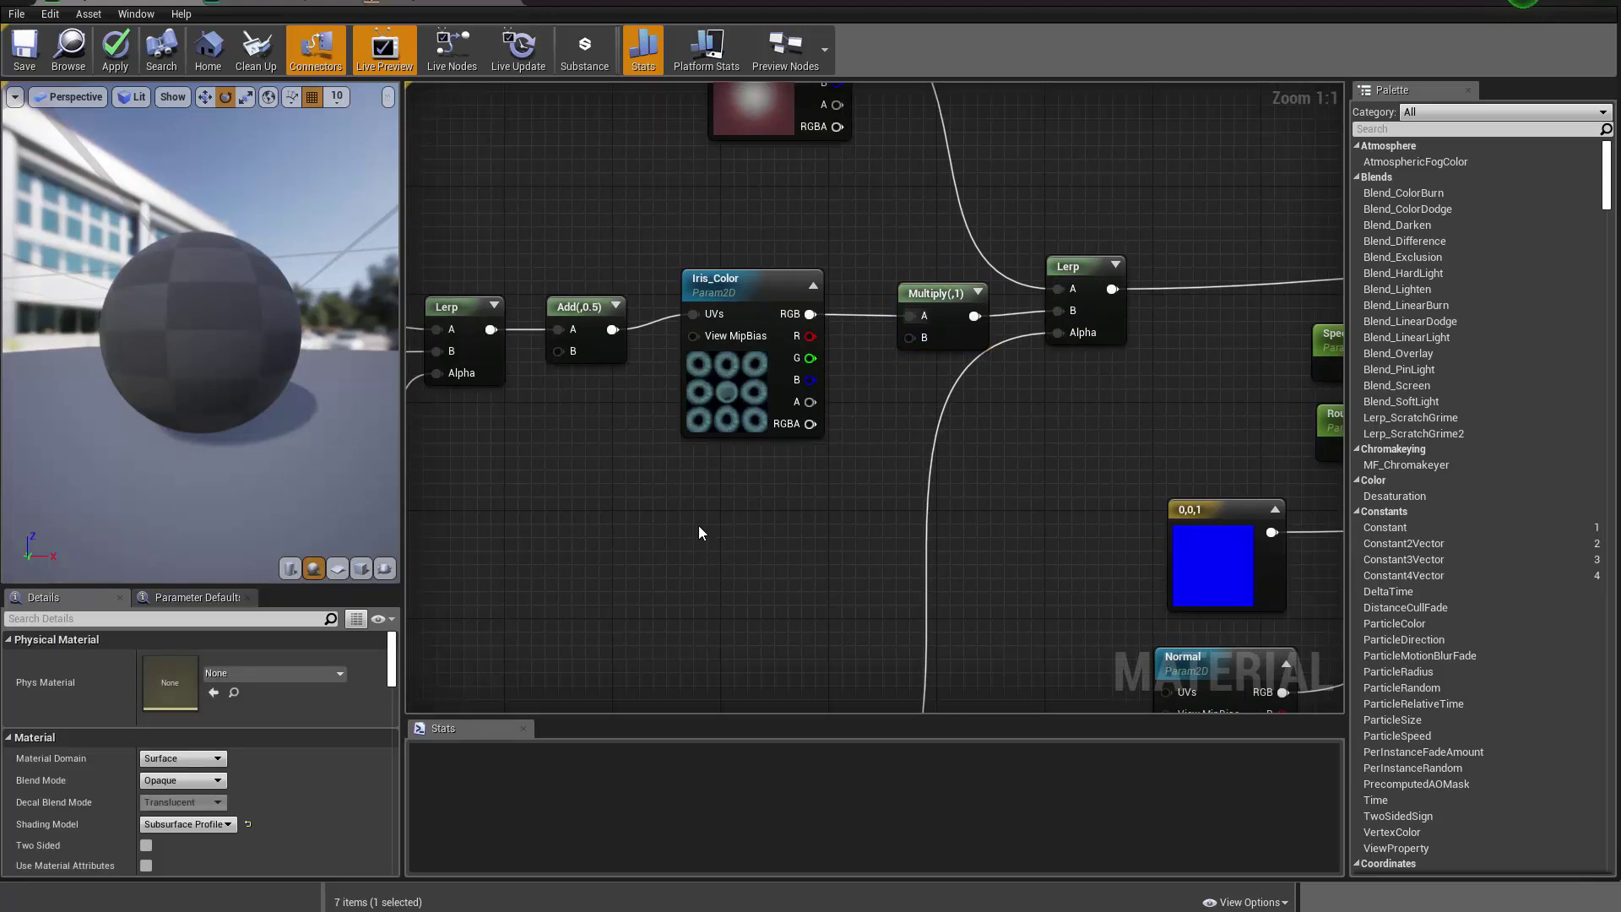
pyautogui.press('v')
pyautogui.click(697, 525)
pyautogui.moveTo(801, 571); pyautogui.dragTo(910, 338)
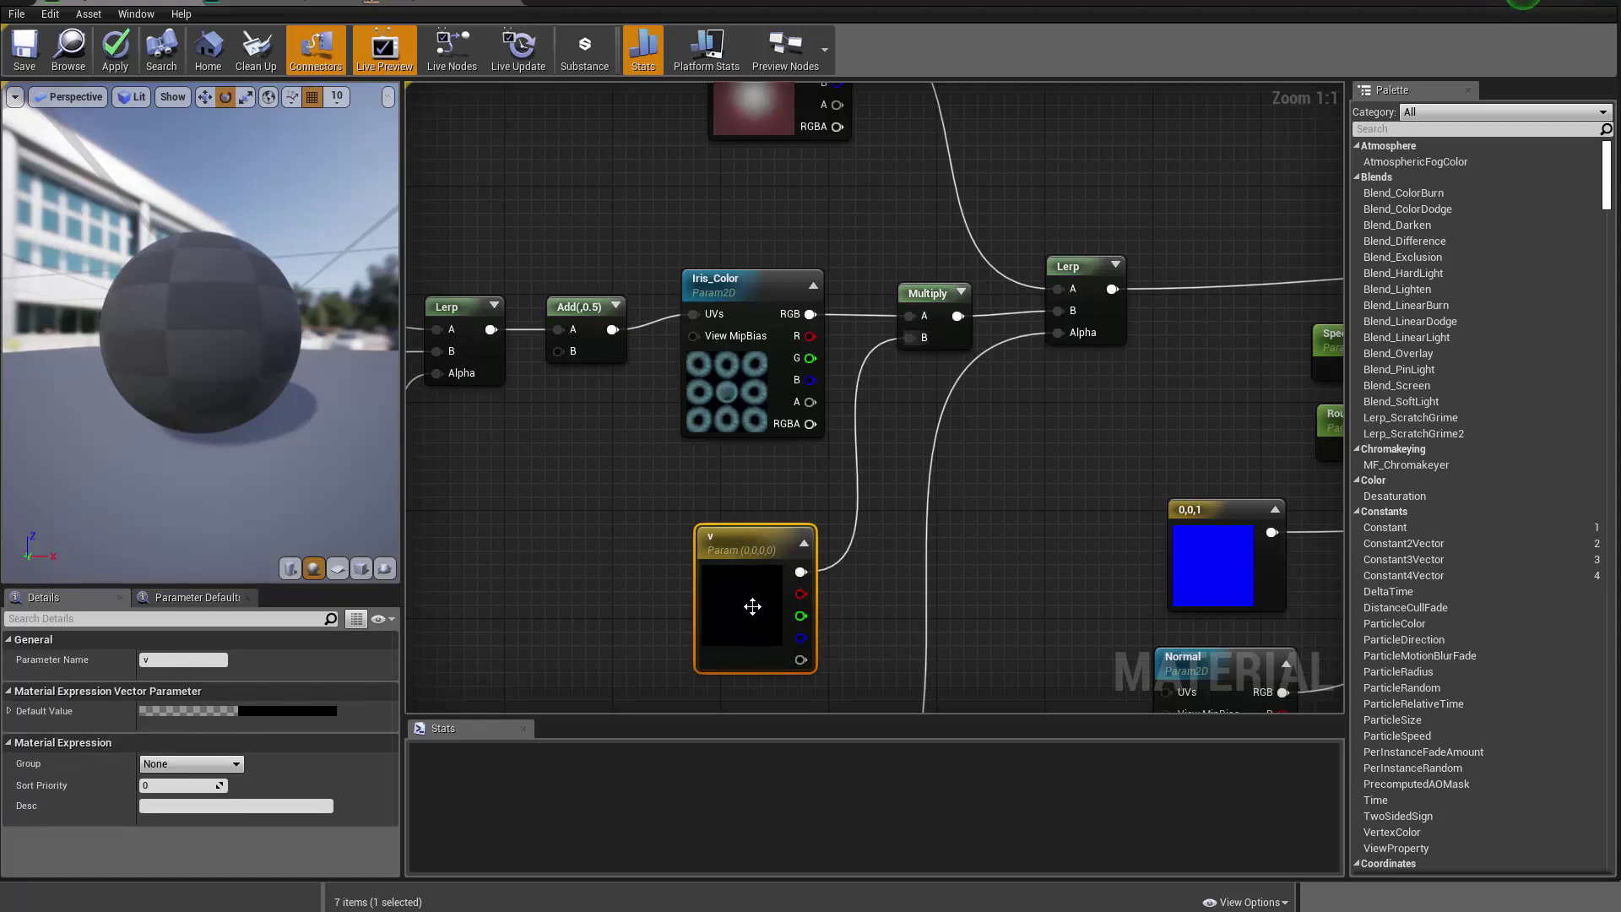
# Set the vector parameter's default color to white (1,1,1,0)
pyautogui.click(272, 715)
pyautogui.moveTo(522, 827); pyautogui.dragTo(737, 336)
pyautogui.click(734, 736)
pyautogui.click(736, 737)
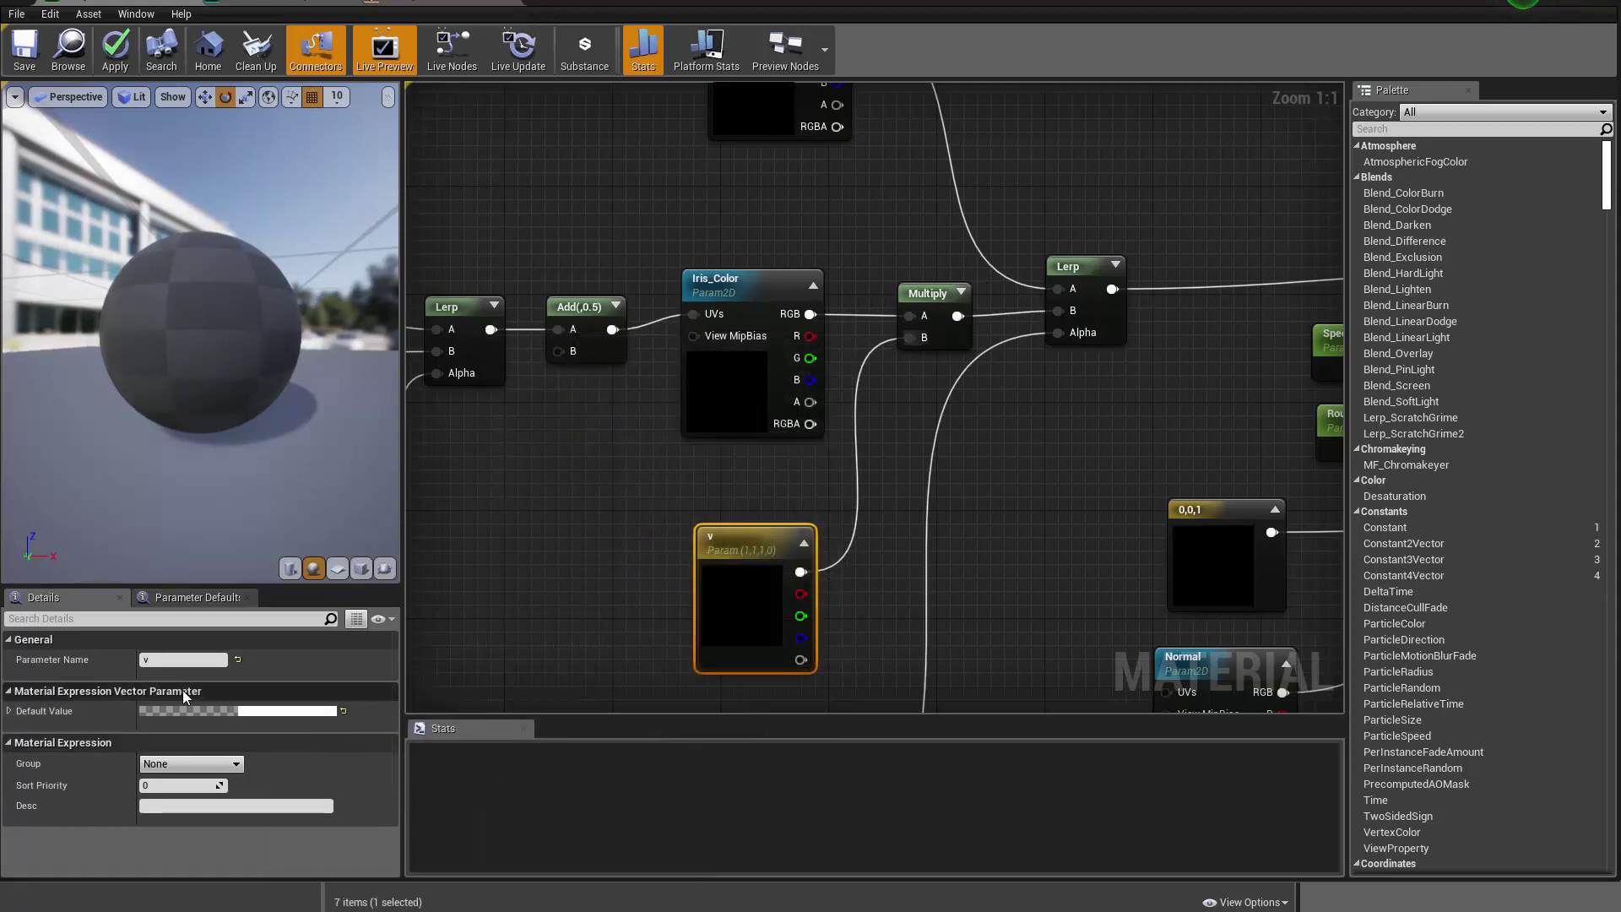
# Name the vector parameter "Iris_Color_Mult"
pyautogui.click(195, 663)
pyautogui.write('li')
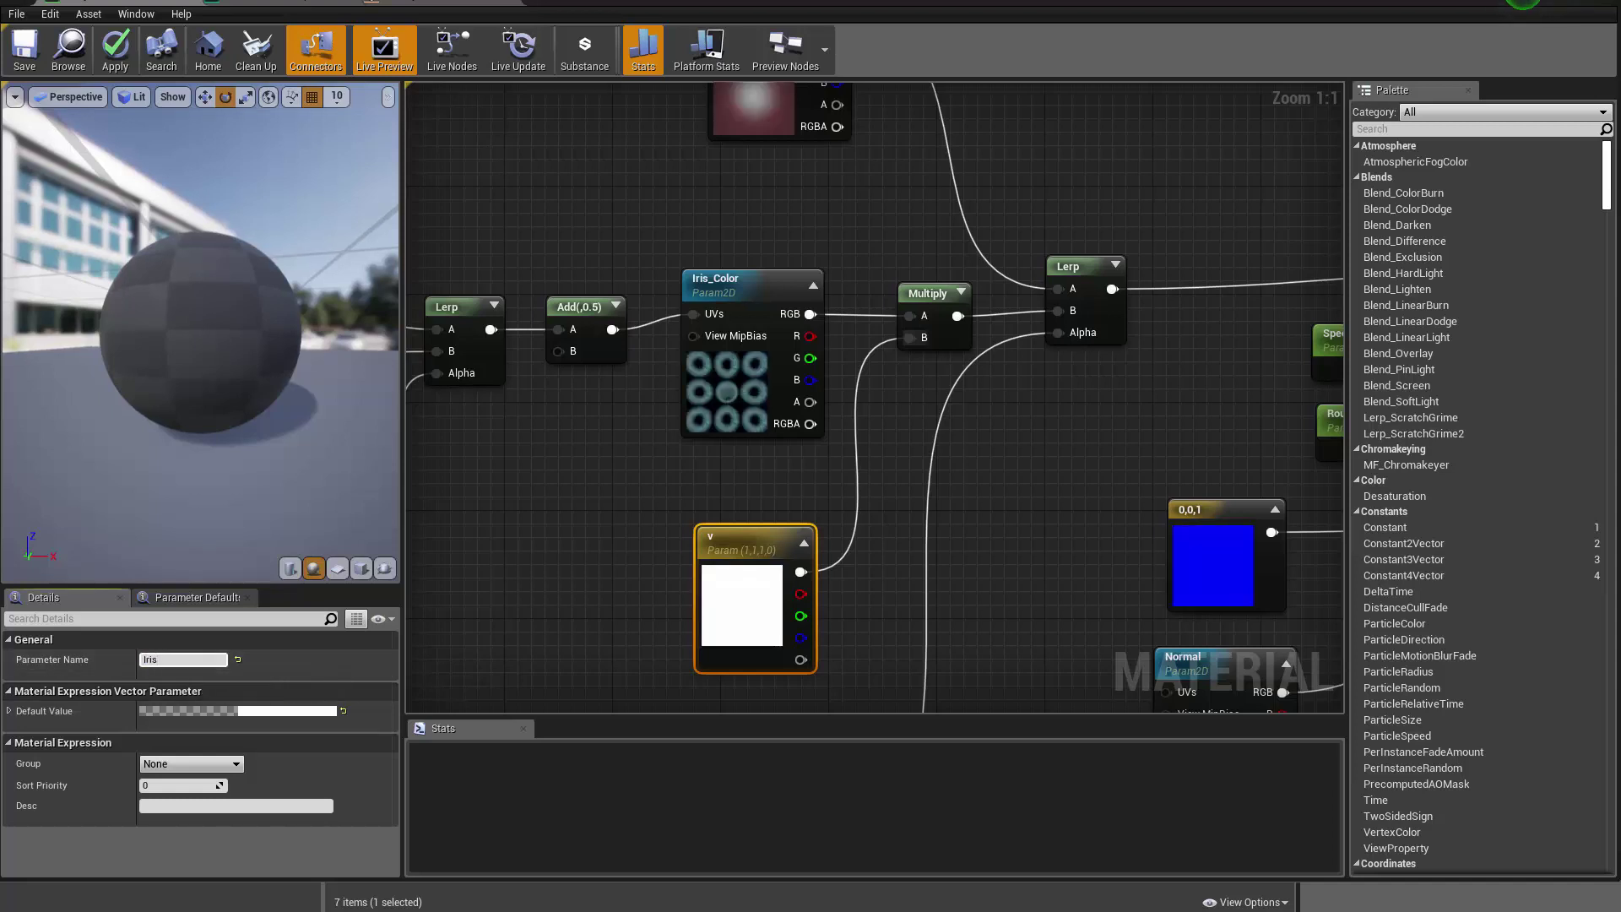
pyautogui.write('is_Color_Mult')
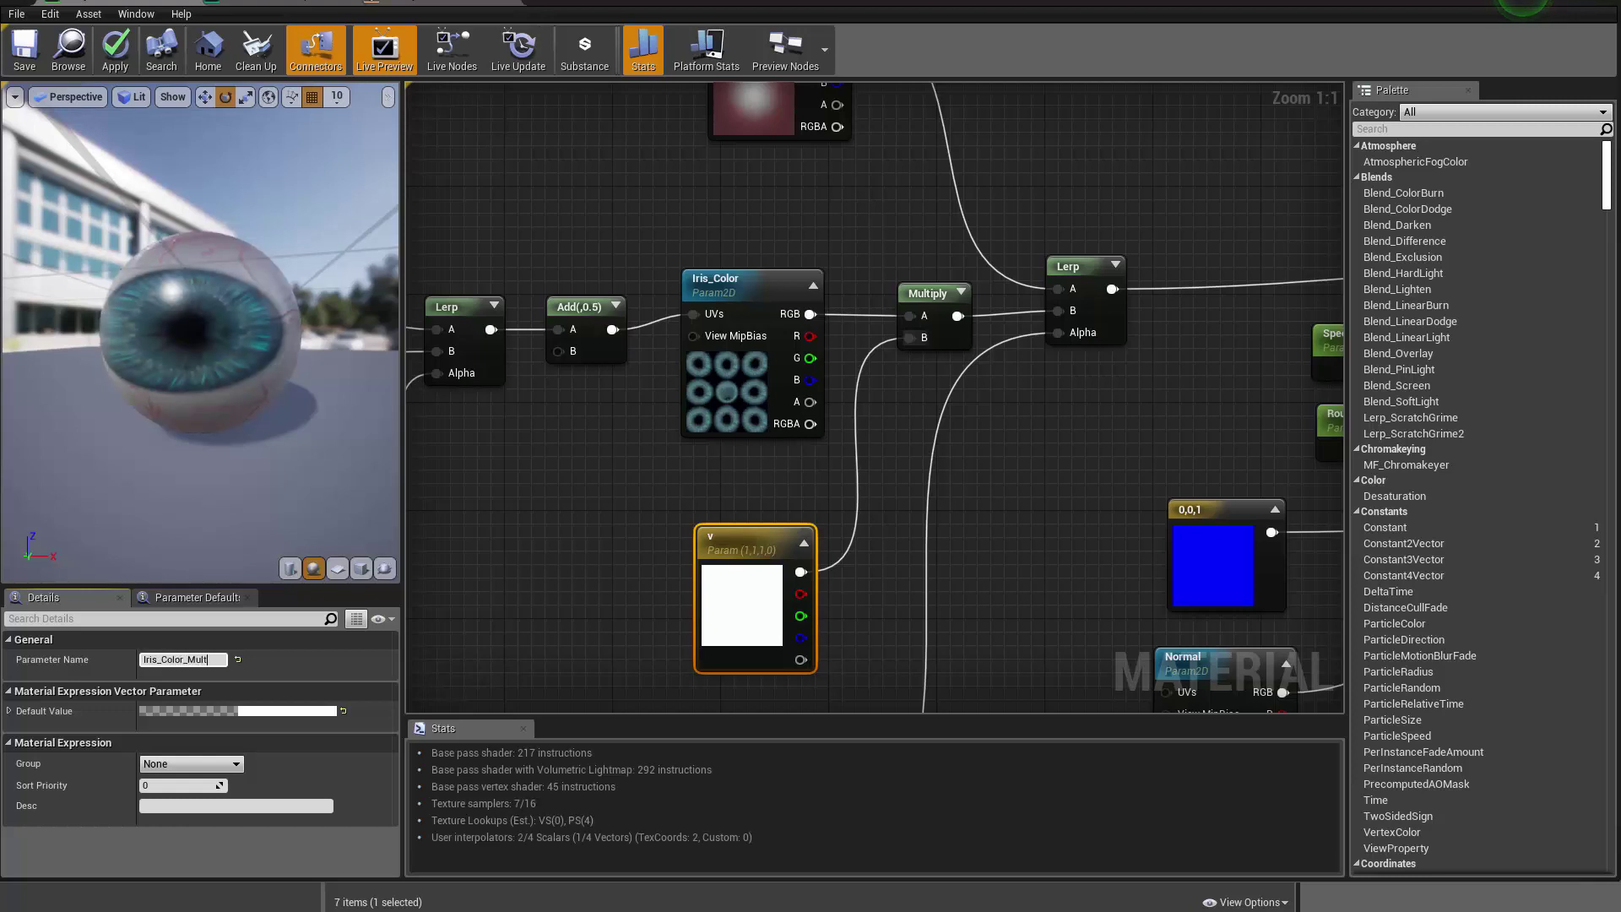
pyautogui.press('Return')
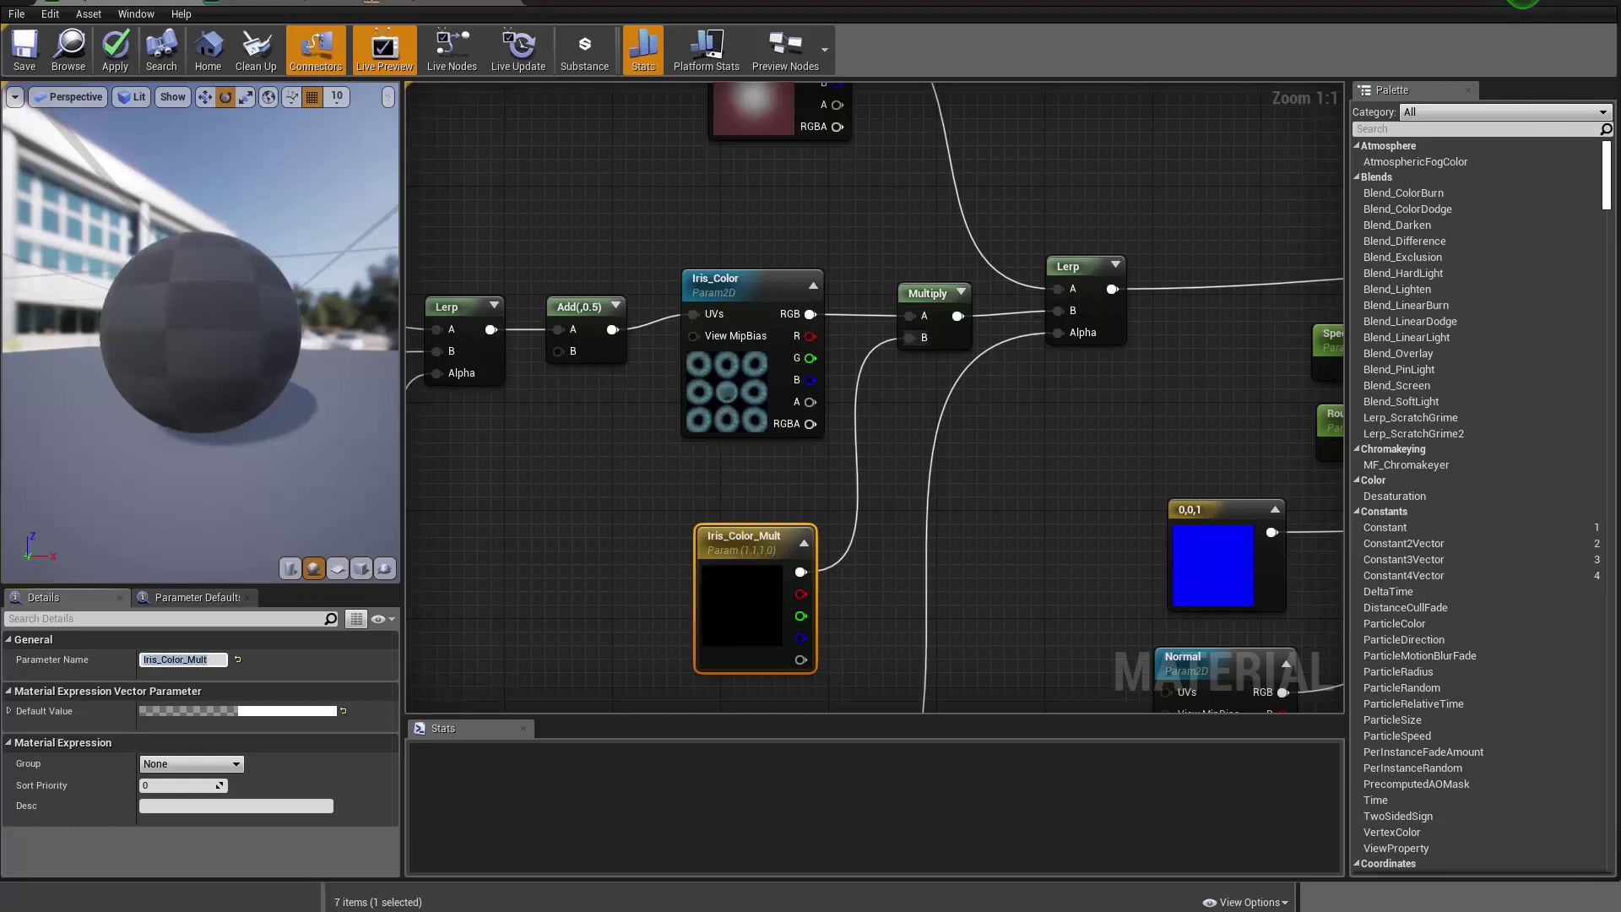
# Apply the changes to the M_Eyeball material and save it
pyautogui.click(100, 52)
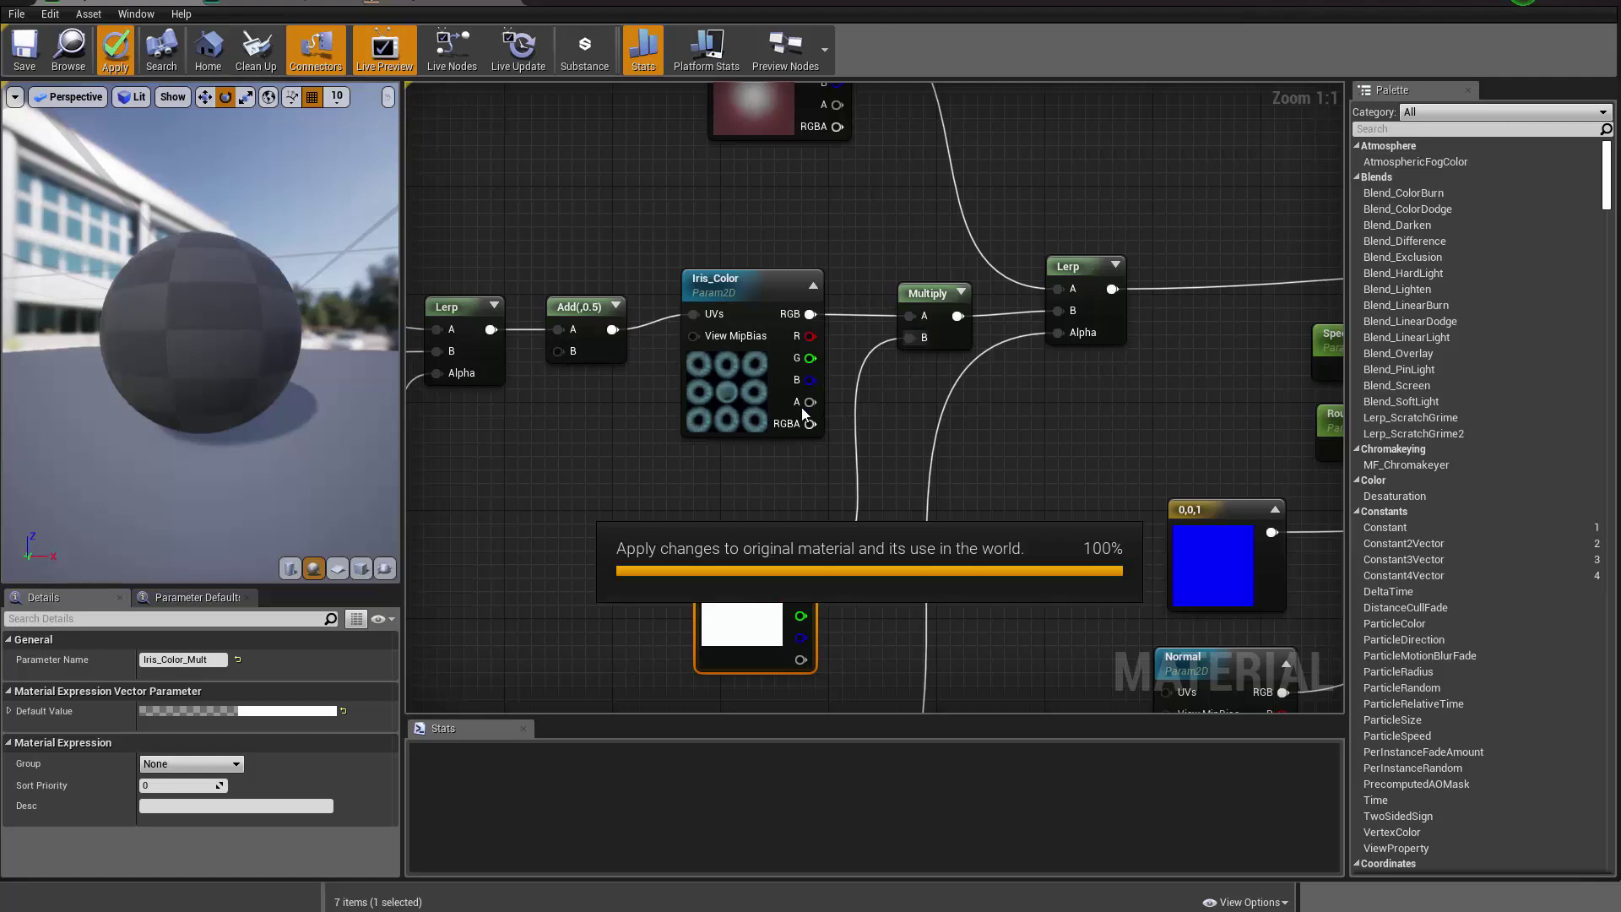
pyautogui.moveTo(1116, 439); pyautogui.dragTo(565, 375, button='right')
pyautogui.click(25, 57)
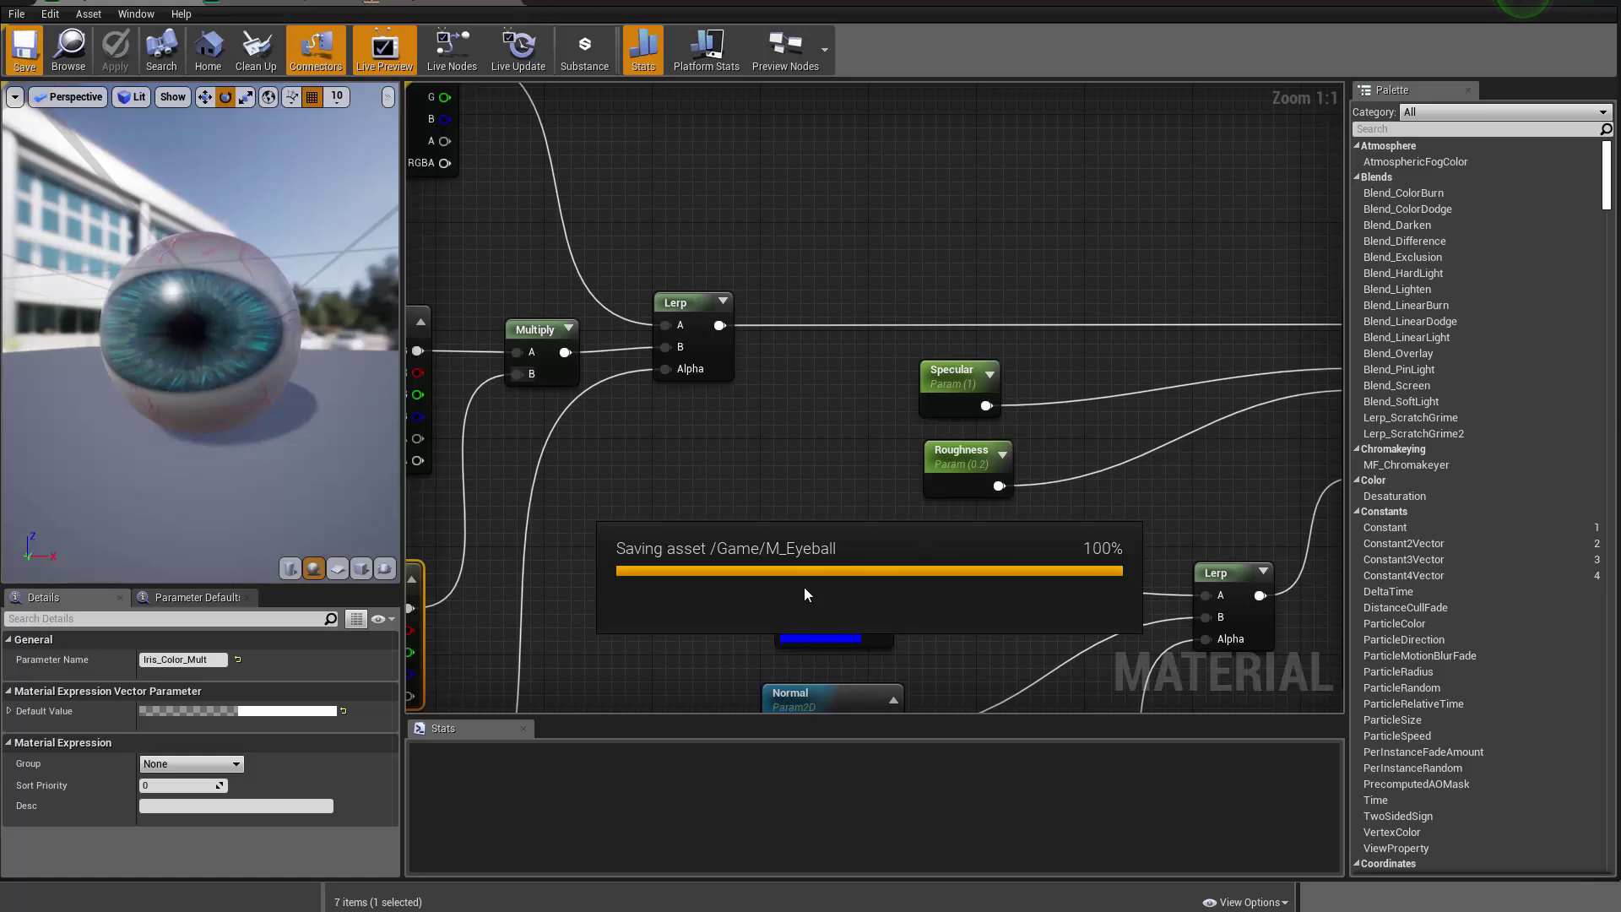
pyautogui.scroll(-5, 936, 505)
pyautogui.moveTo(832, 519); pyautogui.dragTo(1324, 466, button='right')
pyautogui.scroll(-5, 736, 535)
pyautogui.rightClick(731, 541)
pyautogui.moveTo(608, 369); pyautogui.dragTo(921, 388, button='right')
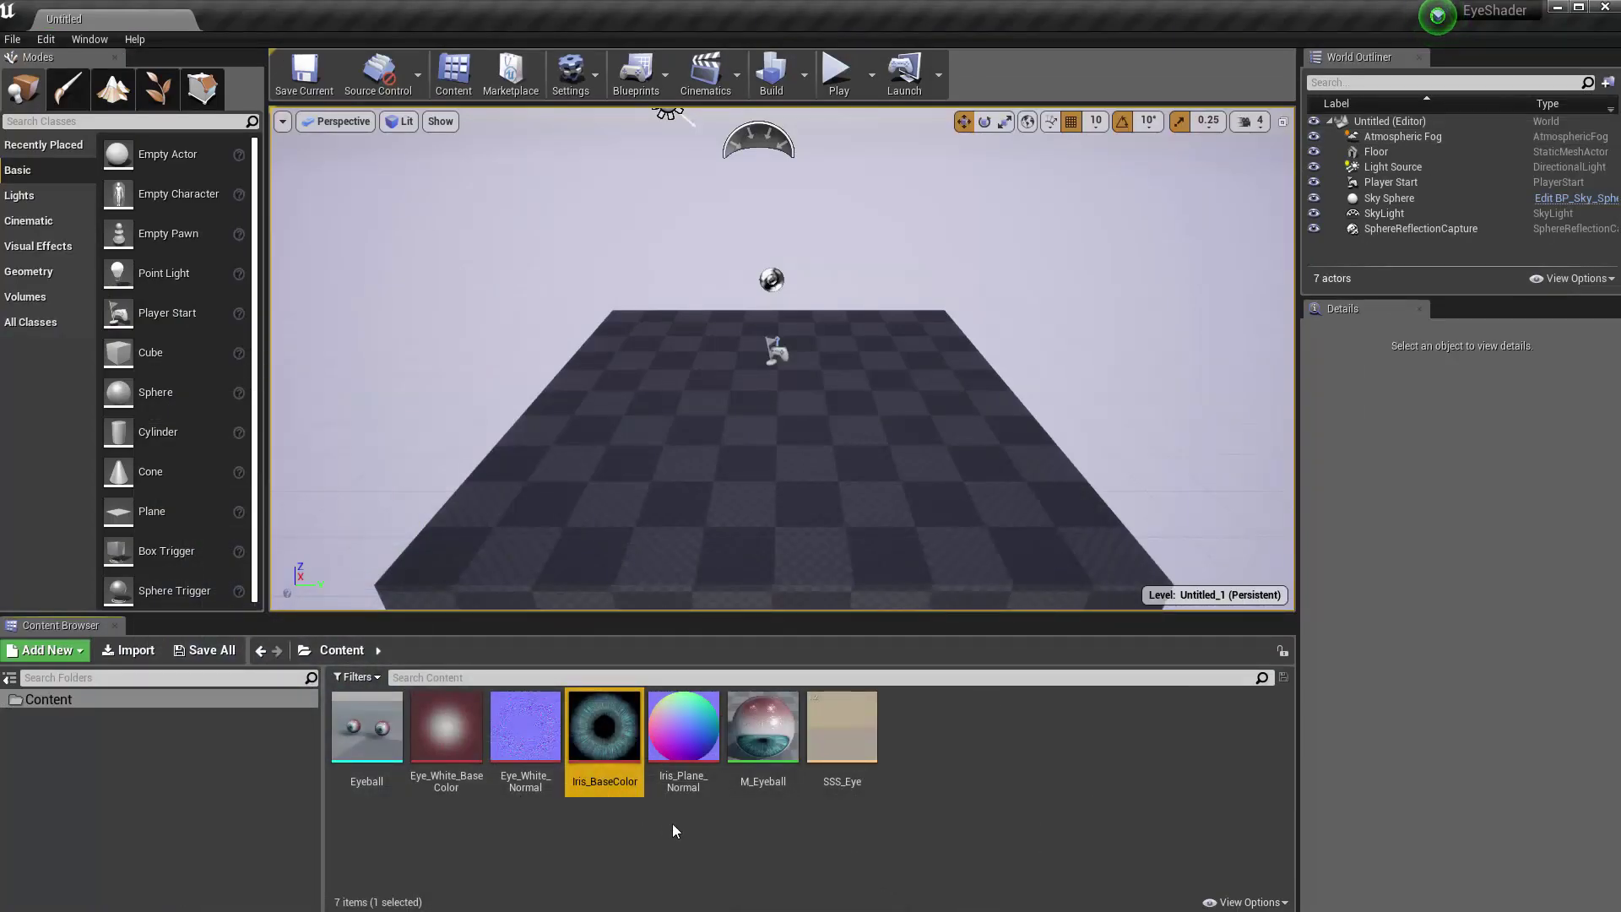
# In the level editor, create a material instance from M_Eyeball with the default name M_Eyeball_Inst and save it
pyautogui.click(842, 726)
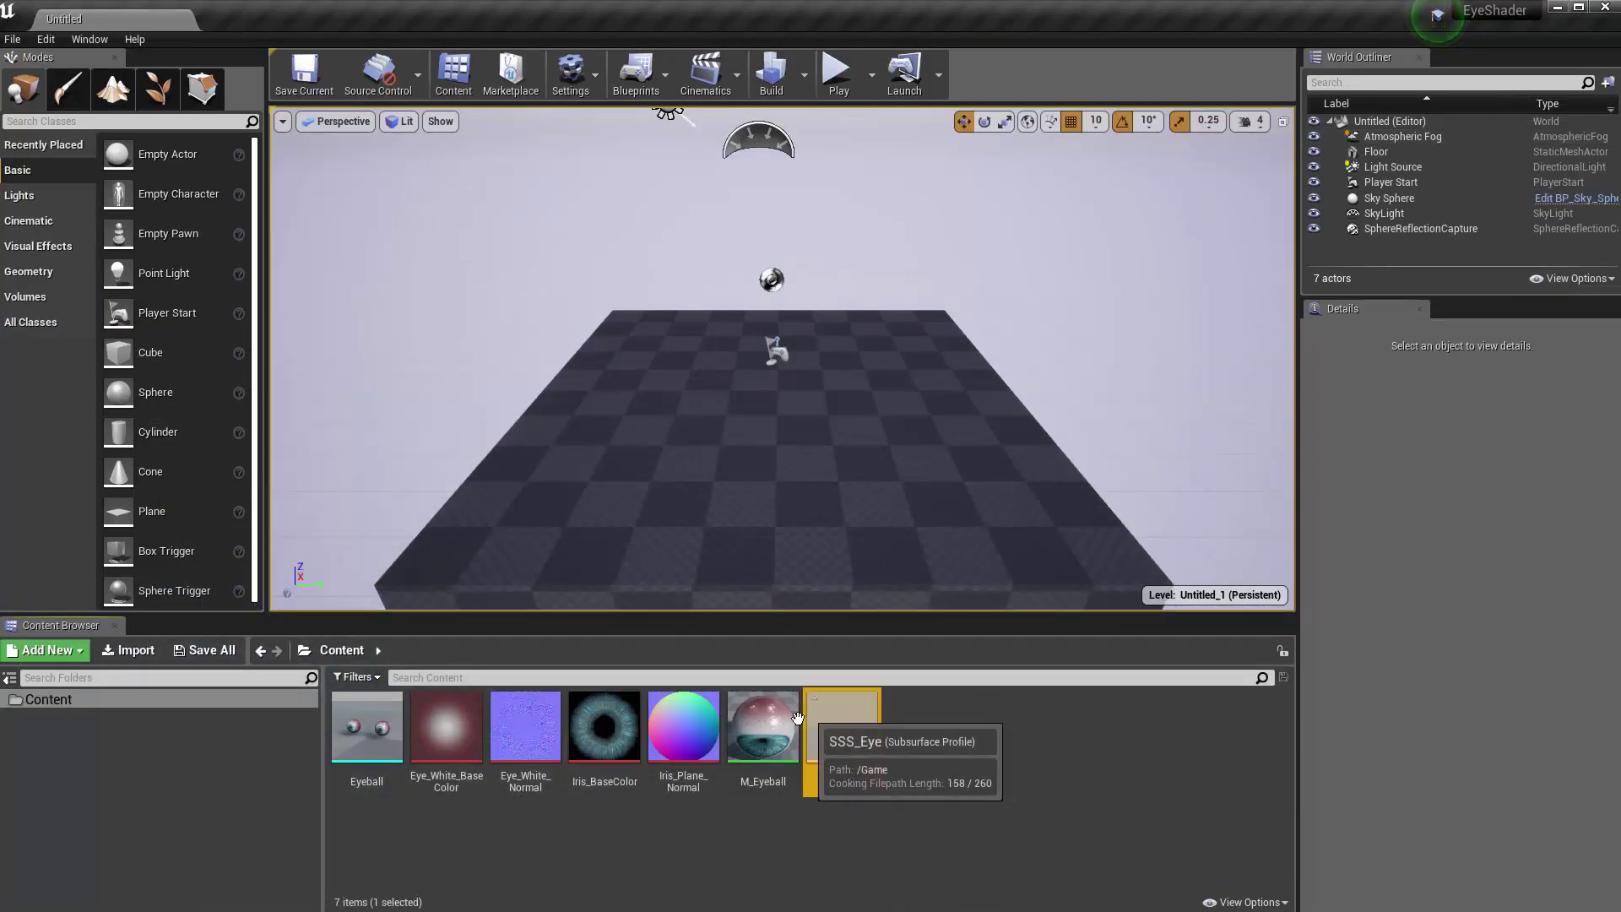
pyautogui.click(777, 727)
pyautogui.rightClick(777, 727)
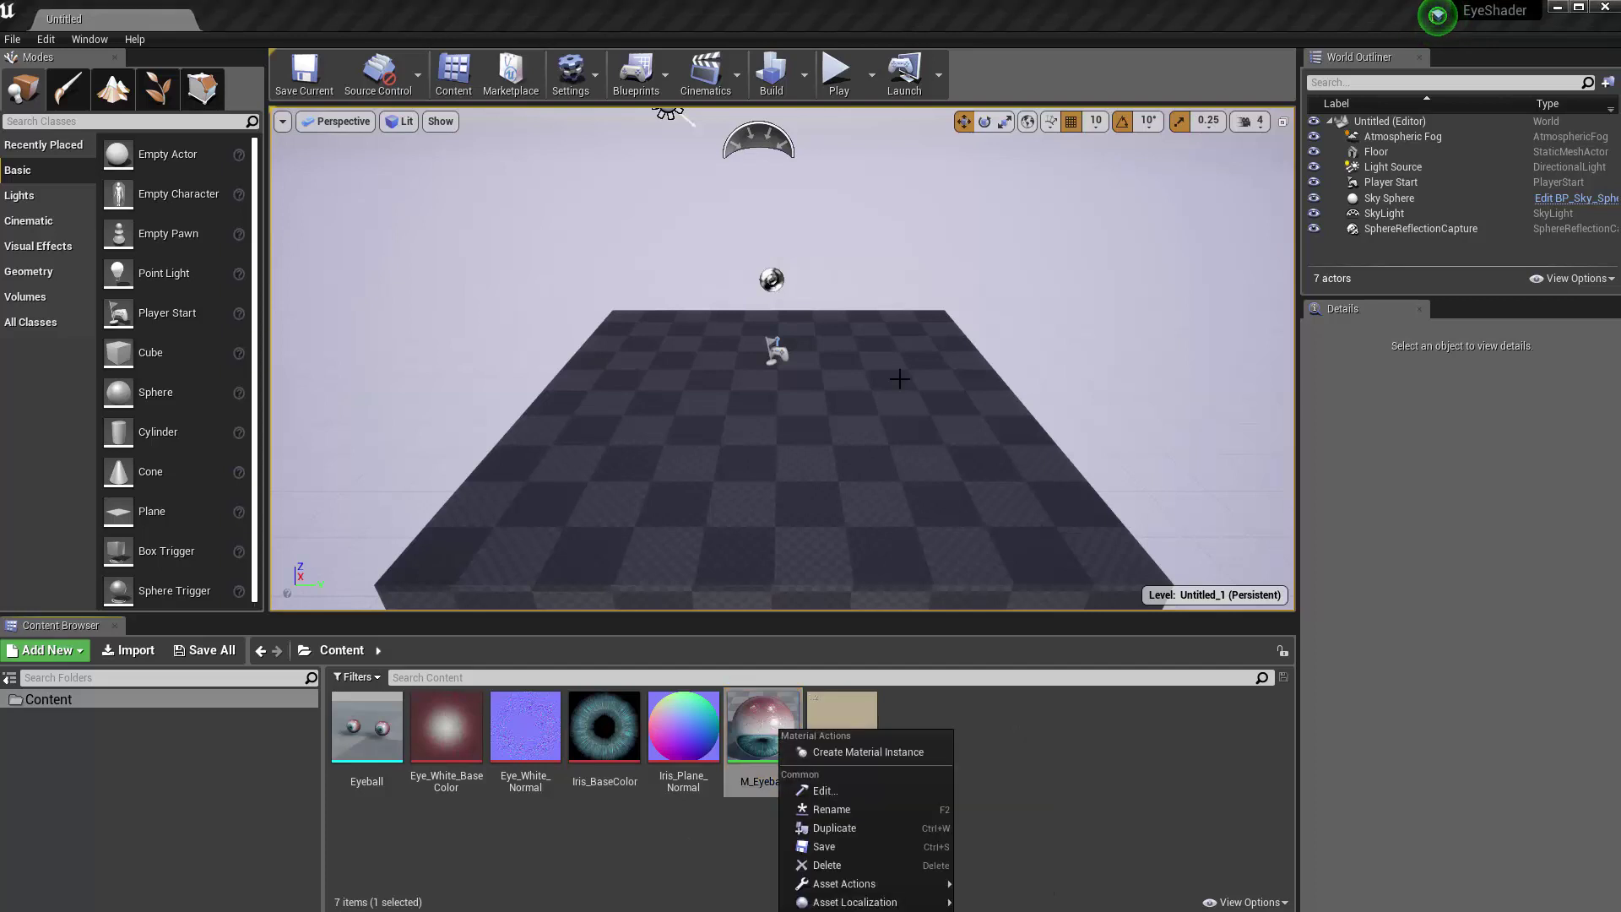
pyautogui.click(870, 748)
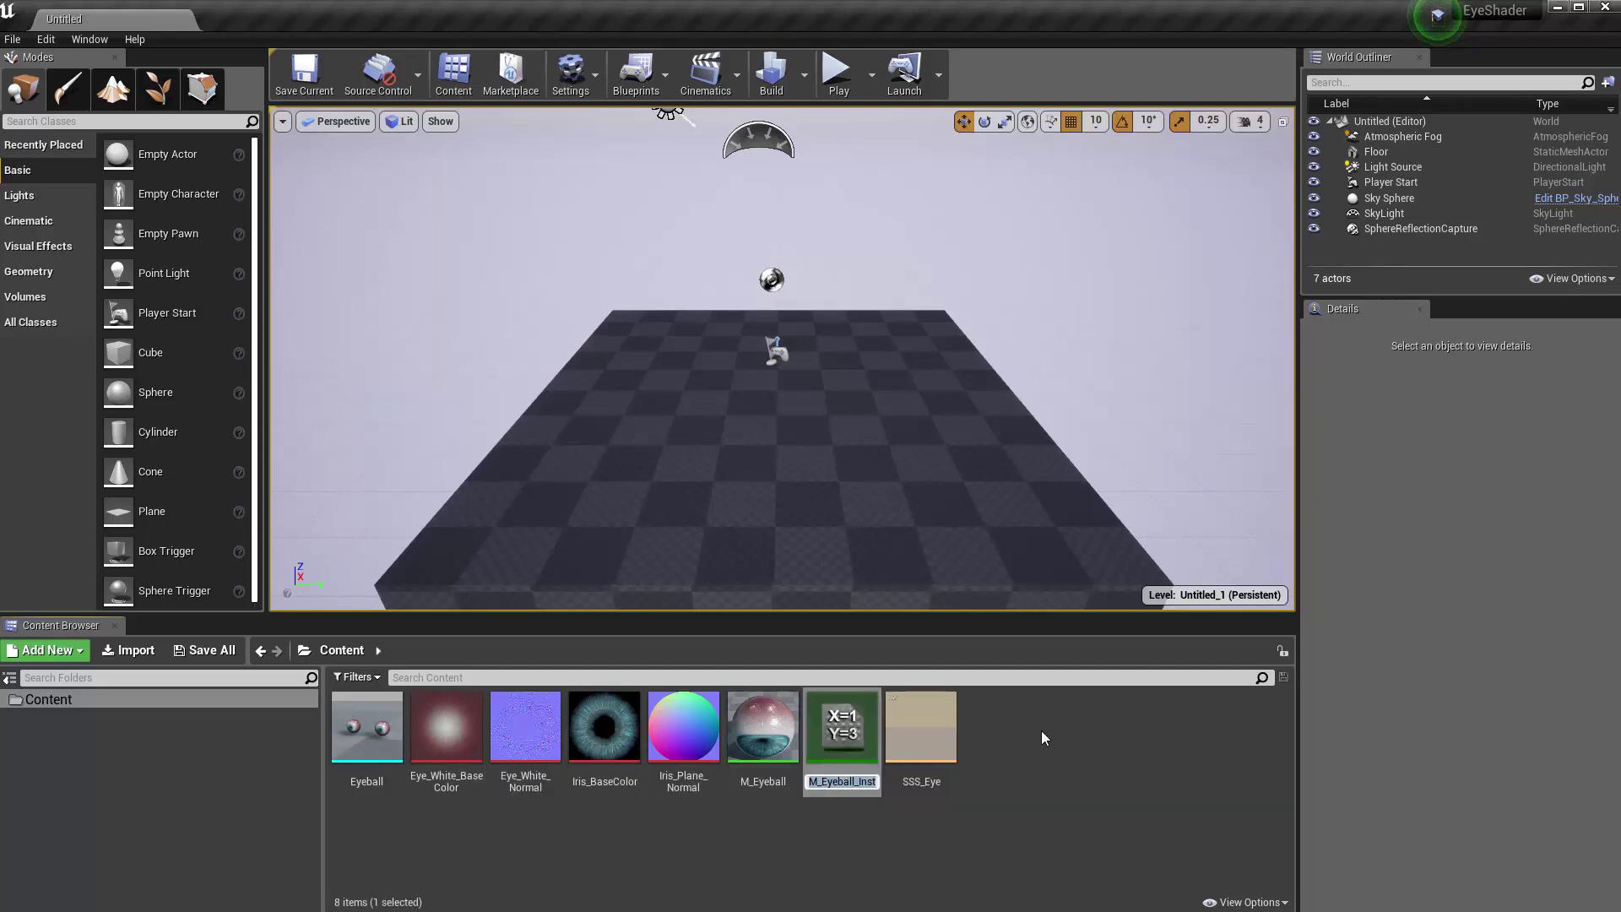
pyautogui.press('Return')
pyautogui.hotkey('ctrl', 's')
# Place the Eyeball static mesh in the level above the floor and frame it in the viewport
pyautogui.moveTo(365, 727); pyautogui.dragTo(735, 462)
pyautogui.press('f')
pyautogui.keyDown('alt'); pyautogui.moveTo(839, 423); pyautogui.dragTo(535, 339); pyautogui.keyUp('alt')
pyautogui.keyDown('alt'); pyautogui.moveTo(898, 475); pyautogui.dragTo(1055, 422); pyautogui.keyUp('alt')
# Rotate the placed Eyeball actor 180° about the Z axis and check the irises from the front
pyautogui.press('e')
pyautogui.keyDown('alt'); pyautogui.moveTo(849, 510); pyautogui.dragTo(880, 514, button='right'); pyautogui.keyUp('alt')
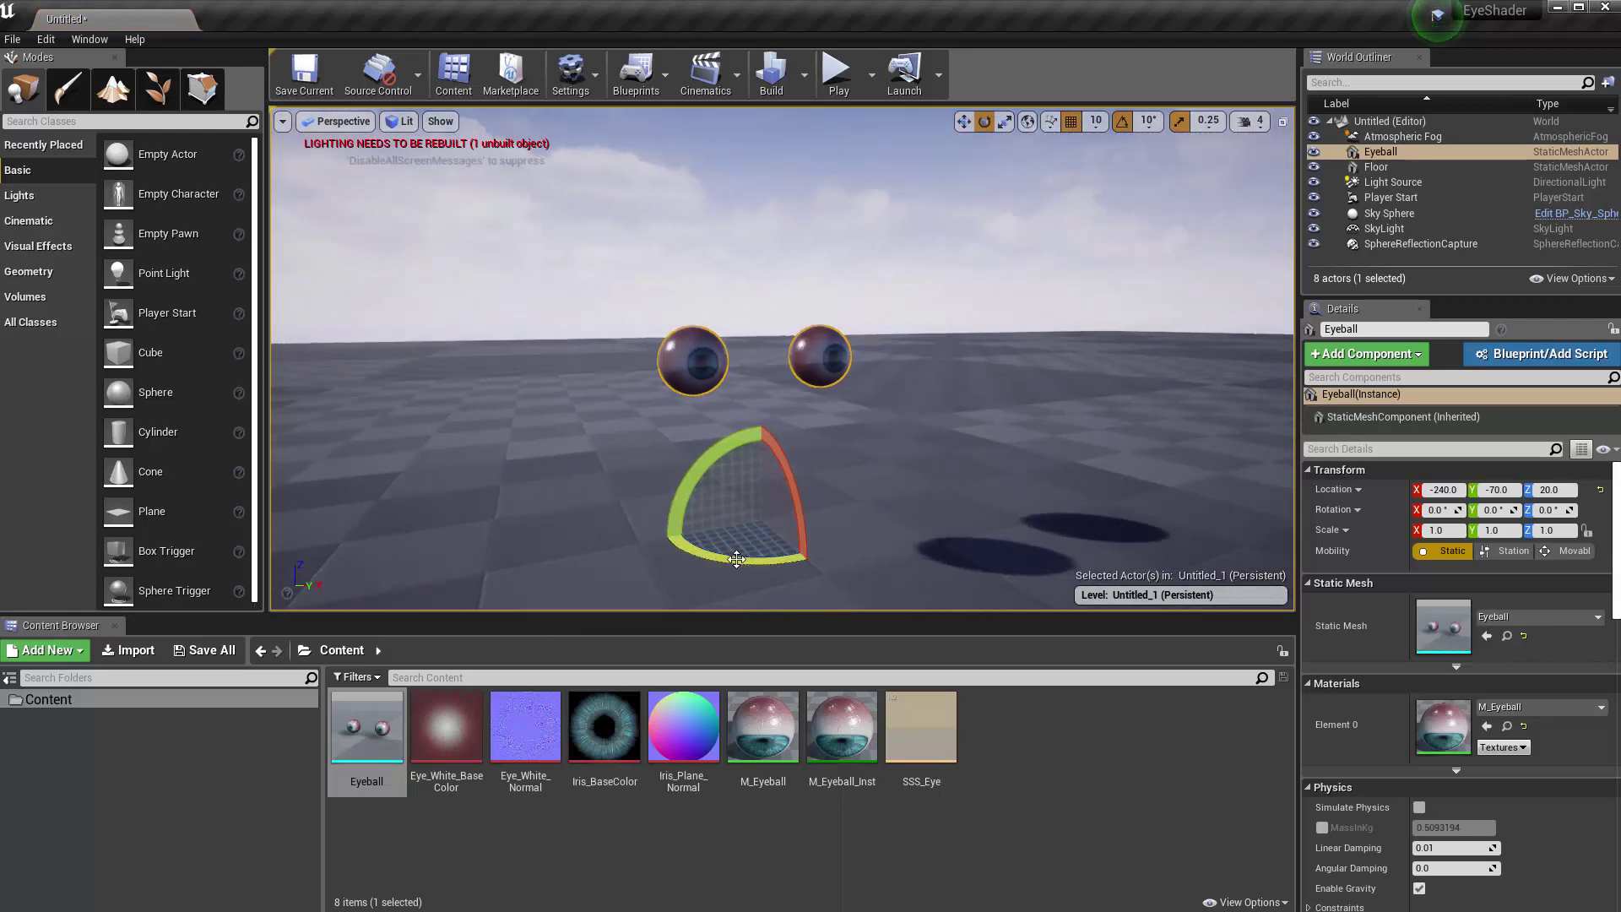
pyautogui.moveTo(737, 559); pyautogui.dragTo(634, 548)
pyautogui.press('f')
pyautogui.keyDown('alt'); pyautogui.moveTo(825, 448); pyautogui.dragTo(1013, 473); pyautogui.keyUp('alt')
pyautogui.keyDown('alt'); pyautogui.moveTo(687, 496); pyautogui.dragTo(938, 447); pyautogui.keyUp('alt')
pyautogui.scroll(2, 687, 497)
pyautogui.moveTo(638, 409); pyautogui.dragTo(605, 390, button='right')
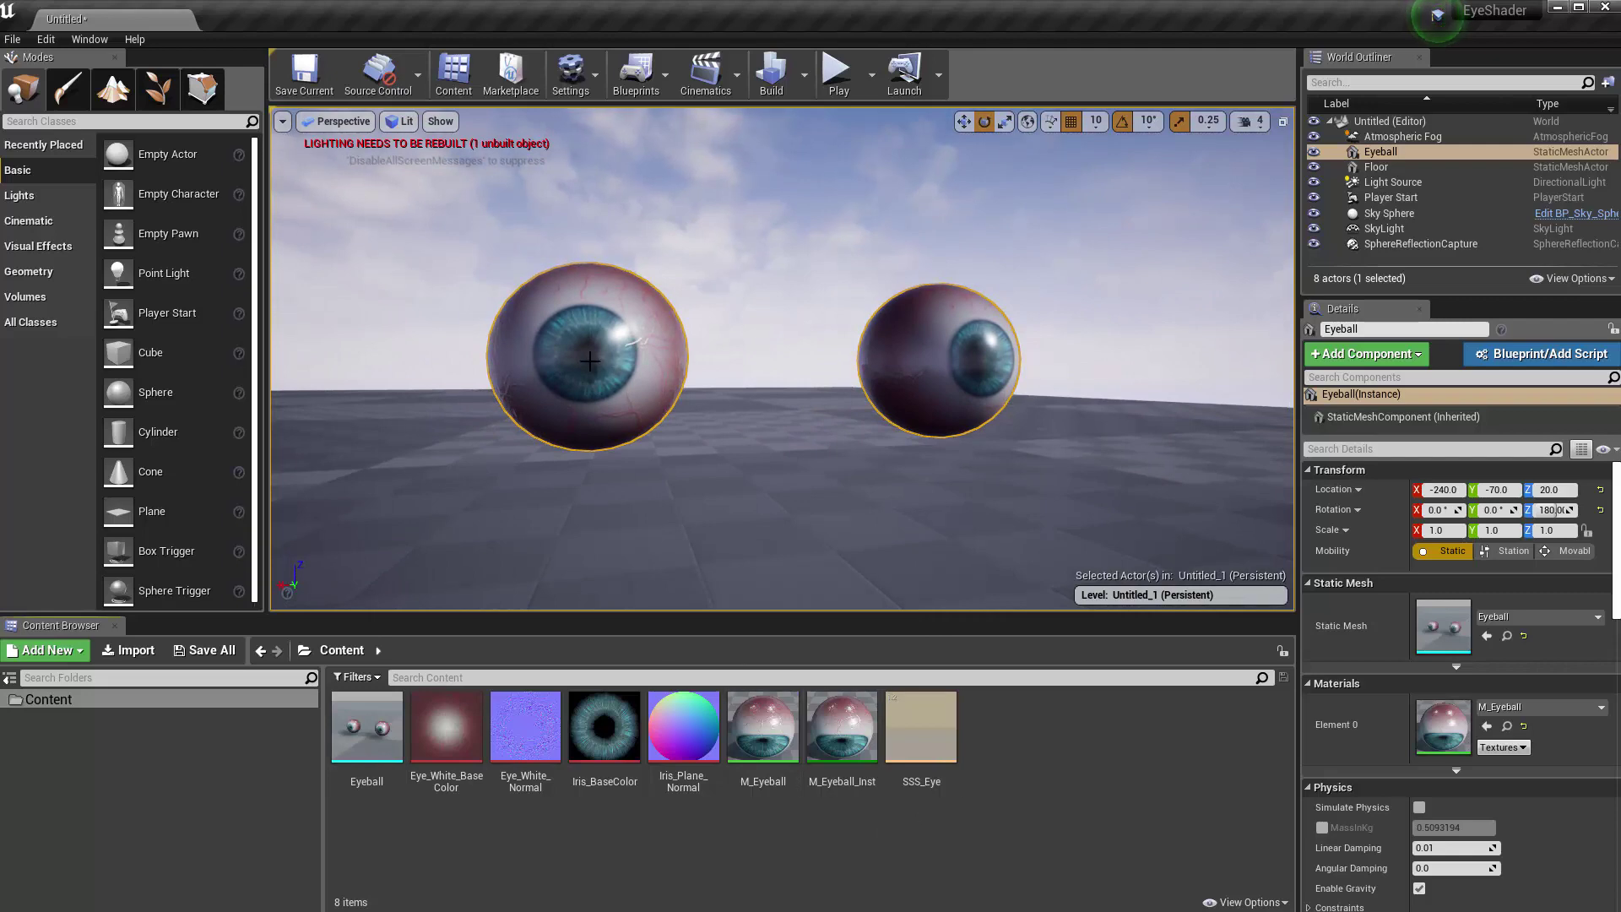
pyautogui.keyDown('alt'); pyautogui.moveTo(664, 382); pyautogui.dragTo(791, 517); pyautogui.keyUp('alt')
pyautogui.click(784, 477)
pyautogui.keyDown('alt'); pyautogui.moveTo(790, 517); pyautogui.dragTo(755, 474, button='right'); pyautogui.keyUp('alt')
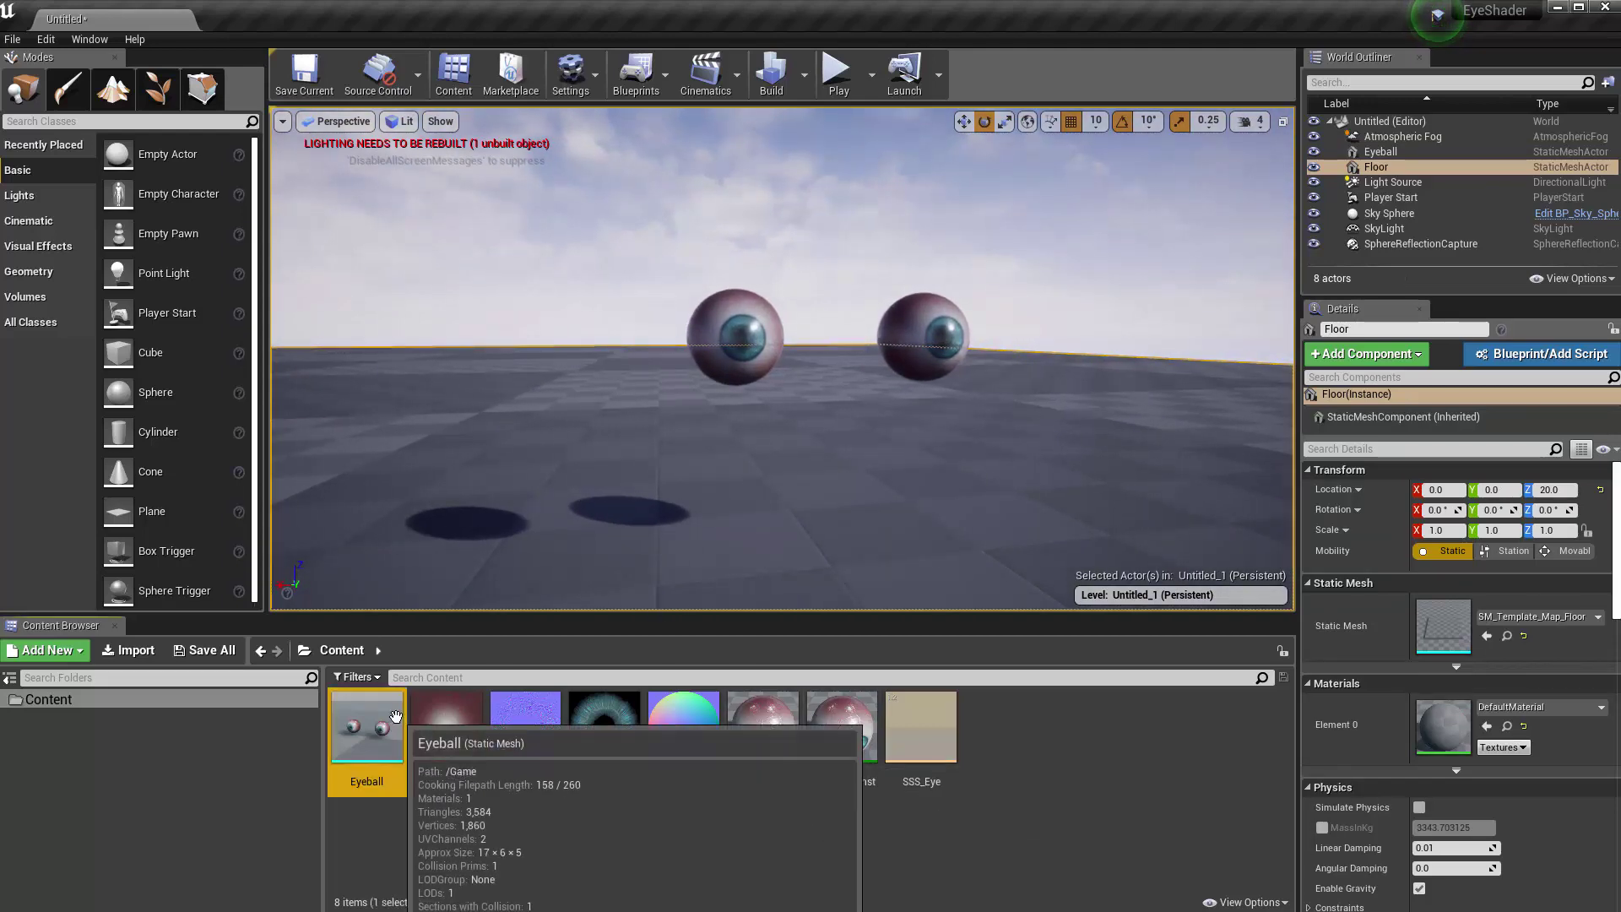
# Open the Eyeball static mesh, assign M_Eyeball_Inst to its material slot and save the mesh
pyautogui.click(369, 728)
pyautogui.doubleClick(369, 728)
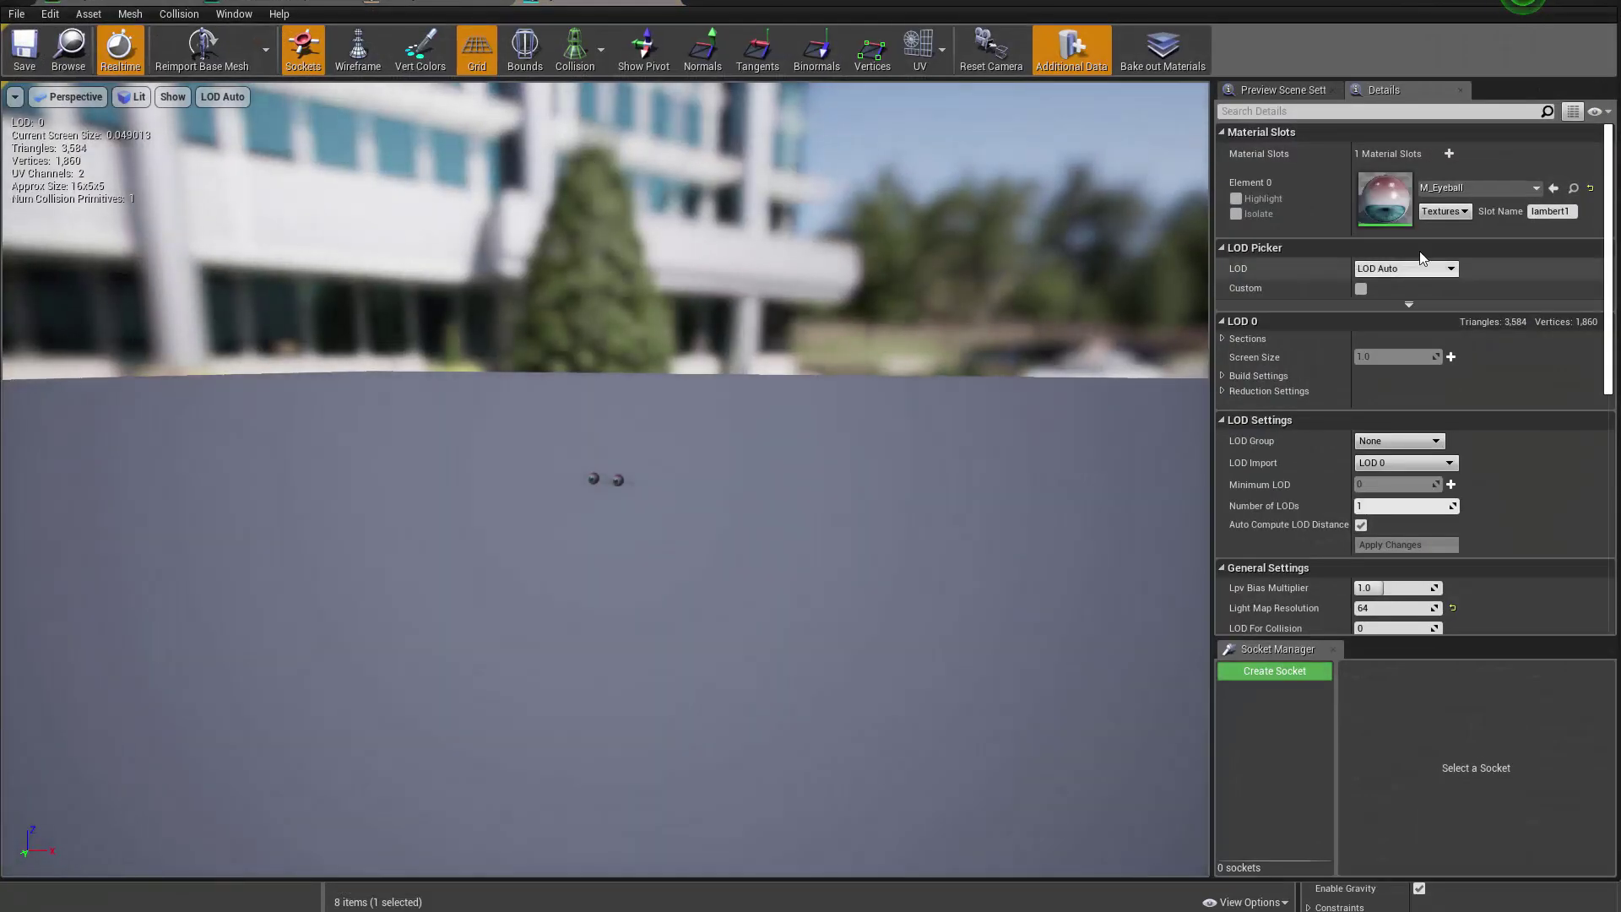
pyautogui.click(1479, 188)
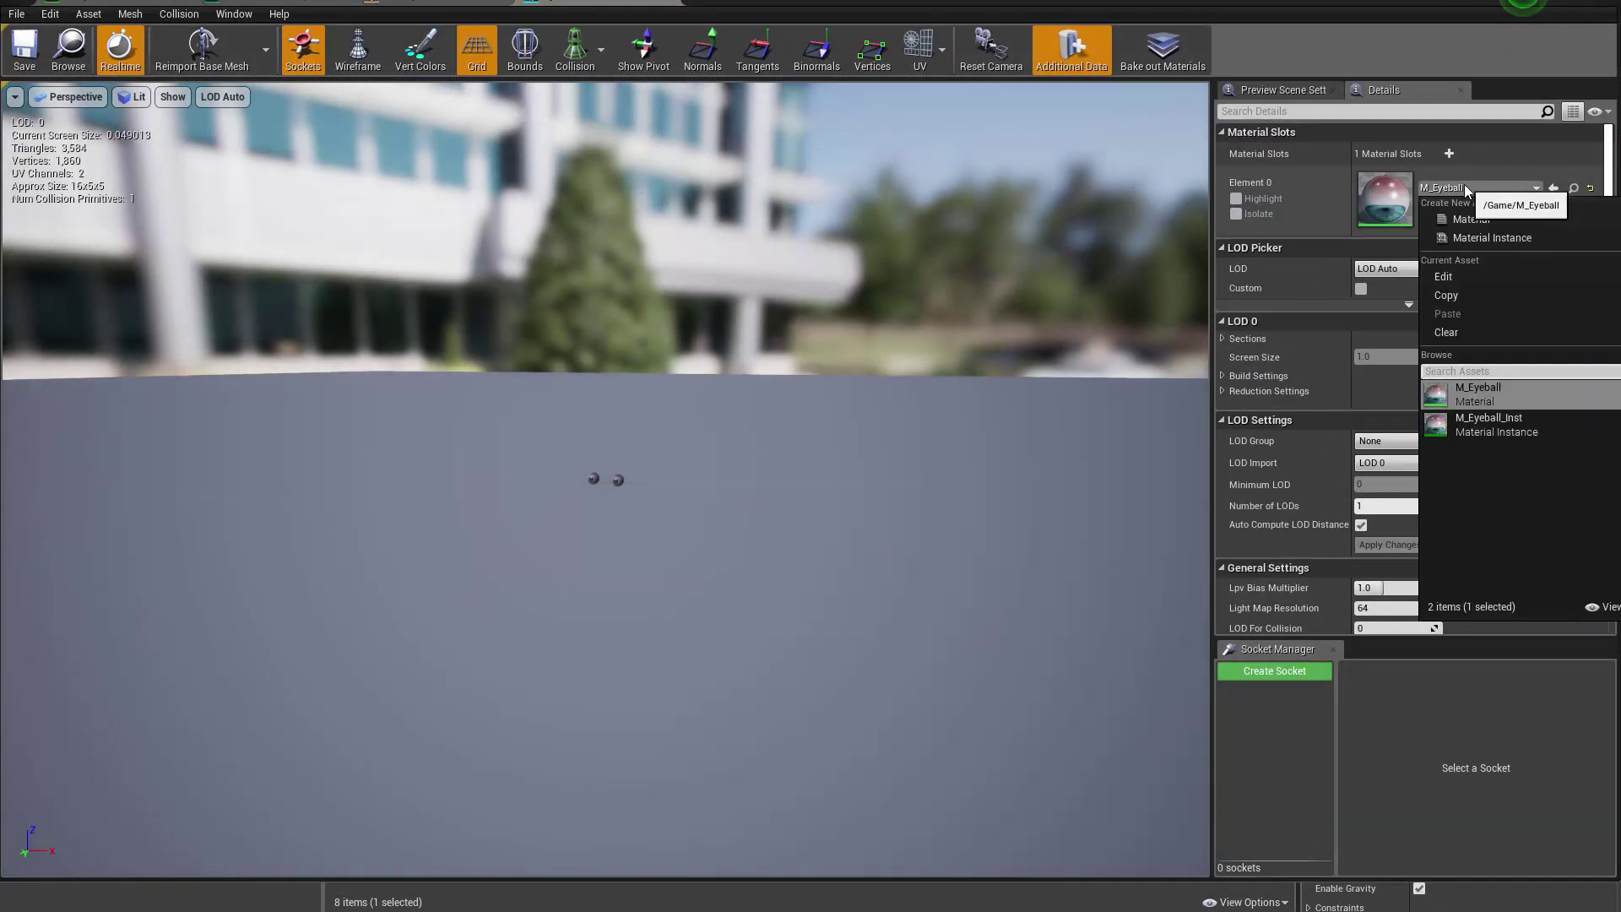
pyautogui.click(1495, 426)
pyautogui.hotkey('ctrl', 's')
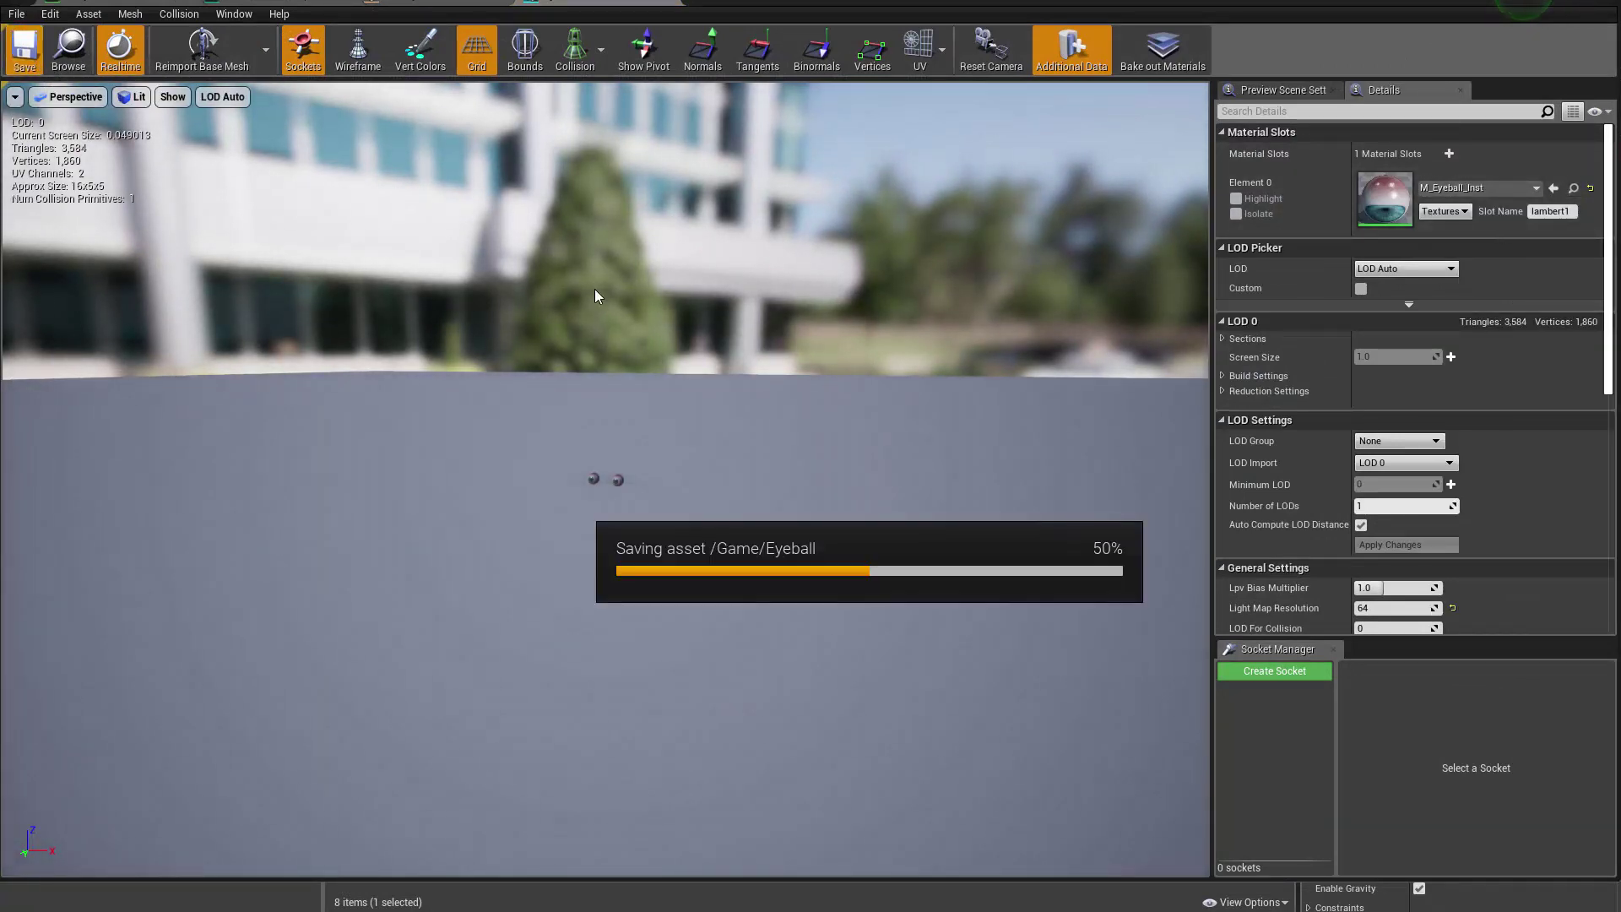
# Examine both eyeballs up close from several angles in the static mesh preview
pyautogui.click(328, 4)
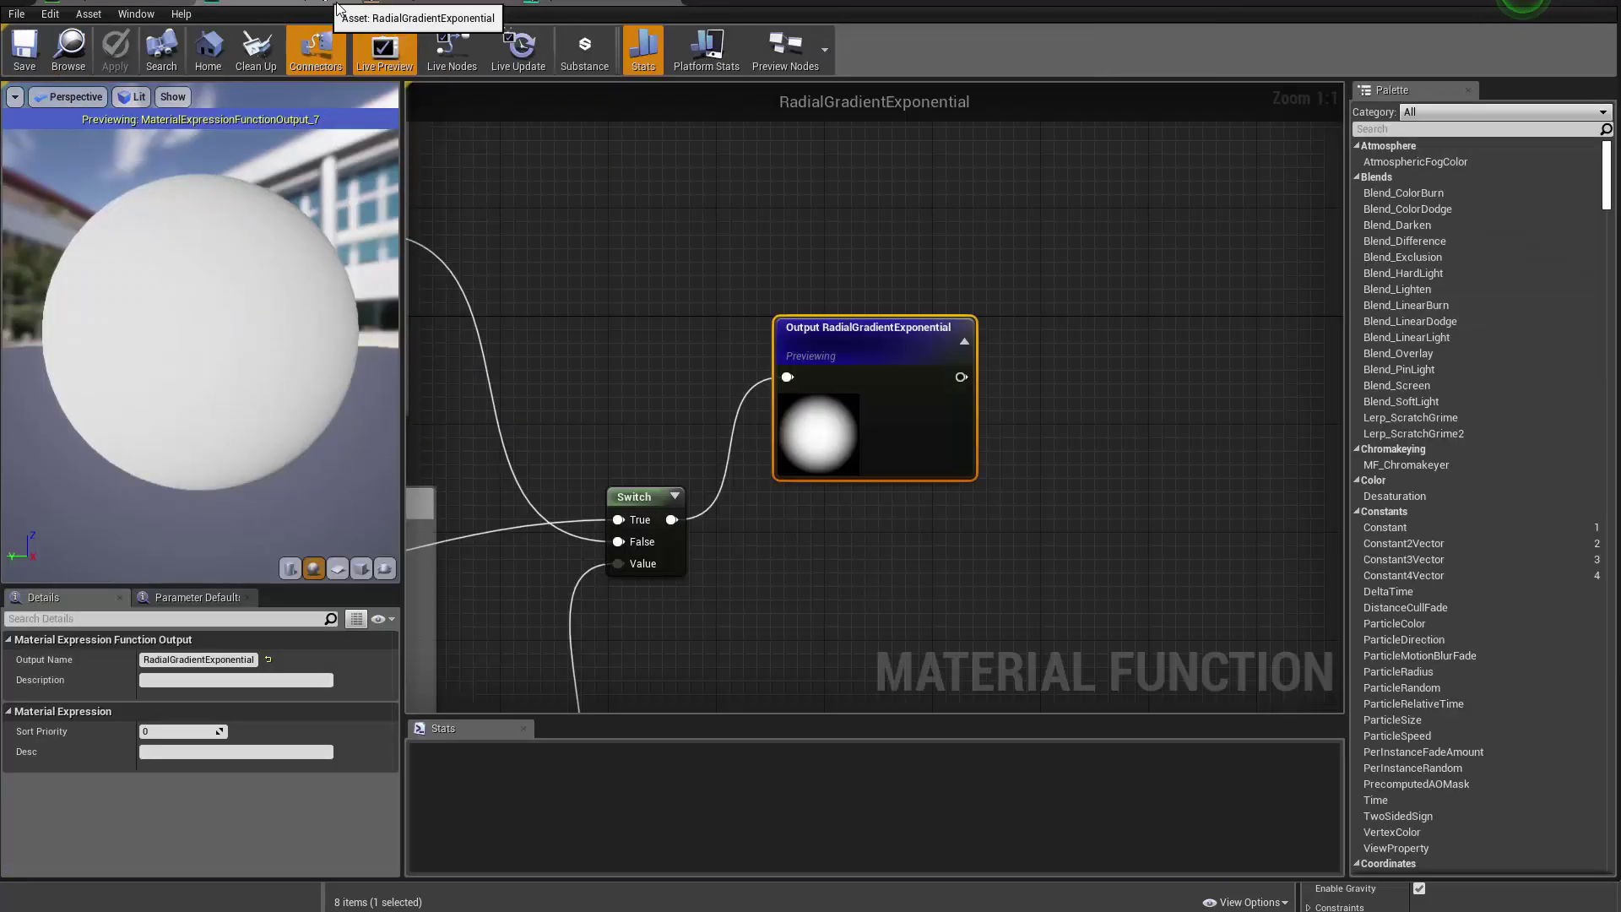
pyautogui.click(561, 5)
pyautogui.click(602, 3)
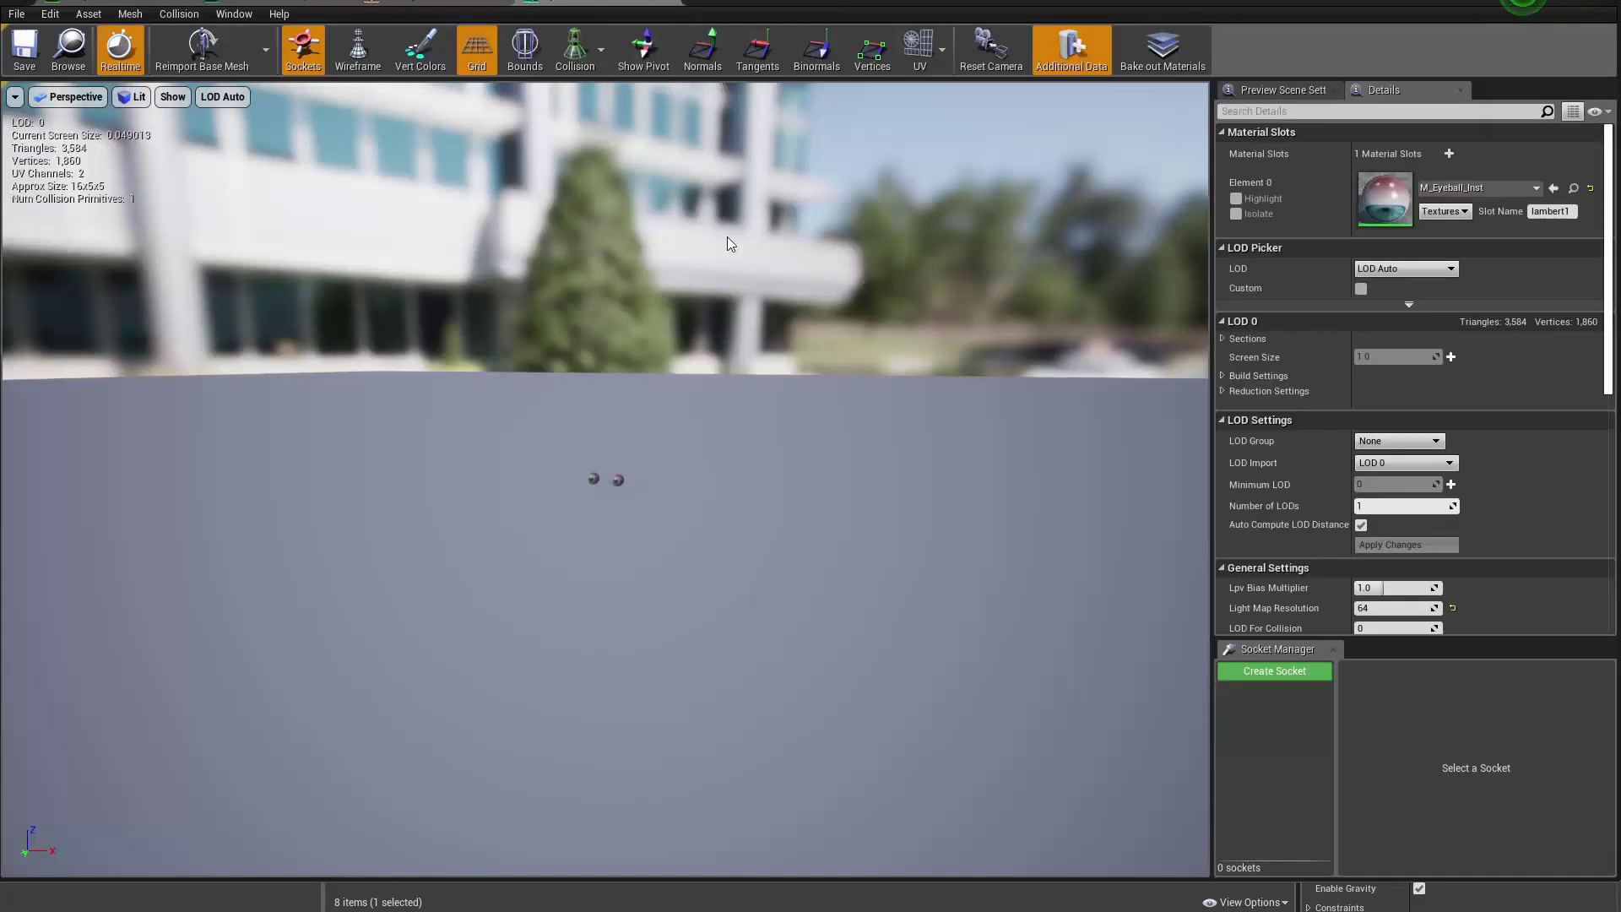
pyautogui.scroll(8, 577, 507)
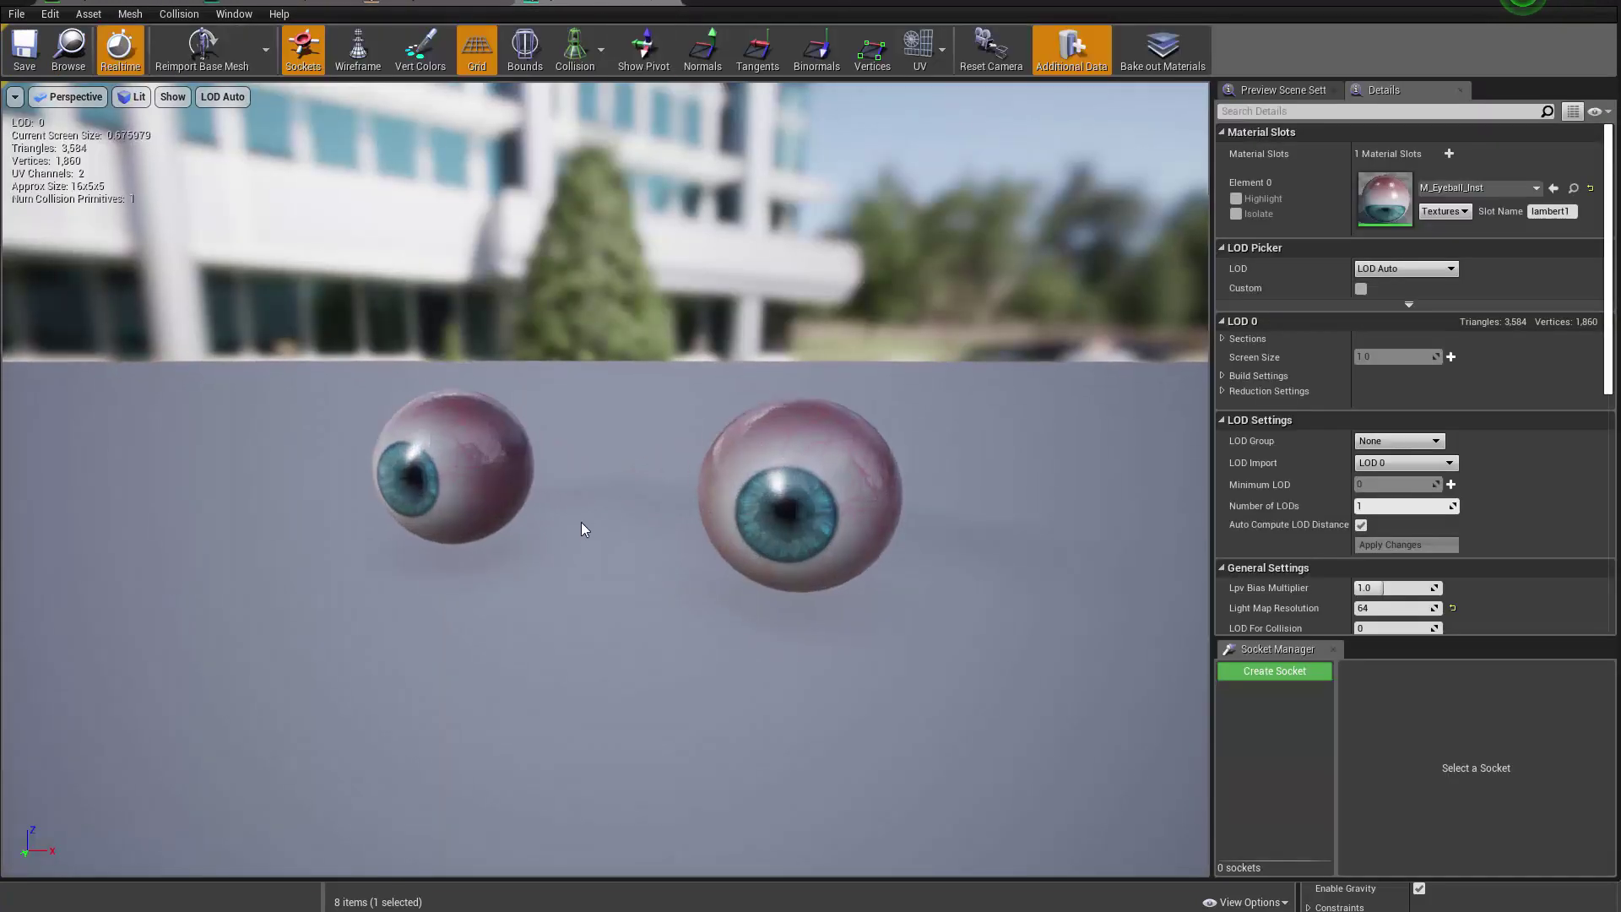
pyautogui.keyDown('alt'); pyautogui.moveTo(581, 521); pyautogui.dragTo(811, 456); pyautogui.keyUp('alt')
pyautogui.moveTo(359, 522); pyautogui.dragTo(287, 505)
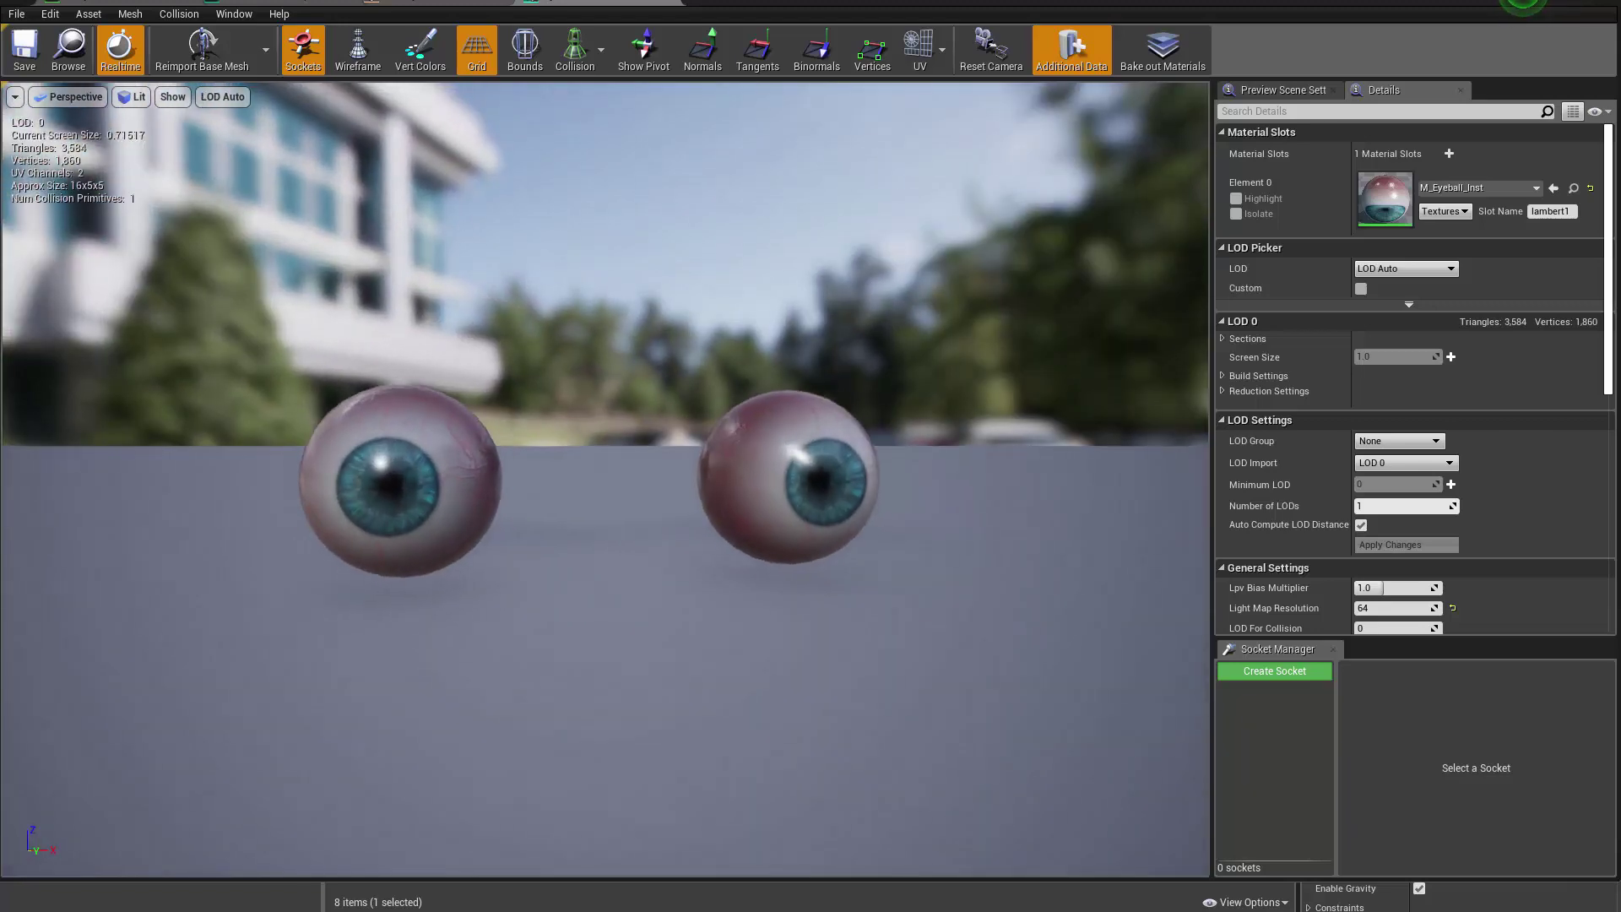
# Return to the level, select the Eyeball actor and examine its eyes up close with the instance material
pyautogui.click(301, 6)
pyautogui.click(404, 3)
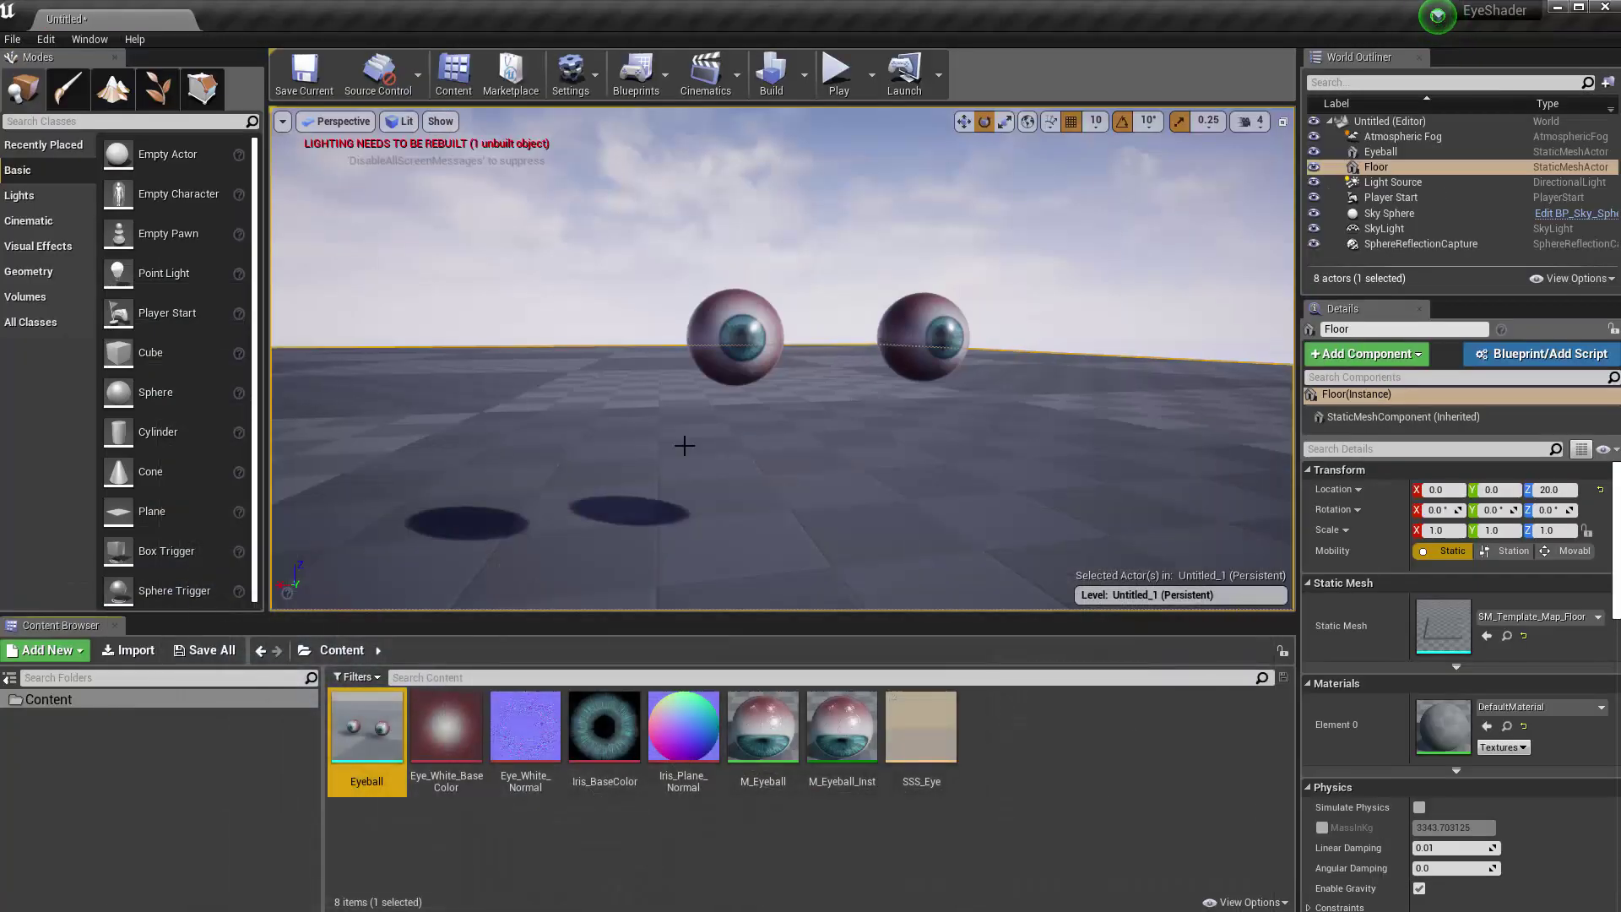
pyautogui.moveTo(681, 448)
pyautogui.mouseDown()
pyautogui.moveTo(680, 490)
pyautogui.moveTo(680, 313)
pyautogui.moveTo(765, 351)
pyautogui.moveTo(554, 342)
pyautogui.moveTo(697, 338)
pyautogui.moveTo(791, 380)
pyautogui.moveTo(692, 420)
pyautogui.mouseUp()
pyautogui.click(680, 359)
pyautogui.moveTo(808, 392); pyautogui.dragTo(789, 490, button='right')
pyautogui.moveTo(764, 563); pyautogui.dragTo(699, 511)
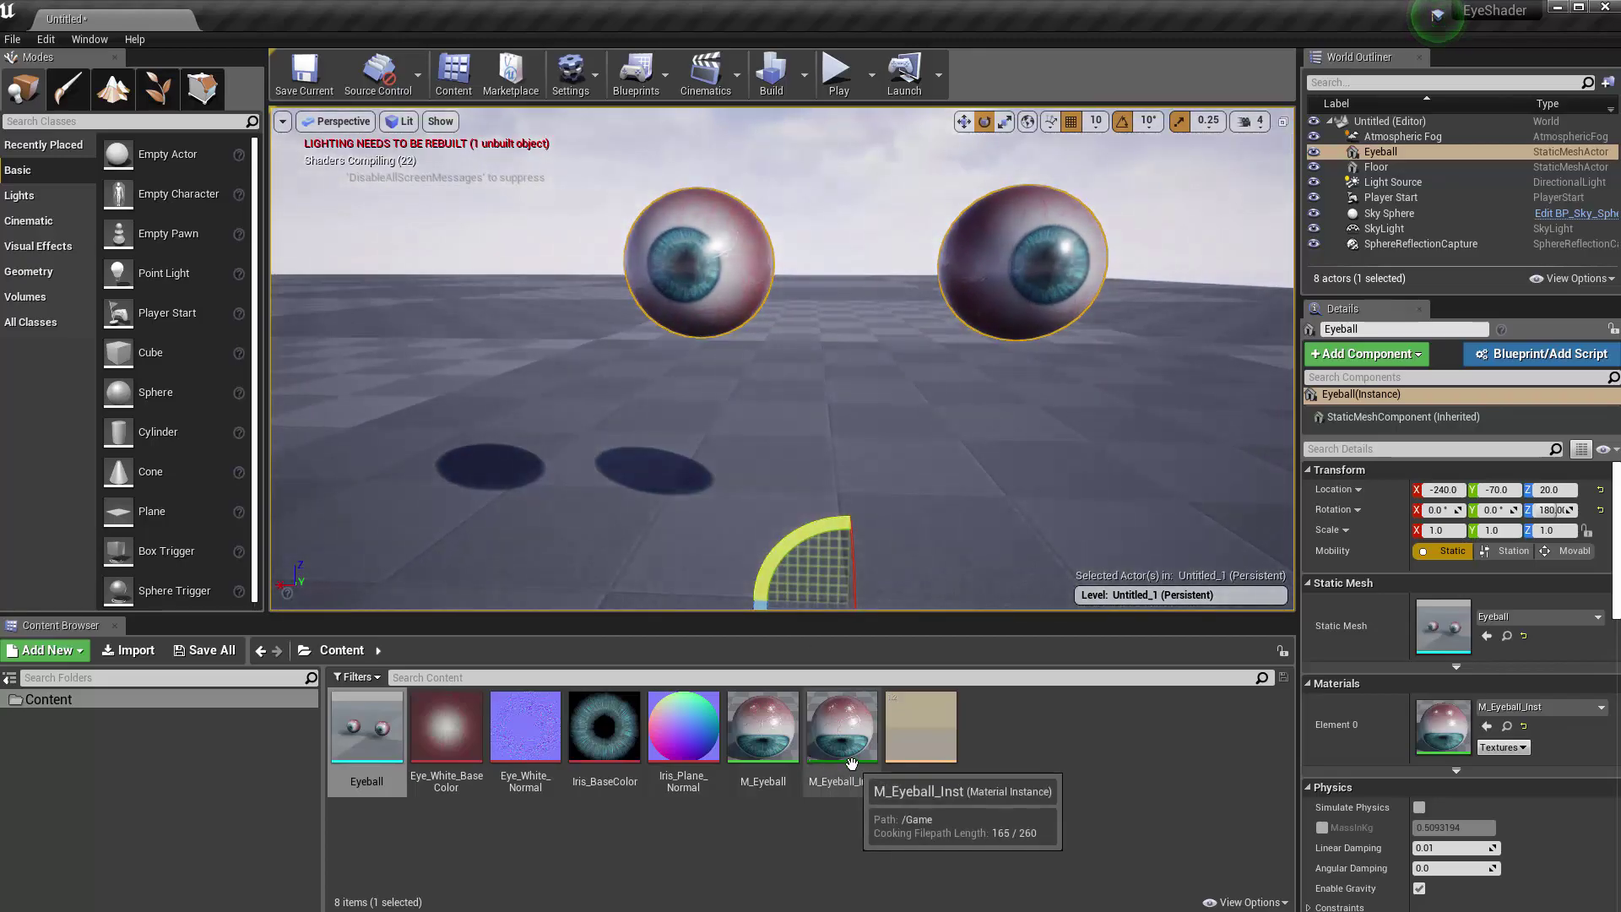
# Open the M_Eyeball_Inst material instance and detach its editor into a separate floating window
pyautogui.doubleClick(842, 734)
pyautogui.scroll(-5, 543, 456)
pyautogui.moveTo(543, 456); pyautogui.dragTo(752, 456)
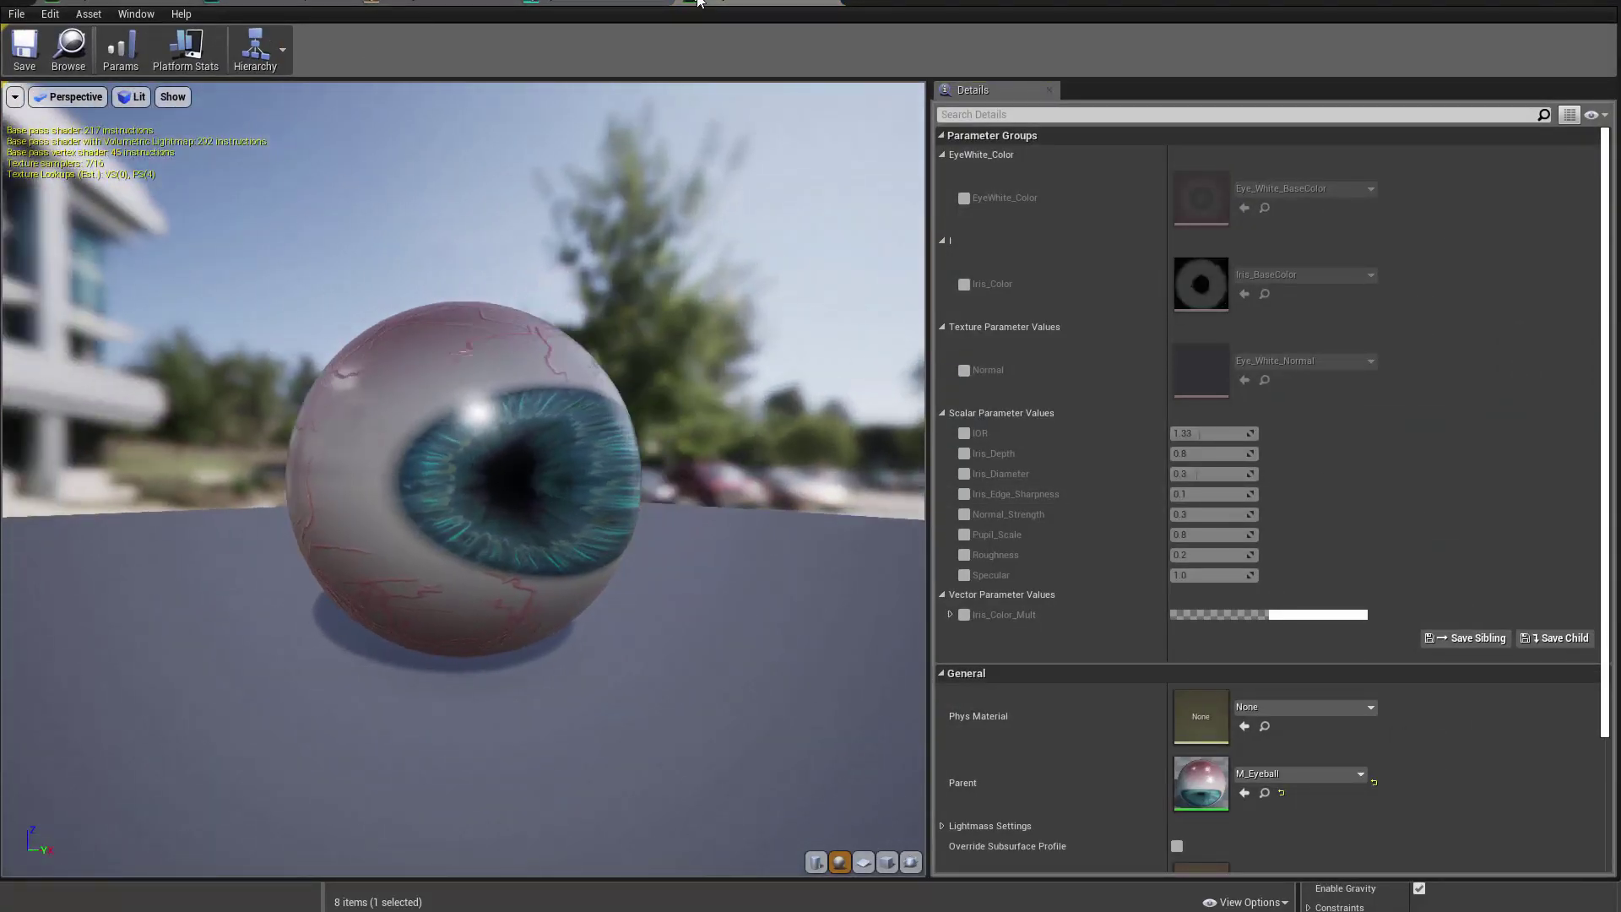
pyautogui.moveTo(698, 2); pyautogui.dragTo(557, 209)
# Close the window holding the other asset editors, applying the changes to both M_Eyeball and RadialGradientExponential
pyautogui.hotkey('alt', 'F4')
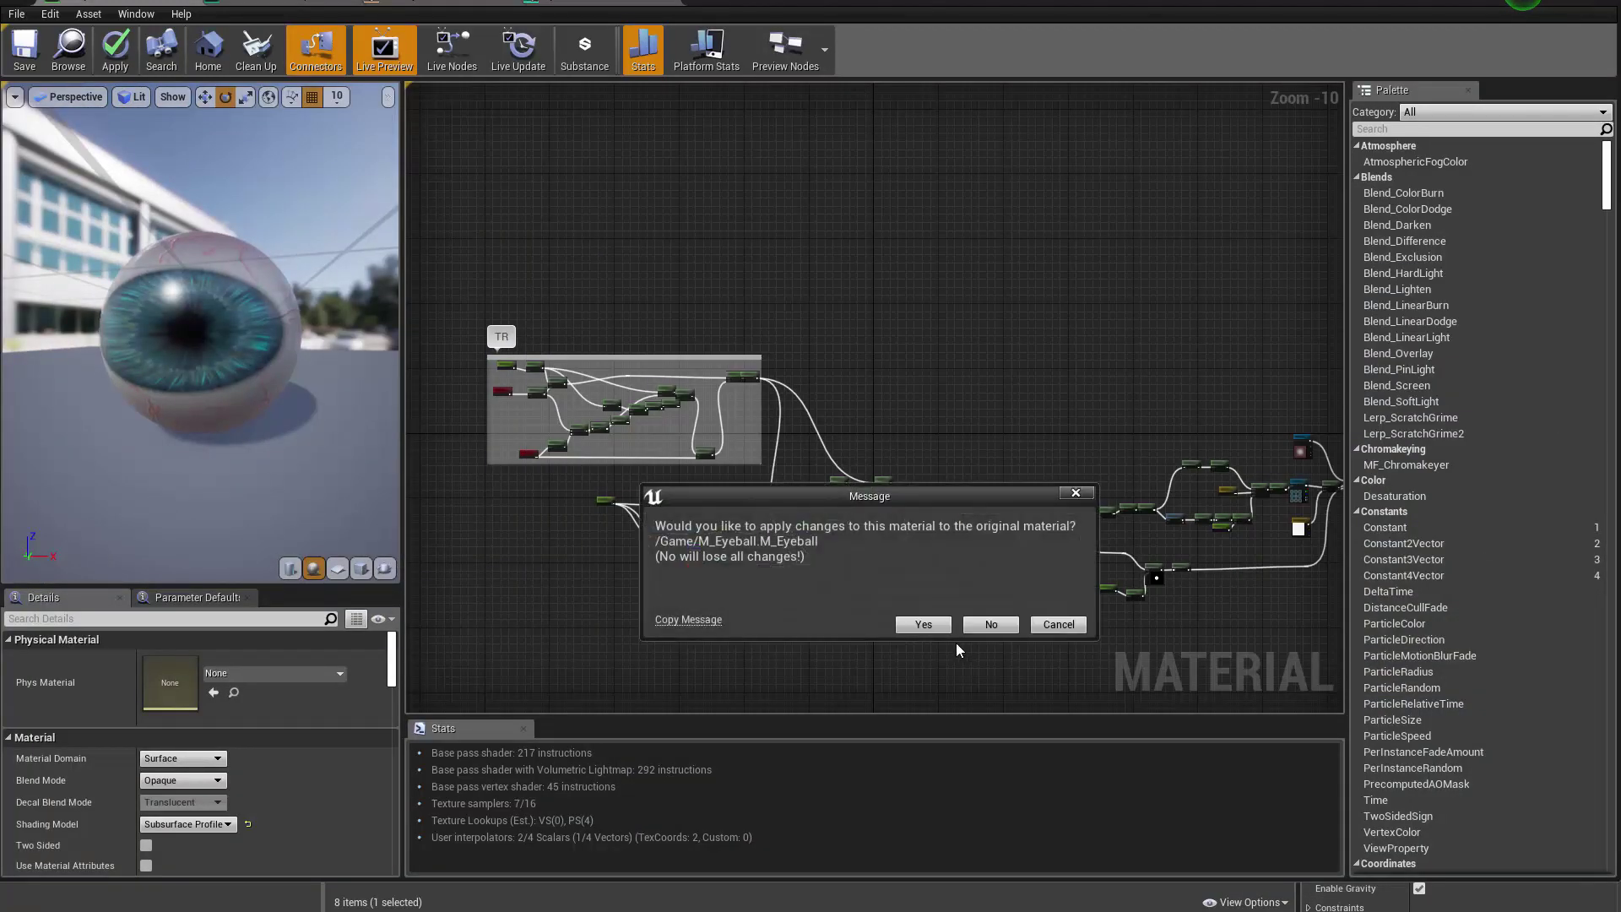
pyautogui.click(923, 625)
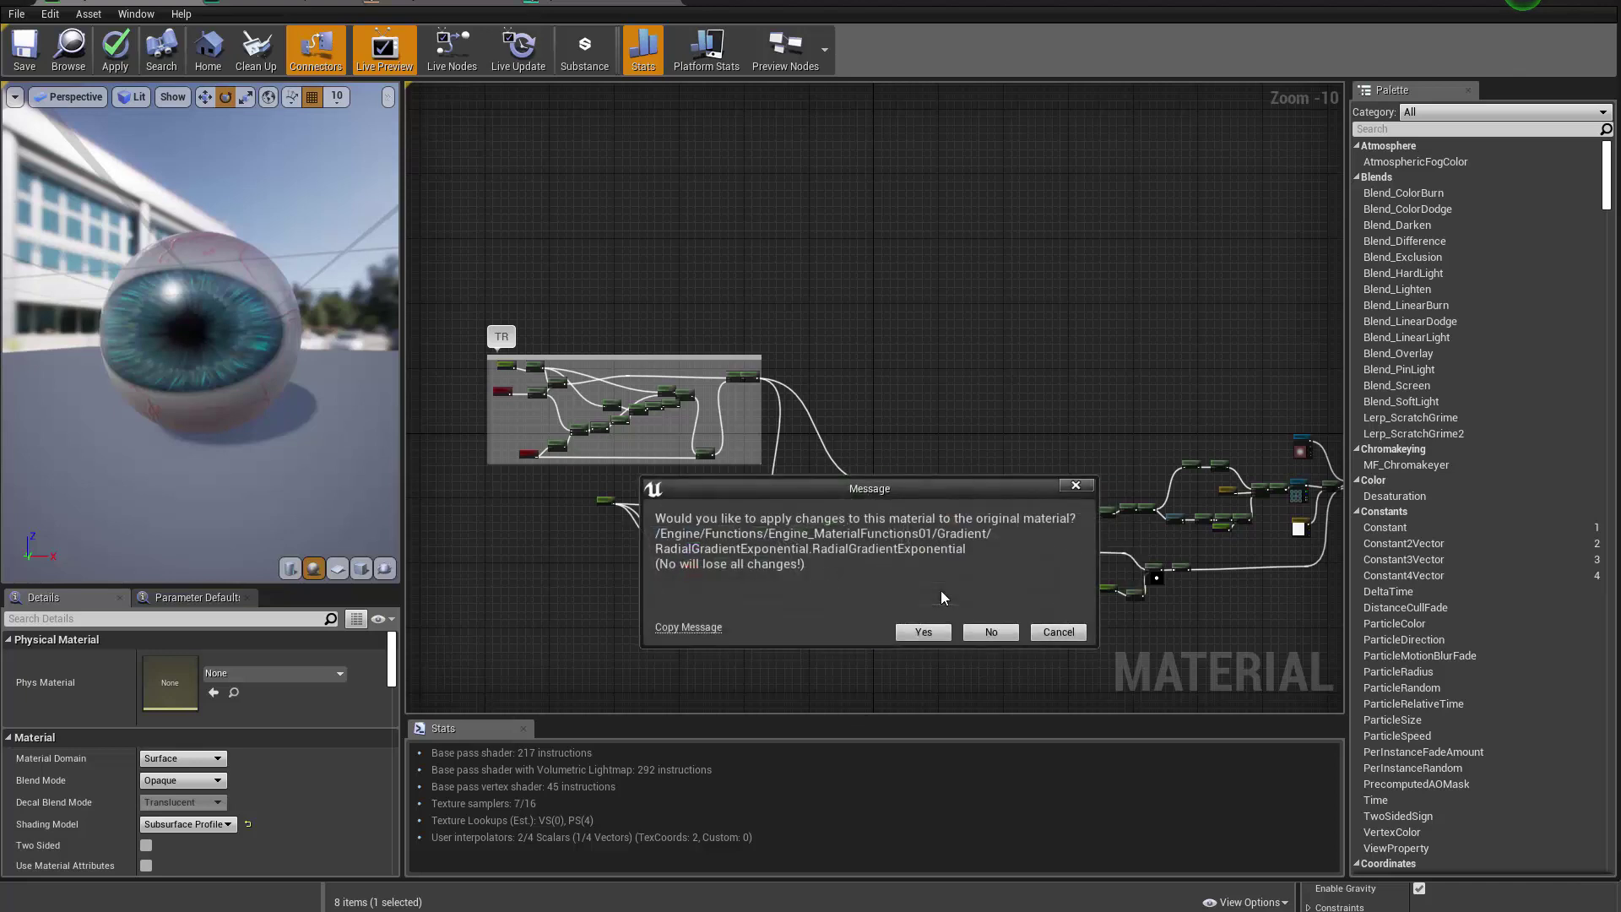
pyautogui.click(925, 632)
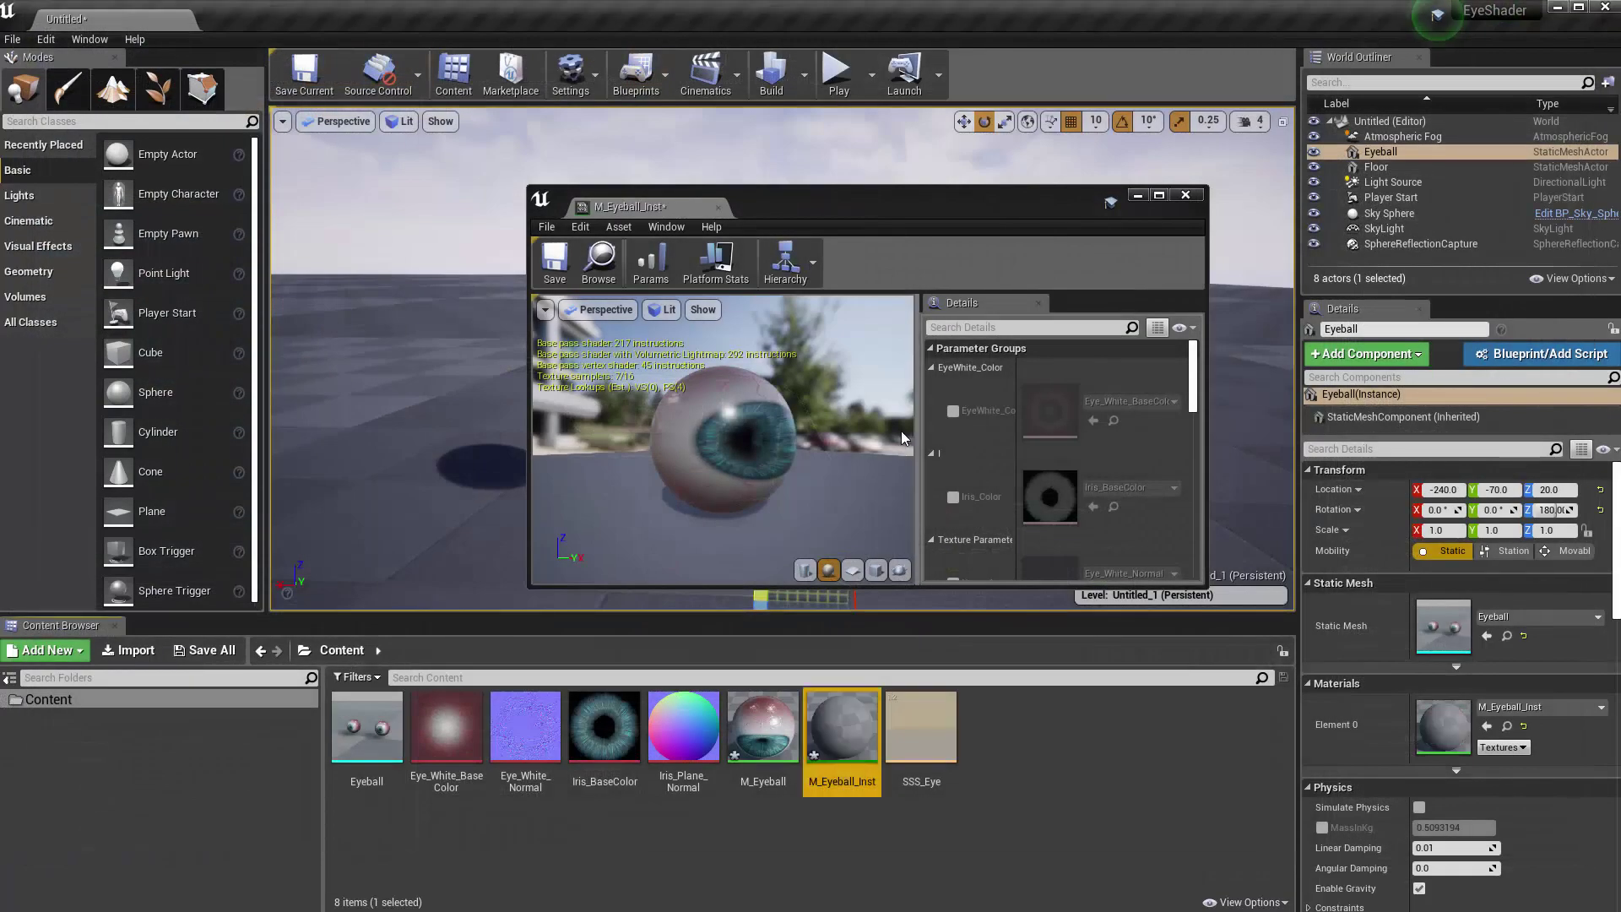
# Move the M_Eyeball_Inst editor window beside the level's eyeballs and bring one eyeball into clear view
pyautogui.moveTo(1355, 97); pyautogui.dragTo(1314, 120)
pyautogui.keyDown('alt'); pyautogui.moveTo(861, 268); pyautogui.dragTo(730, 332); pyautogui.keyUp('alt')
pyautogui.keyDown('alt'); pyautogui.moveTo(766, 260); pyautogui.dragTo(772, 212); pyautogui.keyUp('alt')
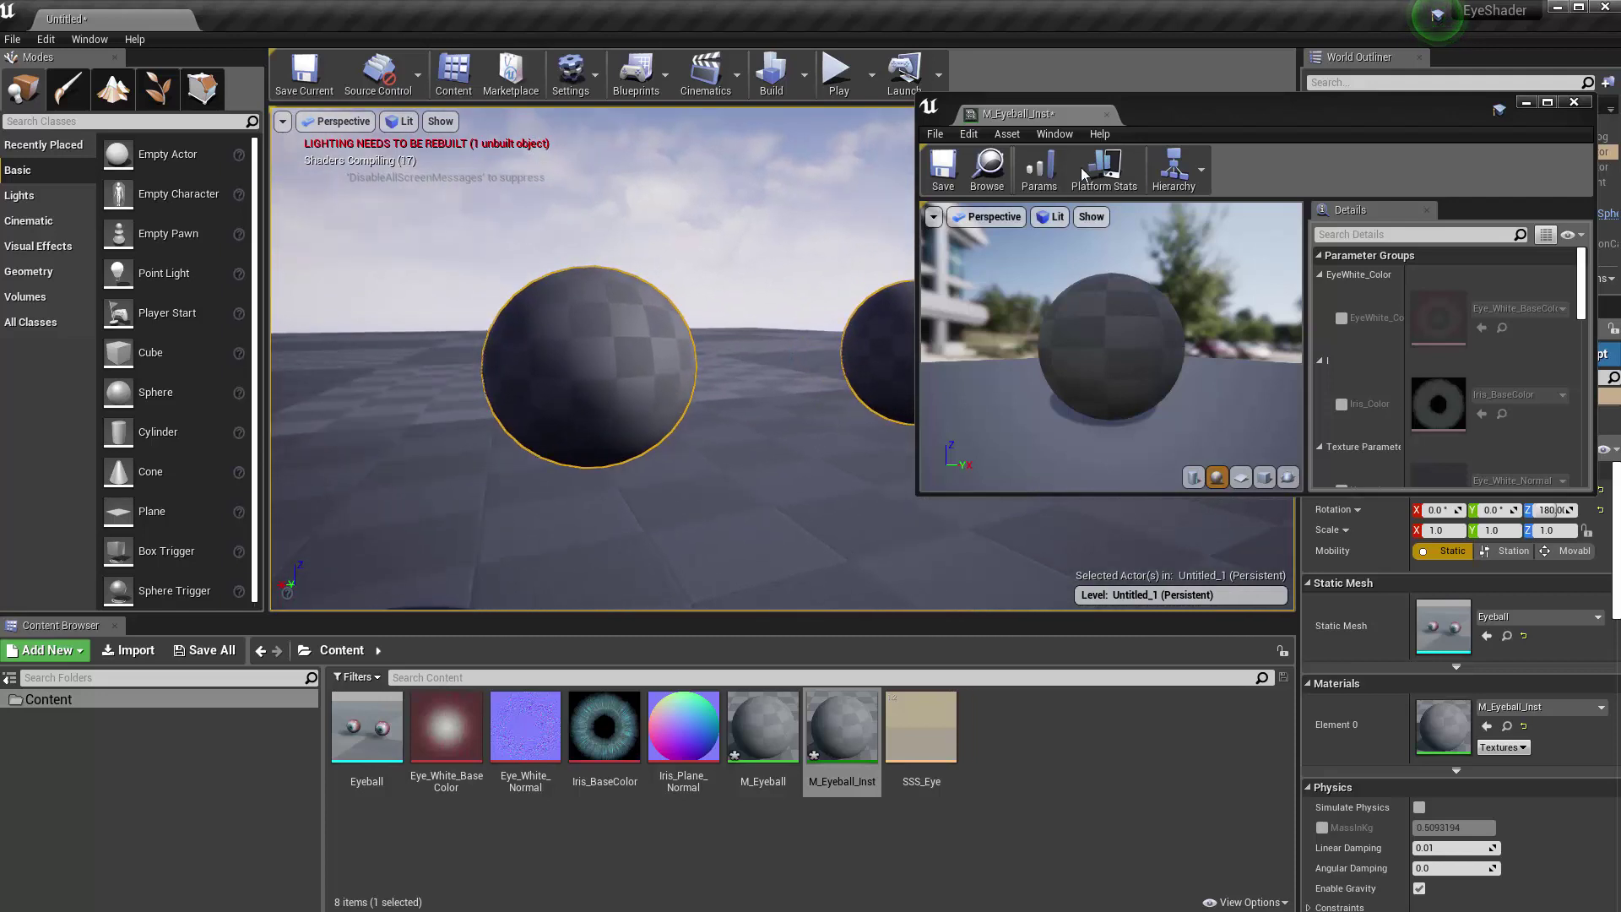
pyautogui.keyDown('alt'); pyautogui.moveTo(641, 487); pyautogui.dragTo(697, 507); pyautogui.keyUp('alt')
# Save the M_Eyeball material and the M_Eyeball_Inst instance together
pyautogui.click(832, 718)
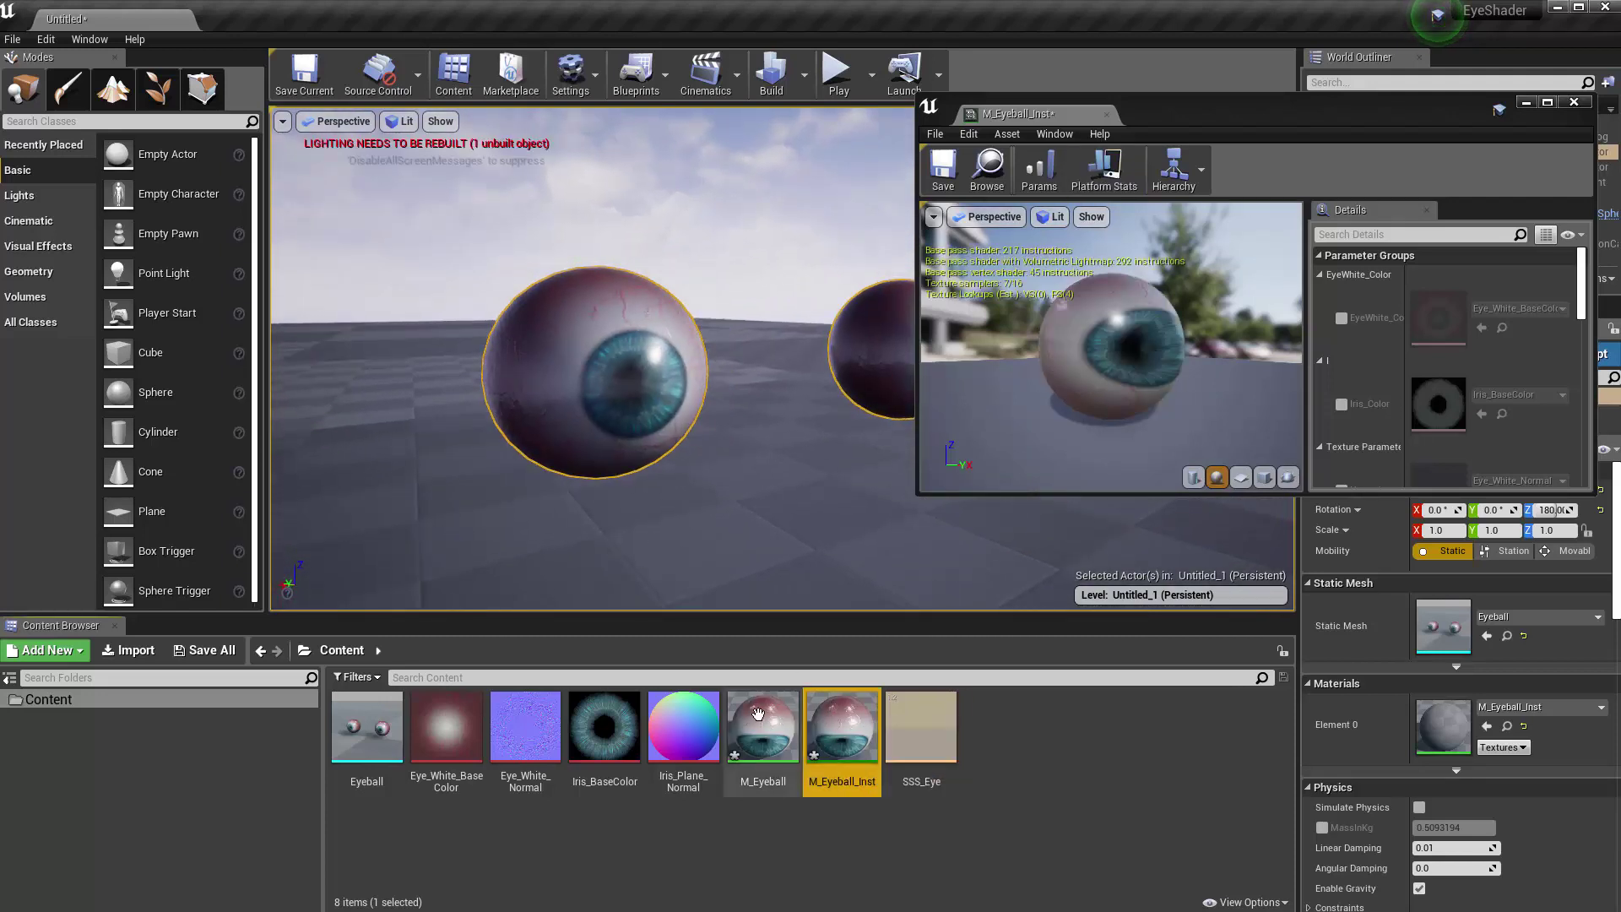
pyautogui.keyDown('ctrl'); pyautogui.click(756, 722); pyautogui.keyUp('ctrl')
pyautogui.hotkey('ctrl', 's')
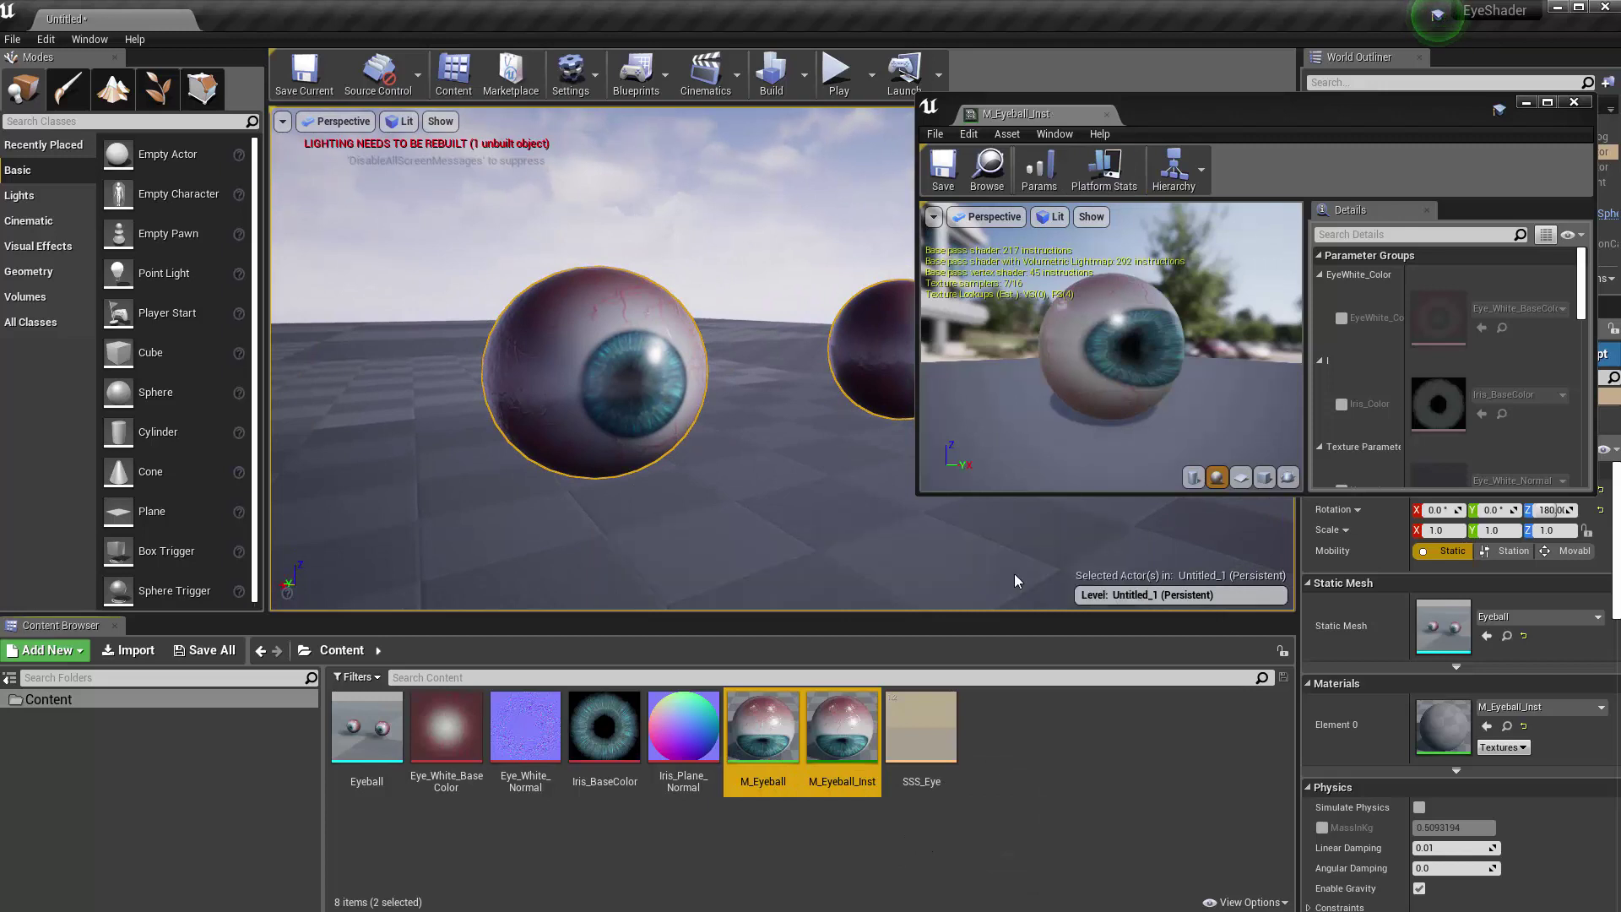
# Frame one eyeball from the front and make the M_Eyeball_Inst editor taller to reveal its scalar and vector parameters
pyautogui.keyDown('alt'); pyautogui.moveTo(737, 471); pyautogui.dragTo(709, 499, button='right'); pyautogui.keyUp('alt')
pyautogui.keyDown('alt'); pyautogui.moveTo(736, 506); pyautogui.dragTo(737, 471); pyautogui.keyUp('alt')
pyautogui.scroll(-1, 1401, 347)
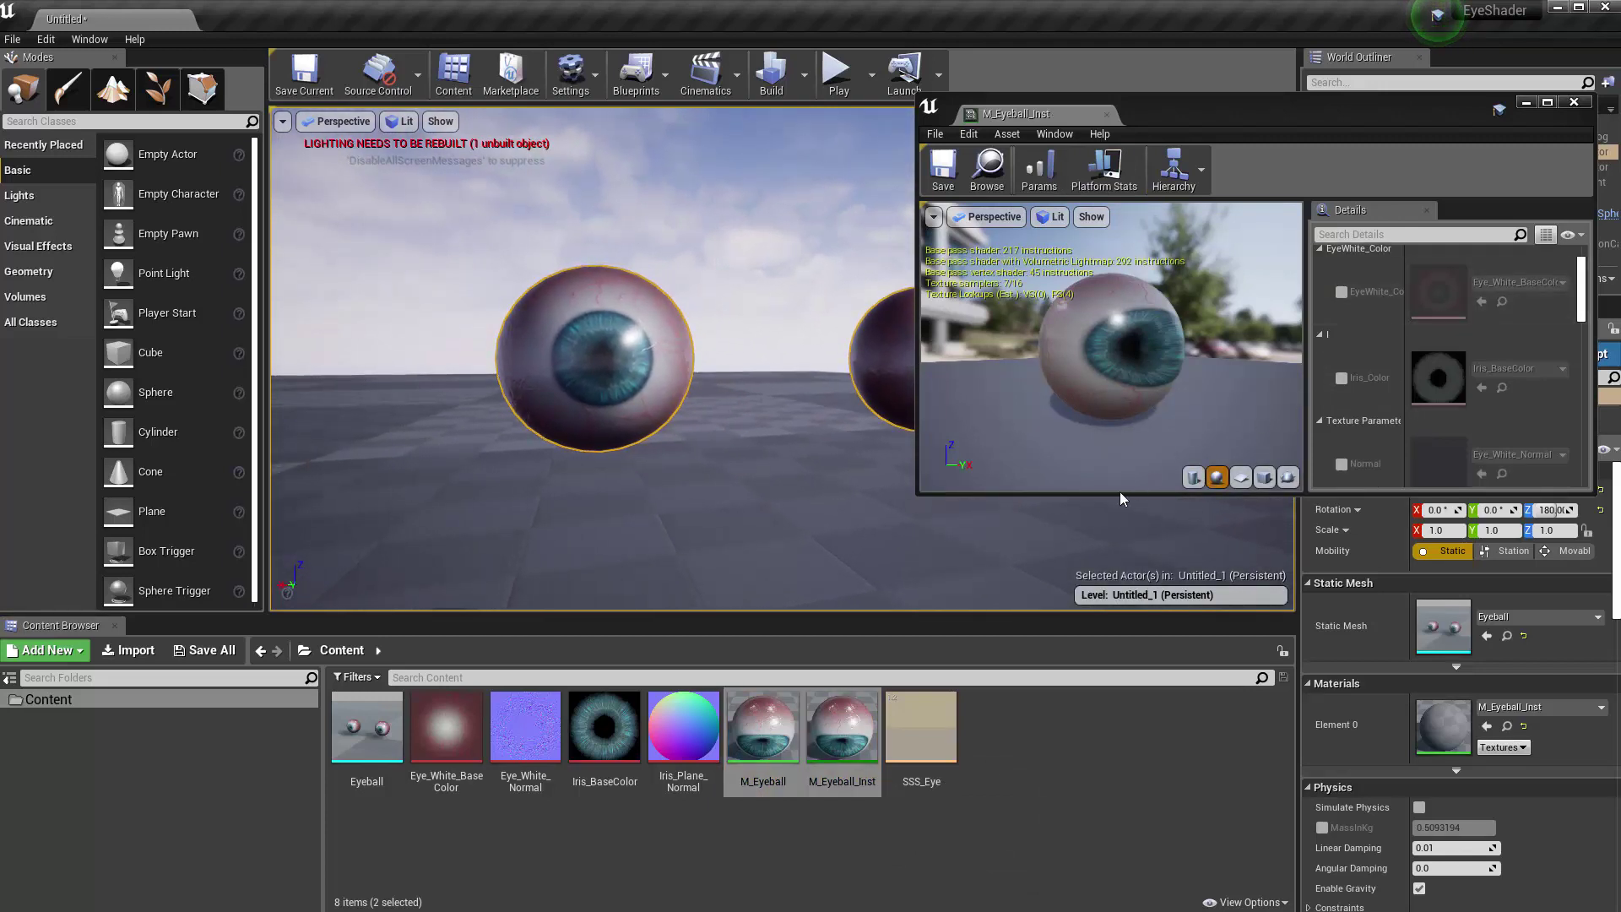
pyautogui.moveTo(1120, 493); pyautogui.dragTo(1123, 811)
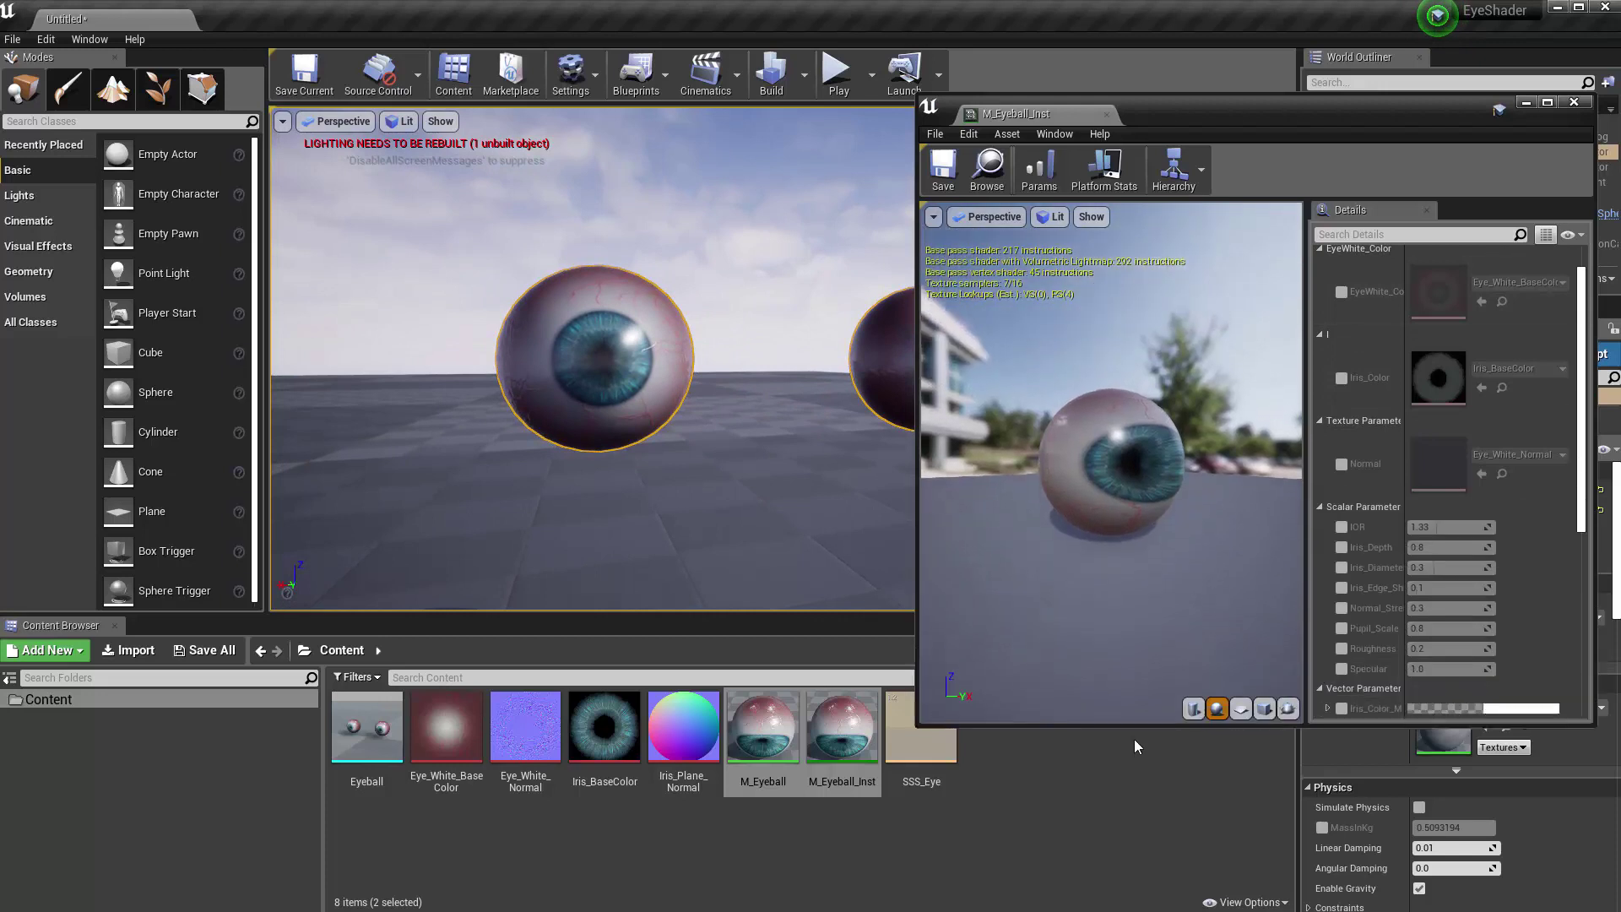
# Enable the Iris_Depth parameter of M_Eyeball_Inst and tune it to about 0.73, checking the iris on the level's eyeballs
pyautogui.click(1342, 547)
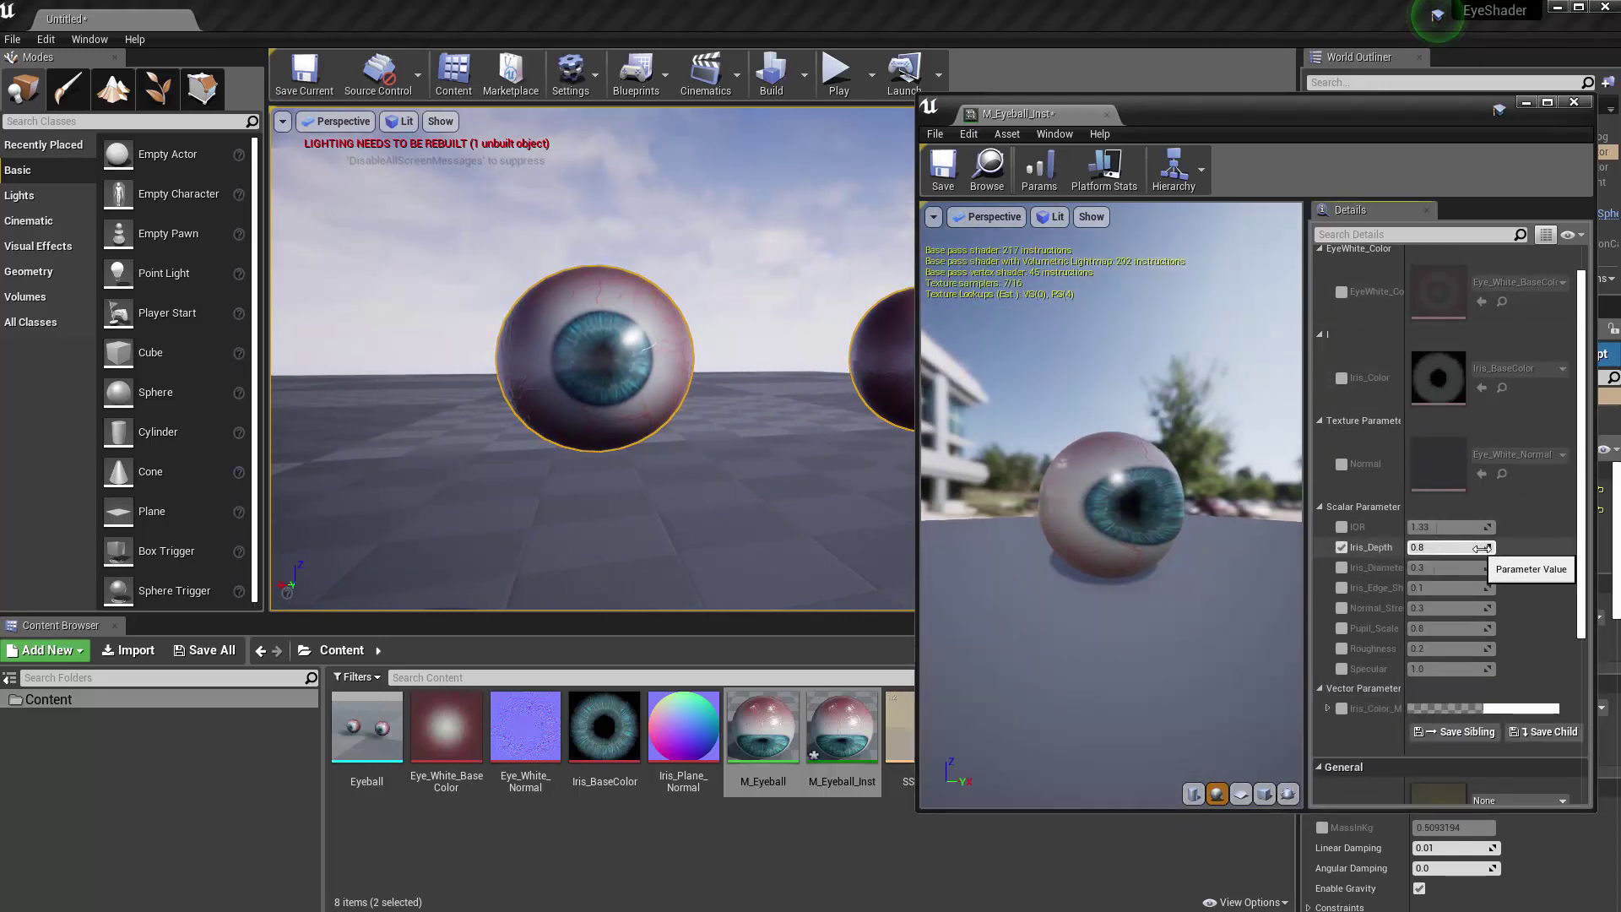
pyautogui.moveTo(1483, 548); pyautogui.dragTo(1508, 548)
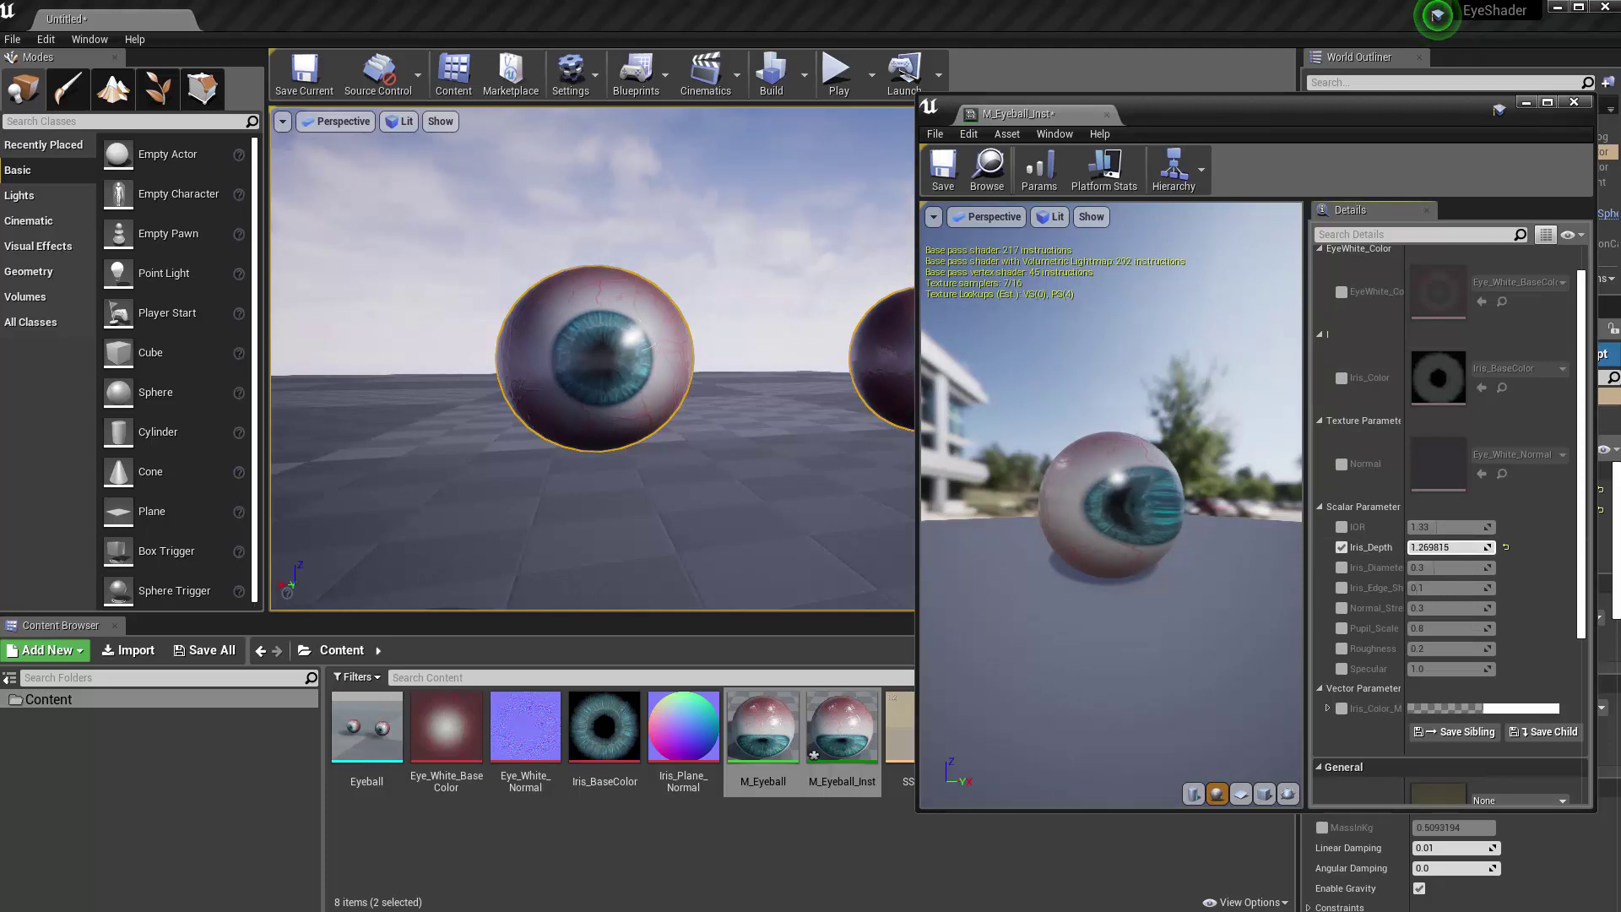
pyautogui.moveTo(686, 463); pyautogui.dragTo(651, 447, button='right')
pyautogui.press('w')
pyautogui.moveTo(1433, 547); pyautogui.dragTo(1446, 547)
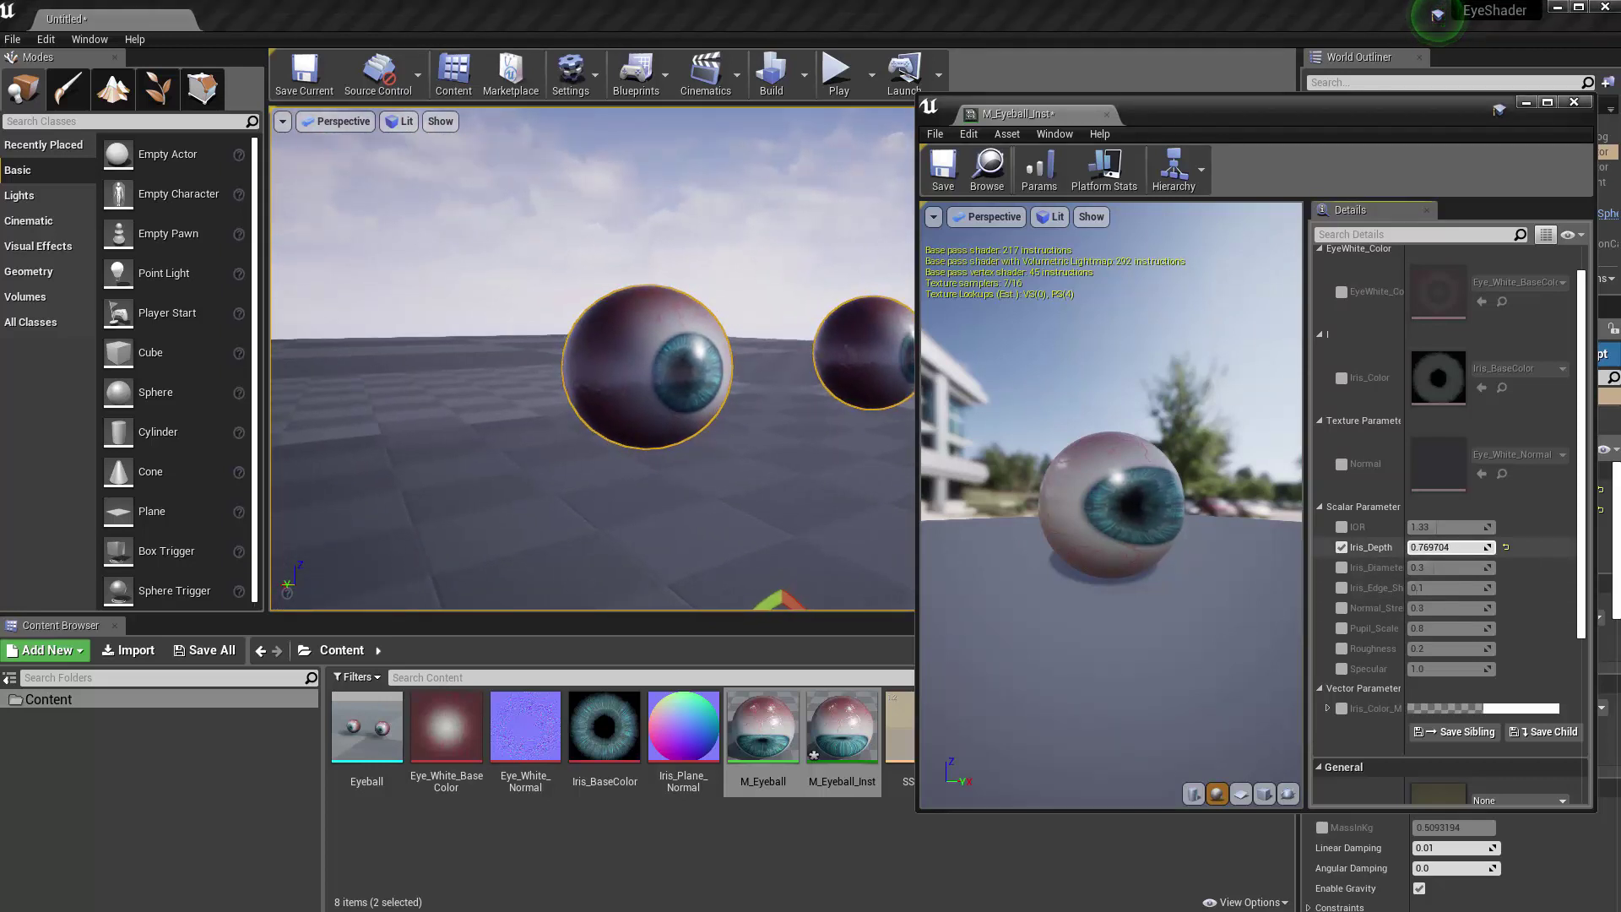
pyautogui.keyDown('alt'); pyautogui.moveTo(814, 466); pyautogui.dragTo(701, 443); pyautogui.keyUp('alt')
# Create a new empty level without saving the current one, and place the Eyeball mesh in it
pyautogui.click(12, 39)
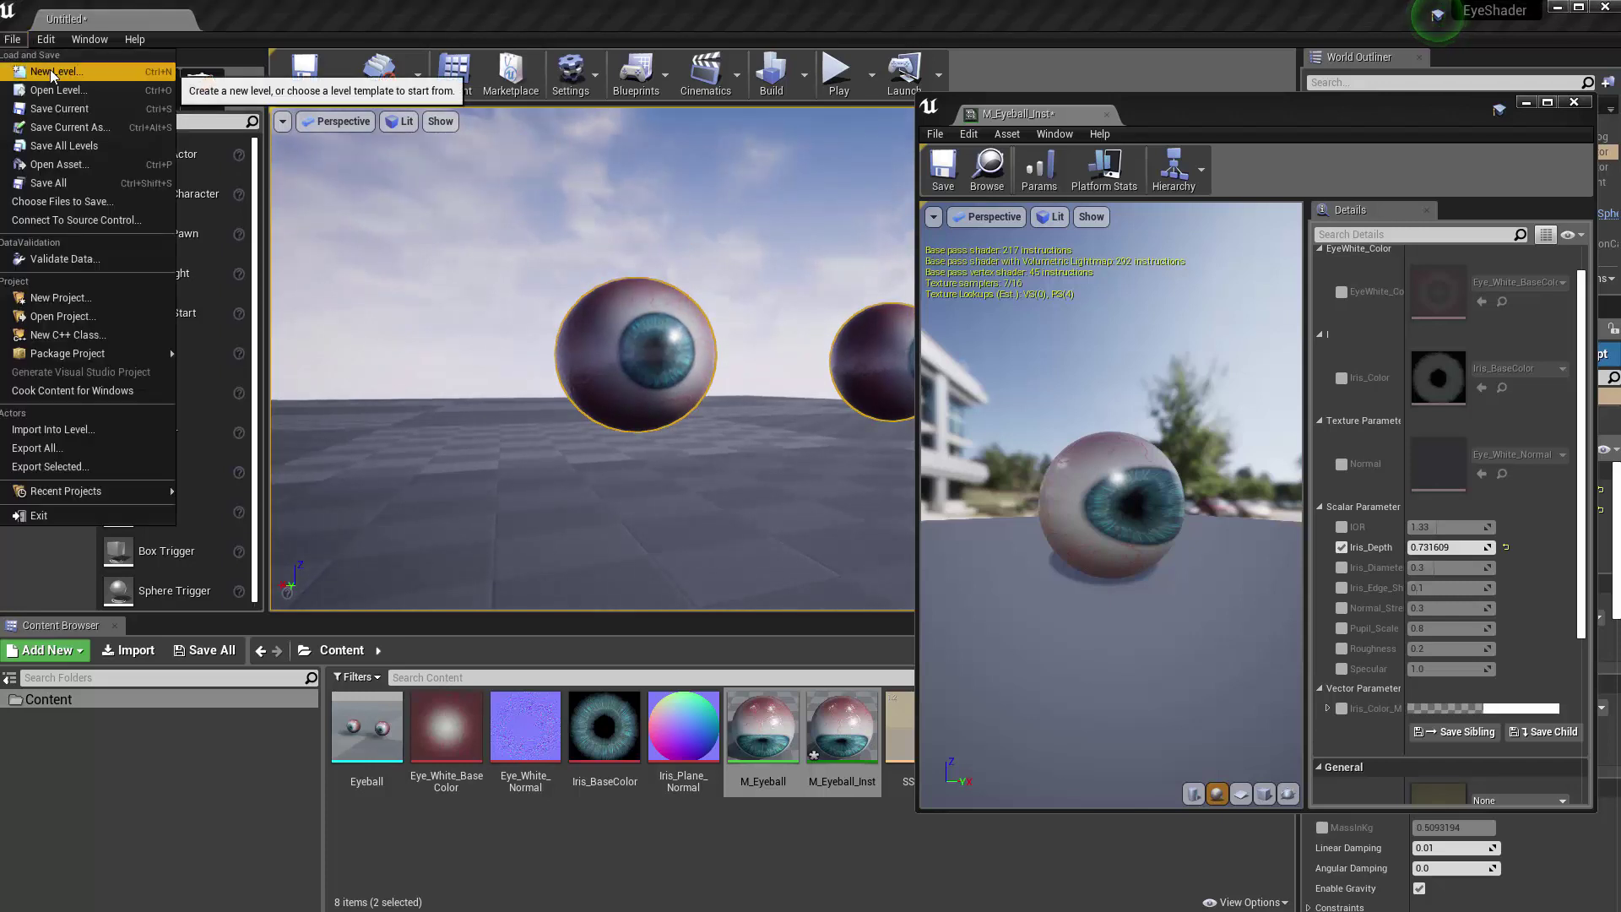
pyautogui.click(38, 64)
pyautogui.click(1009, 499)
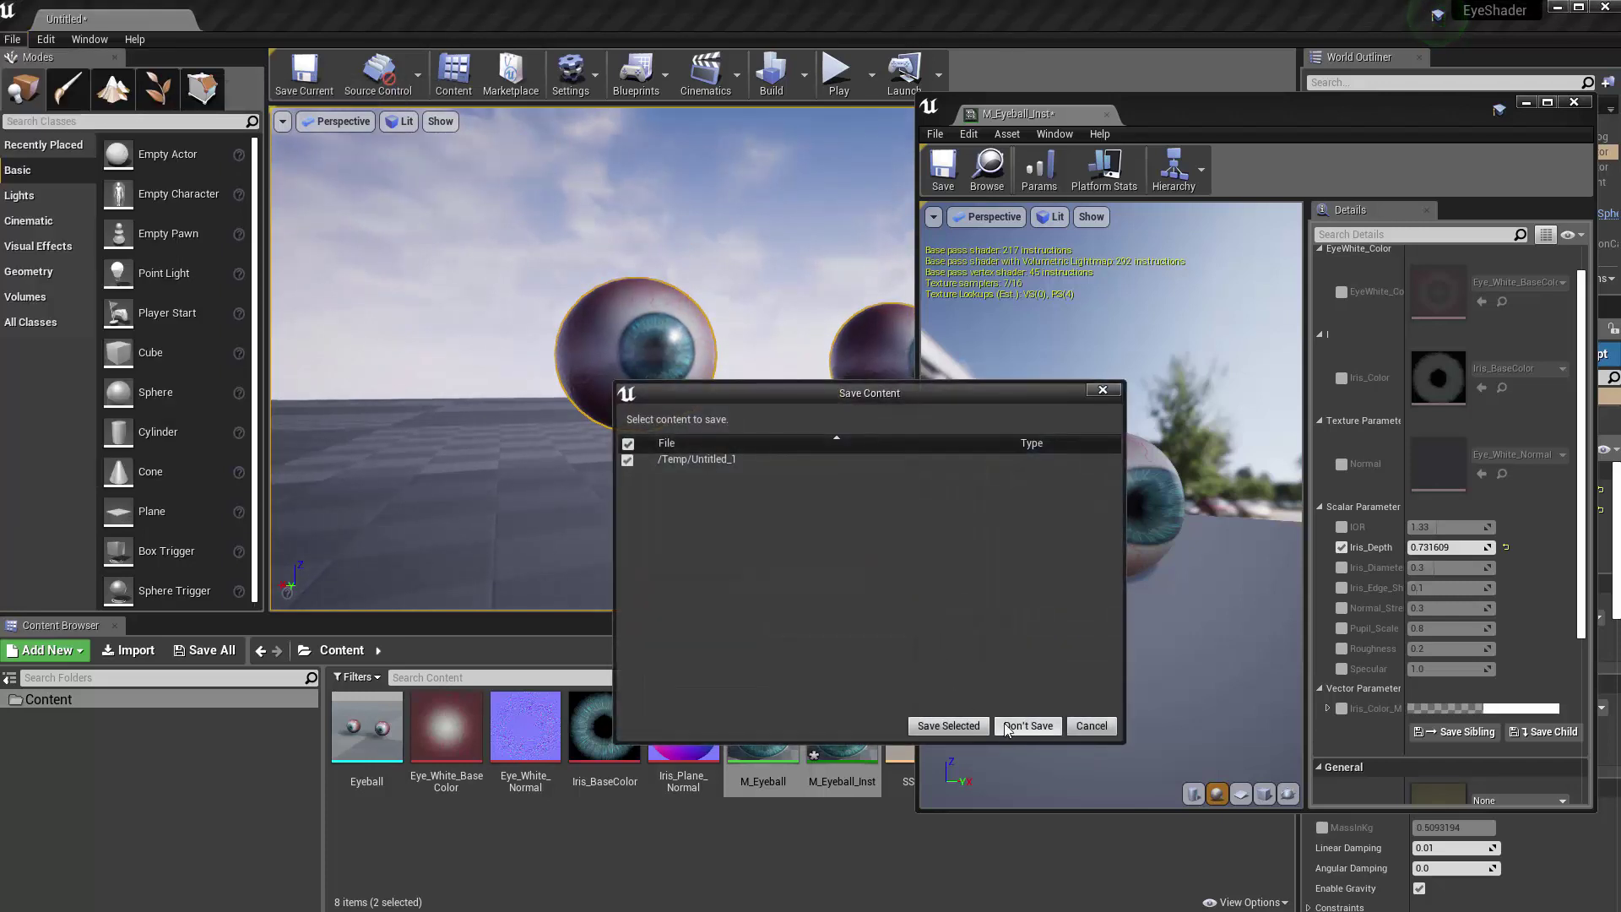
pyautogui.click(1026, 726)
pyautogui.moveTo(367, 727); pyautogui.dragTo(650, 483)
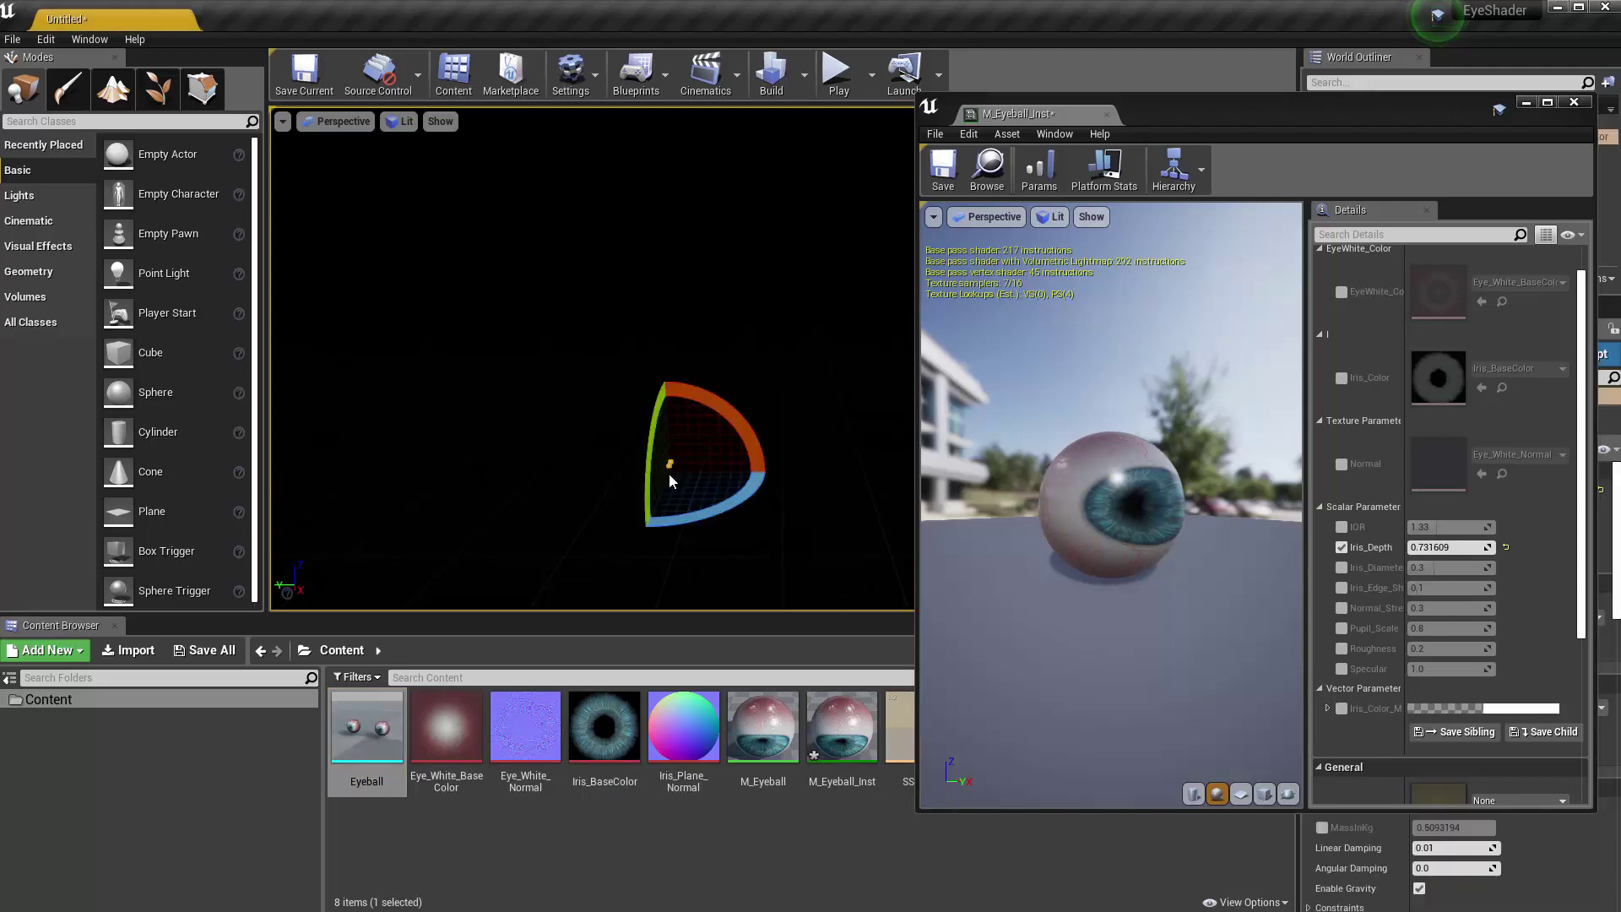
pyautogui.press('f')
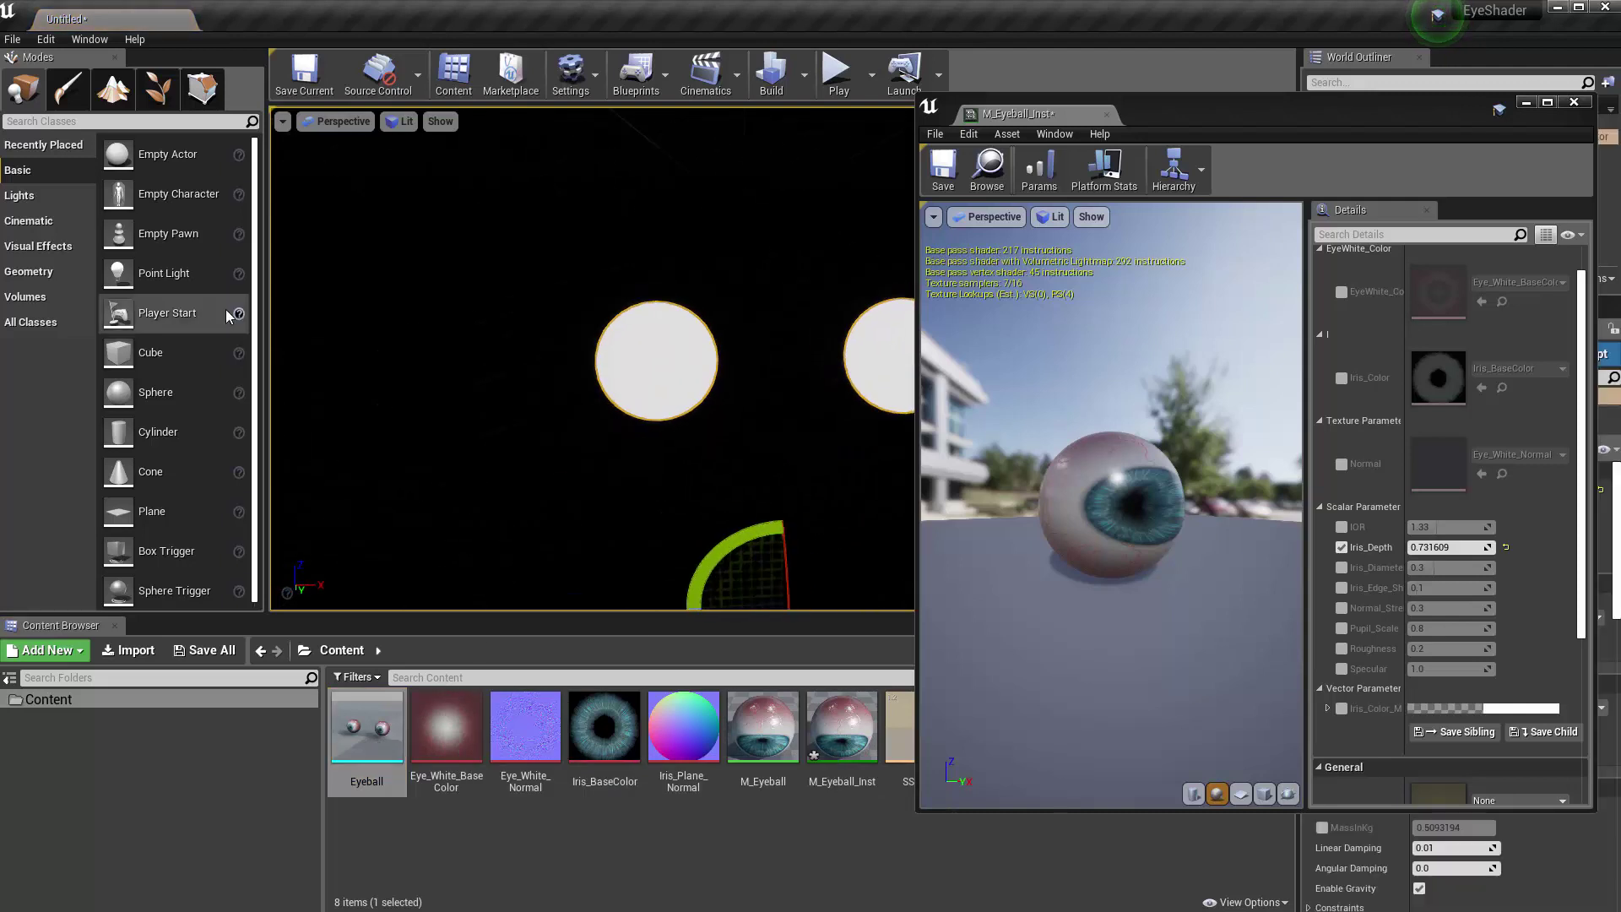
# Add a movable point light to the level and set its location to 0, 0, 0
pyautogui.moveTo(211, 303); pyautogui.dragTo(530, 331)
pyautogui.moveTo(664, 541); pyautogui.dragTo(591, 572)
pyautogui.press('w')
pyautogui.moveTo(593, 507); pyautogui.dragTo(685, 503, button='right')
pyautogui.moveTo(555, 542); pyautogui.dragTo(490, 559)
pyautogui.moveTo(1341, 124); pyautogui.dragTo(880, 287)
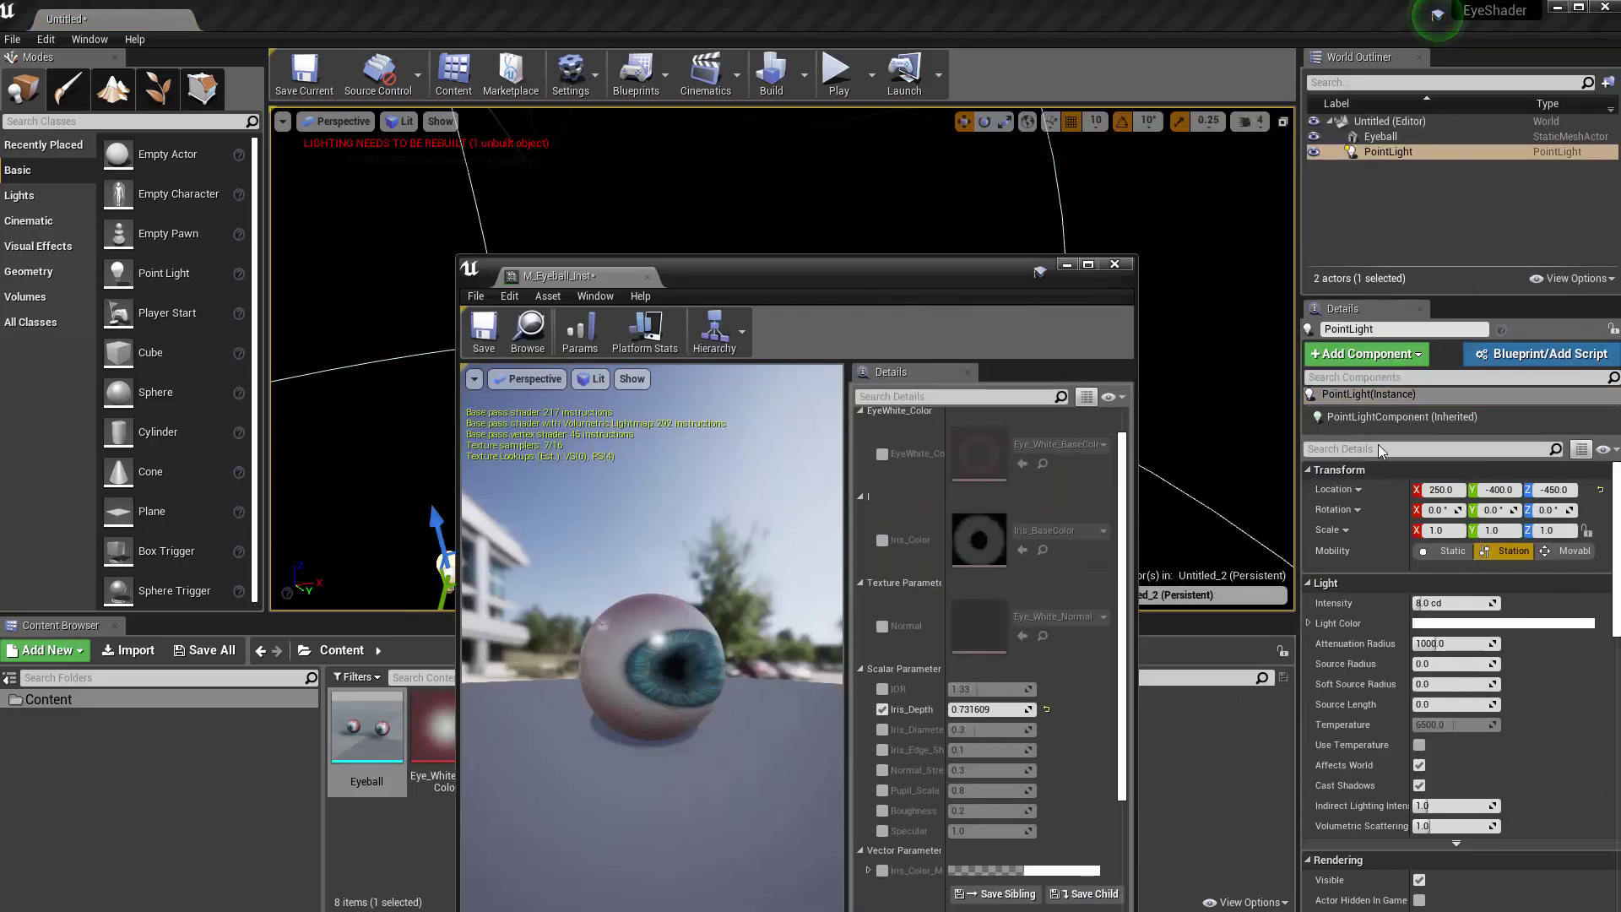
pyautogui.click(1444, 490)
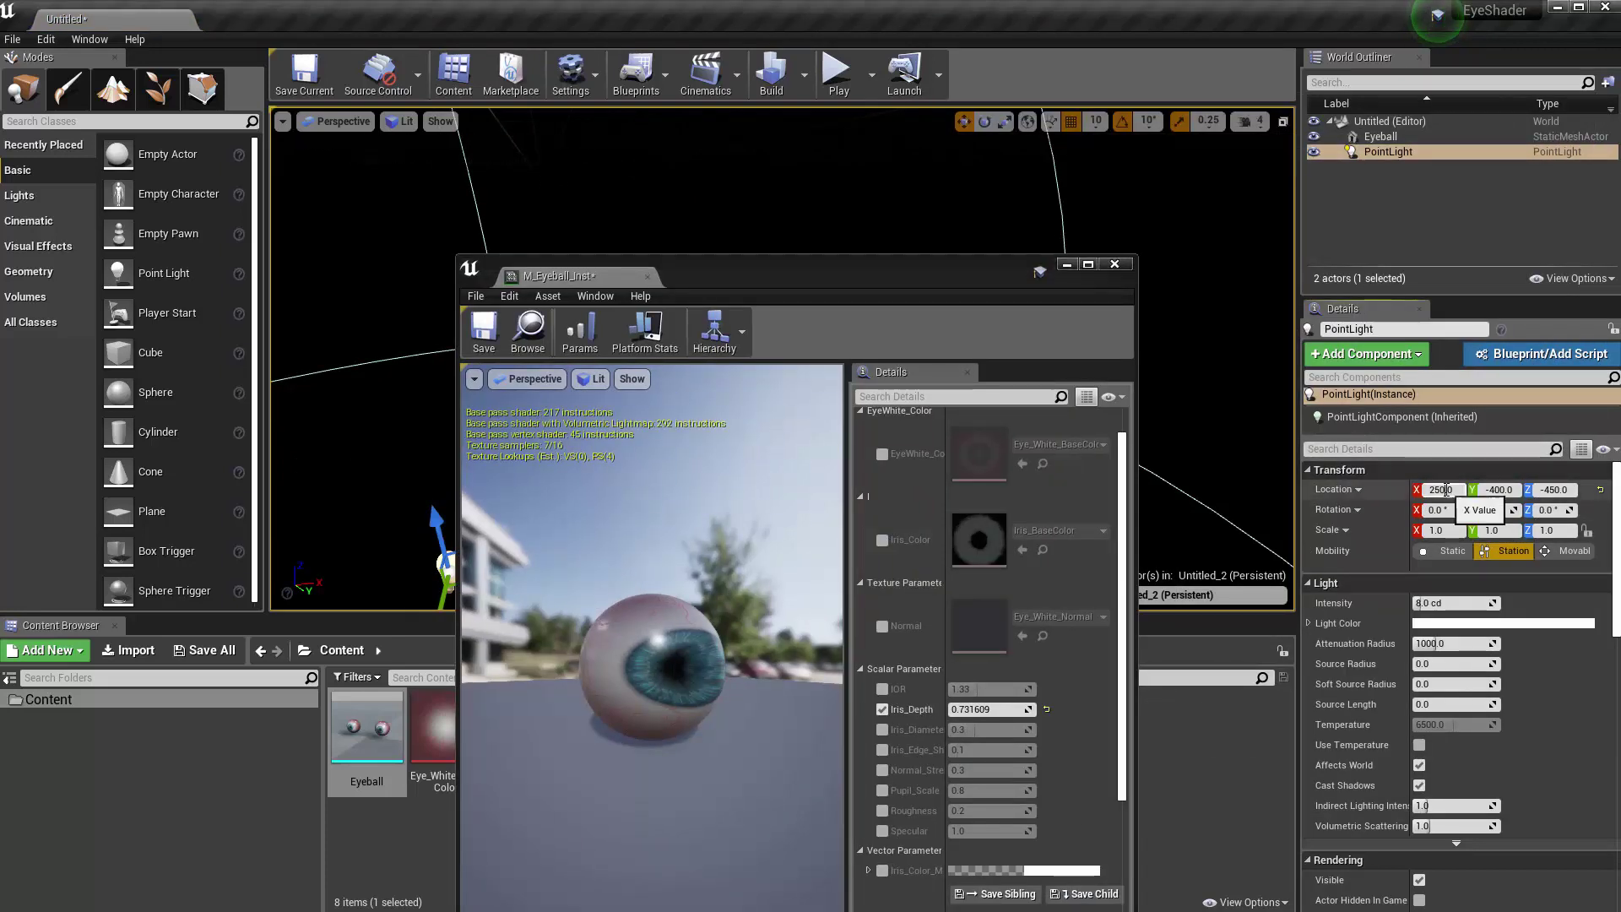
pyautogui.press('Return')
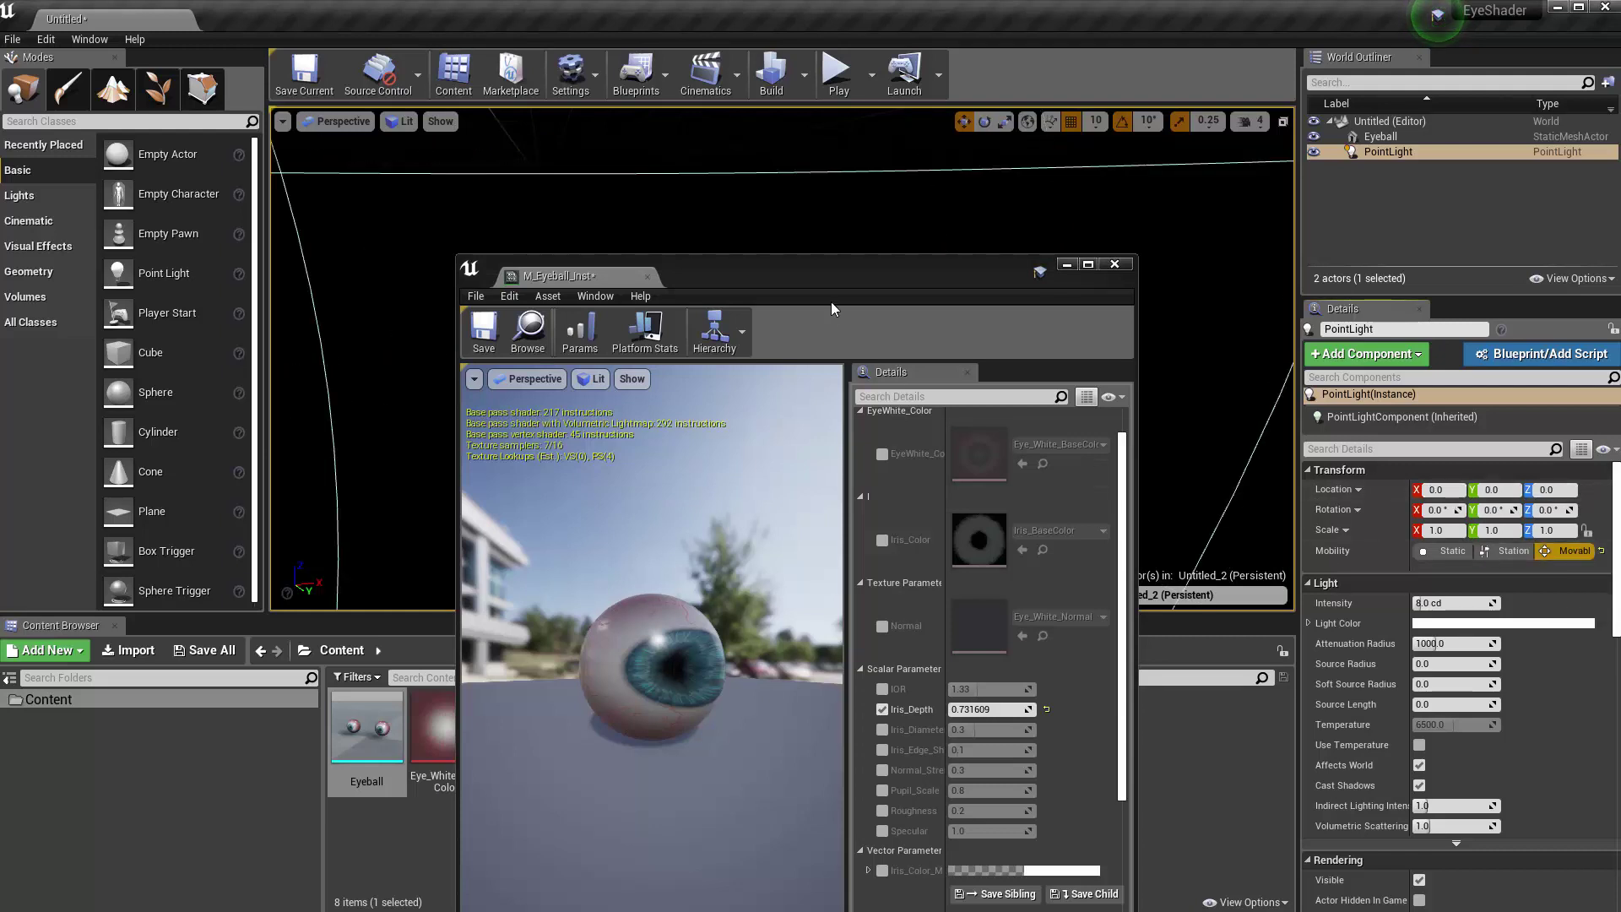
# Shift the point light away from the origin along the Y axis and set the Eyeball actor's location to 0, 0, 0
pyautogui.moveTo(831, 289); pyautogui.dragTo(1350, 165)
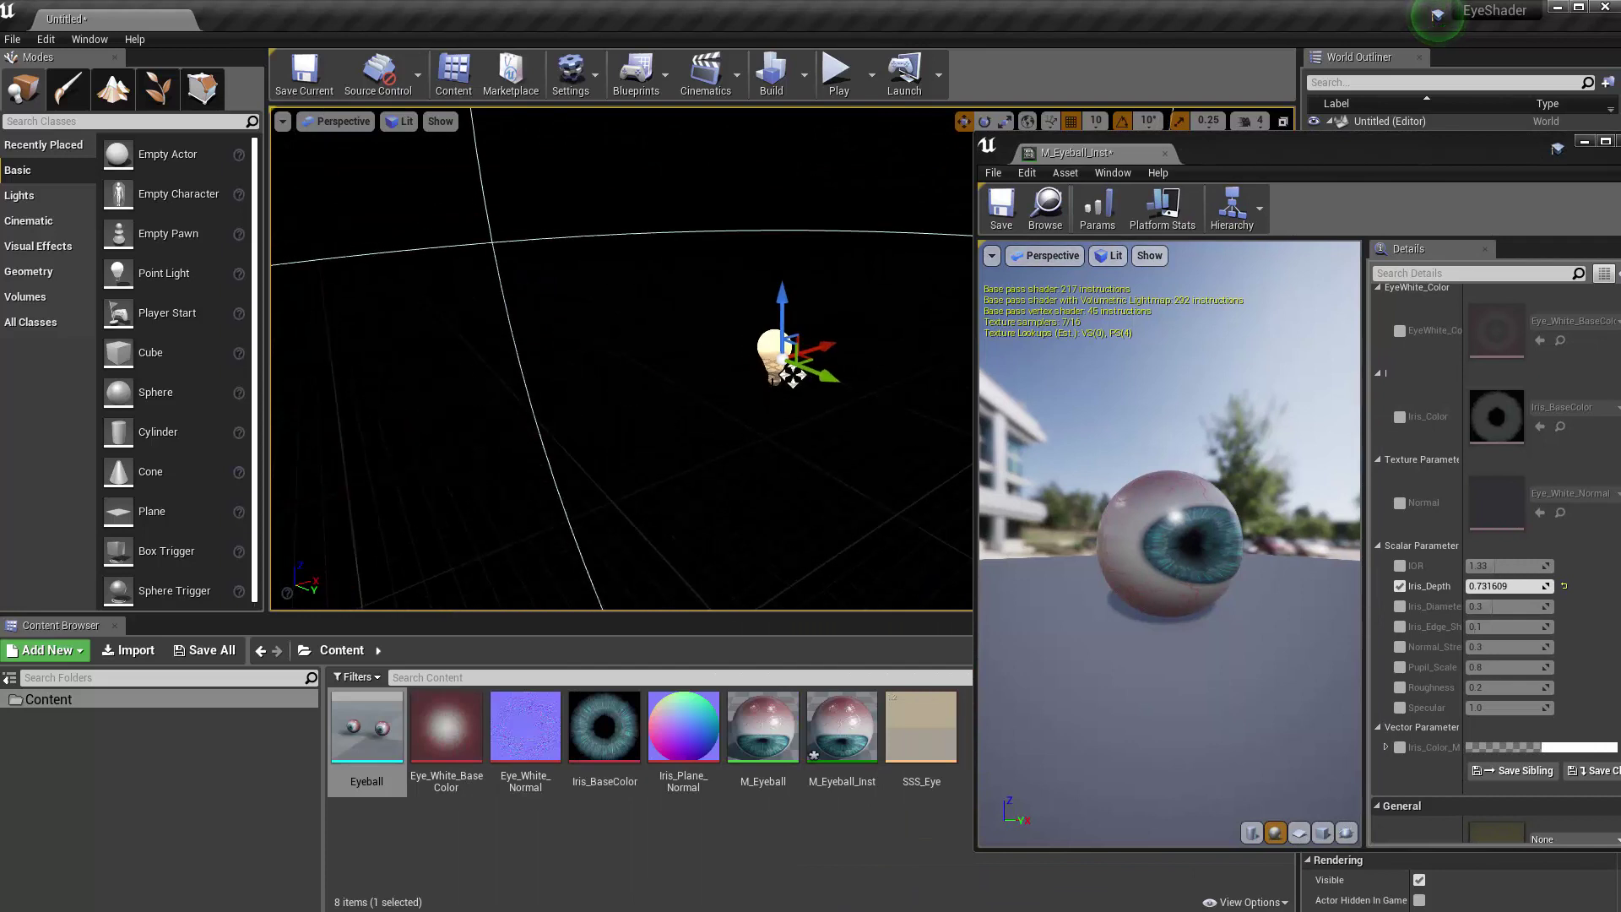
pyautogui.moveTo(829, 376); pyautogui.dragTo(1013, 447)
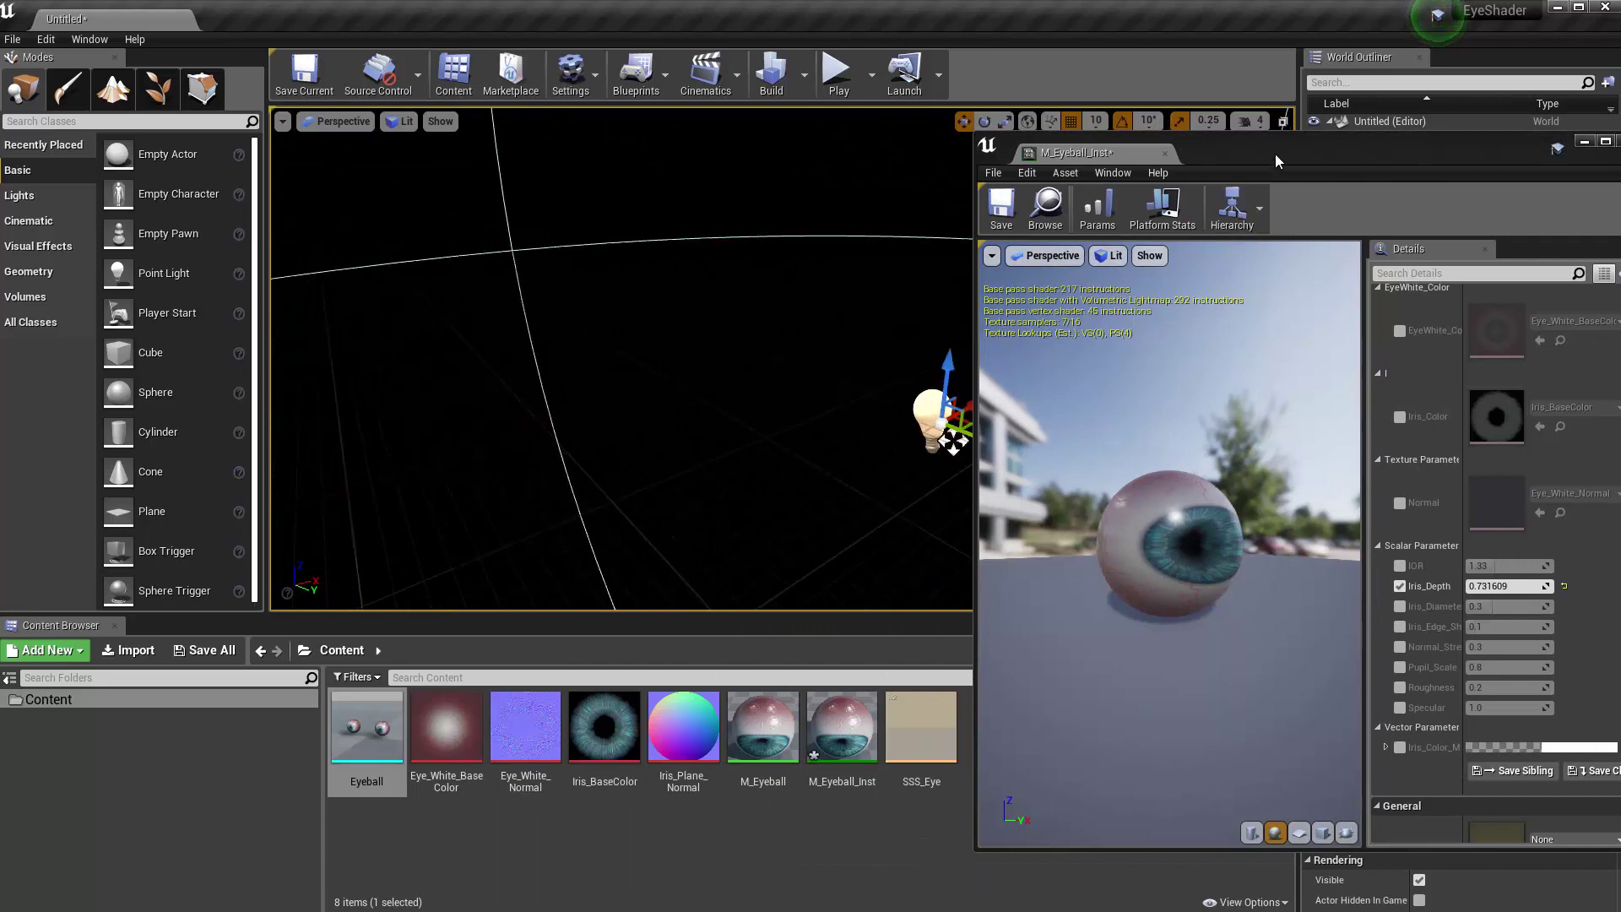
pyautogui.moveTo(1276, 160); pyautogui.dragTo(1520, 196)
pyautogui.moveTo(1022, 375); pyautogui.dragTo(1073, 402, button='right')
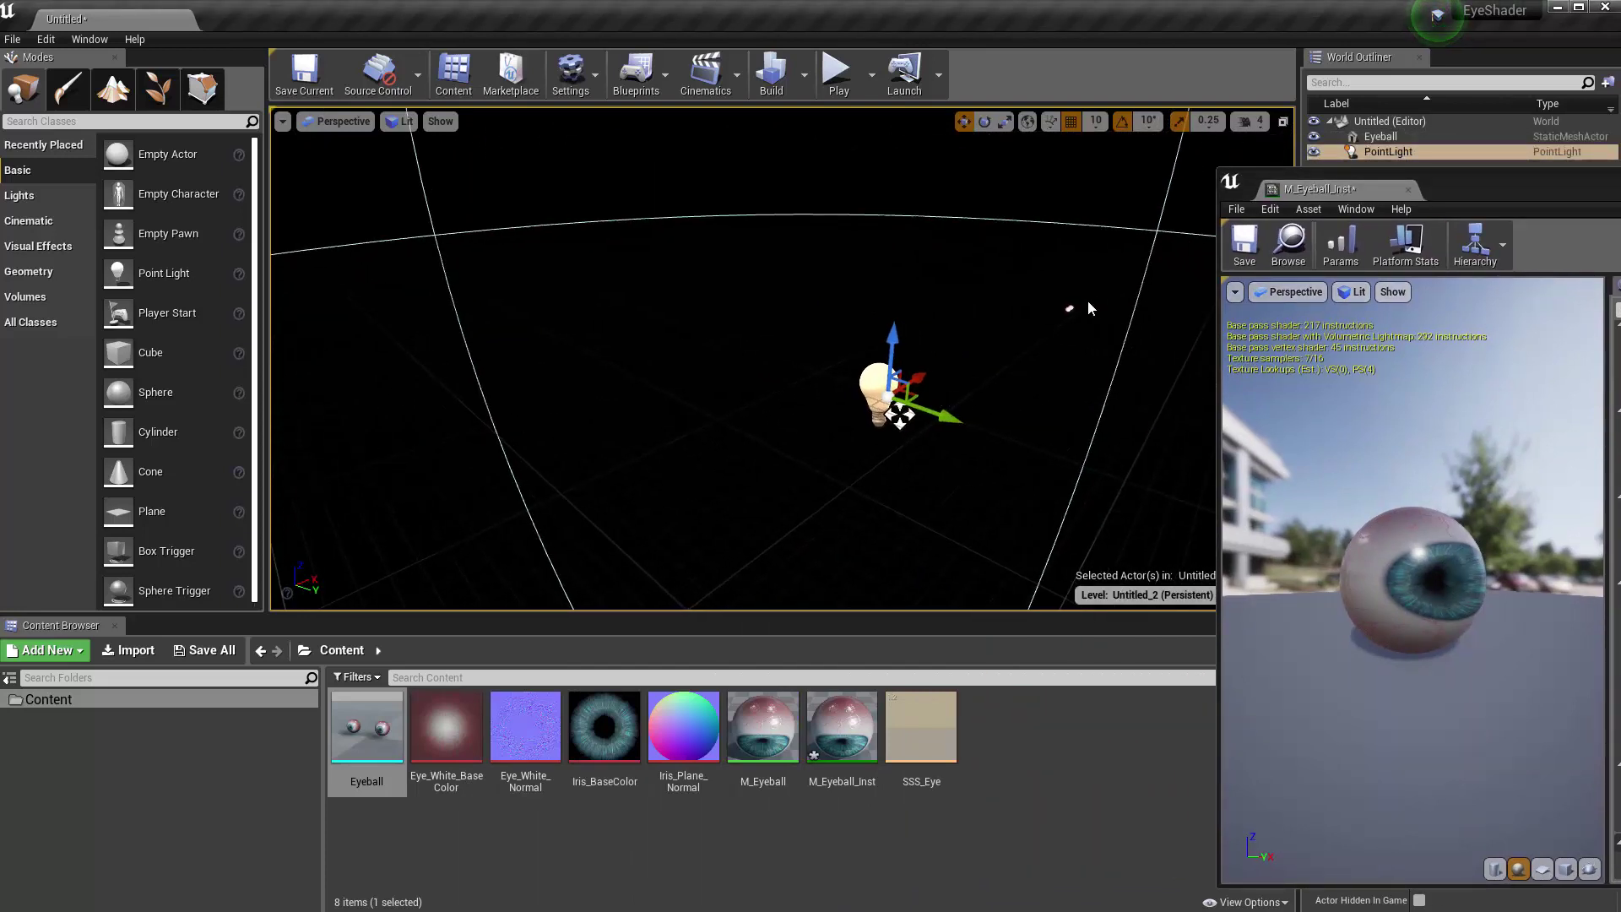
pyautogui.click(1381, 136)
pyautogui.moveTo(1344, 199); pyautogui.dragTo(896, 560)
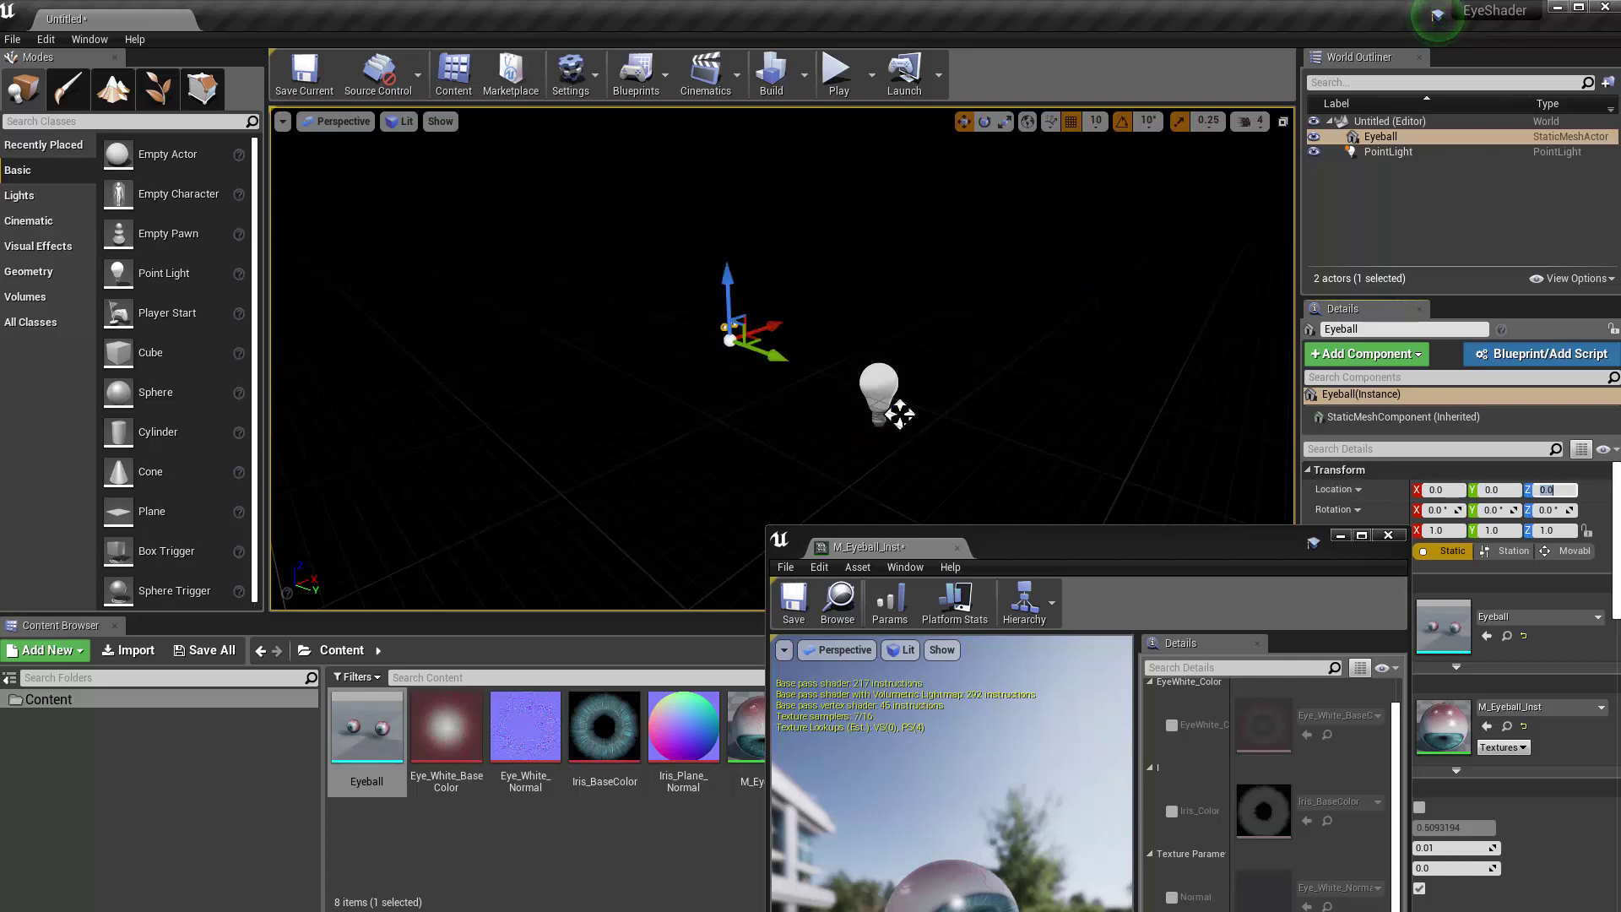
# Move the point light to Y 60 and Z 100, and frame the lit eyeballs from the front
pyautogui.click(899, 414)
pyautogui.moveTo(886, 342); pyautogui.dragTo(904, 182)
pyautogui.moveTo(969, 254); pyautogui.dragTo(845, 249)
pyautogui.press('f')
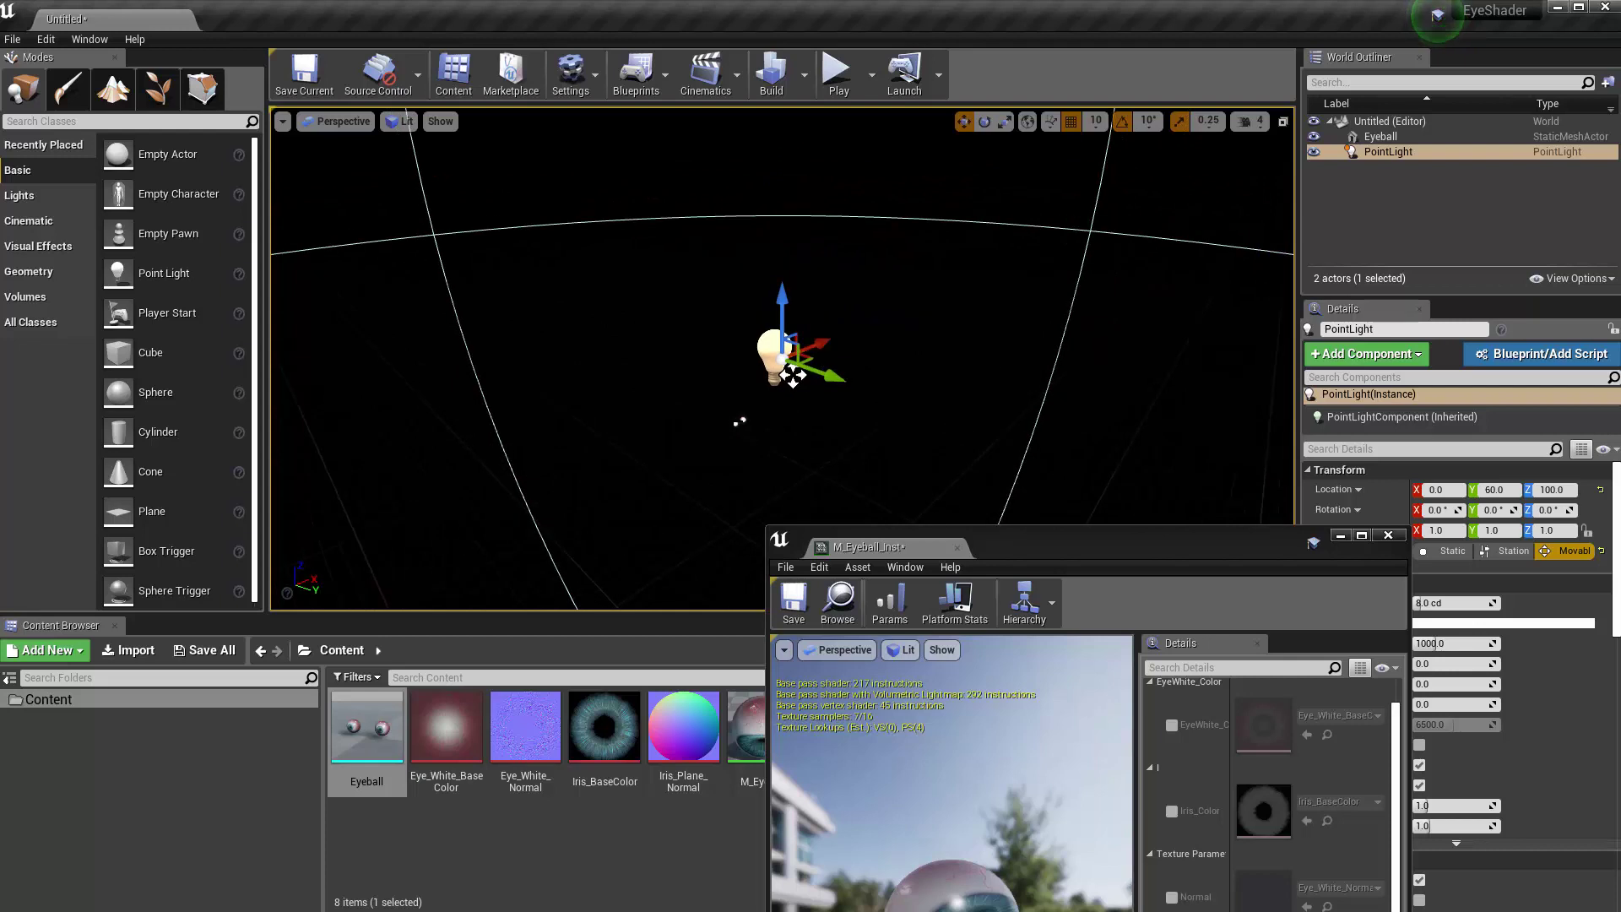
pyautogui.click(740, 420)
pyautogui.press('f')
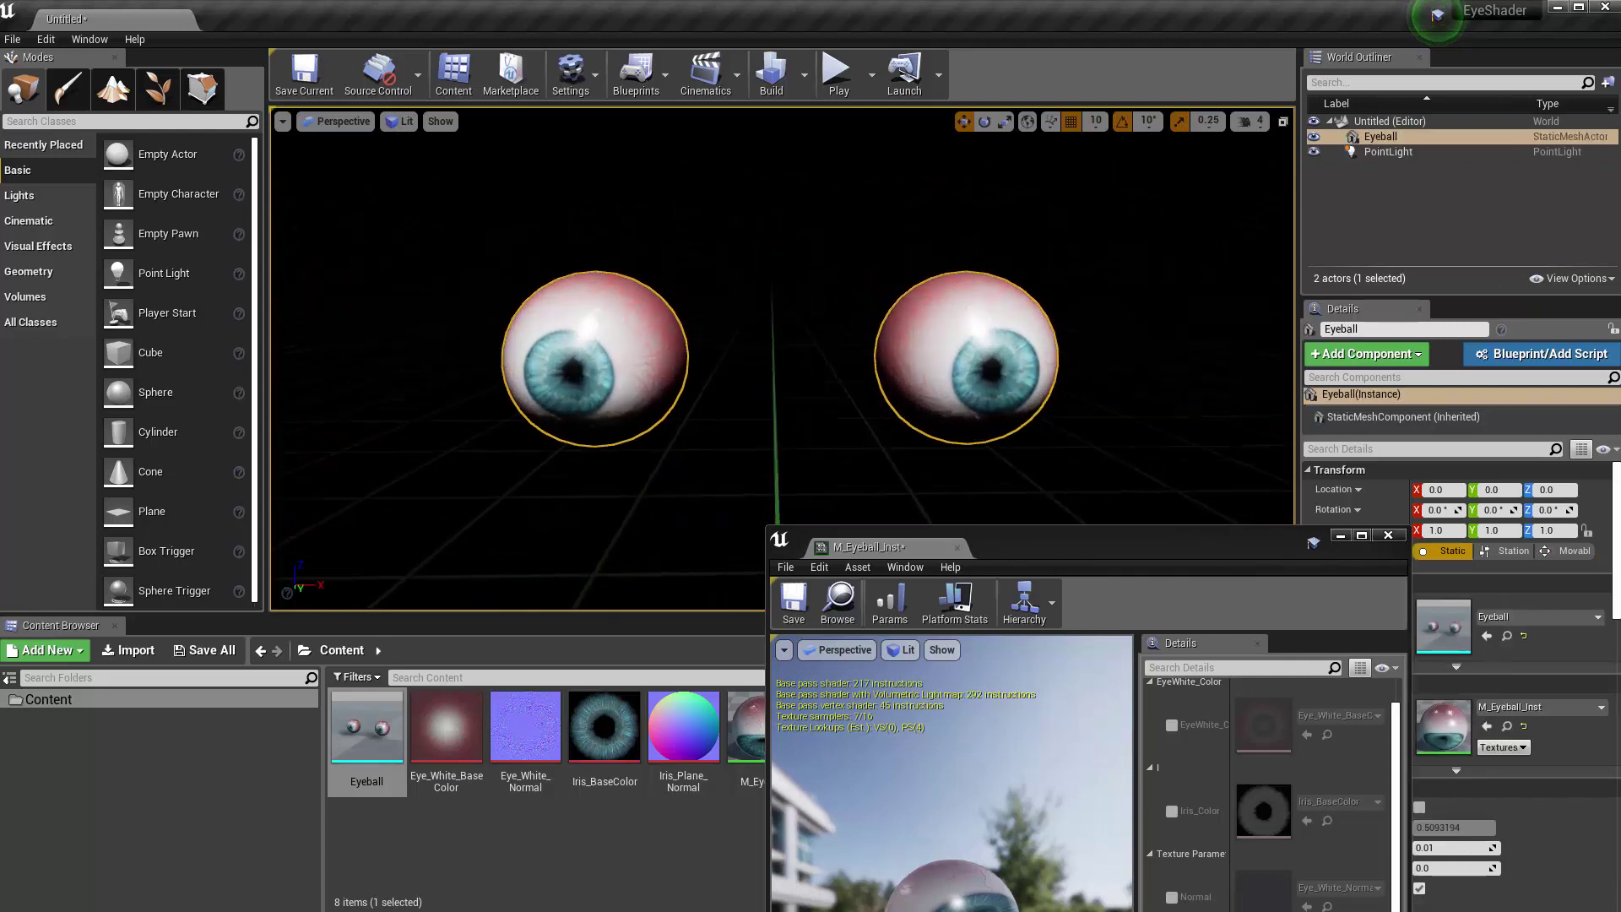
pyautogui.keyDown('alt'); pyautogui.moveTo(782, 359); pyautogui.dragTo(738, 498); pyautogui.keyUp('alt')
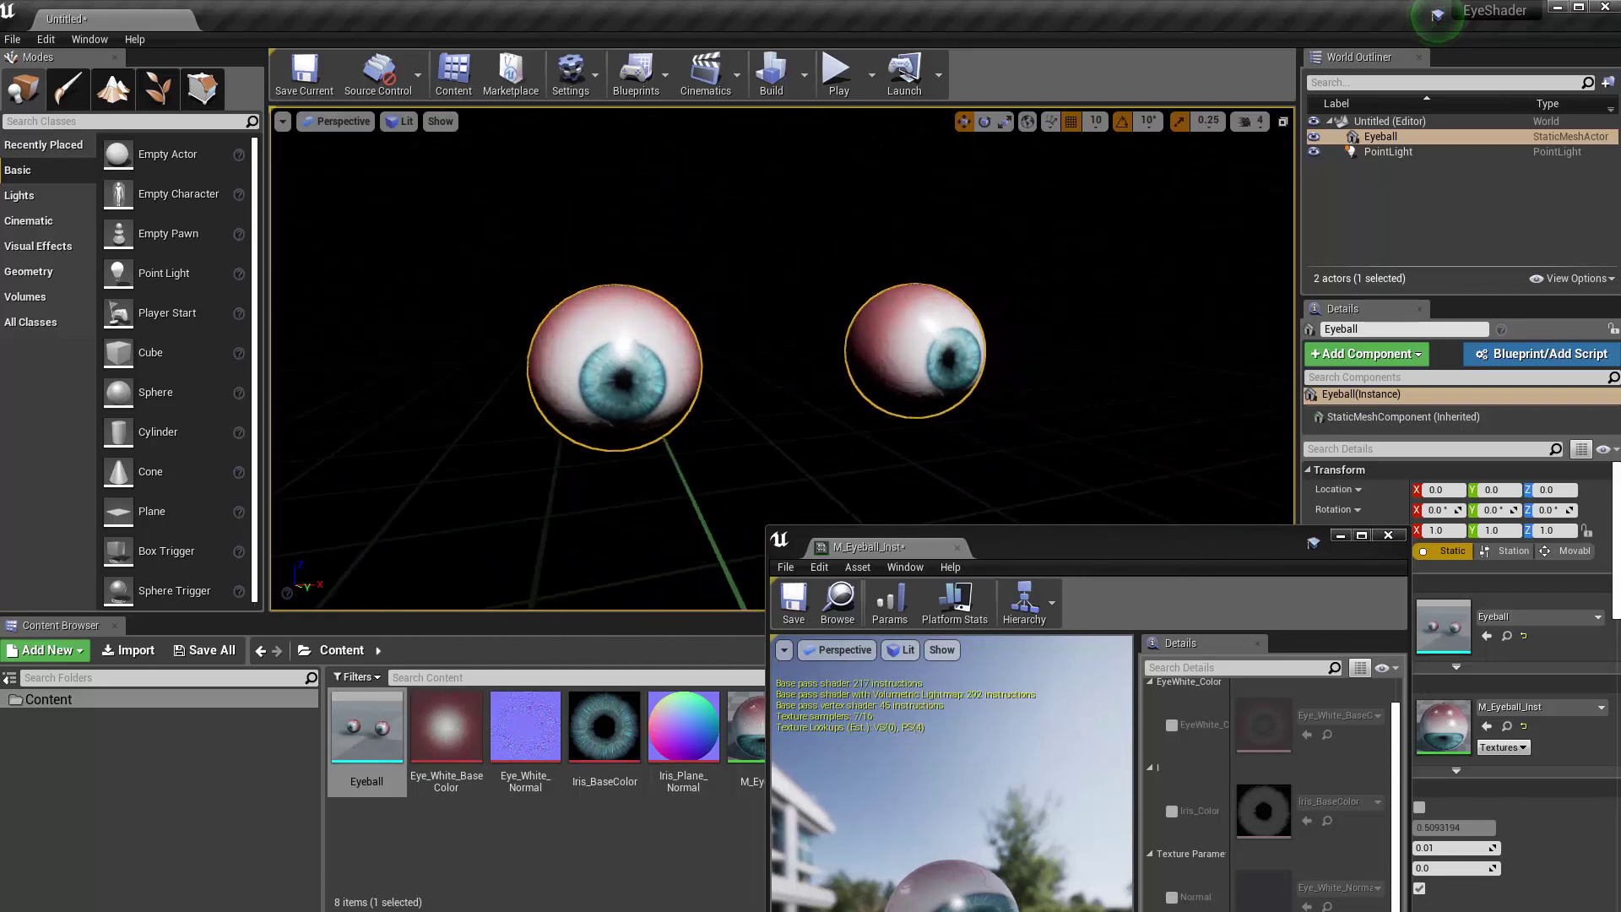
pyautogui.keyDown('alt'); pyautogui.moveTo(927, 465); pyautogui.dragTo(895, 447); pyautogui.keyUp('alt')
# Enable the Iris_Diameter parameter of M_Eyeball_Inst and set it to about 0.33
pyautogui.moveTo(1085, 549); pyautogui.dragTo(1209, 166)
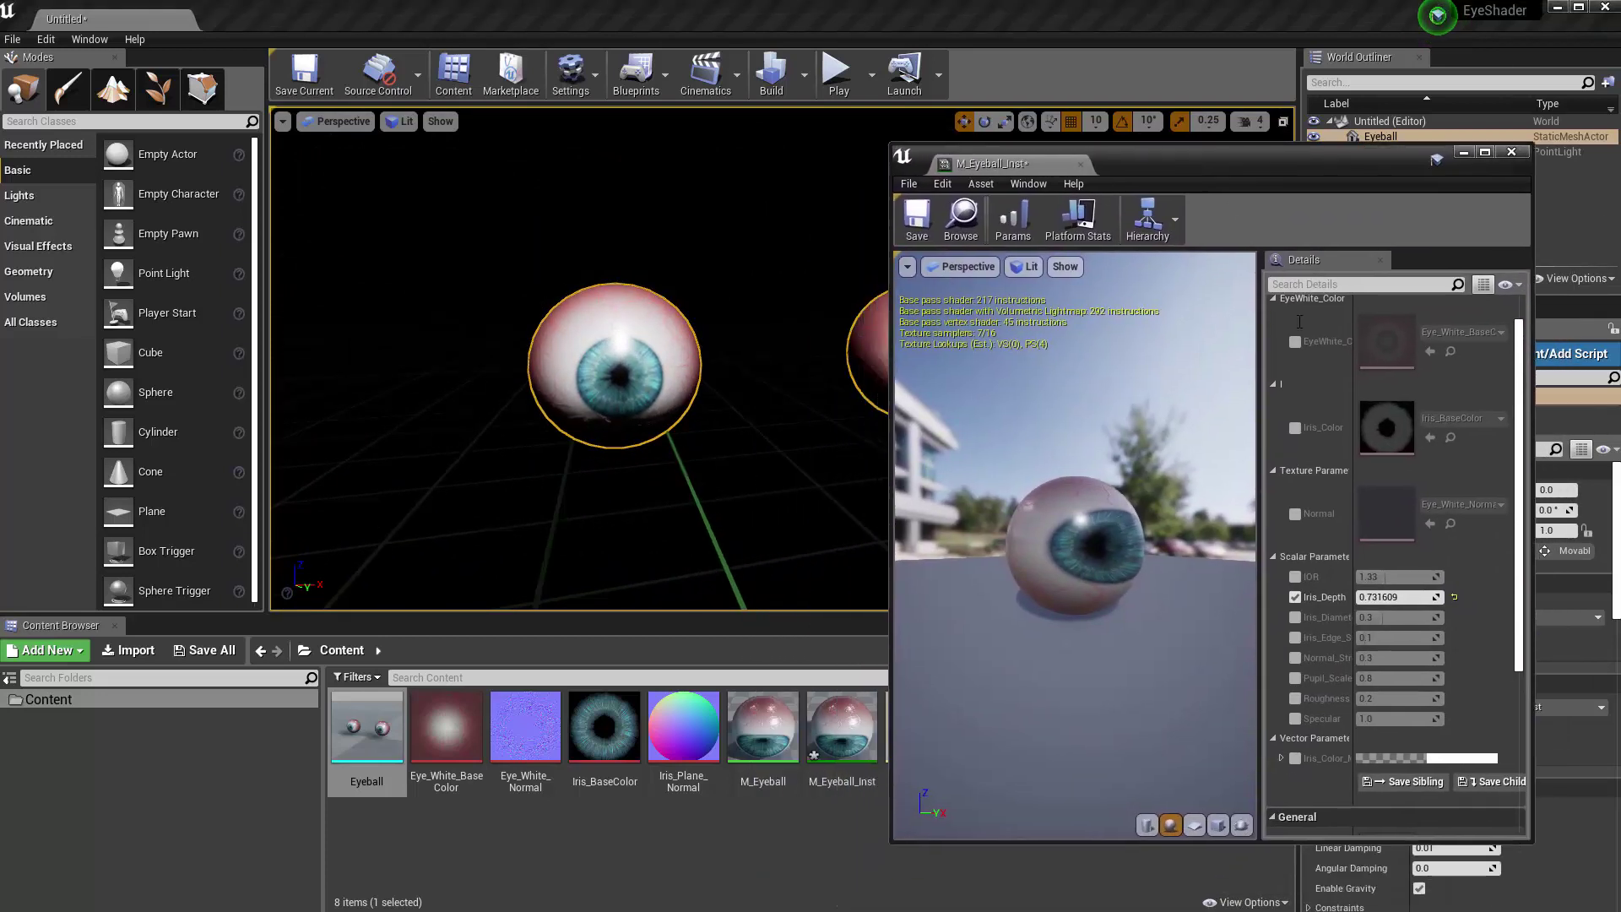
pyautogui.click(1296, 618)
pyautogui.moveTo(1259, 622); pyautogui.dragTo(1222, 622)
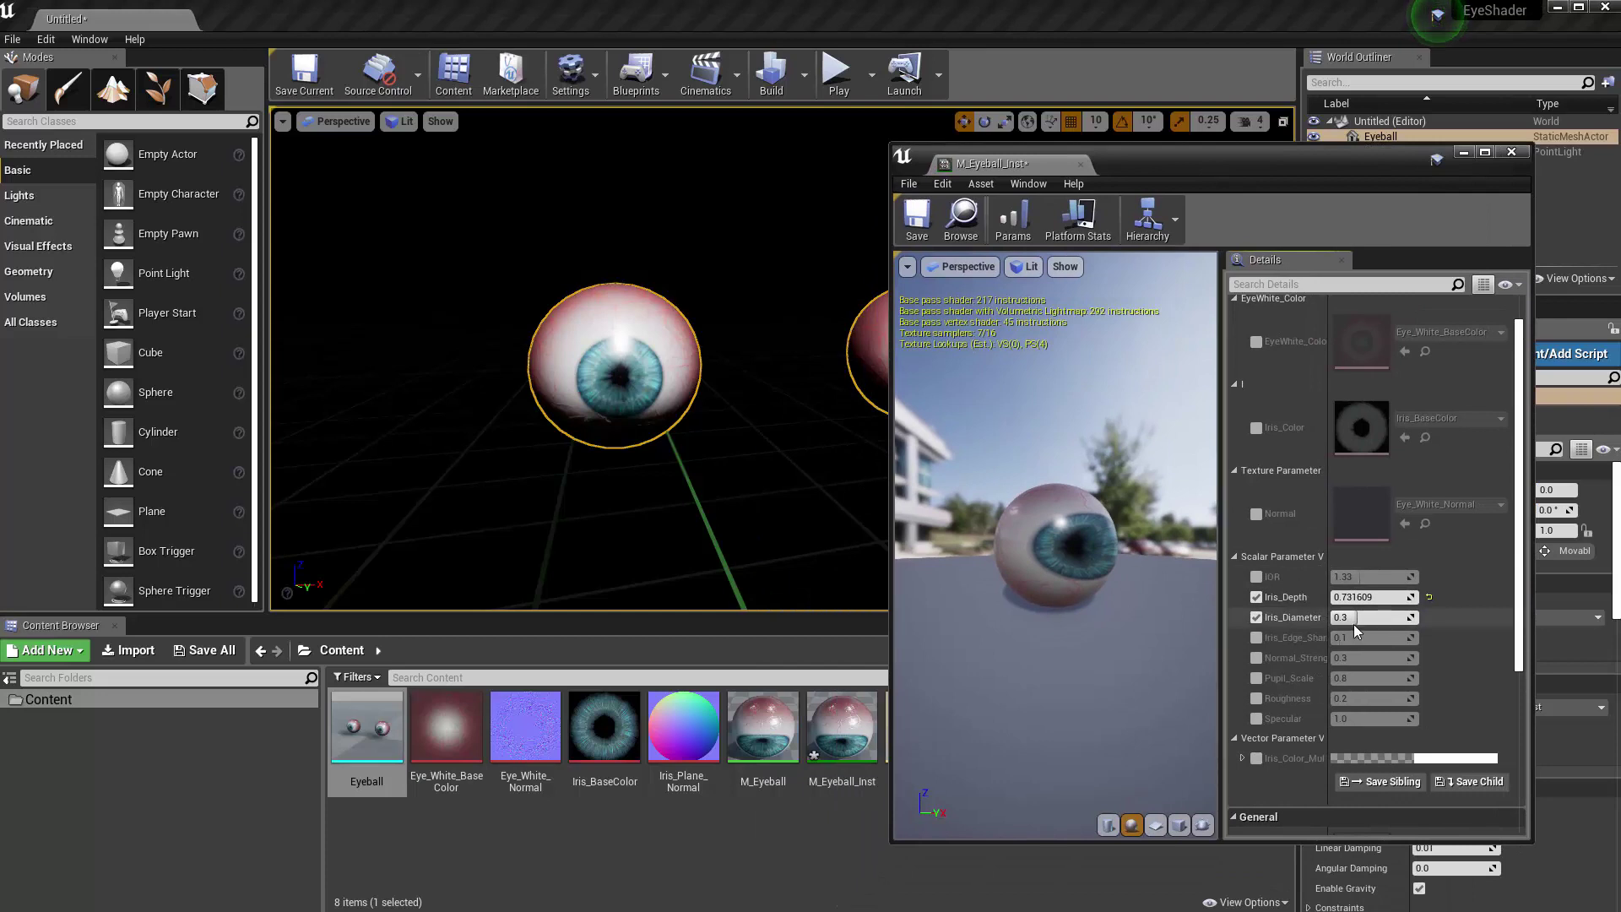
pyautogui.moveTo(1357, 617); pyautogui.dragTo(1359, 617)
pyautogui.keyDown('alt'); pyautogui.moveTo(743, 473); pyautogui.dragTo(802, 454); pyautogui.keyUp('alt')
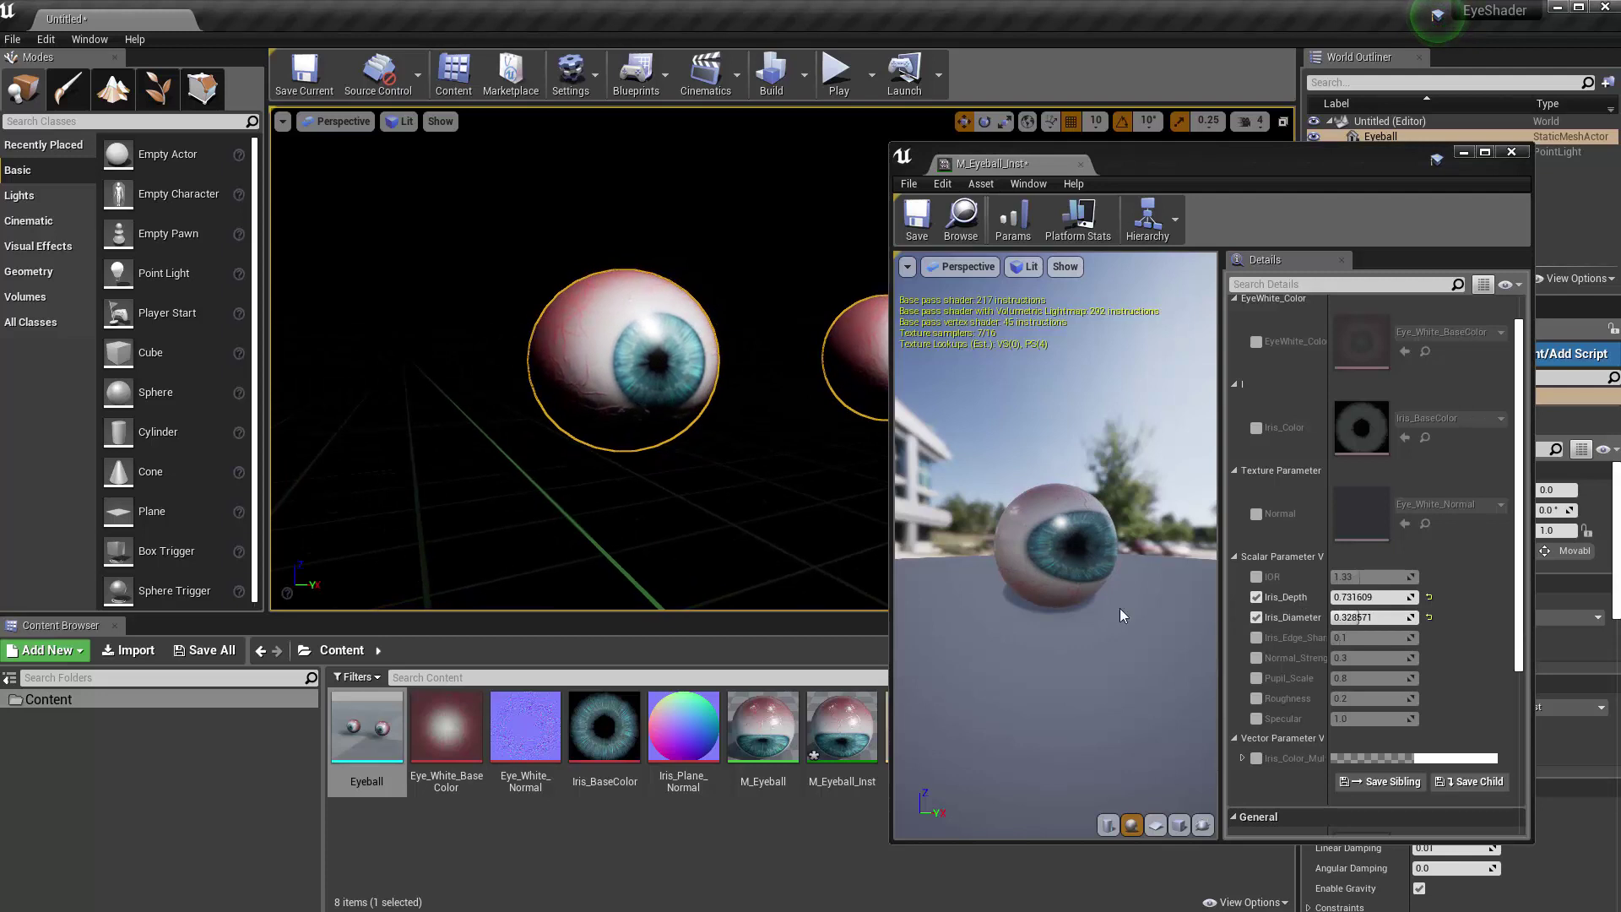
# Enable the Pupil_Scale parameter and set it to about 0.89 for the eyeballs in the level
pyautogui.click(1258, 681)
pyautogui.moveTo(1362, 681); pyautogui.dragTo(1373, 678)
pyautogui.keyDown('alt'); pyautogui.moveTo(625, 380); pyautogui.dragTo(711, 378); pyautogui.keyUp('alt')
pyautogui.moveTo(711, 379); pyautogui.dragTo(740, 379, button='middle')
# Set the Roughness parameter to about 0.076 and enable the normal strength parameter at 0.3
pyautogui.click(1257, 699)
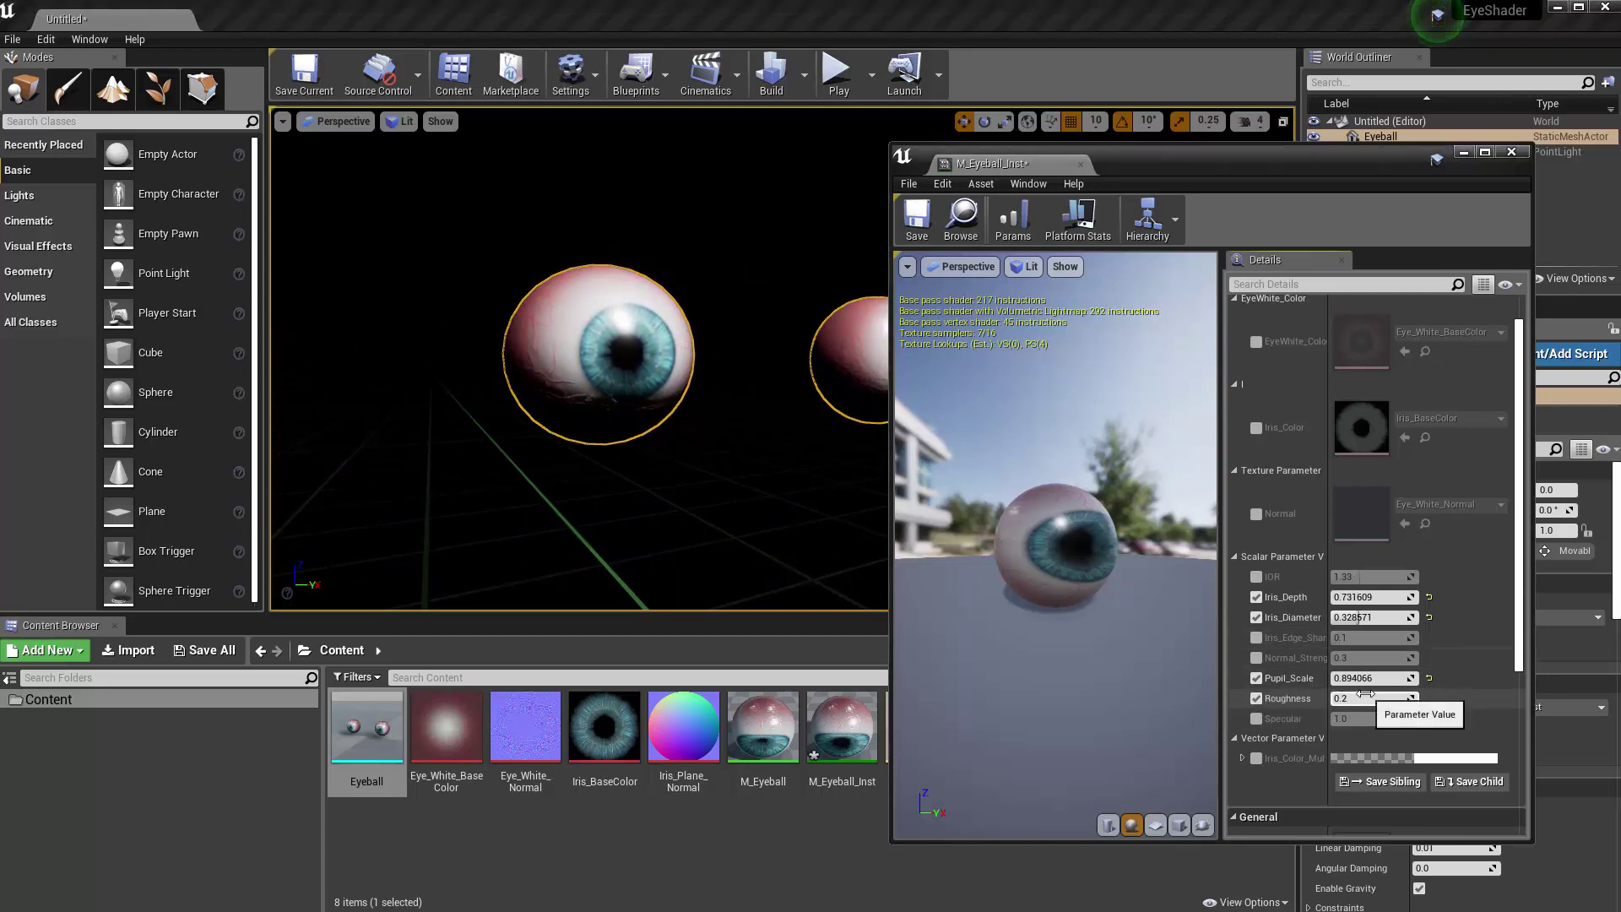
pyautogui.moveTo(1365, 699); pyautogui.dragTo(1356, 699)
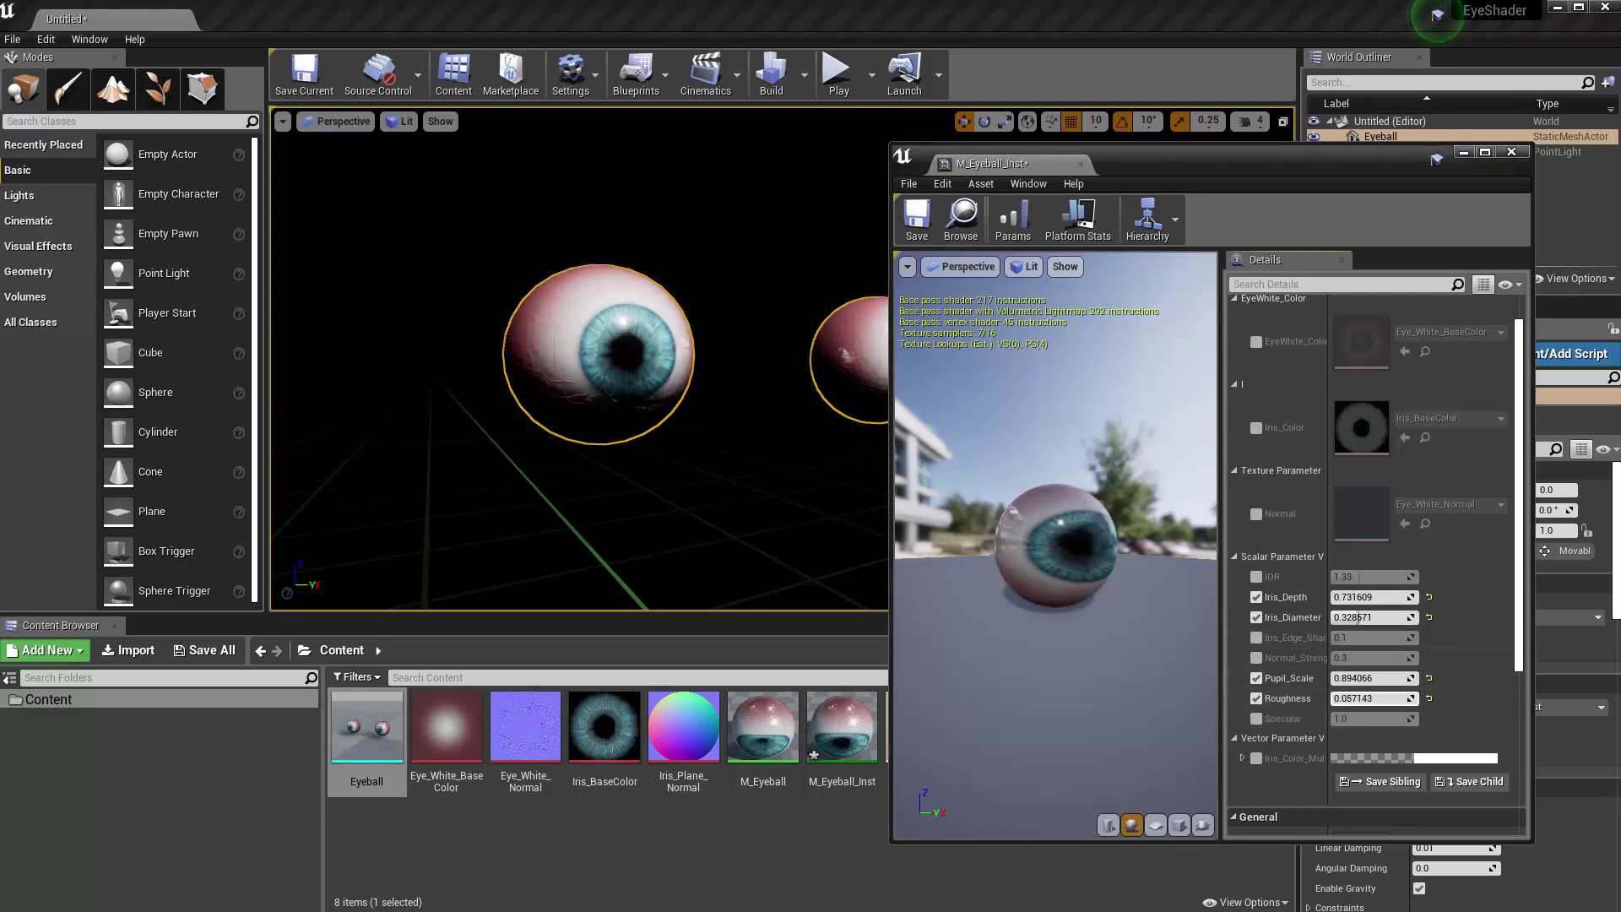
pyautogui.click(1256, 658)
pyautogui.moveTo(1368, 658); pyautogui.dragTo(1356, 658)
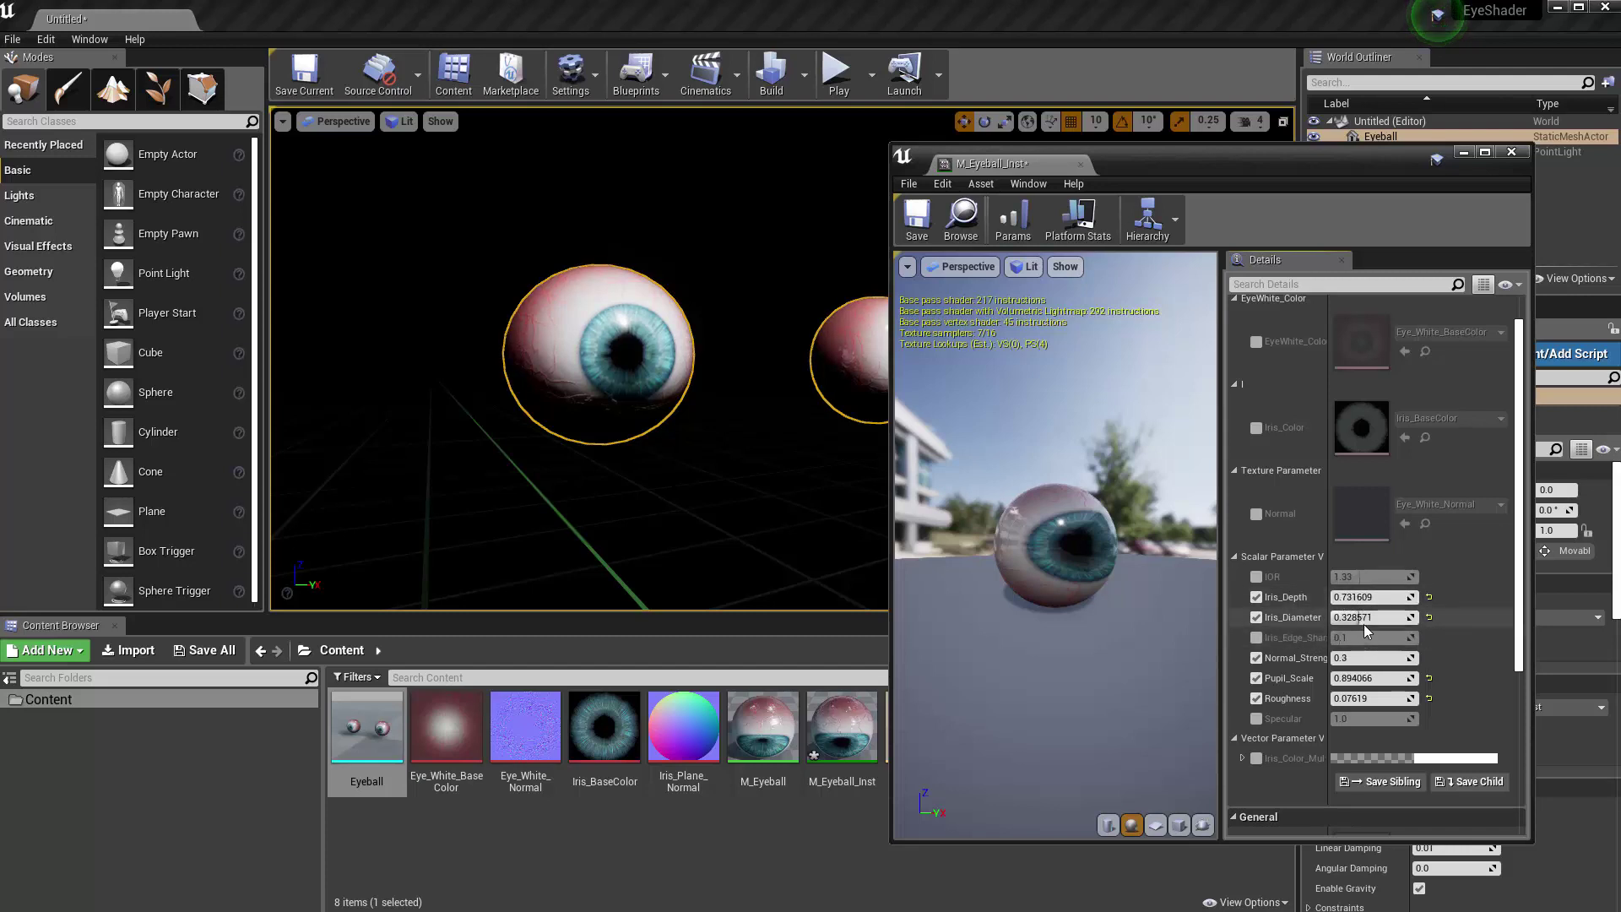
# Enable the IOR parameter, try values up to about 3.08 against the iris refraction, and settle it at about 1.14
pyautogui.click(1257, 577)
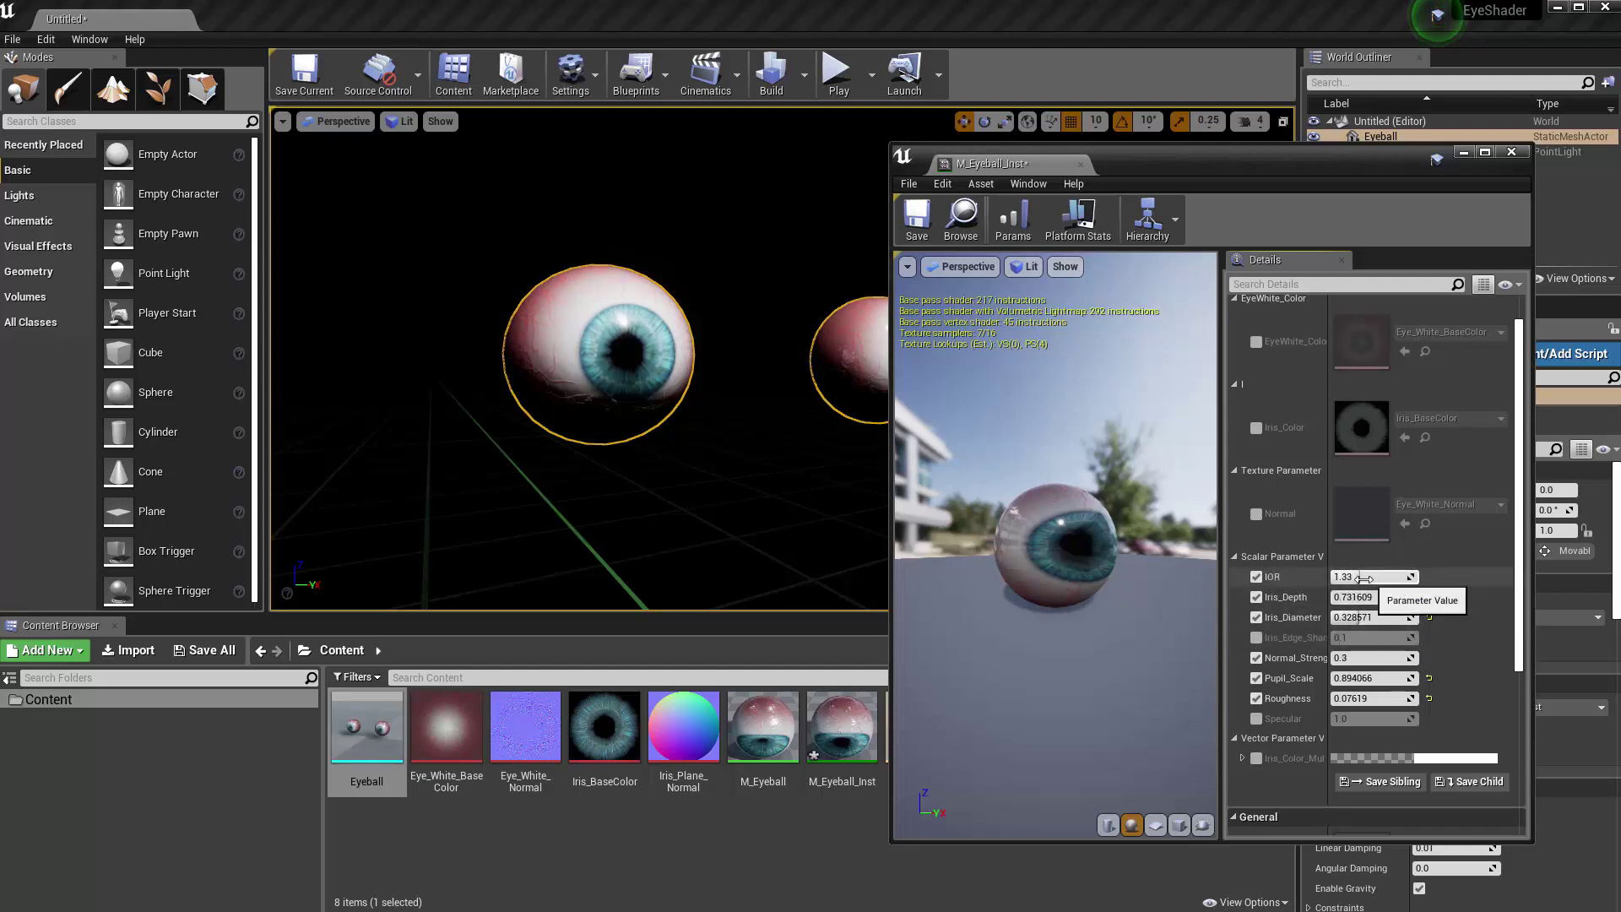
pyautogui.moveTo(1362, 577); pyautogui.dragTo(1335, 578)
pyautogui.click(1429, 577)
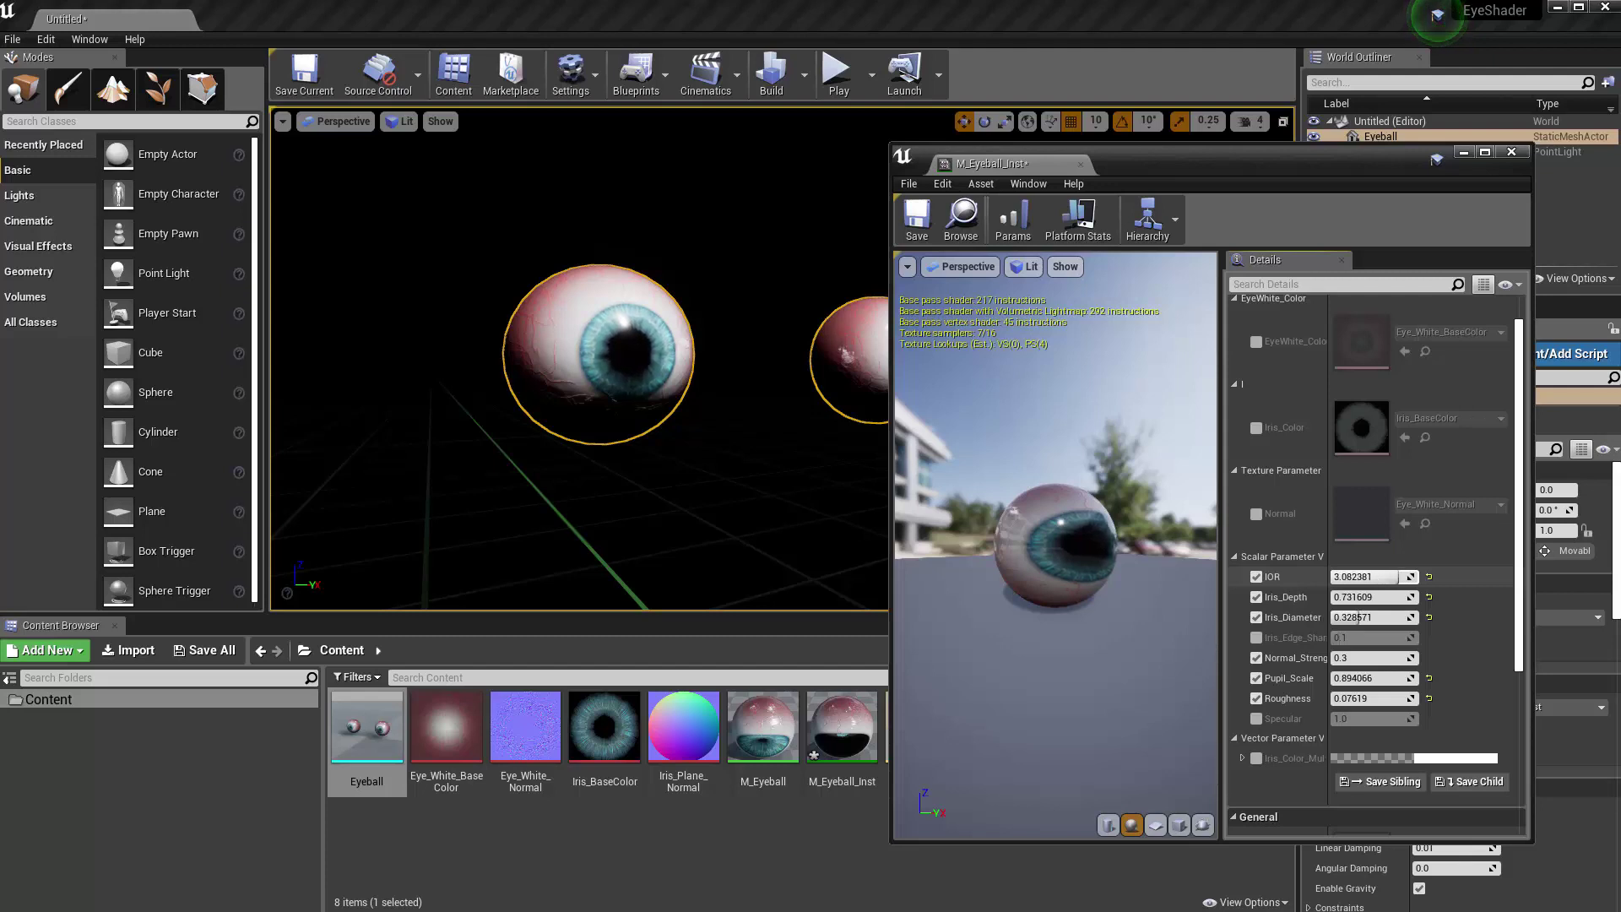
pyautogui.keyDown('alt'); pyautogui.moveTo(591, 363); pyautogui.dragTo(632, 305); pyautogui.keyUp('alt')
pyautogui.moveTo(1390, 575); pyautogui.dragTo(1383, 577)
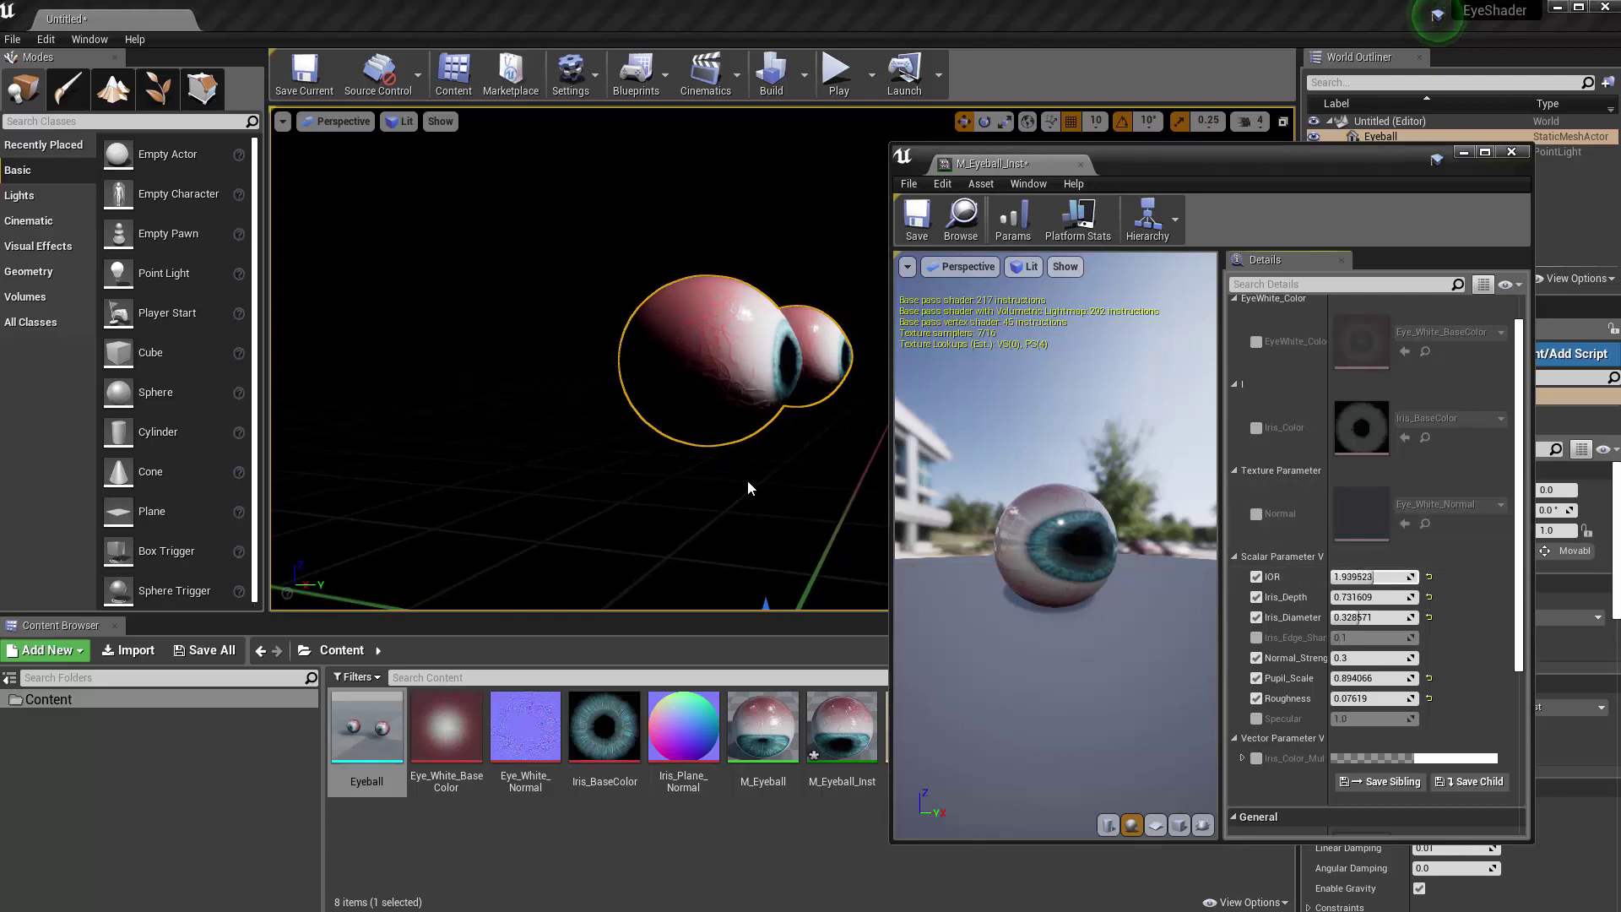
pyautogui.moveTo(750, 487)
pyautogui.keyDown('alt'); pyautogui.mouseDown()
pyautogui.moveTo(540, 477)
pyautogui.moveTo(414, 414)
pyautogui.moveTo(625, 494)
pyautogui.moveTo(608, 499)
pyautogui.moveTo(752, 475)
pyautogui.mouseUp(); pyautogui.keyUp('alt')
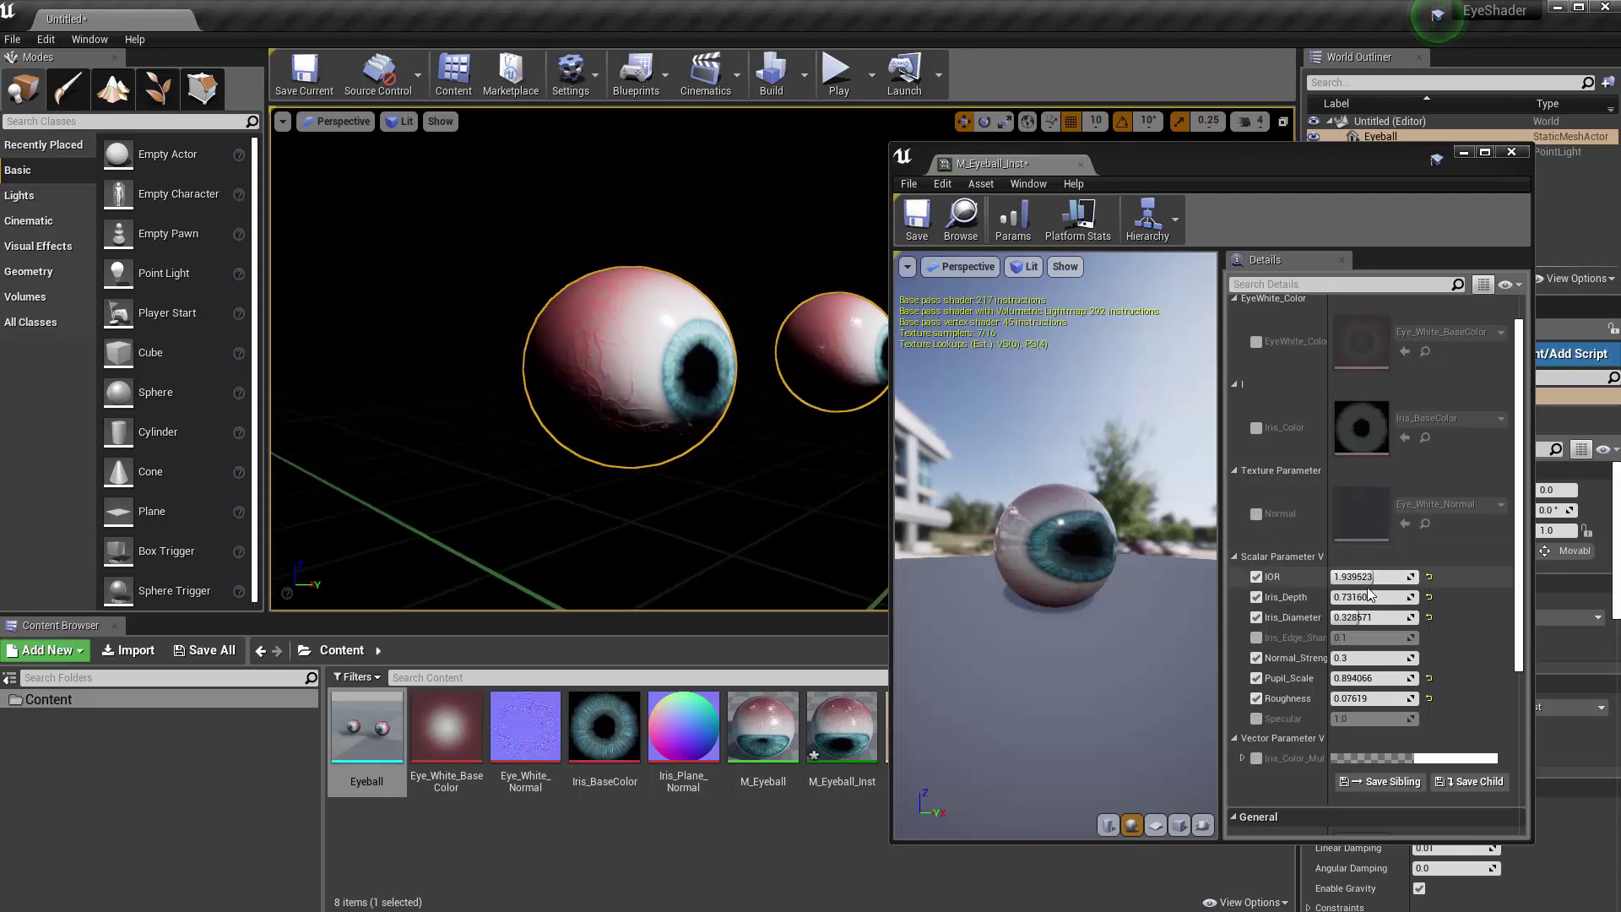
pyautogui.moveTo(1371, 579); pyautogui.dragTo(1365, 577)
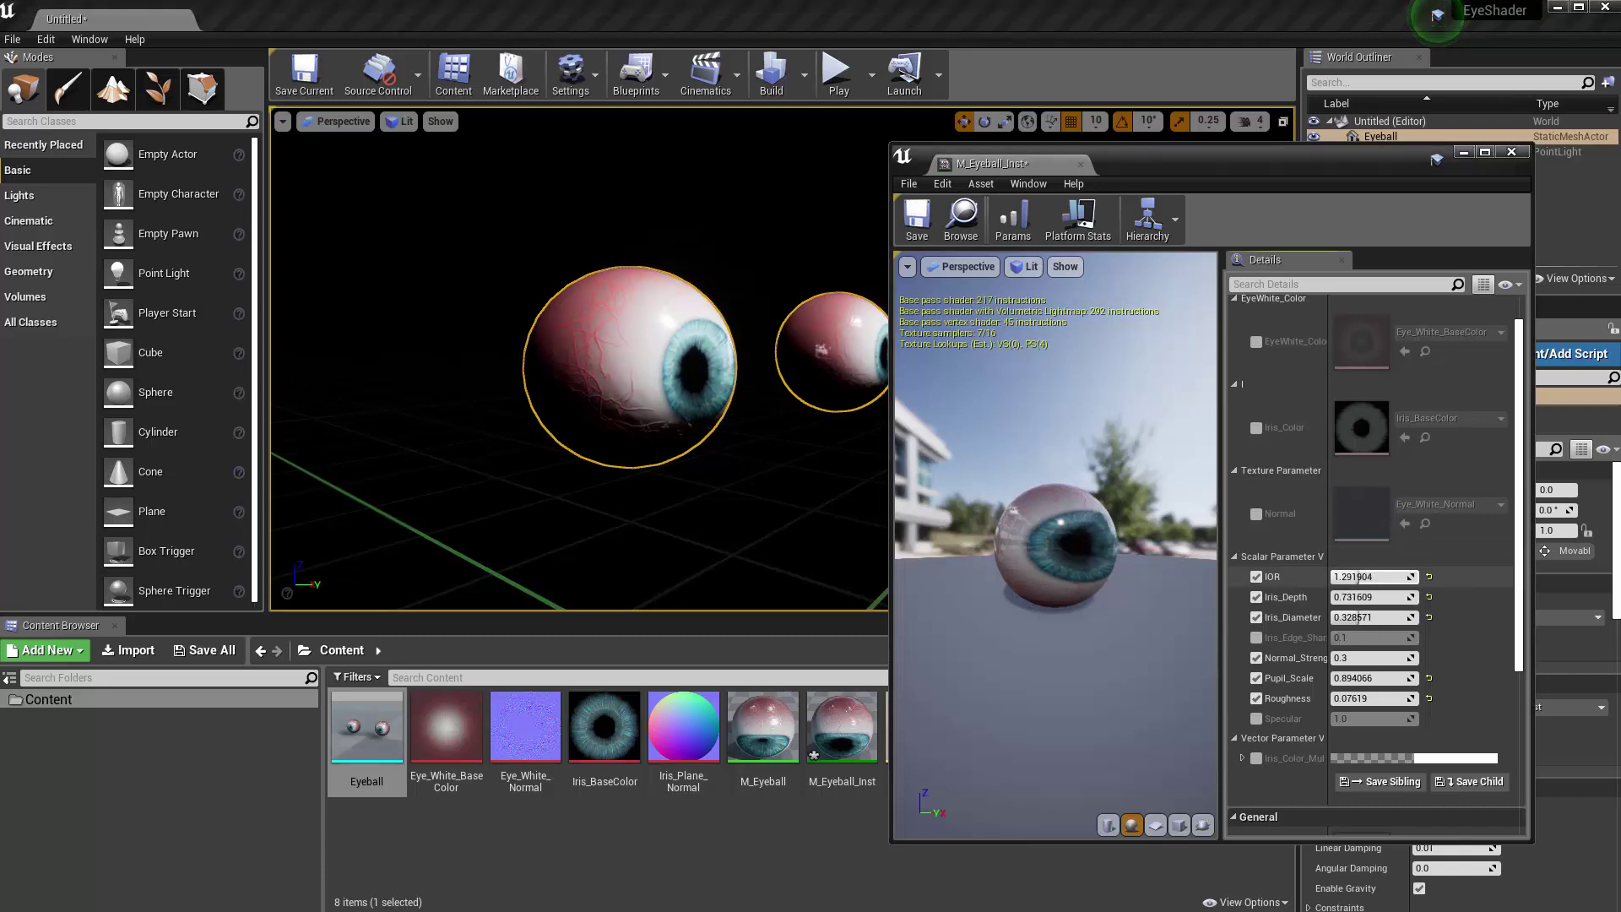
pyautogui.moveTo(743, 456); pyautogui.dragTo(728, 449, button='right')
pyautogui.keyDown('alt'); pyautogui.moveTo(728, 449); pyautogui.dragTo(722, 388); pyautogui.keyUp('alt')
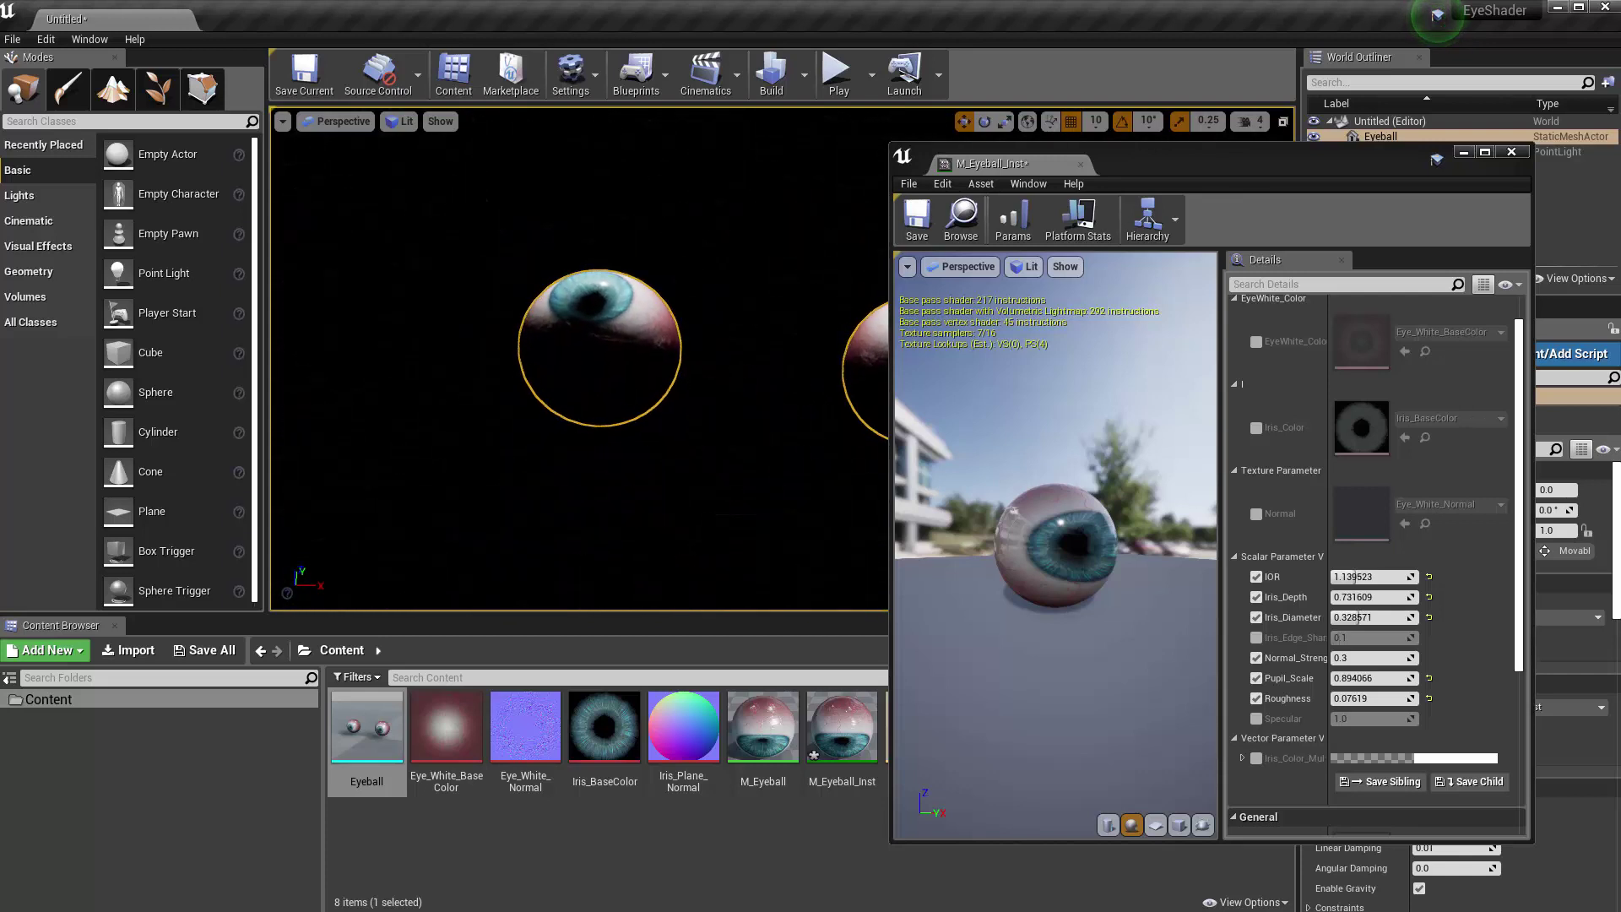
# Examine both eyeballs in the level from the front, below and the side, with and without the selection outline
pyautogui.moveTo(715, 443); pyautogui.dragTo(709, 492, button='right')
pyautogui.click(672, 314)
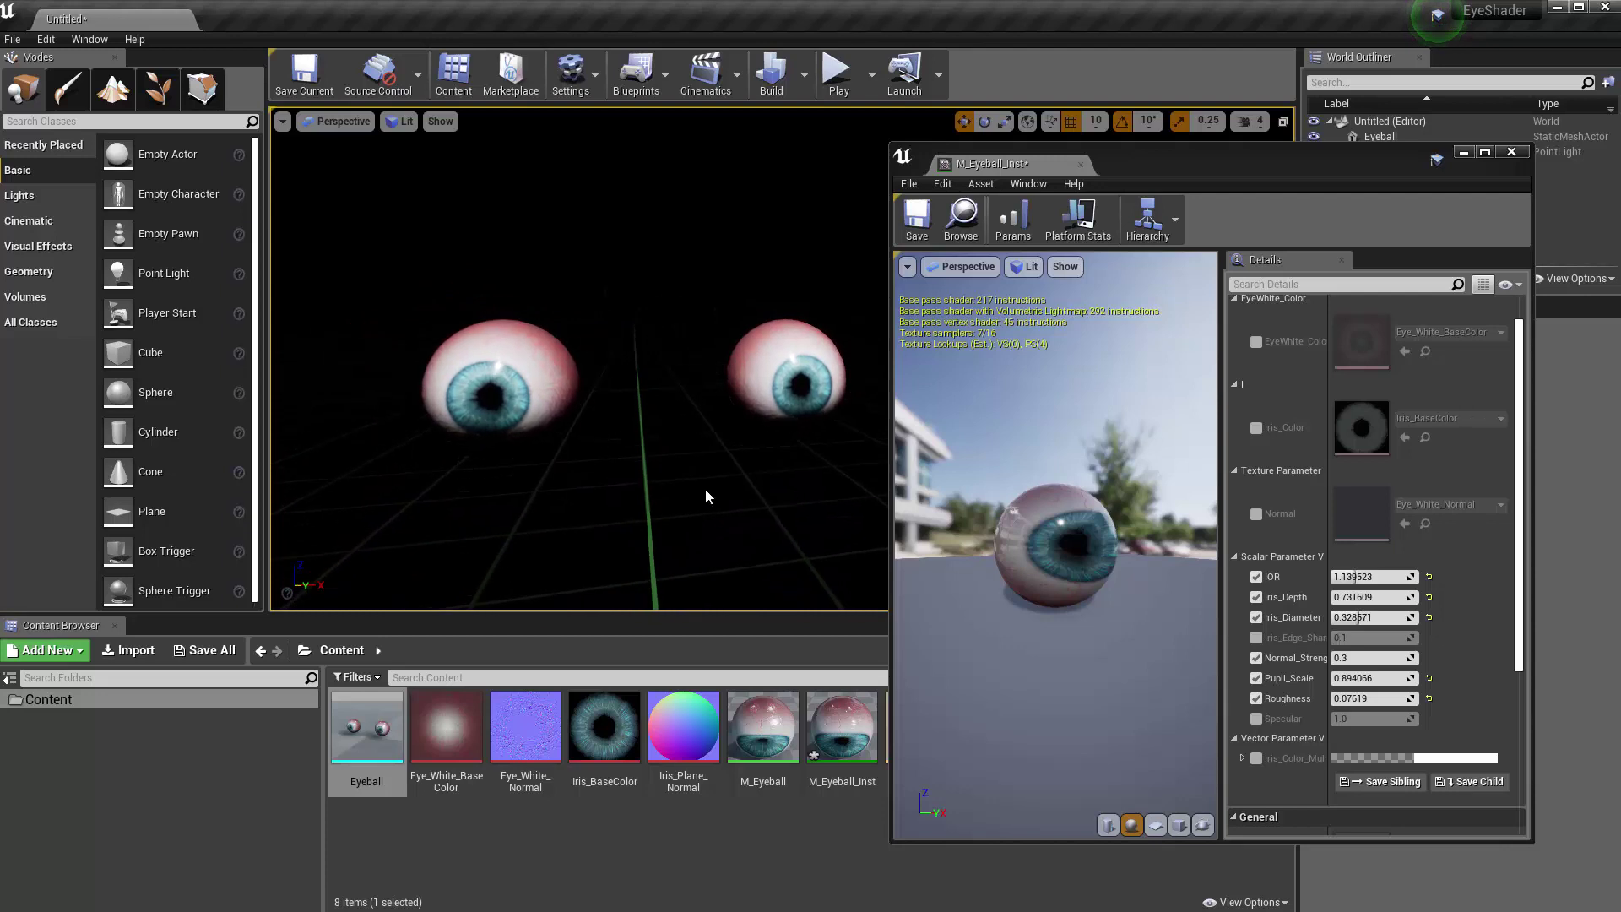
pyautogui.click(781, 407)
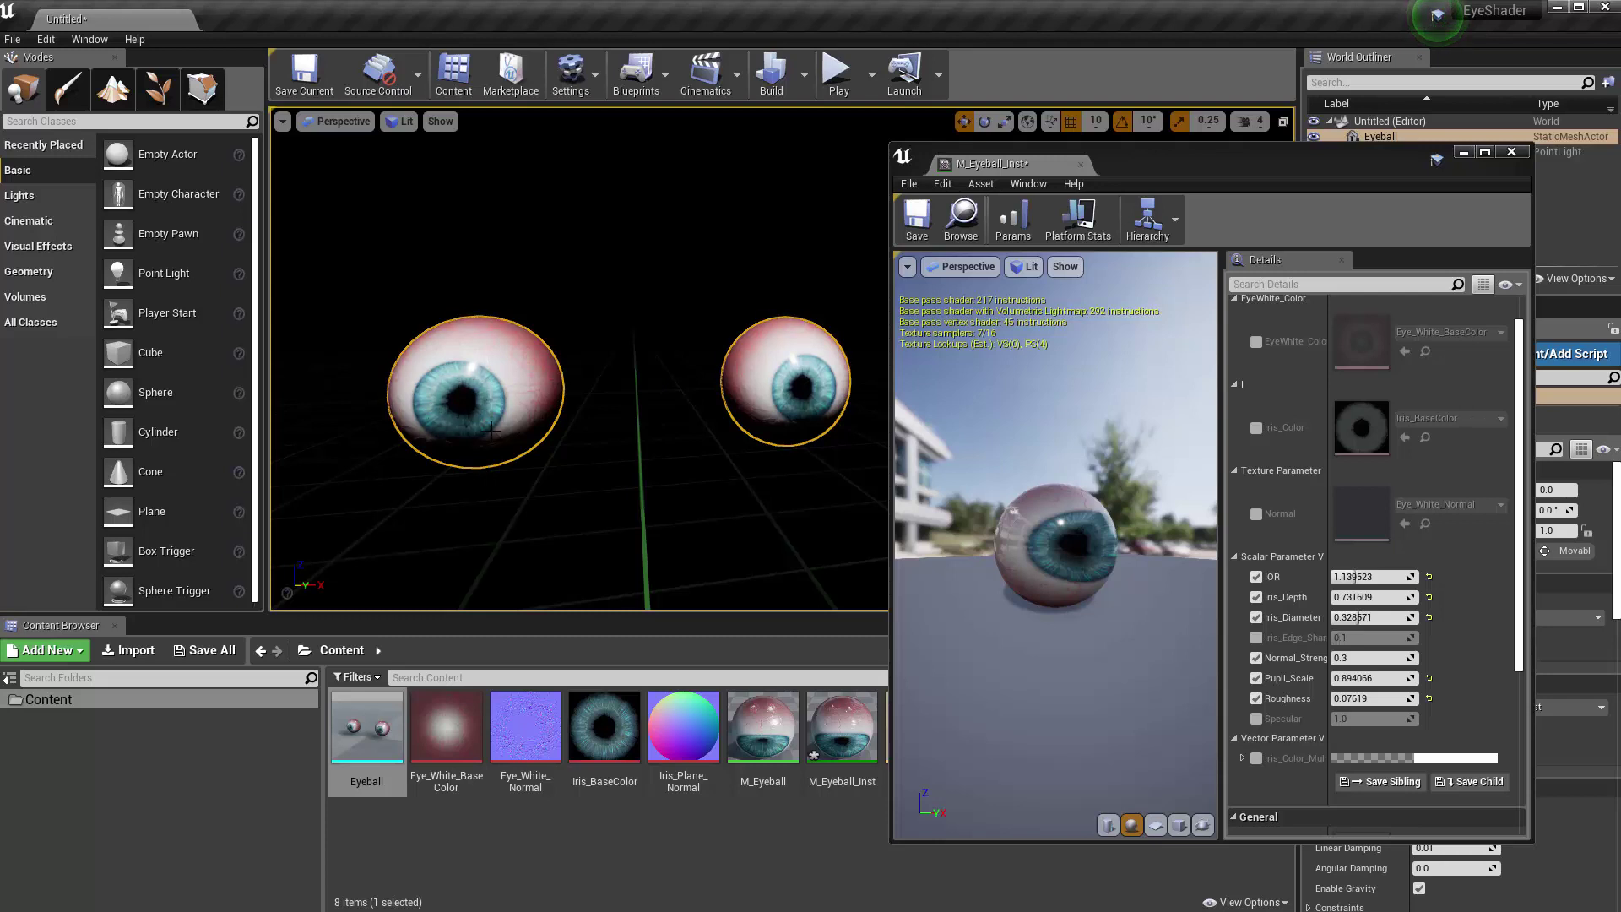
pyautogui.keyDown('alt'); pyautogui.moveTo(652, 459); pyautogui.dragTo(659, 380); pyautogui.keyUp('alt')
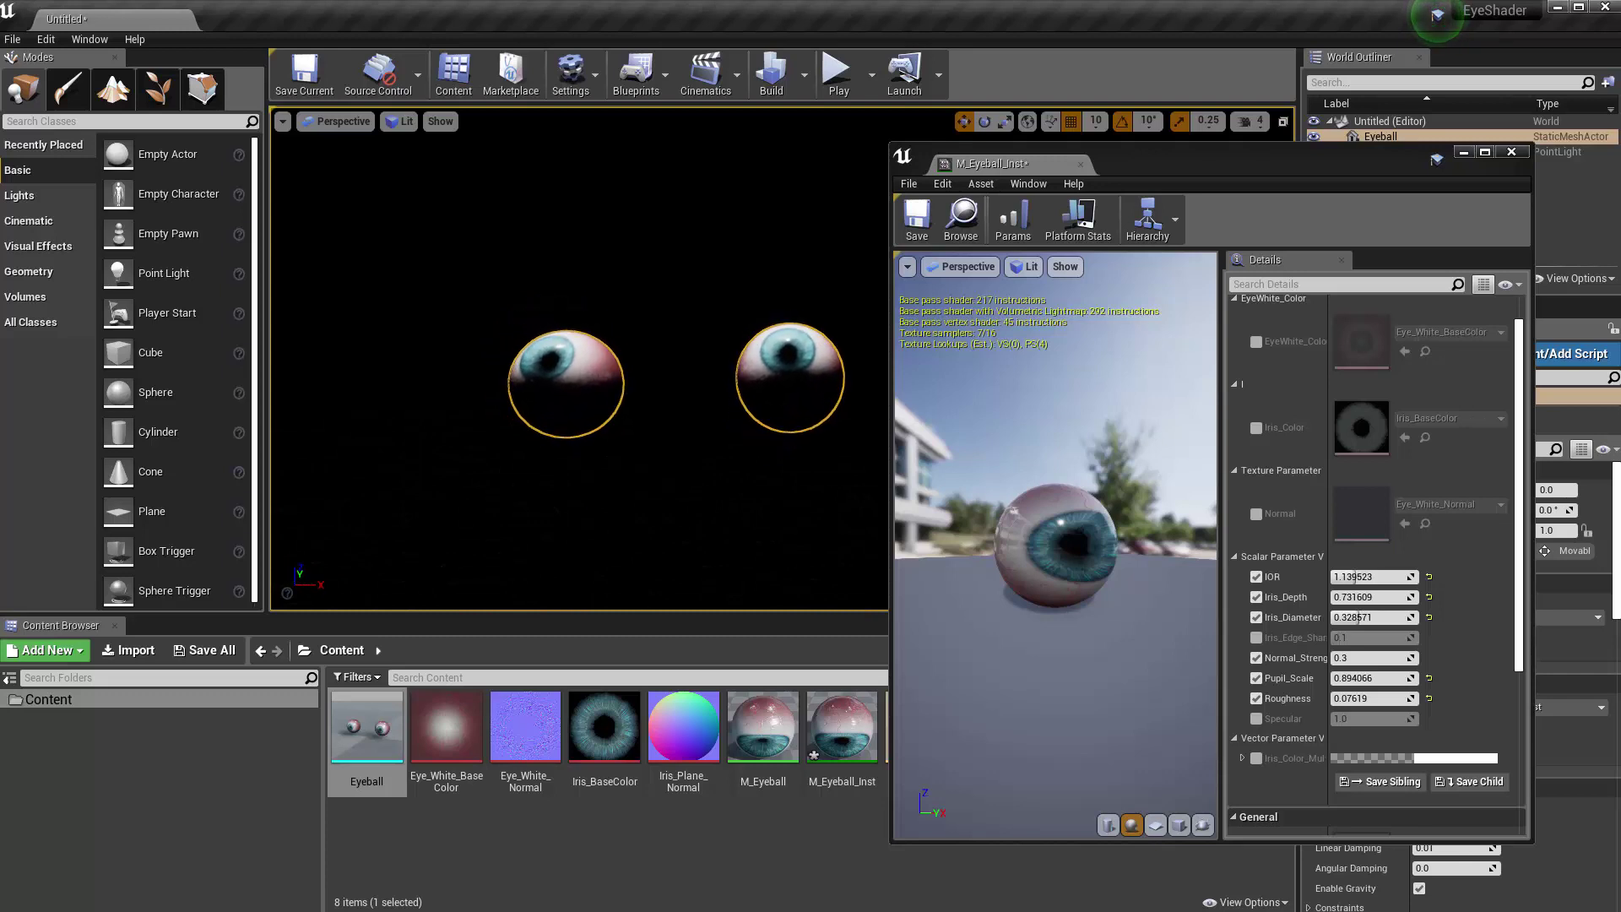
pyautogui.keyDown('alt'); pyautogui.moveTo(659, 380); pyautogui.dragTo(798, 376); pyautogui.keyUp('alt')
pyautogui.keyDown('alt'); pyautogui.moveTo(693, 406); pyautogui.dragTo(777, 362); pyautogui.keyUp('alt')
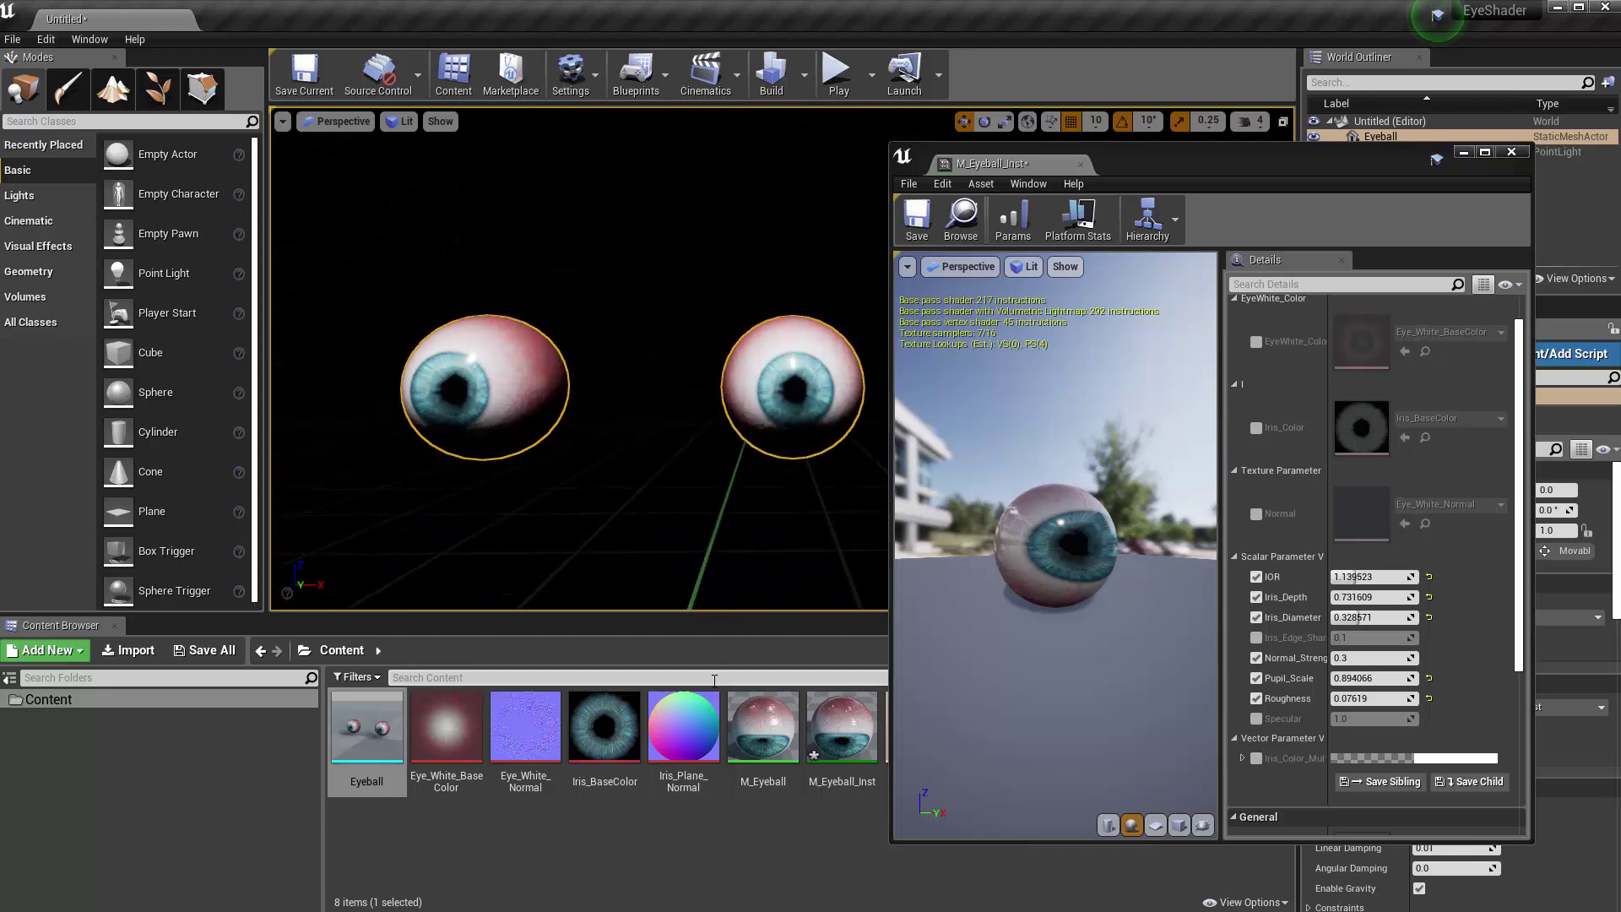
# Save the M_Eyeball_Inst asset and expand the color channels of its iris color multiplier parameter
pyautogui.click(842, 733)
pyautogui.hotkey('ctrl', 's')
pyautogui.scroll(-5, 1356, 694)
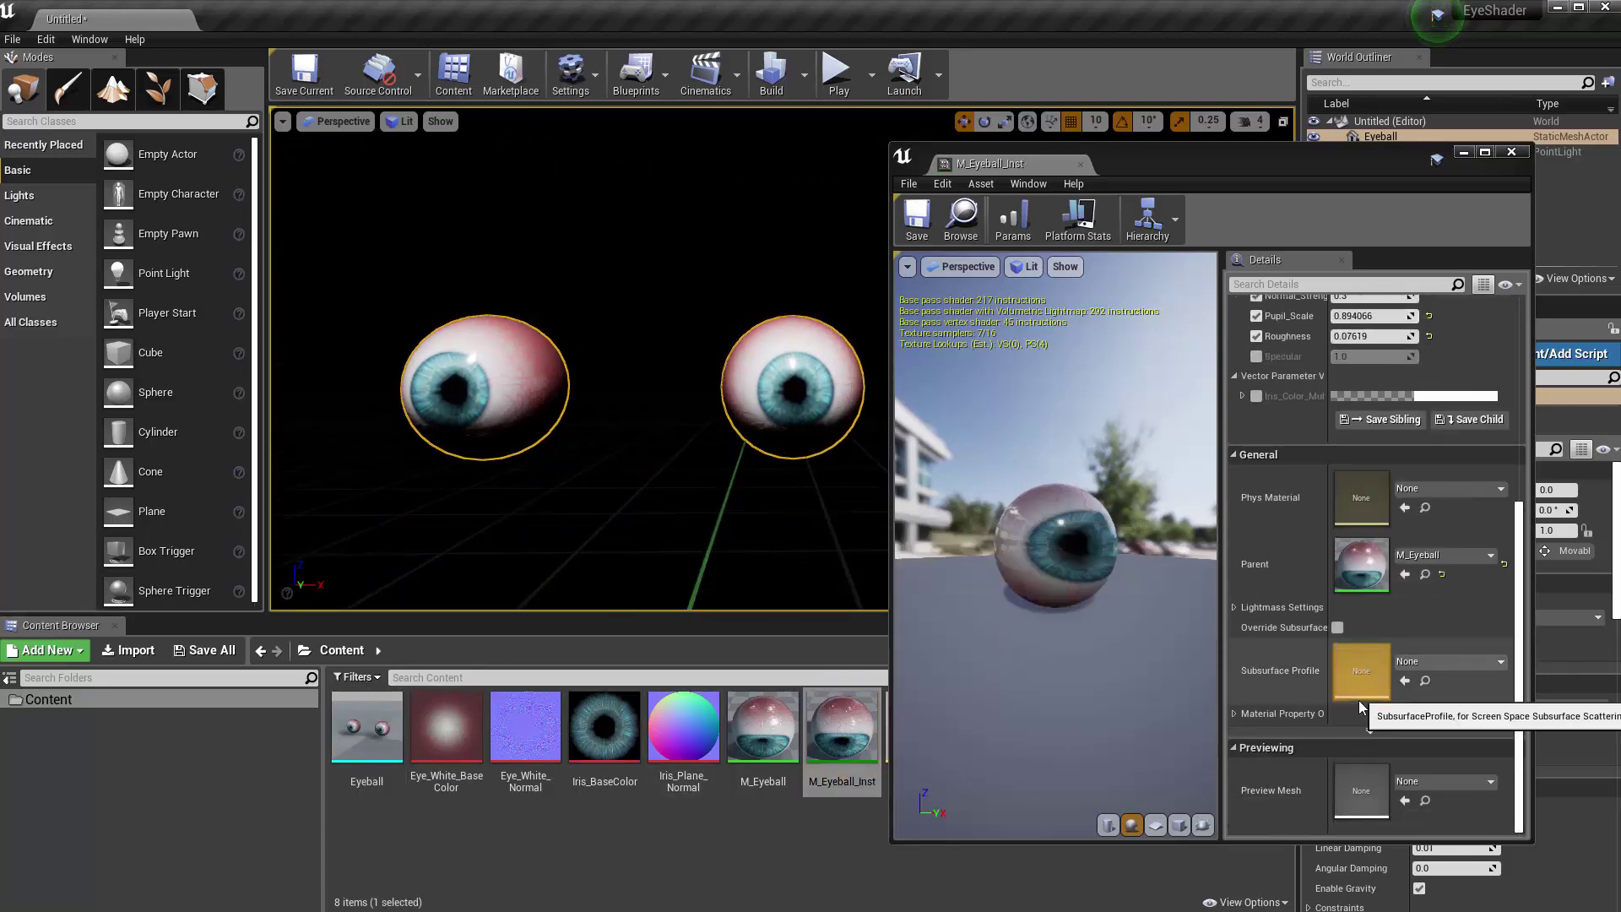
pyautogui.scroll(4, 1367, 643)
pyautogui.click(1243, 503)
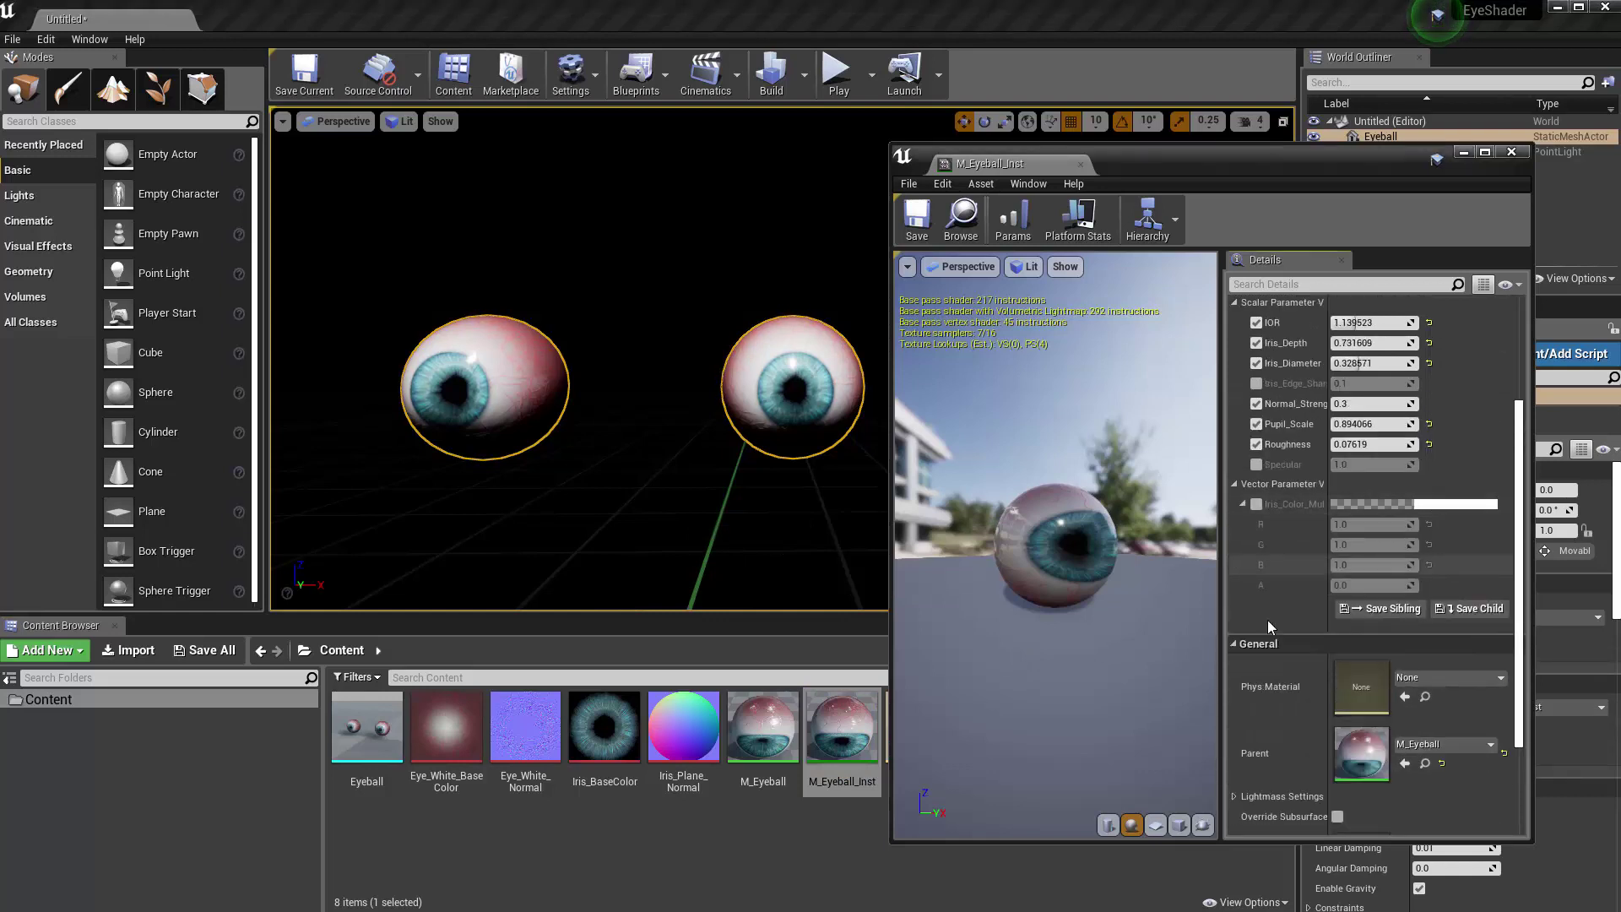
# Enable the iris color multiplier parameter and set its color to light blue, about R 0.27, G 0.65, B 1.0
pyautogui.click(1256, 504)
pyautogui.click(1431, 504)
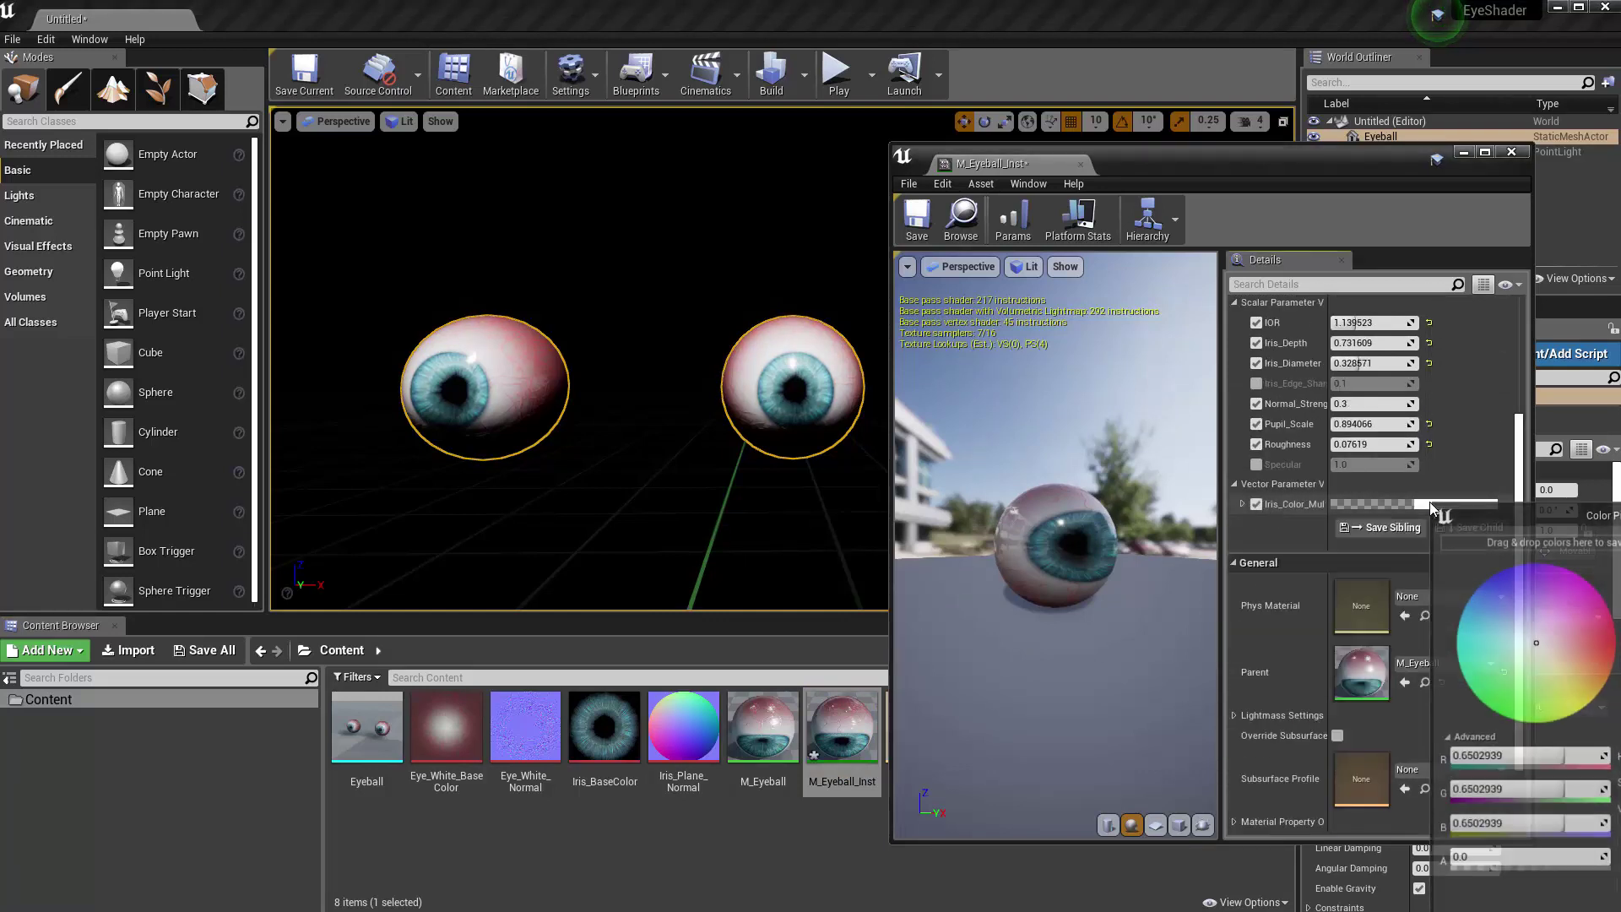
pyautogui.moveTo(1528, 505); pyautogui.dragTo(1155, 425)
pyautogui.moveTo(1165, 560); pyautogui.dragTo(1113, 536)
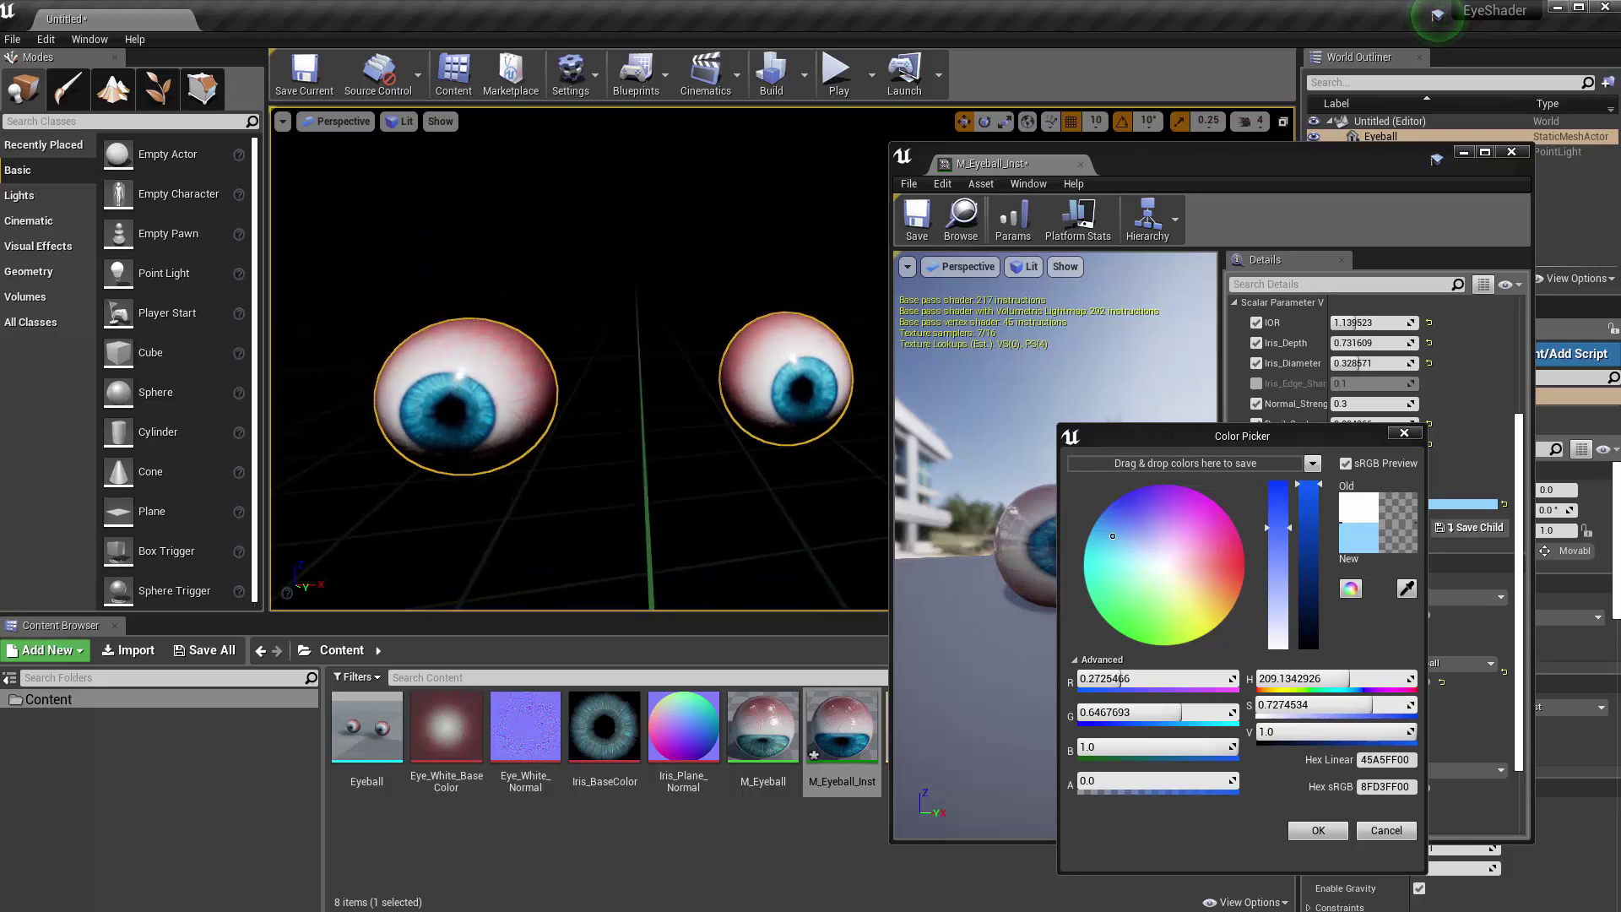
# Close the M_Eyeball_Inst editor and open the parent material M_Eyeball
pyautogui.click(1272, 149)
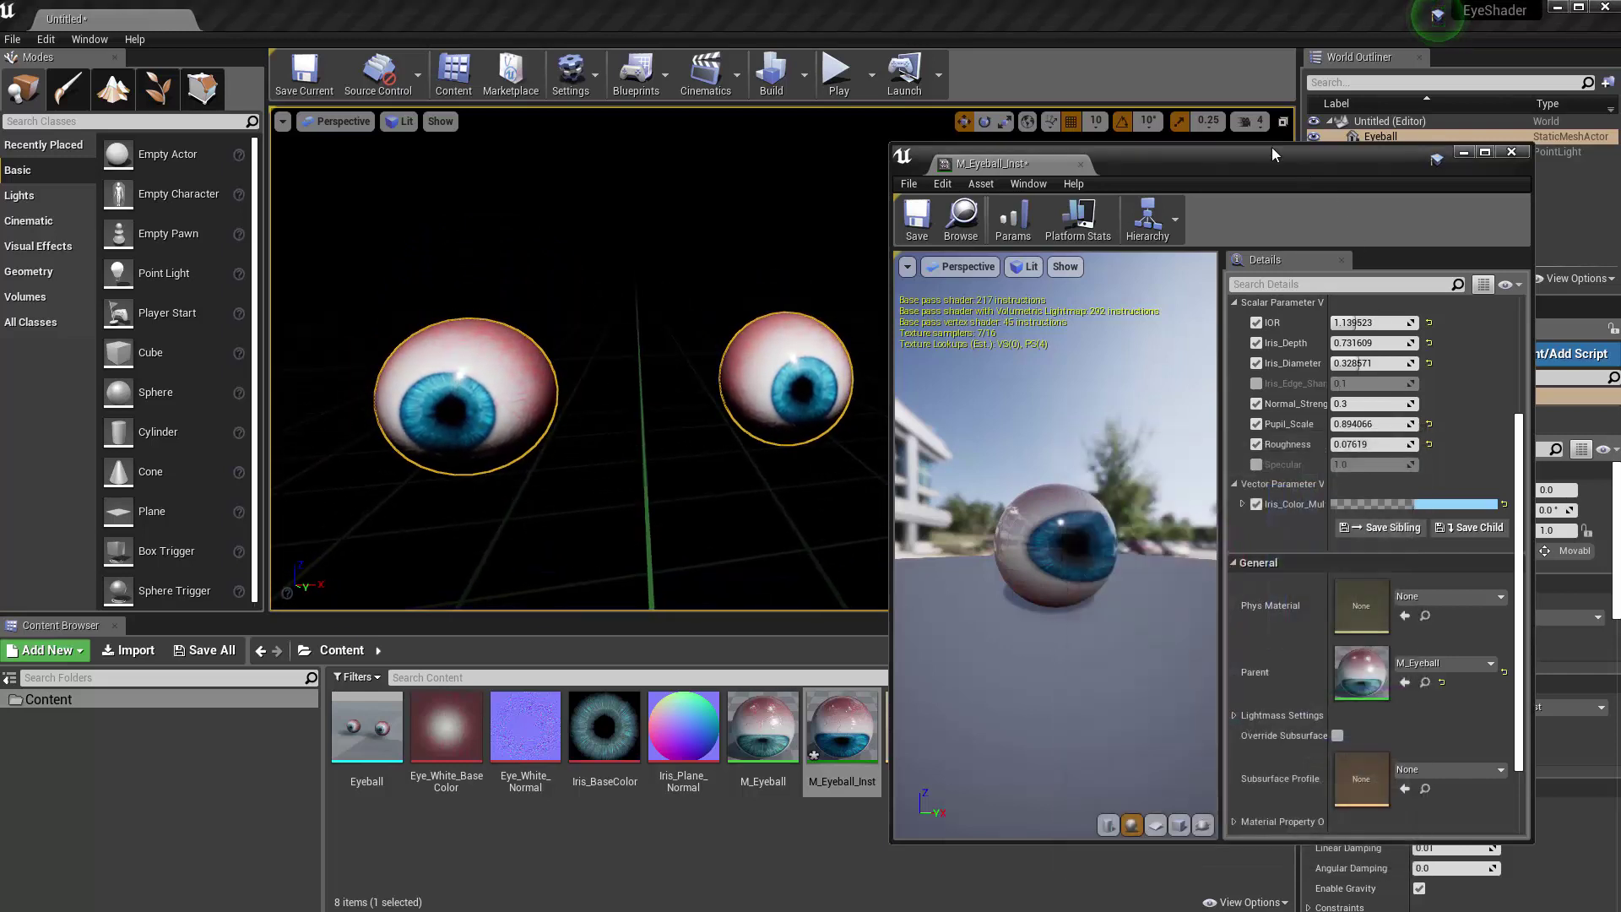
pyautogui.moveTo(1272, 149); pyautogui.dragTo(858, 138)
pyautogui.click(1097, 142)
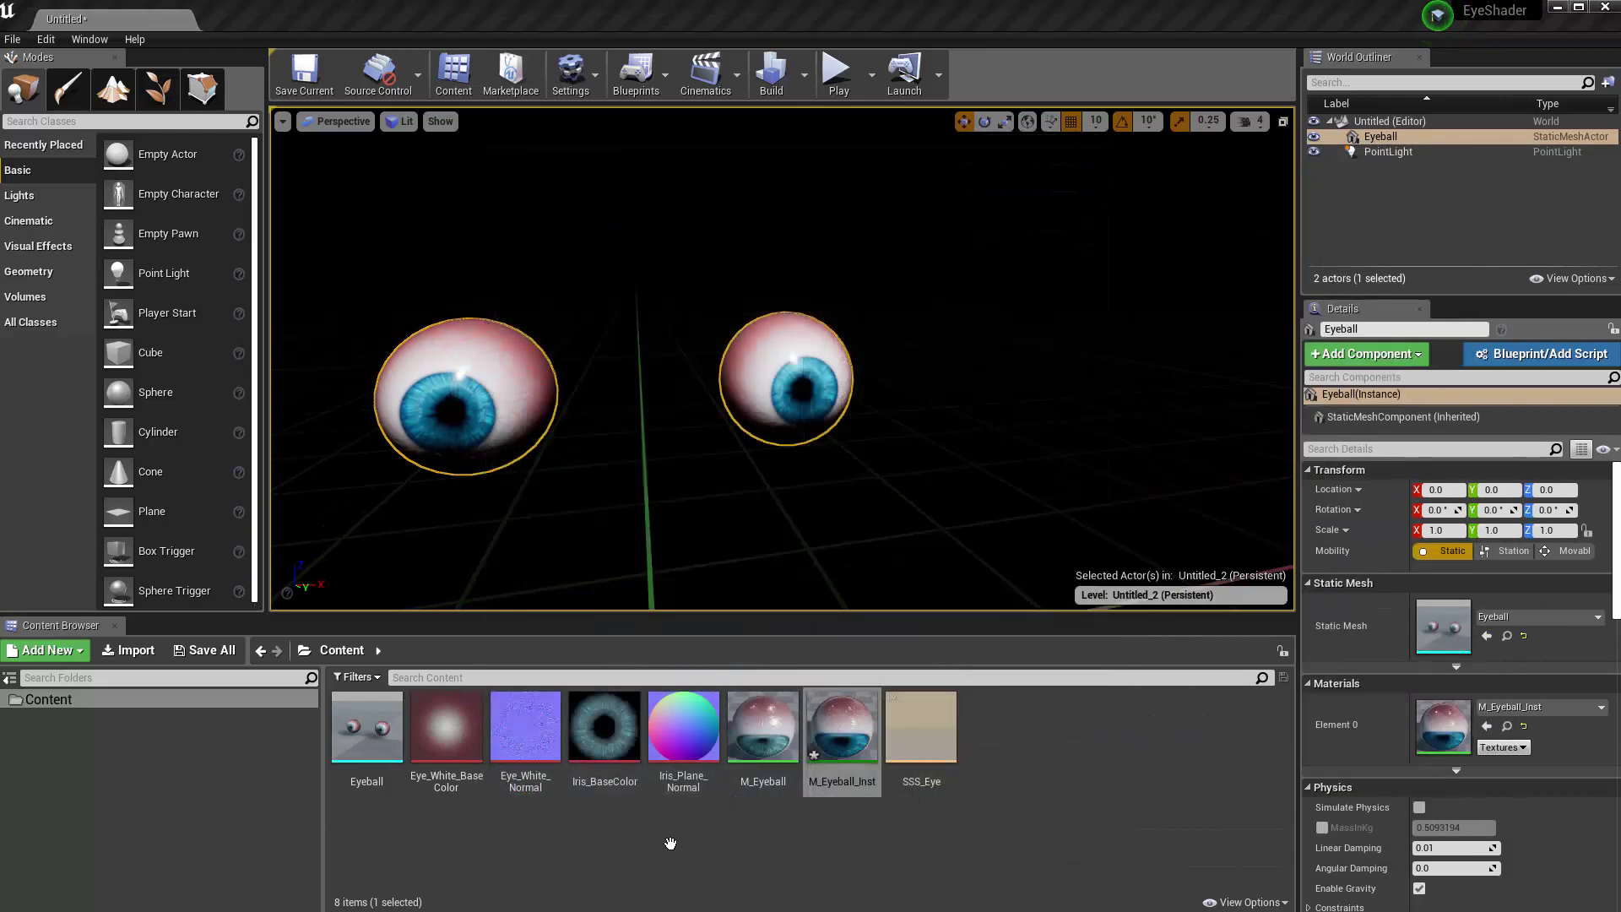
pyautogui.click(811, 743)
pyautogui.doubleClick(765, 736)
# Select the connected Dot, Multiply and Lerp(0.3,1) nodes below Iris_Depth and shift them slightly to the right in the graph
pyautogui.scroll(-6, 647, 478)
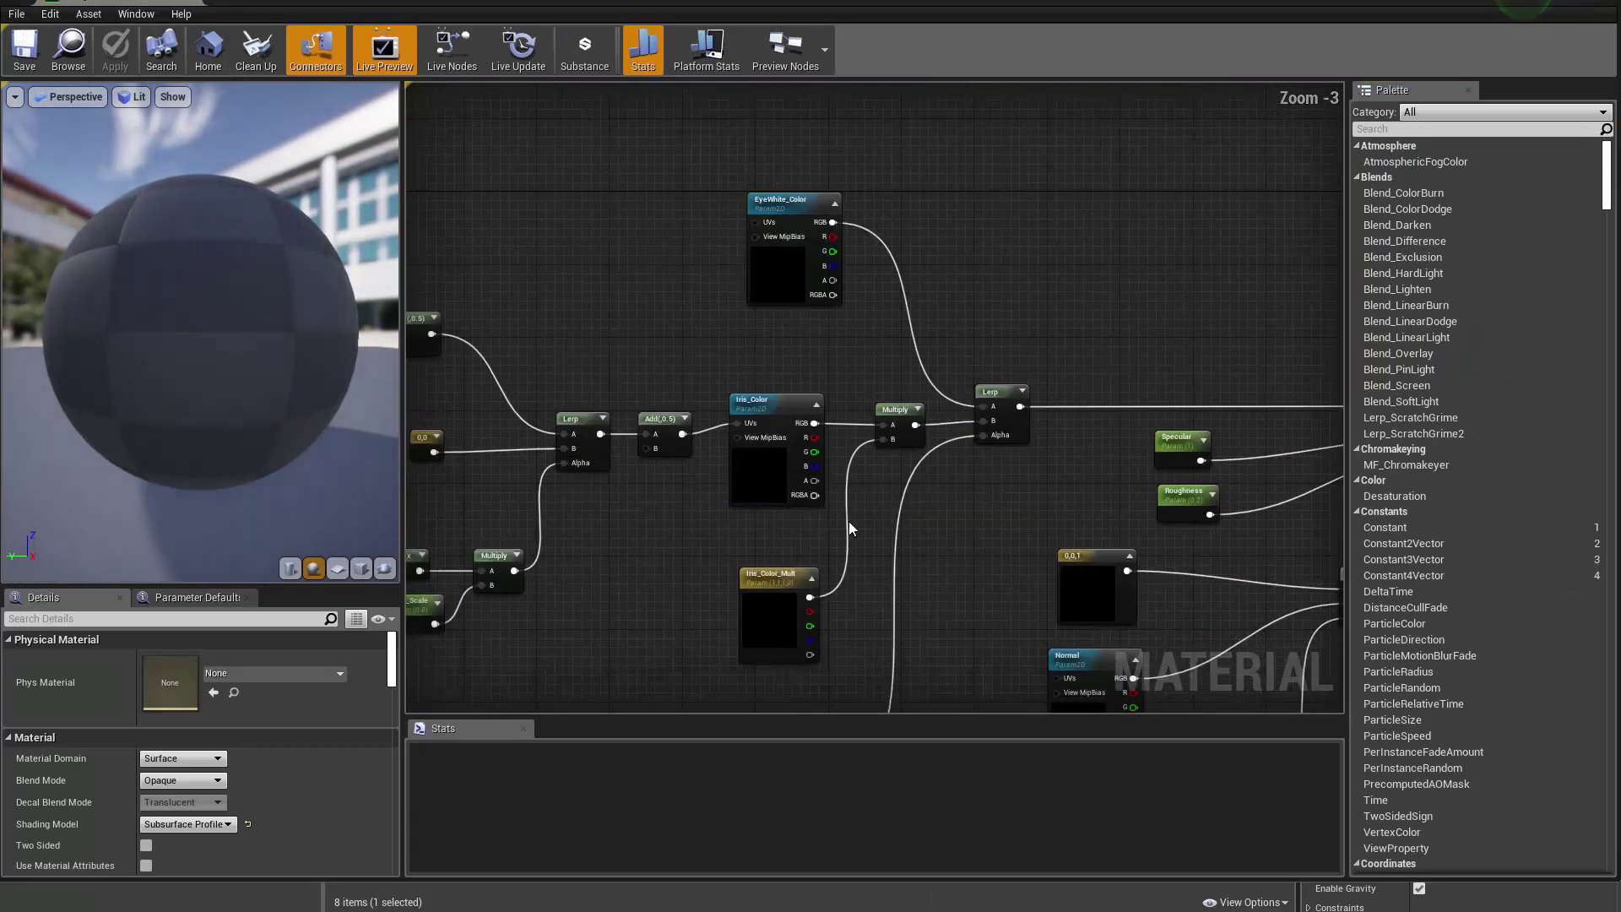
pyautogui.scroll(6, 1126, 428)
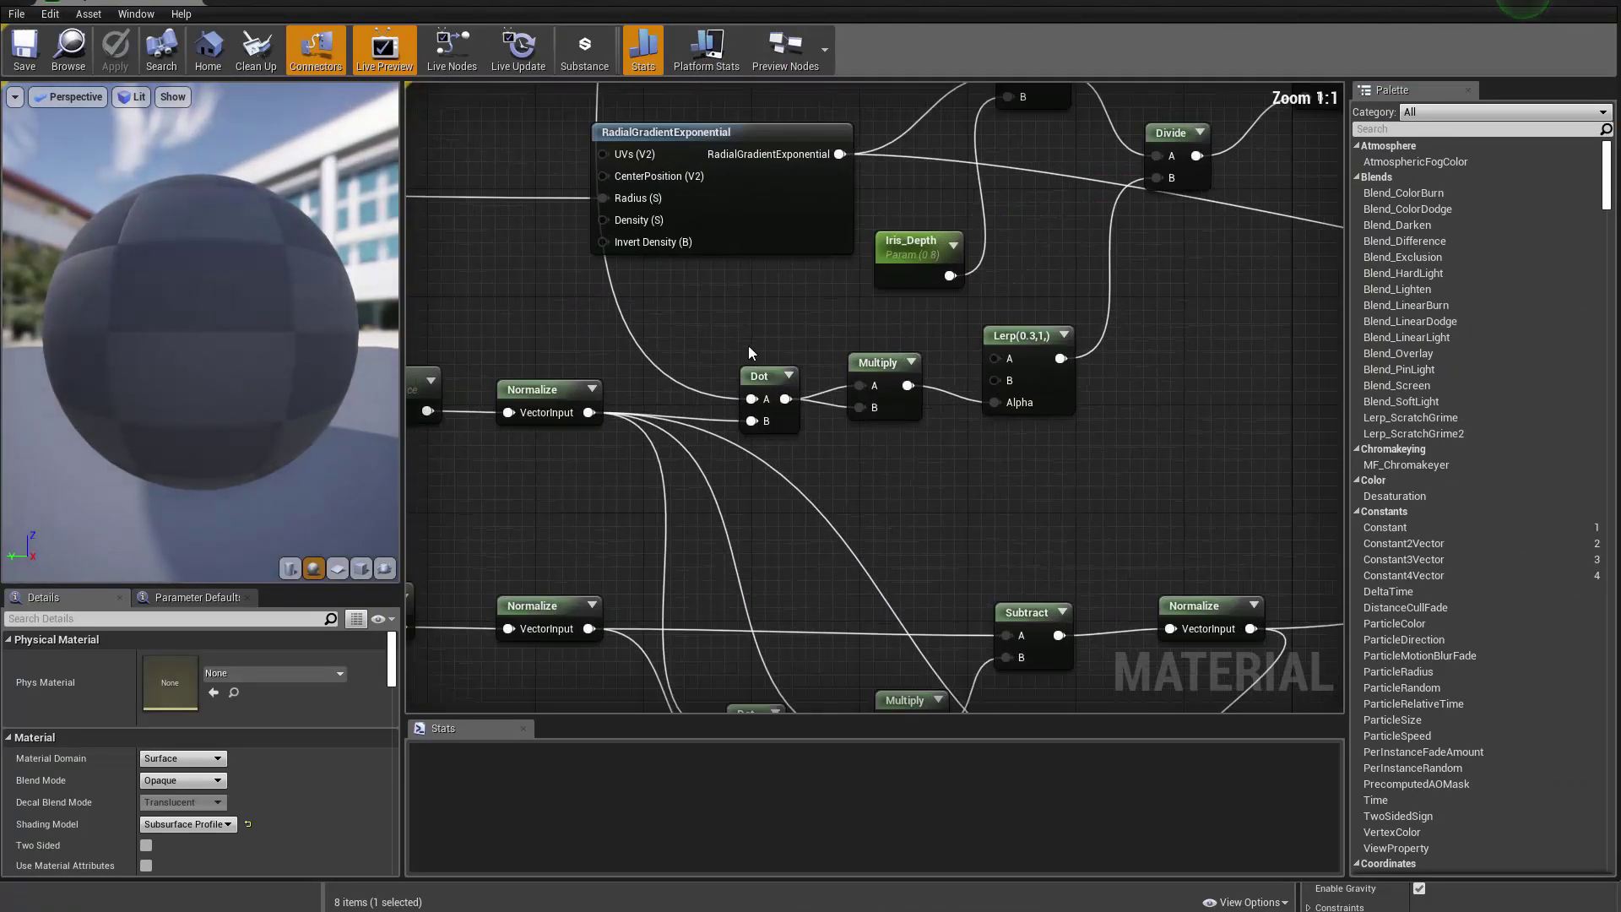
pyautogui.moveTo(747, 333); pyautogui.dragTo(1067, 481)
pyautogui.moveTo(908, 414)
pyautogui.mouseDown()
pyautogui.moveTo(936, 415)
pyautogui.moveTo(929, 386)
pyautogui.moveTo(936, 414)
pyautogui.mouseUp()
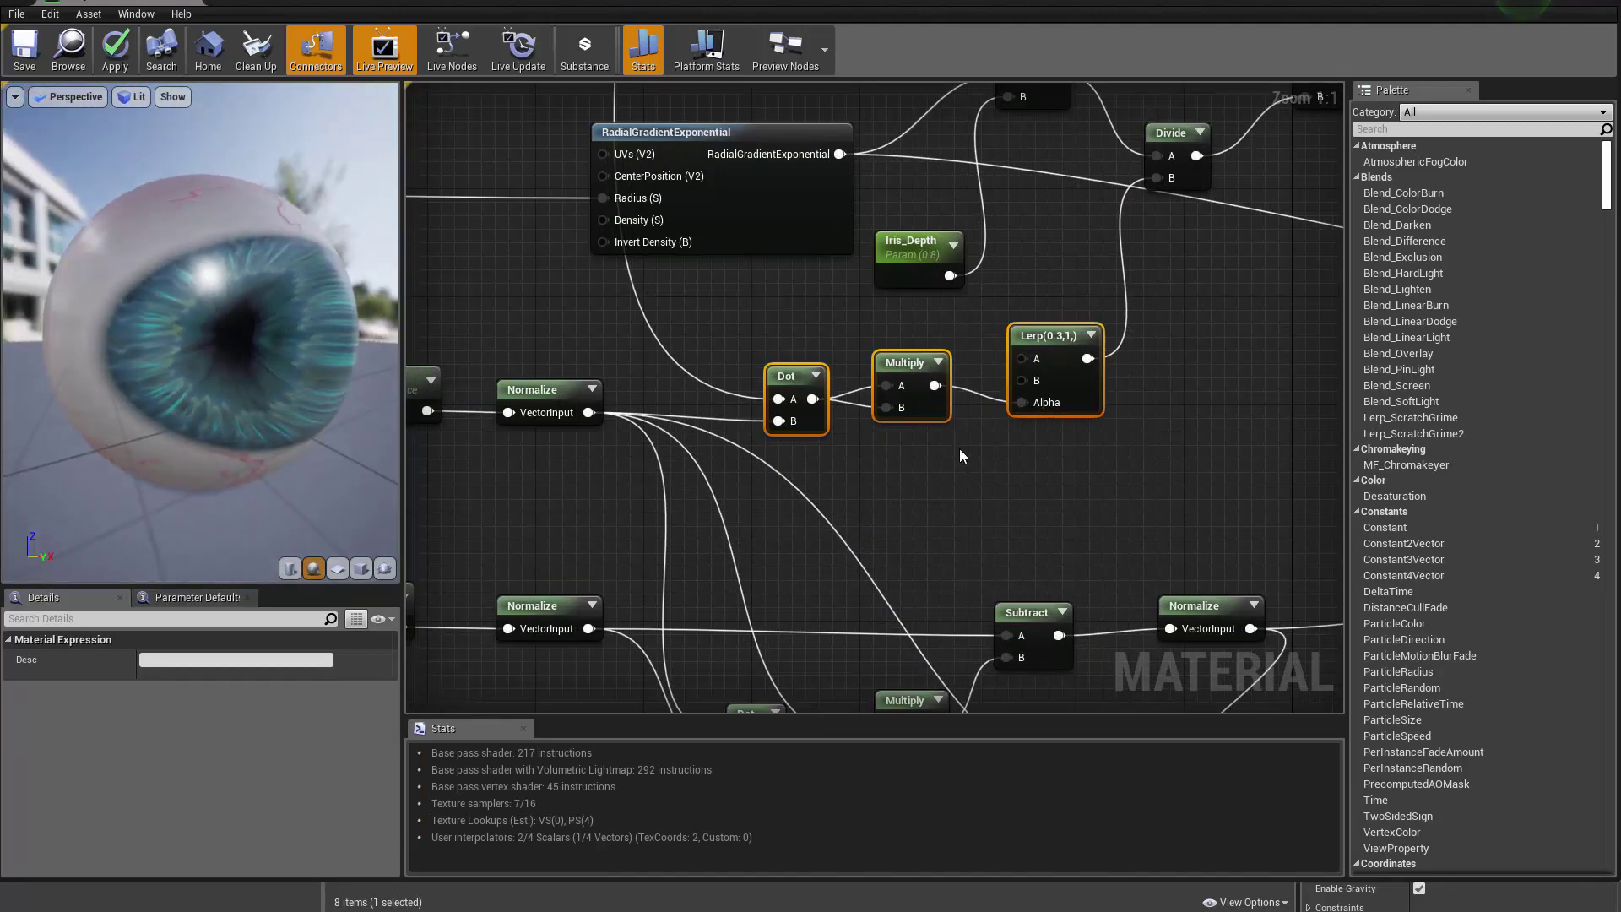
# Examine the node sections across the M_Eyeball graph and the look of both eyeballs in the level
pyautogui.scroll(-12, 879, 427)
pyautogui.scroll(7, 853, 418)
pyautogui.moveTo(1112, 428); pyautogui.dragTo(780, 352, button='right')
pyautogui.moveTo(874, 414); pyautogui.dragTo(585, 487, button='right')
pyautogui.moveTo(998, 402); pyautogui.dragTo(702, 456, button='right')
pyautogui.moveTo(1098, 452); pyautogui.dragTo(722, 463, button='right')
pyautogui.scroll(3, 953, 463)
pyautogui.moveTo(1007, 413); pyautogui.dragTo(720, 426, button='right')
pyautogui.scroll(-3, 680, 492)
pyautogui.moveTo(481, 399); pyautogui.dragTo(824, 431, button='right')
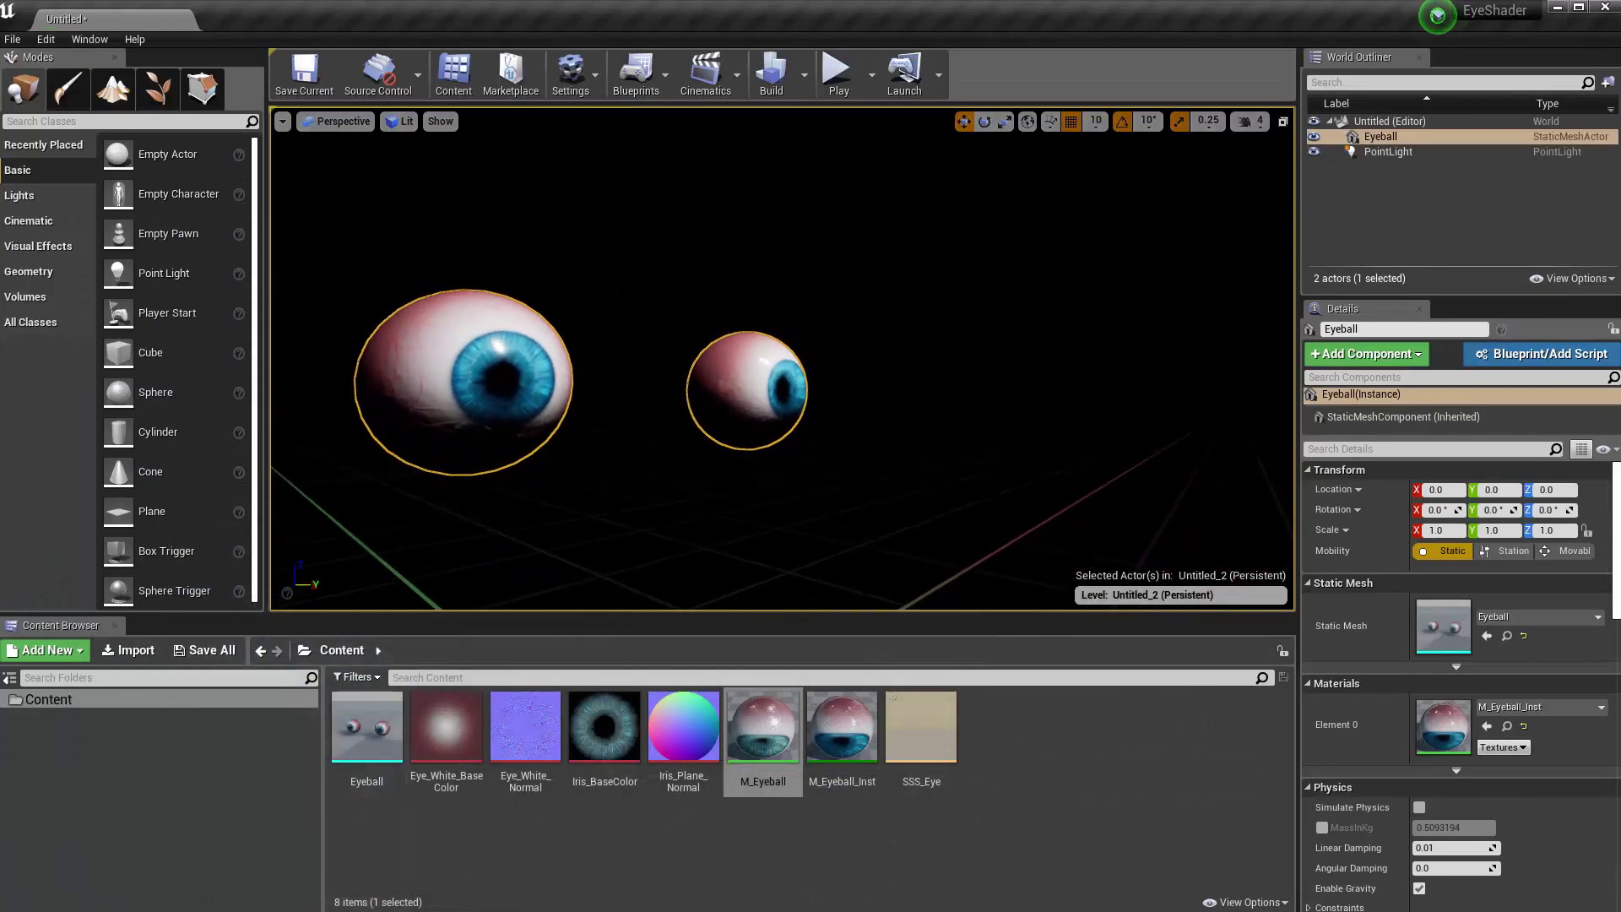
pyautogui.moveTo(782, 358)
pyautogui.keyDown('alt'); pyautogui.mouseDown()
pyautogui.moveTo(799, 307)
pyautogui.moveTo(664, 400)
pyautogui.moveTo(791, 346)
pyautogui.mouseUp(); pyautogui.keyUp('alt')
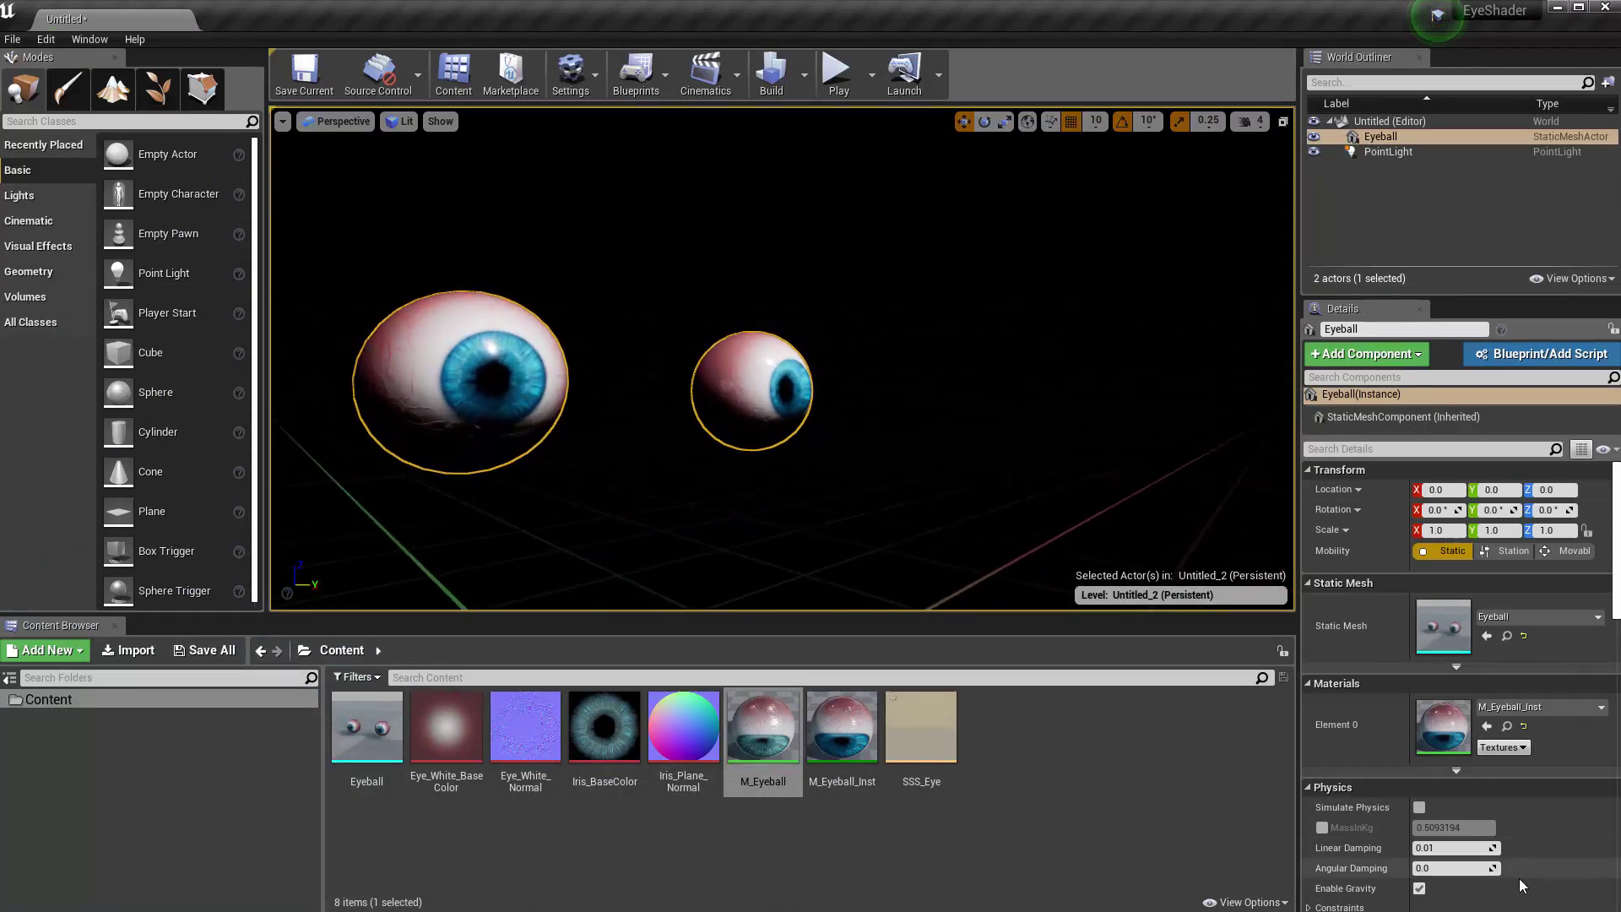